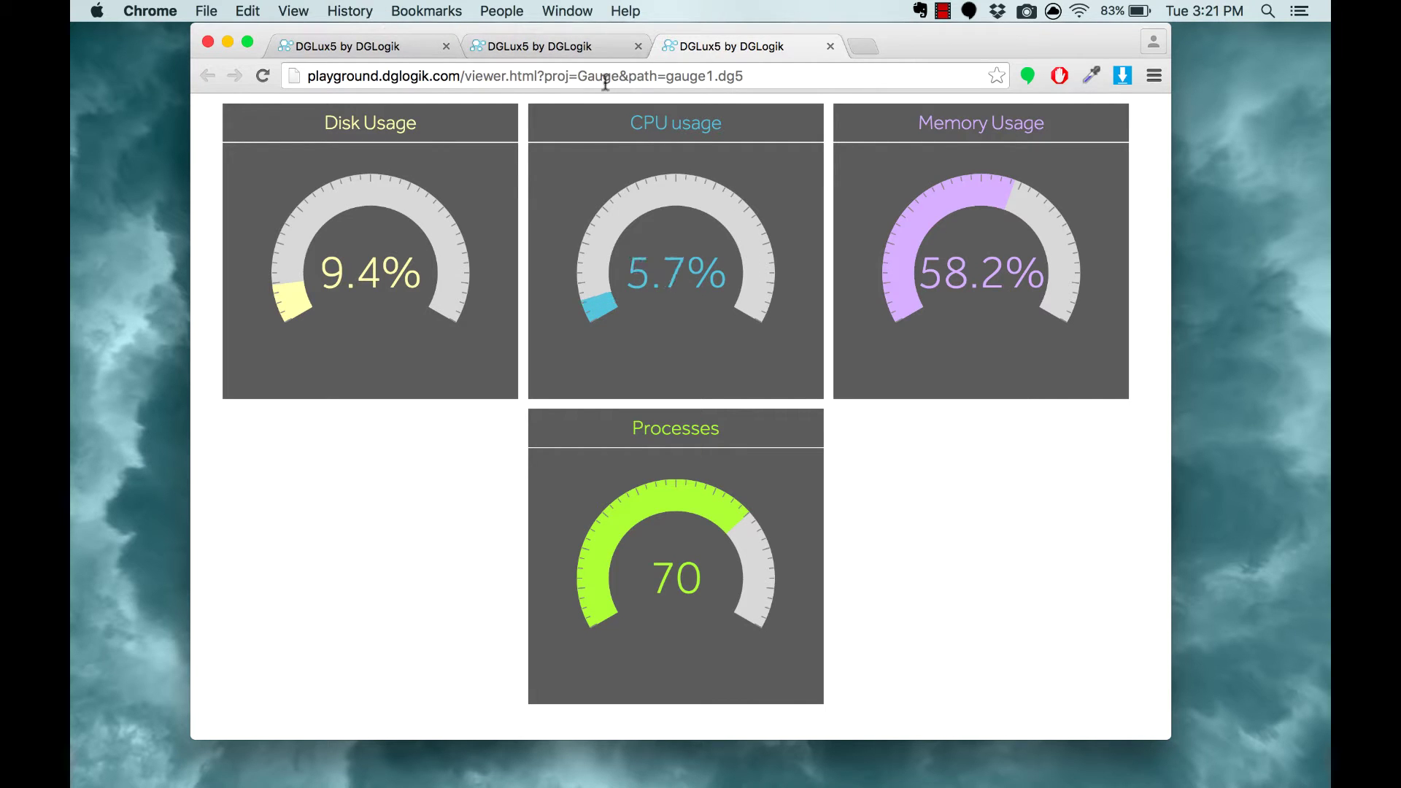
Preview the second example gauge dashboard and narrow the browser window to watch the gauges reflow.
click(544, 46)
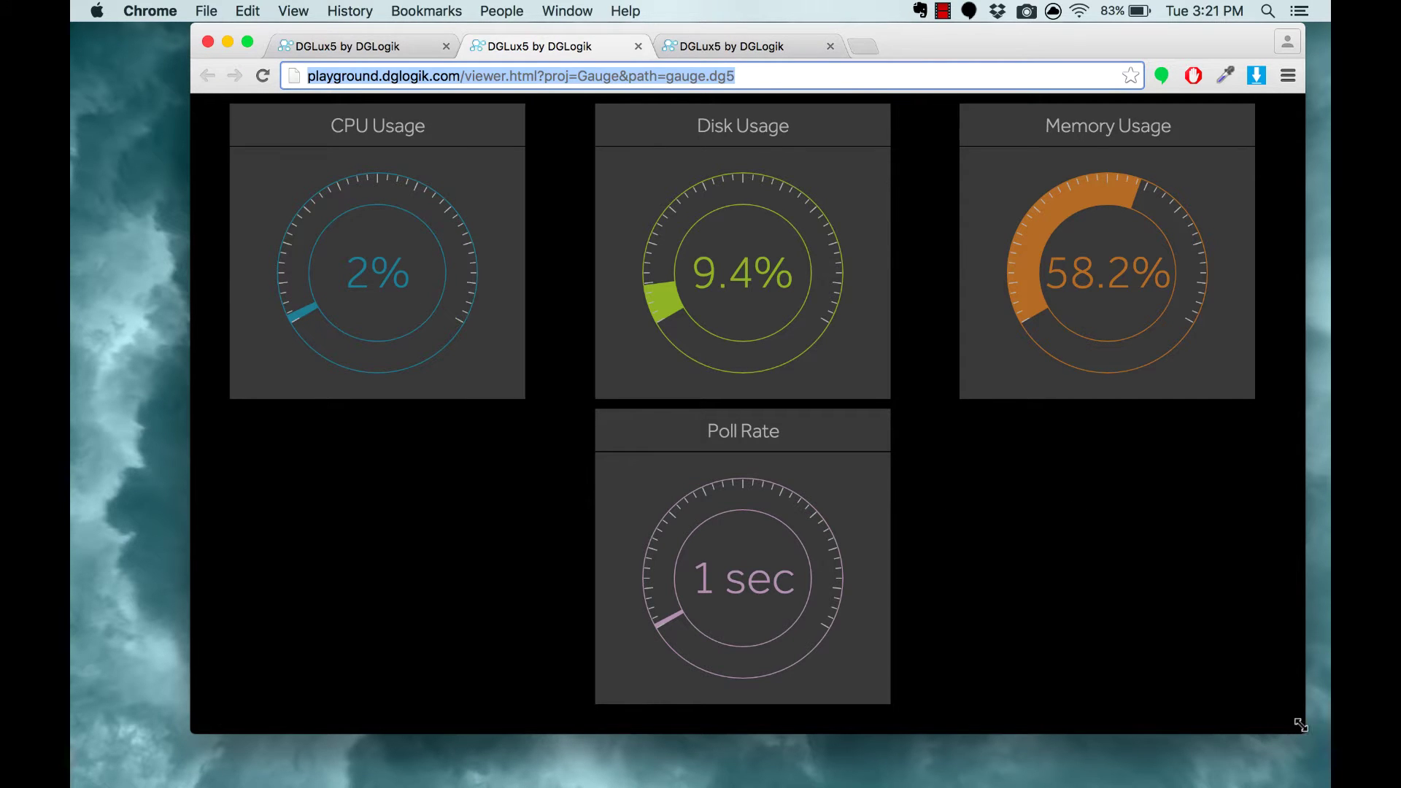
drag(1298, 721, 1167, 729)
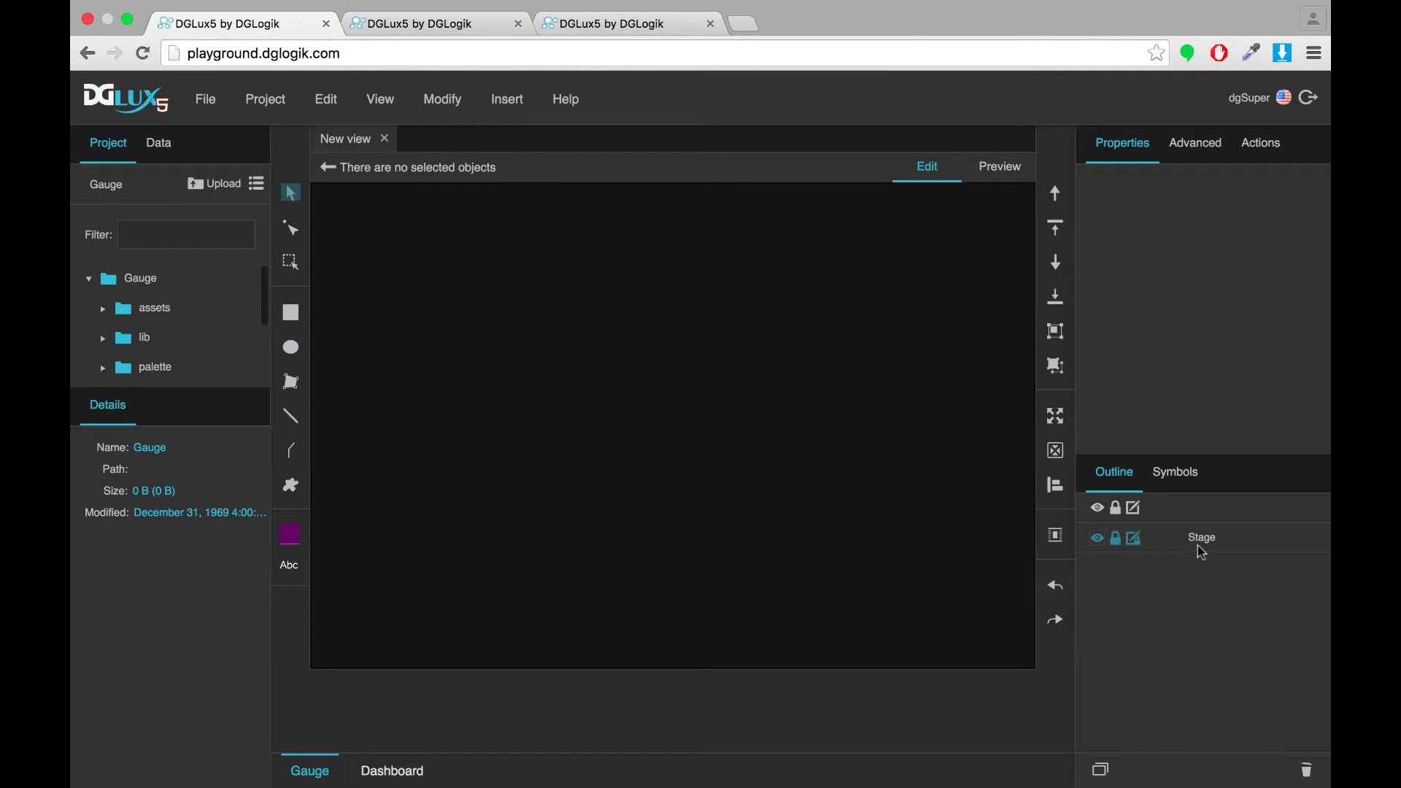
Insert a Group component on the stage and size it 300 × 300 px.
click(1202, 540)
right_click(1198, 538)
mouse_move(1204, 332)
mouse_move(966, 329)
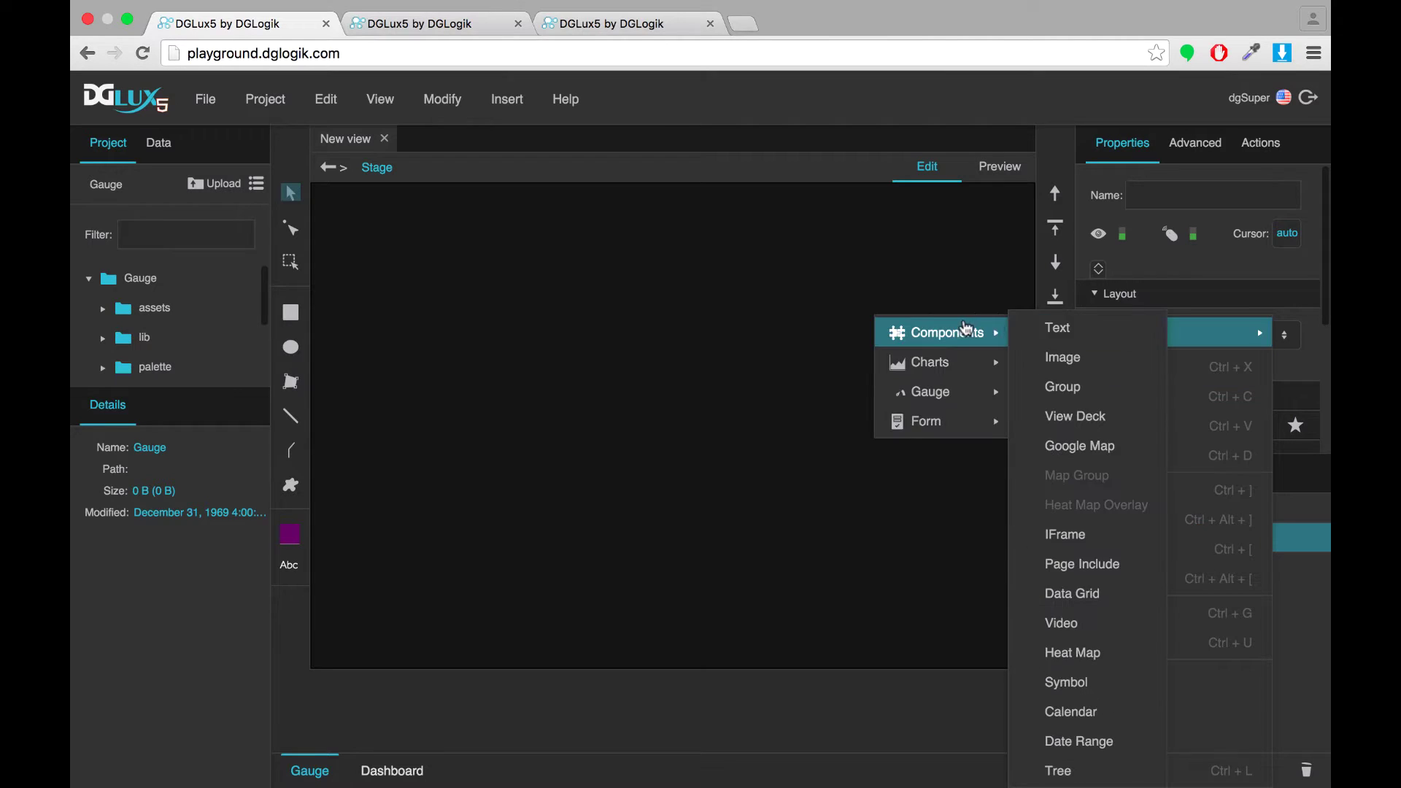
click(1063, 387)
scroll(1139, 358, down, 5)
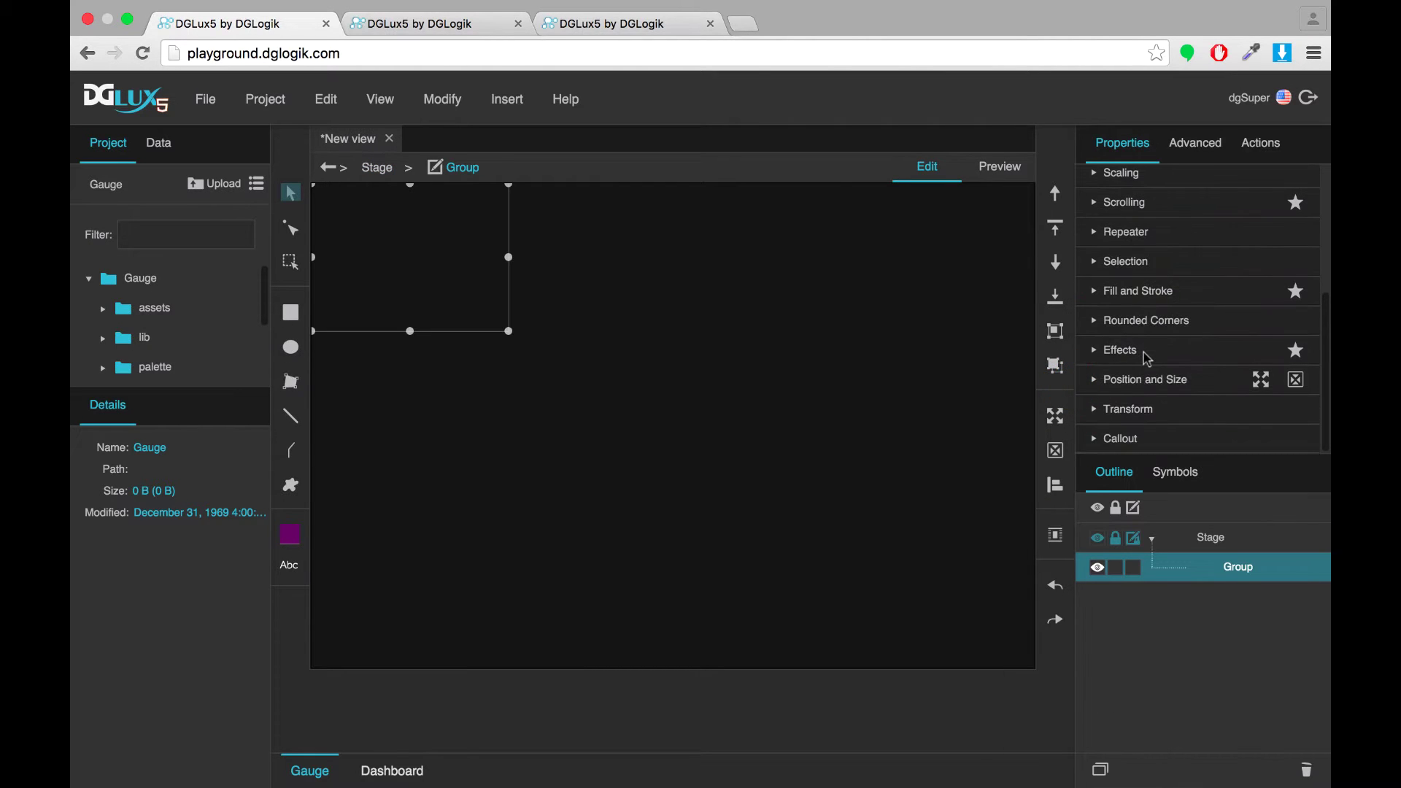
click(1100, 380)
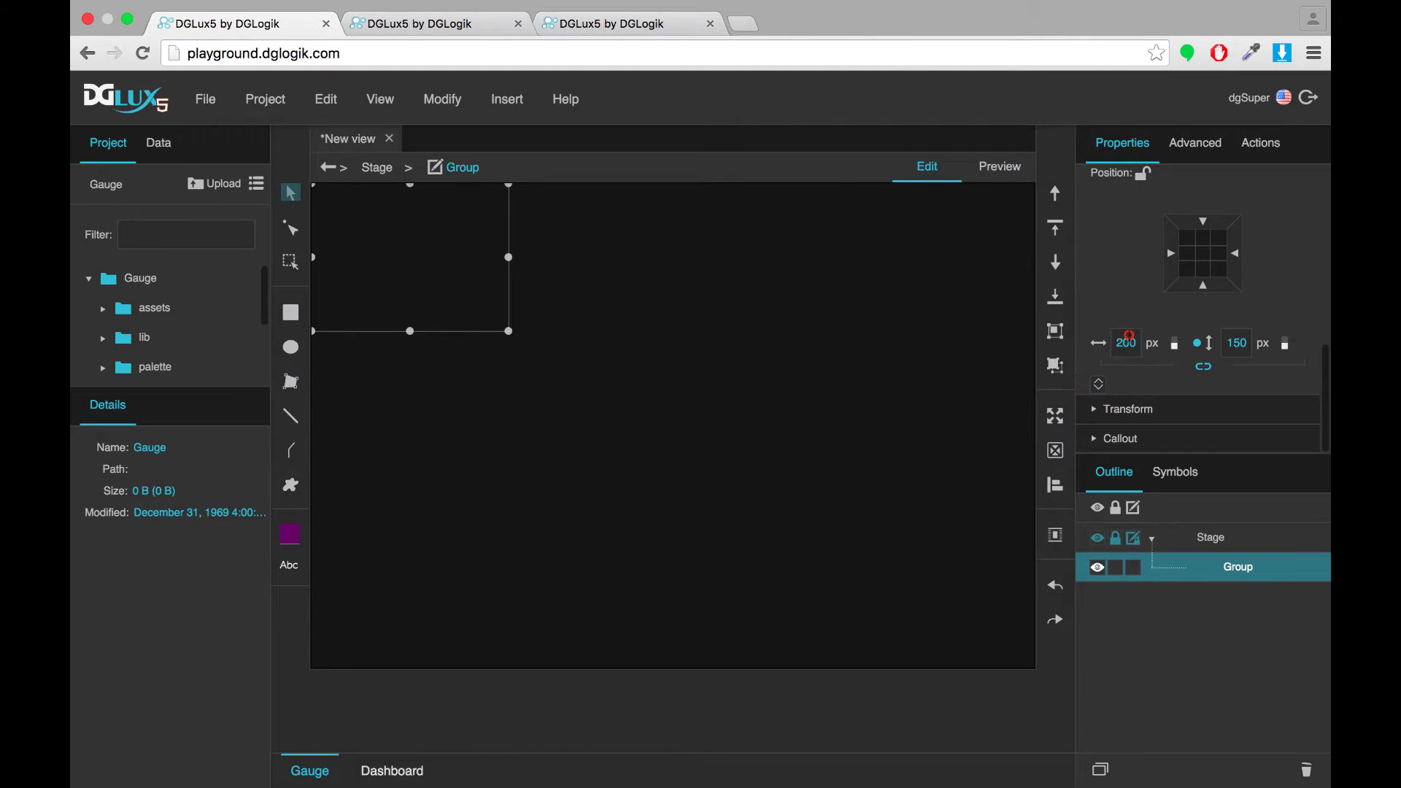
click(1127, 342)
text(300)
click(1235, 343)
text(300)
key(Return)
Give the group a solid dark grey #333333 fill.
scroll(1214, 320, up, 2)
click(1096, 199)
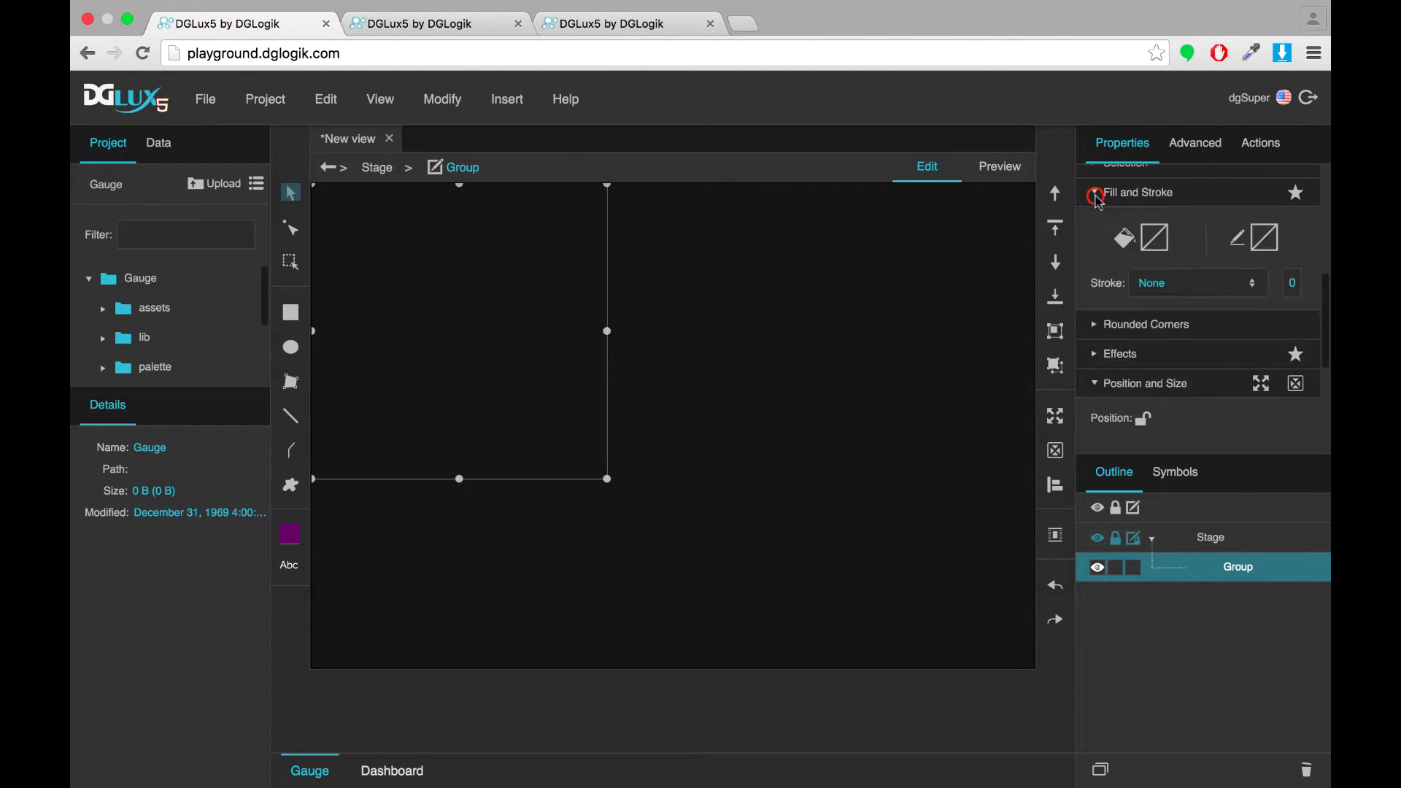
click(1156, 237)
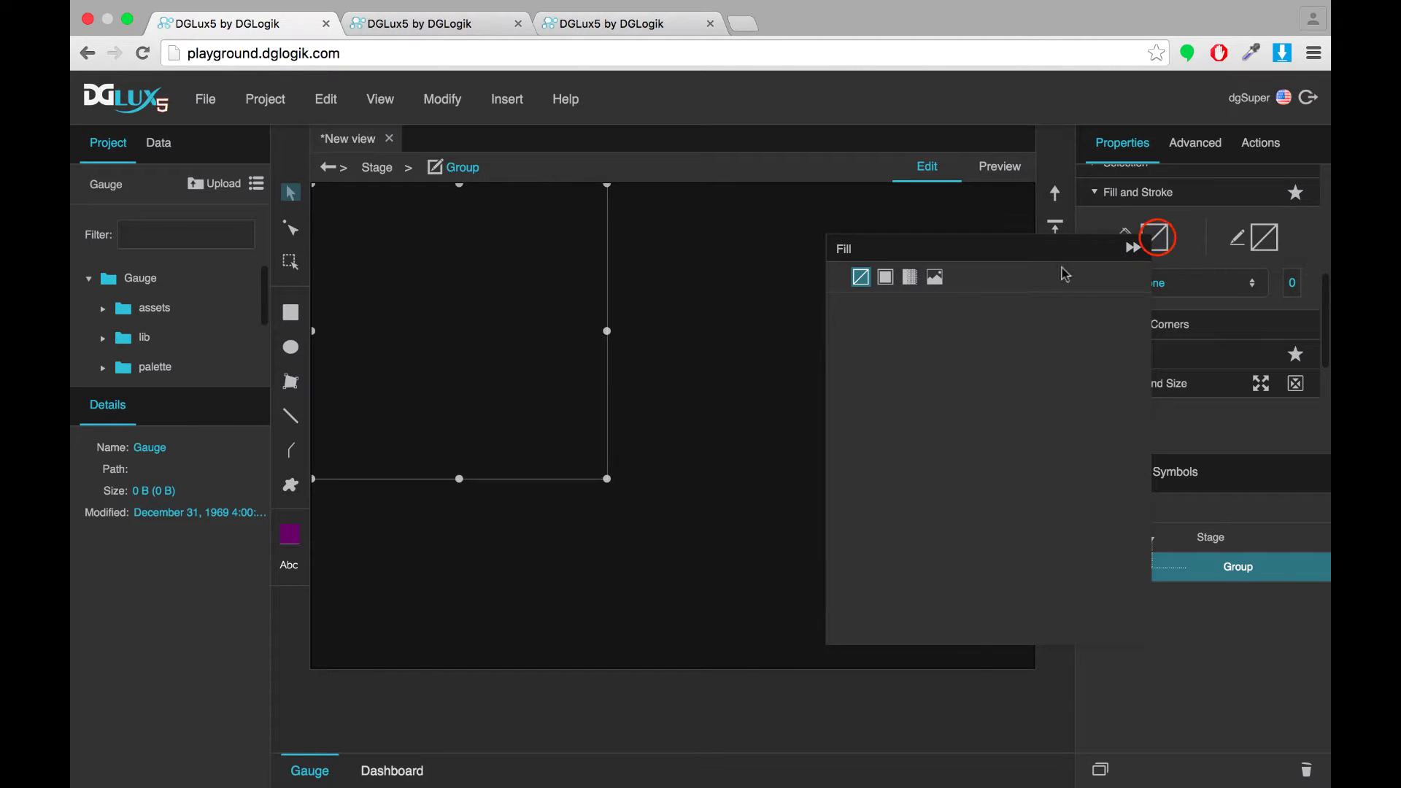
click(885, 276)
click(882, 374)
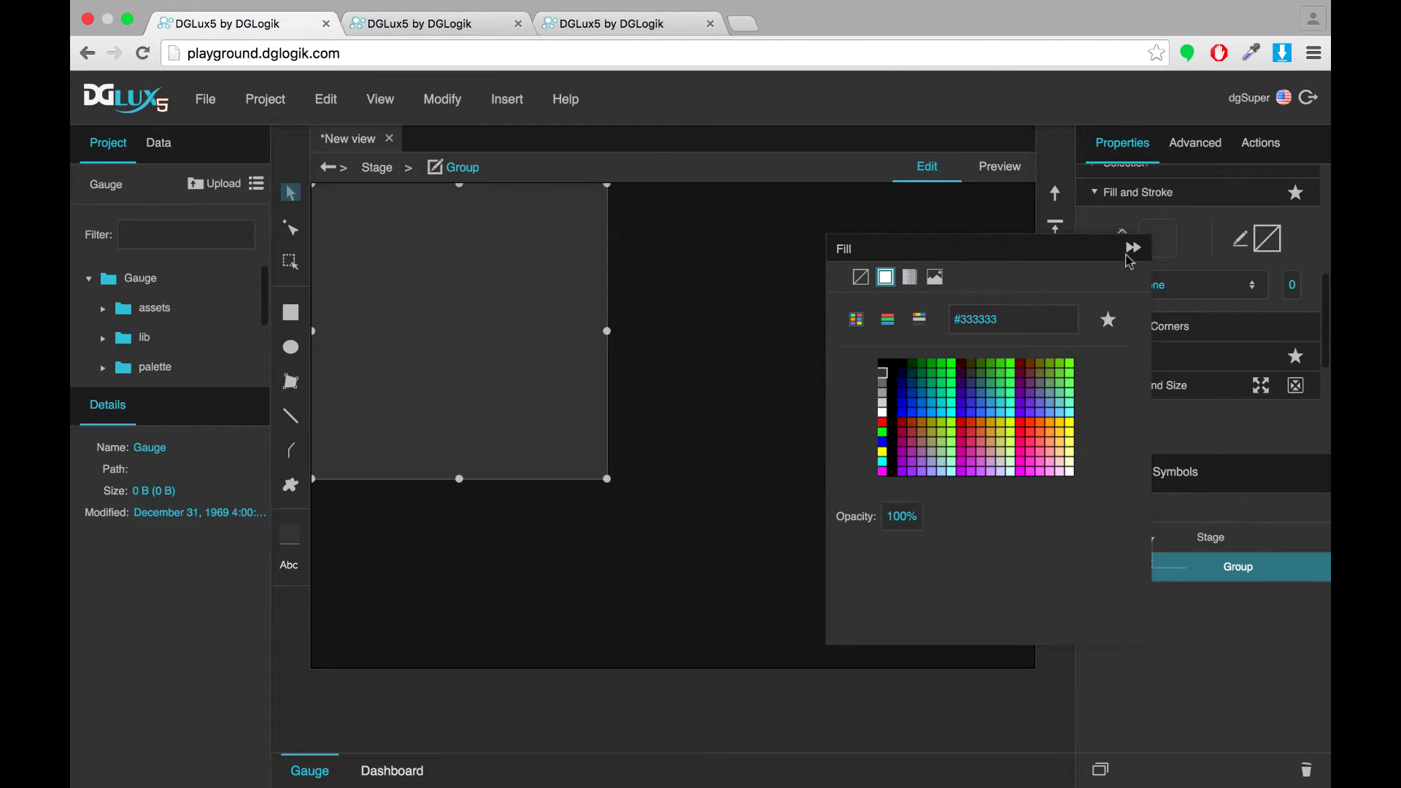
click(1131, 250)
Insert a Scale Track gauge into the group and size it 250 × 250 px.
right_click(1230, 567)
mouse_move(1112, 341)
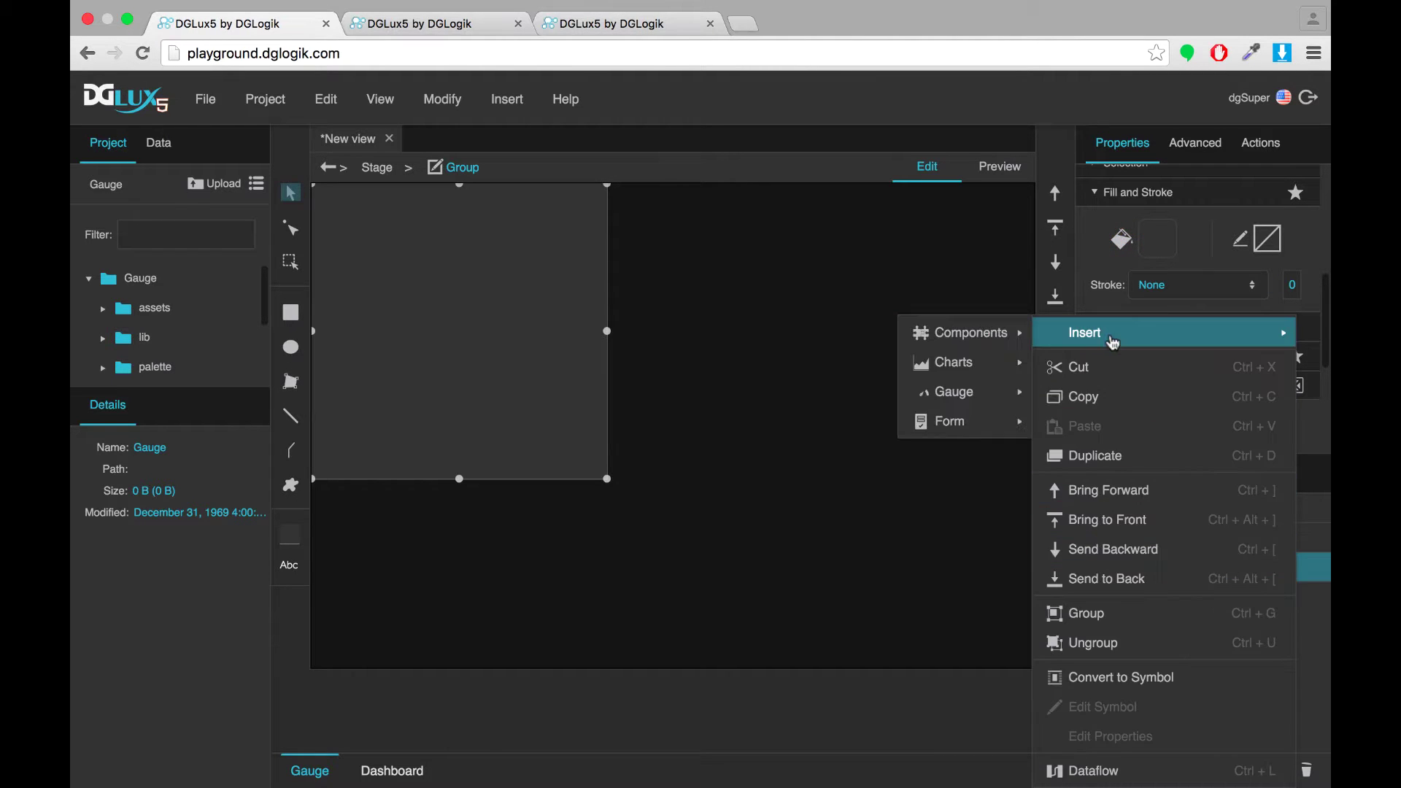
mouse_move(985, 392)
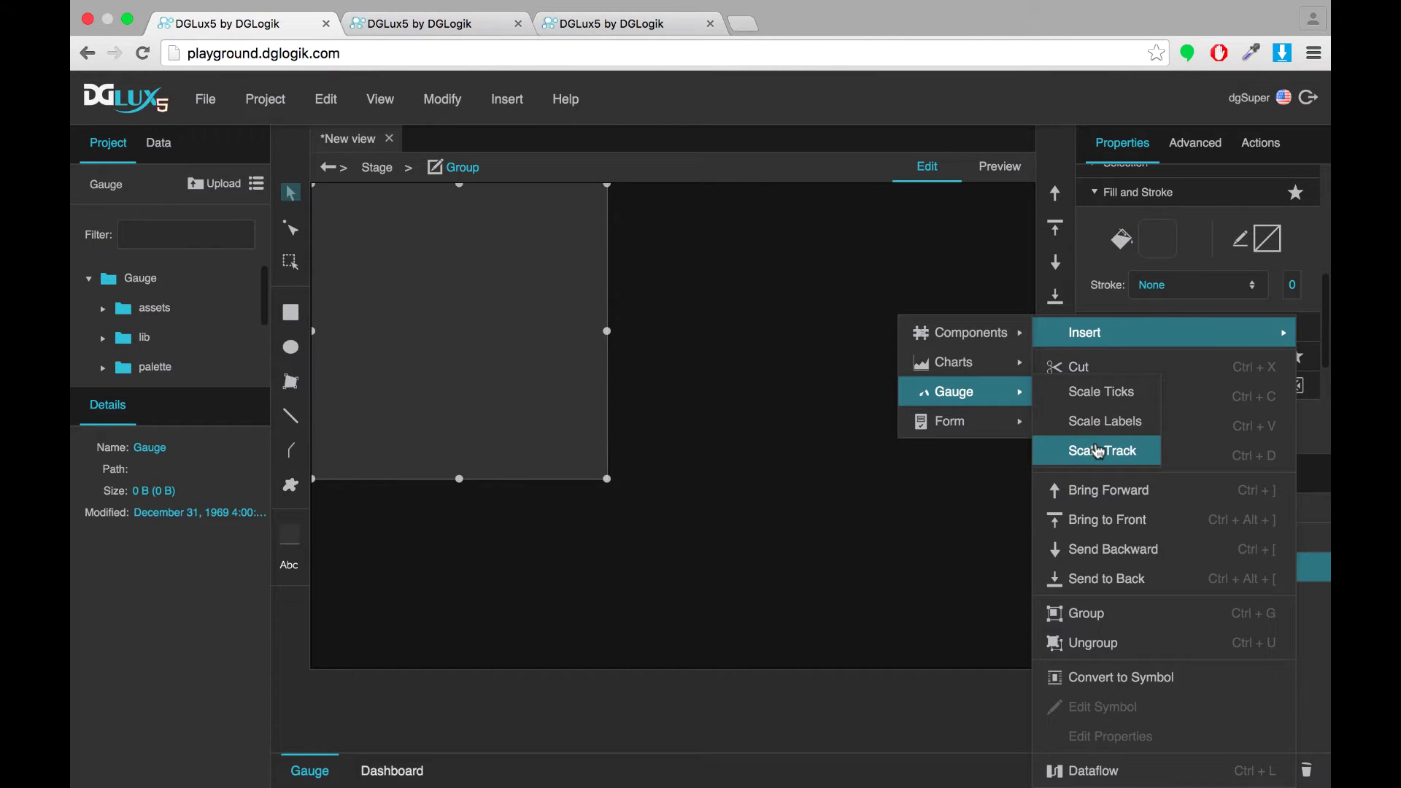
click(1097, 450)
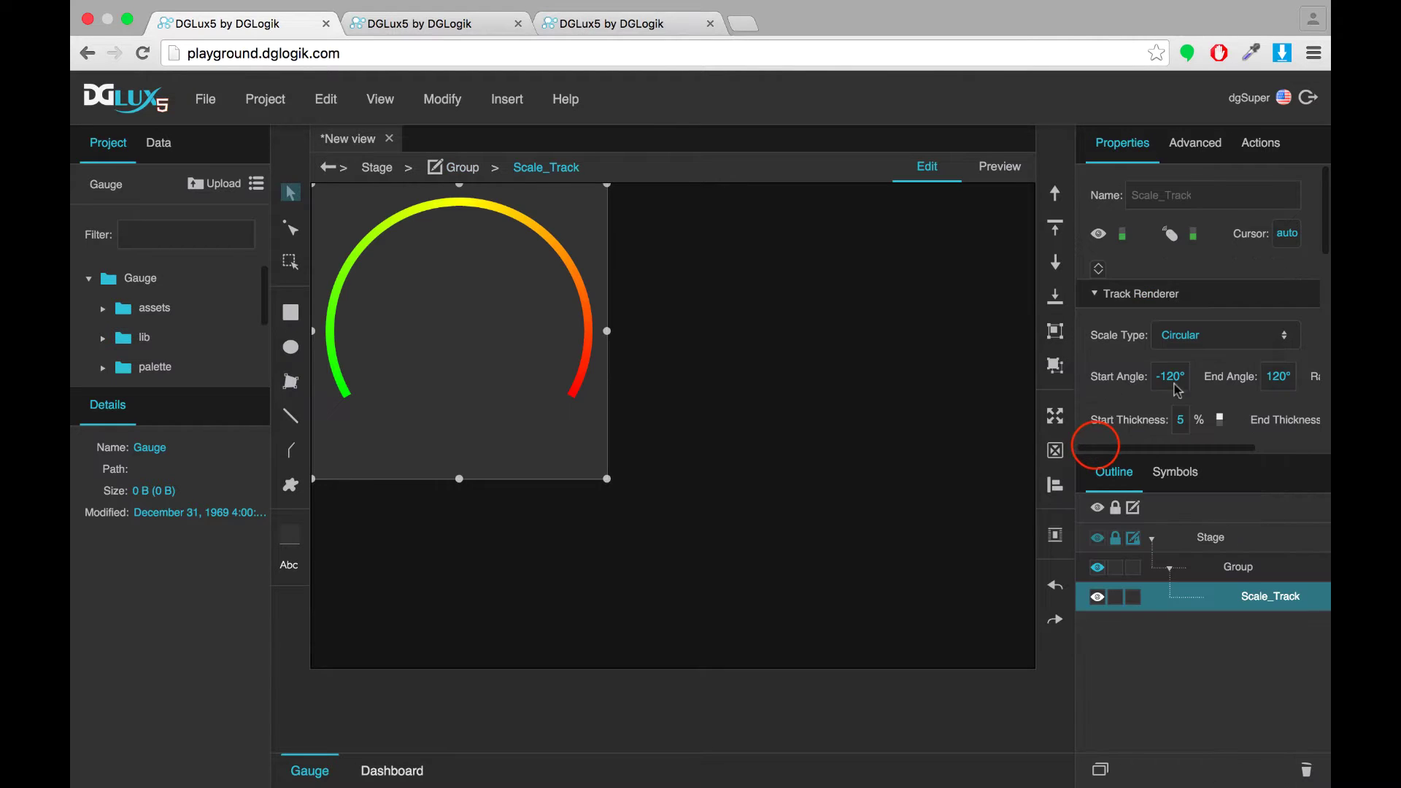
click(1126, 332)
text(250)
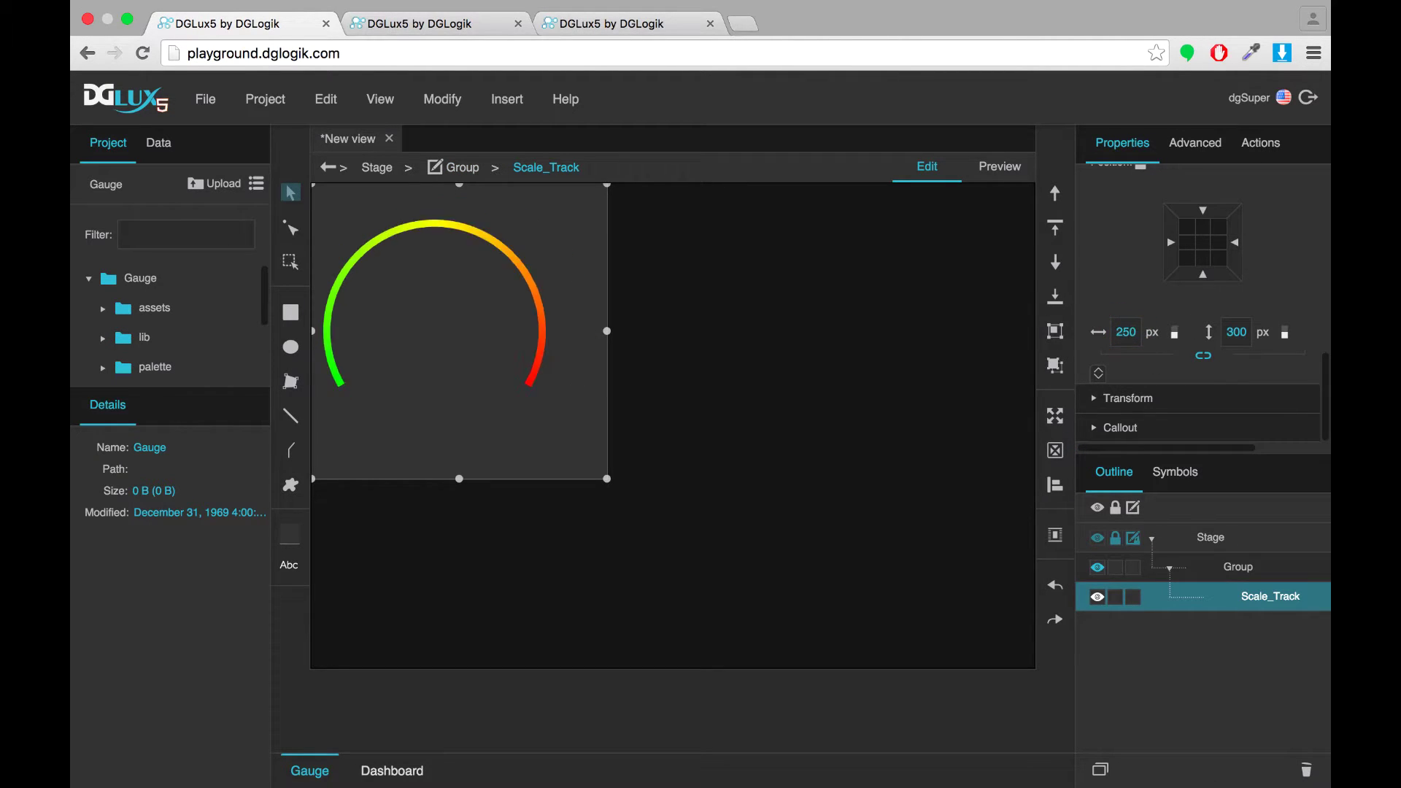
key(Return)
click(1236, 332)
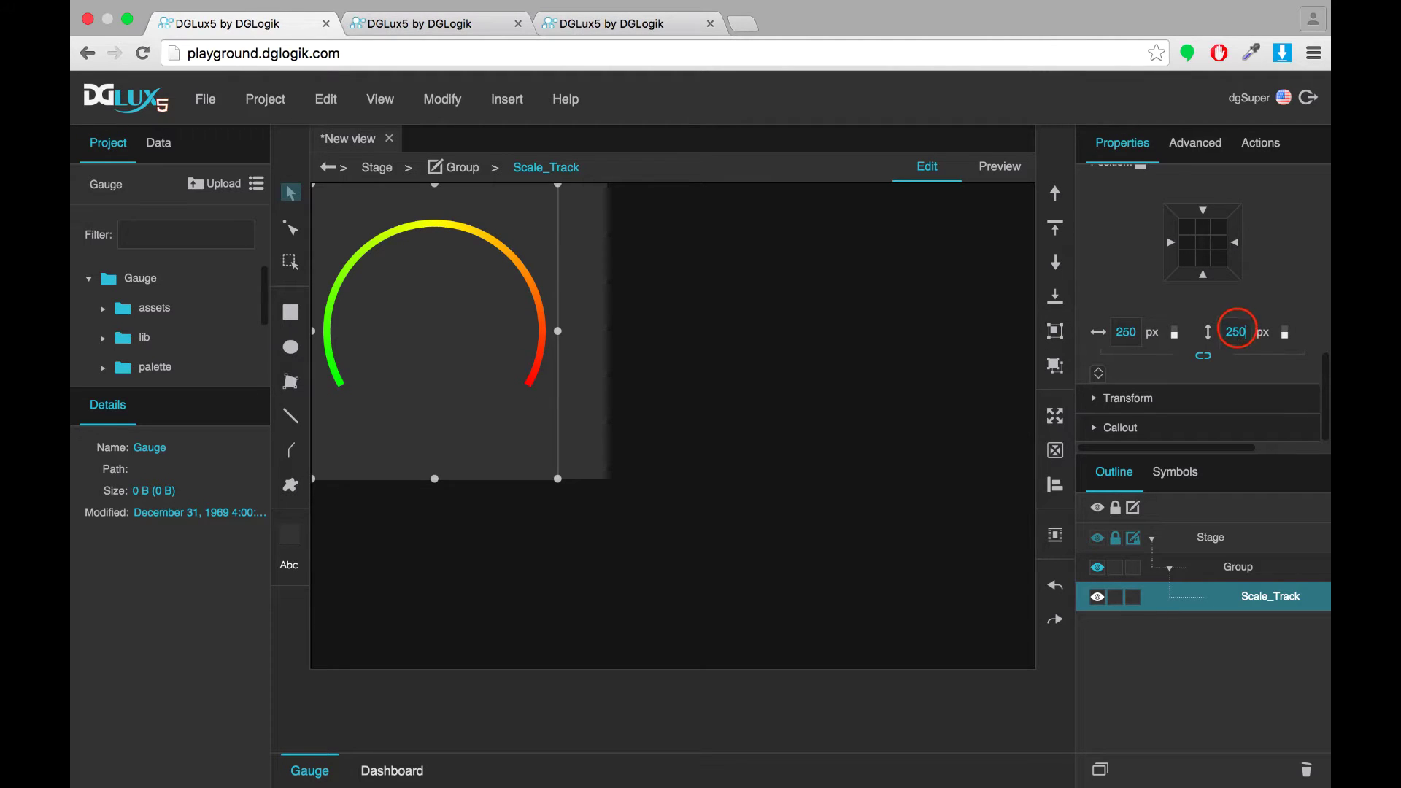
text(250)
key(Return)
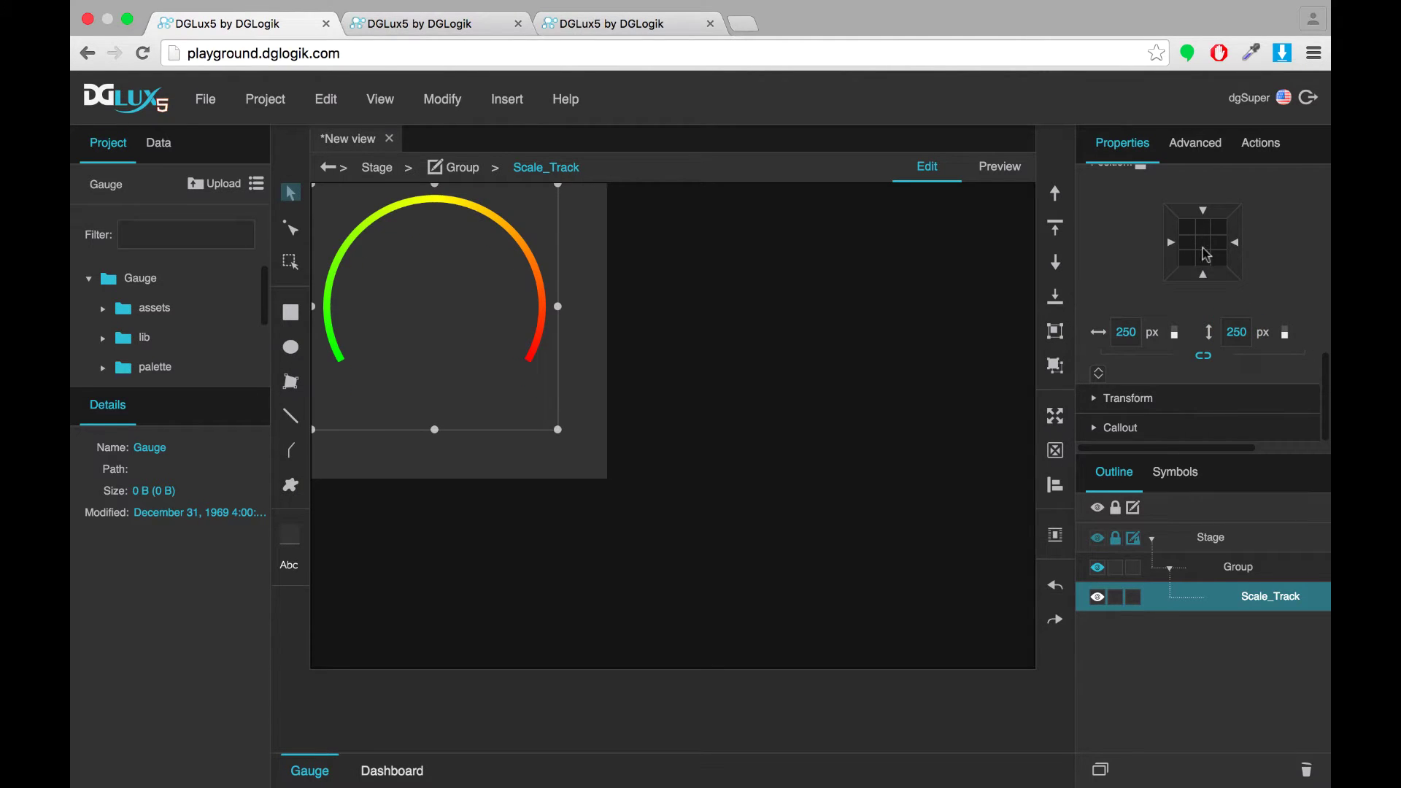
Anchor the track to the group's centre with X and Y positions of 0.
click(1203, 242)
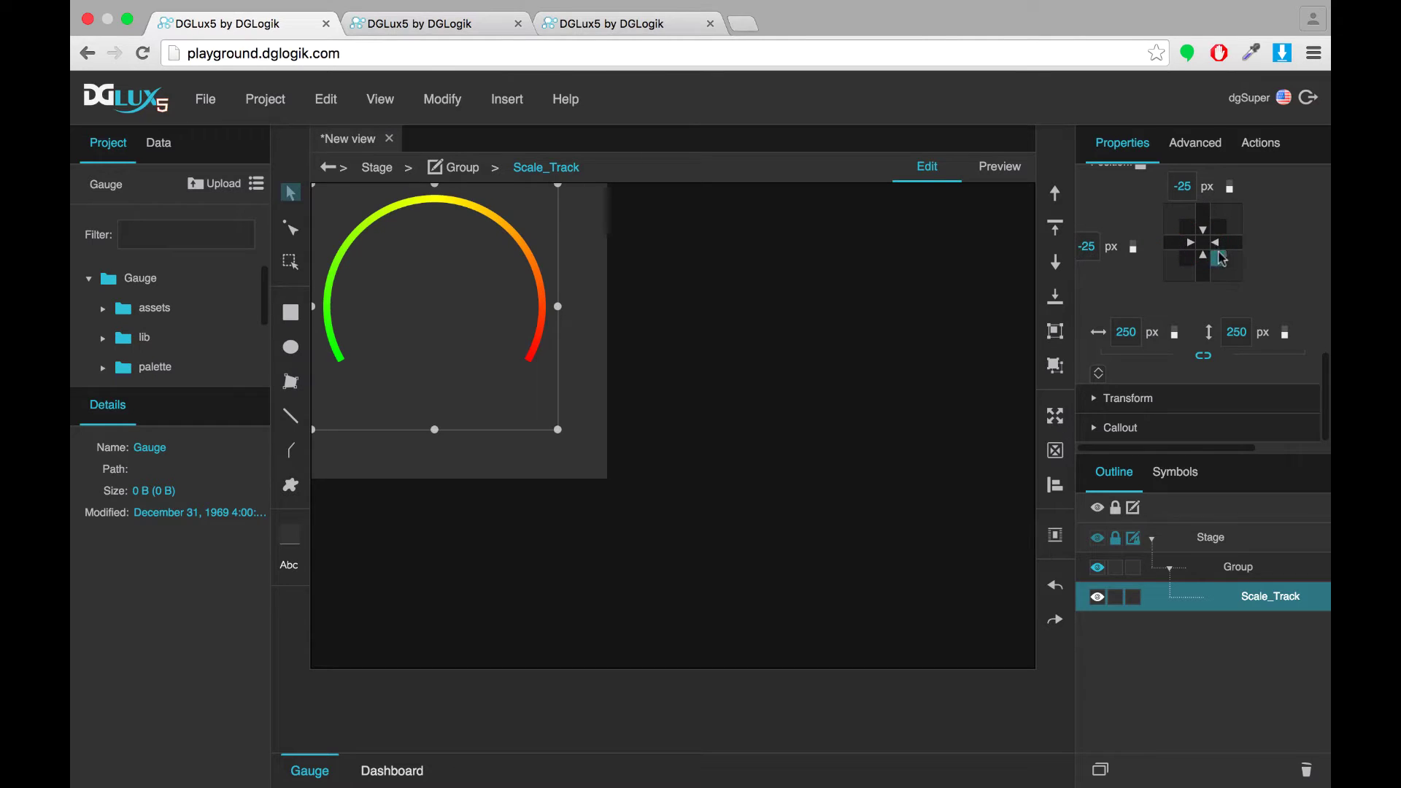
click(1087, 248)
text(0)
key(Return)
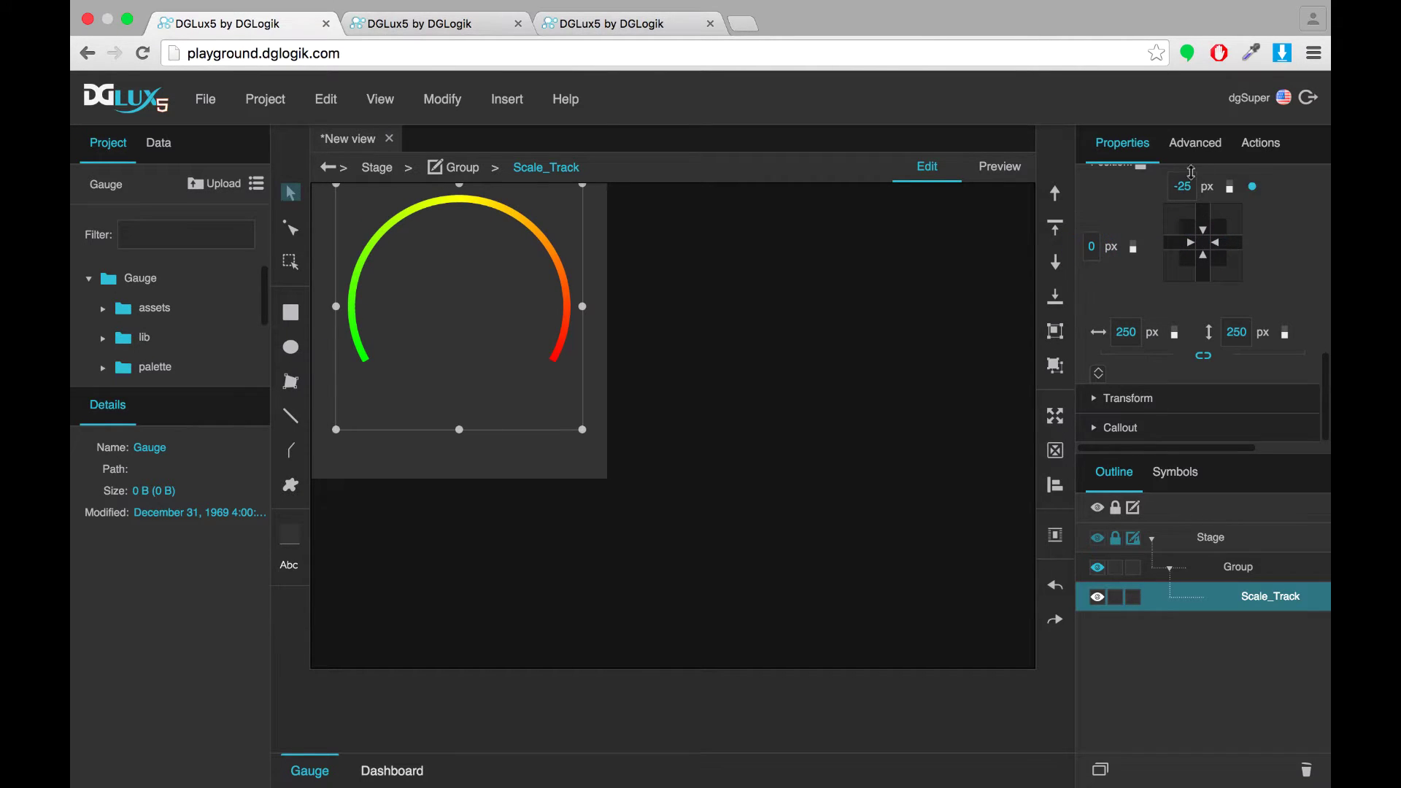
click(1182, 184)
text(0)
key(Return)
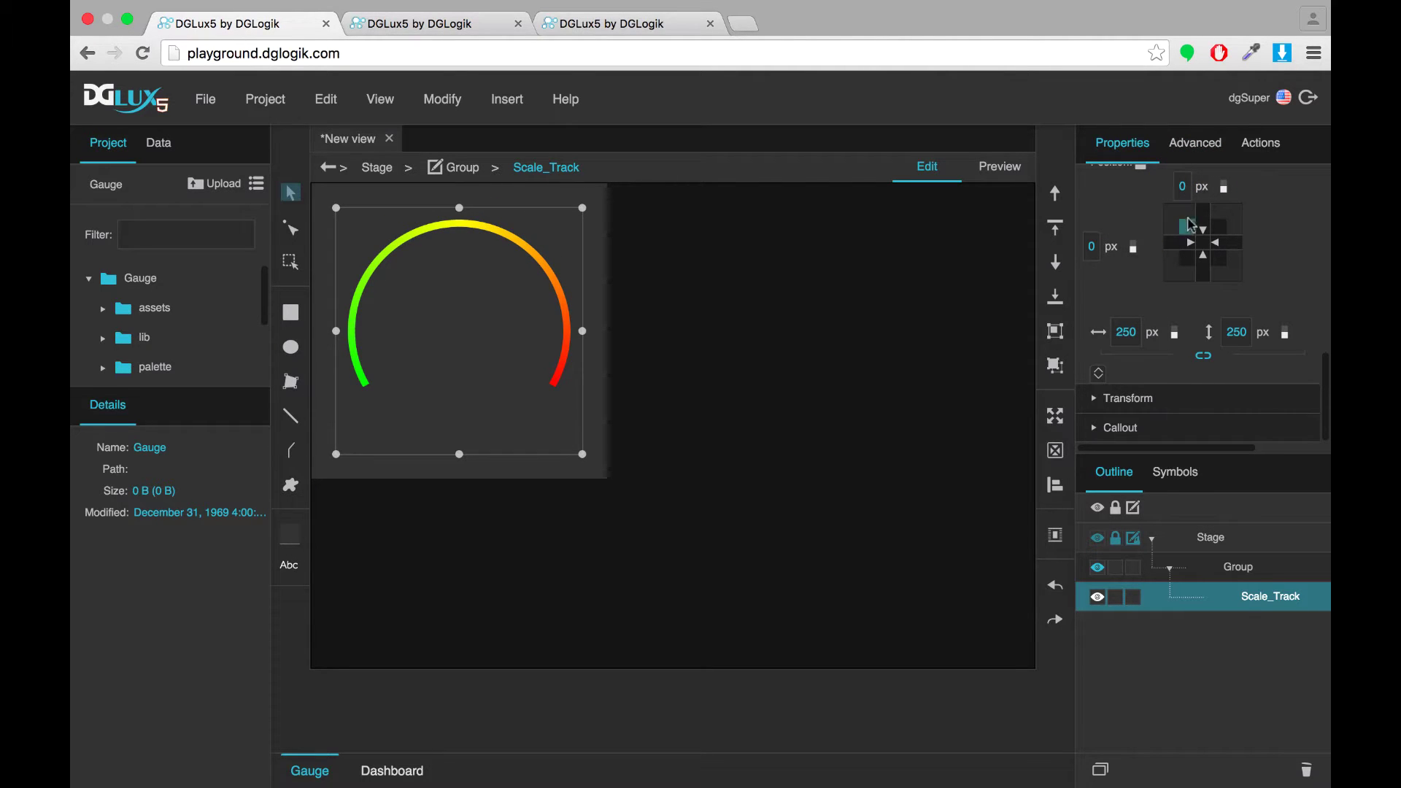
scroll(1284, 234, up, 2)
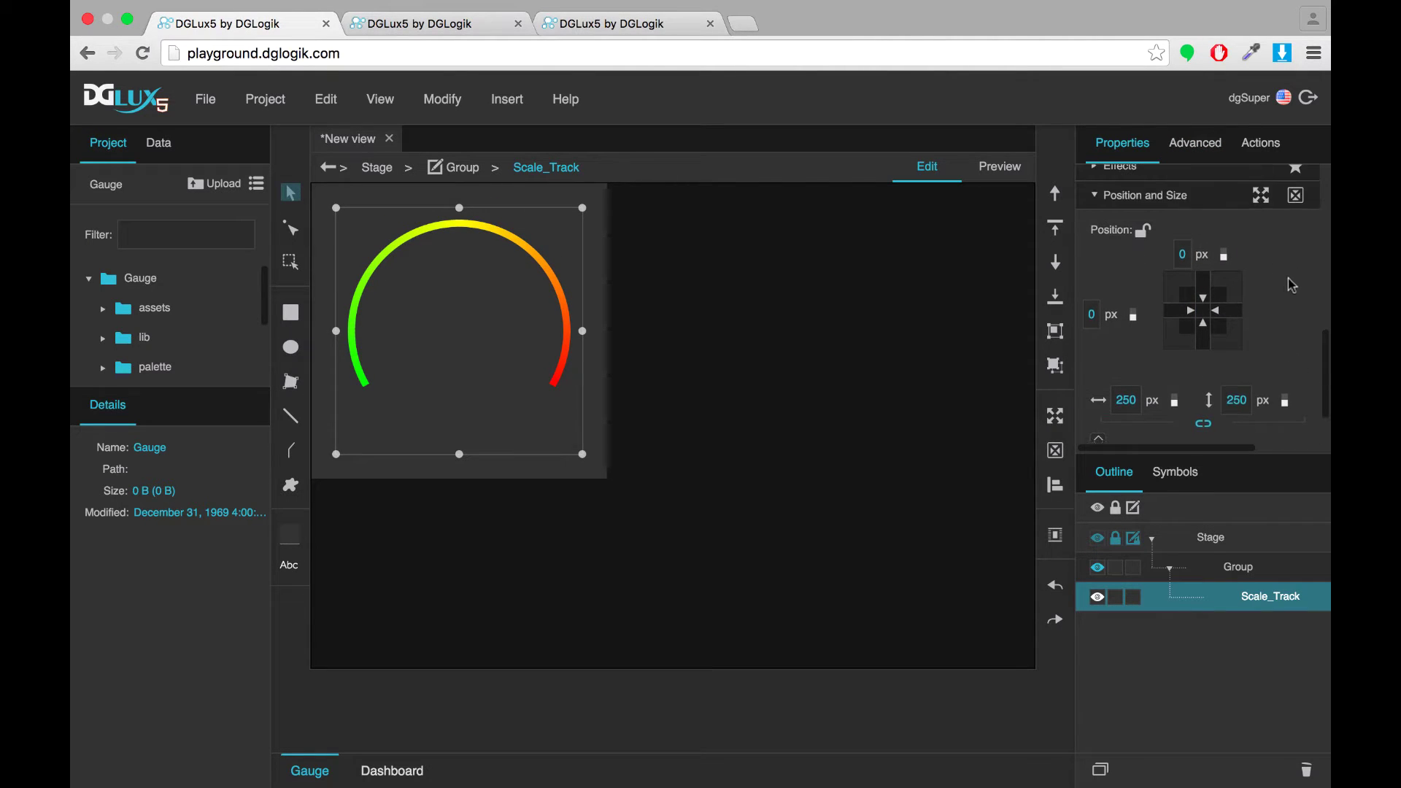
scroll(1291, 286, up, 5)
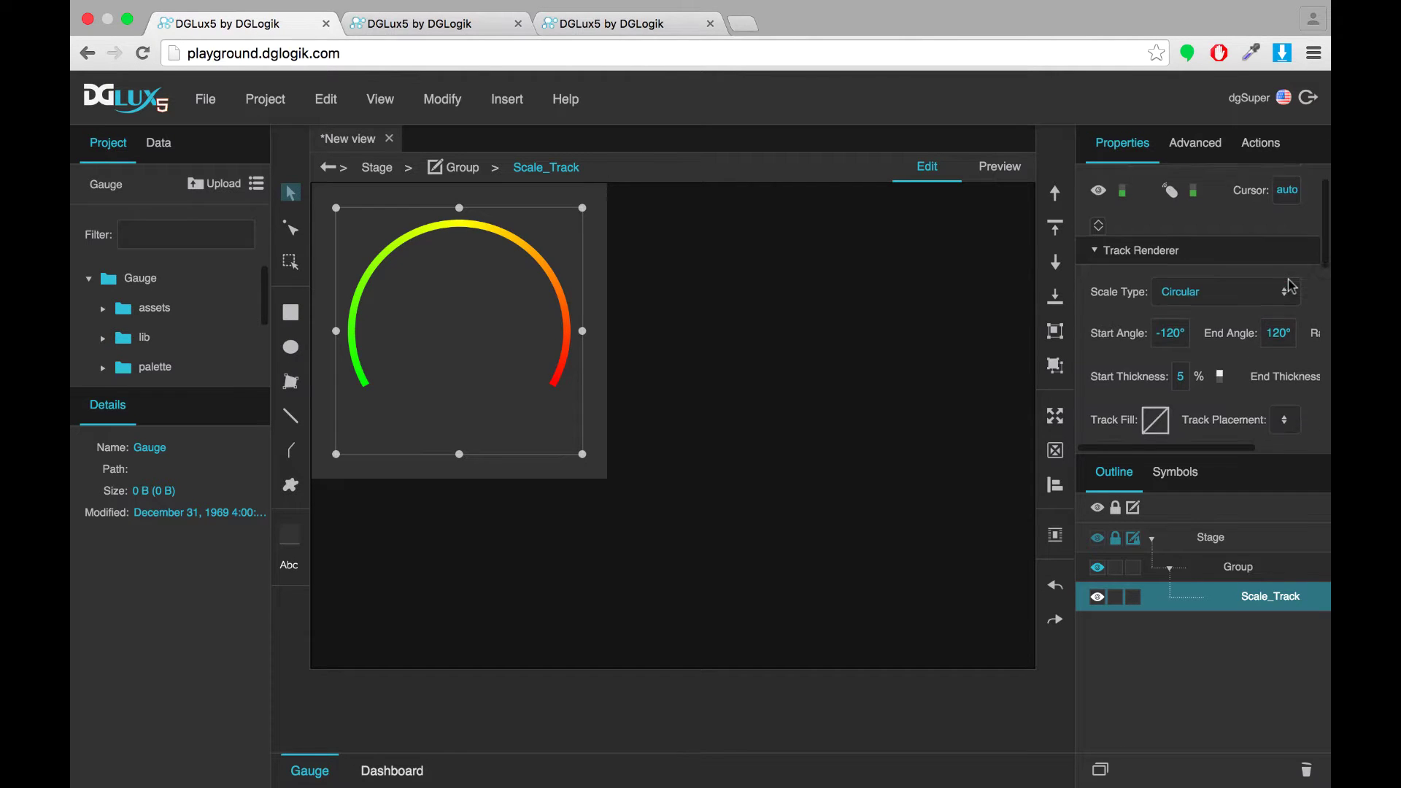
Give the track renderer an 80% radius and 25% start and end thickness.
click(1078, 325)
click(1253, 312)
text(80)
key(Return)
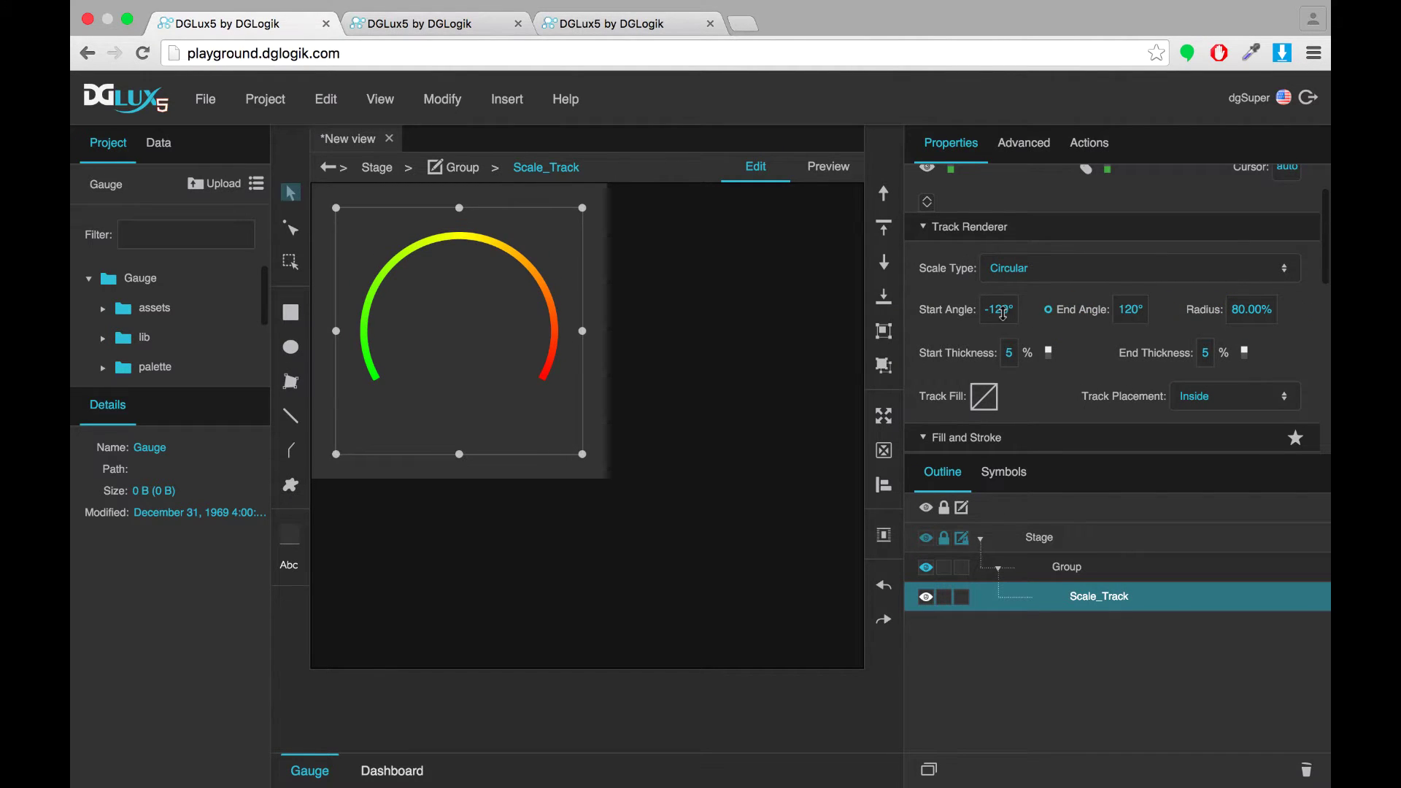
click(1009, 353)
text(25)
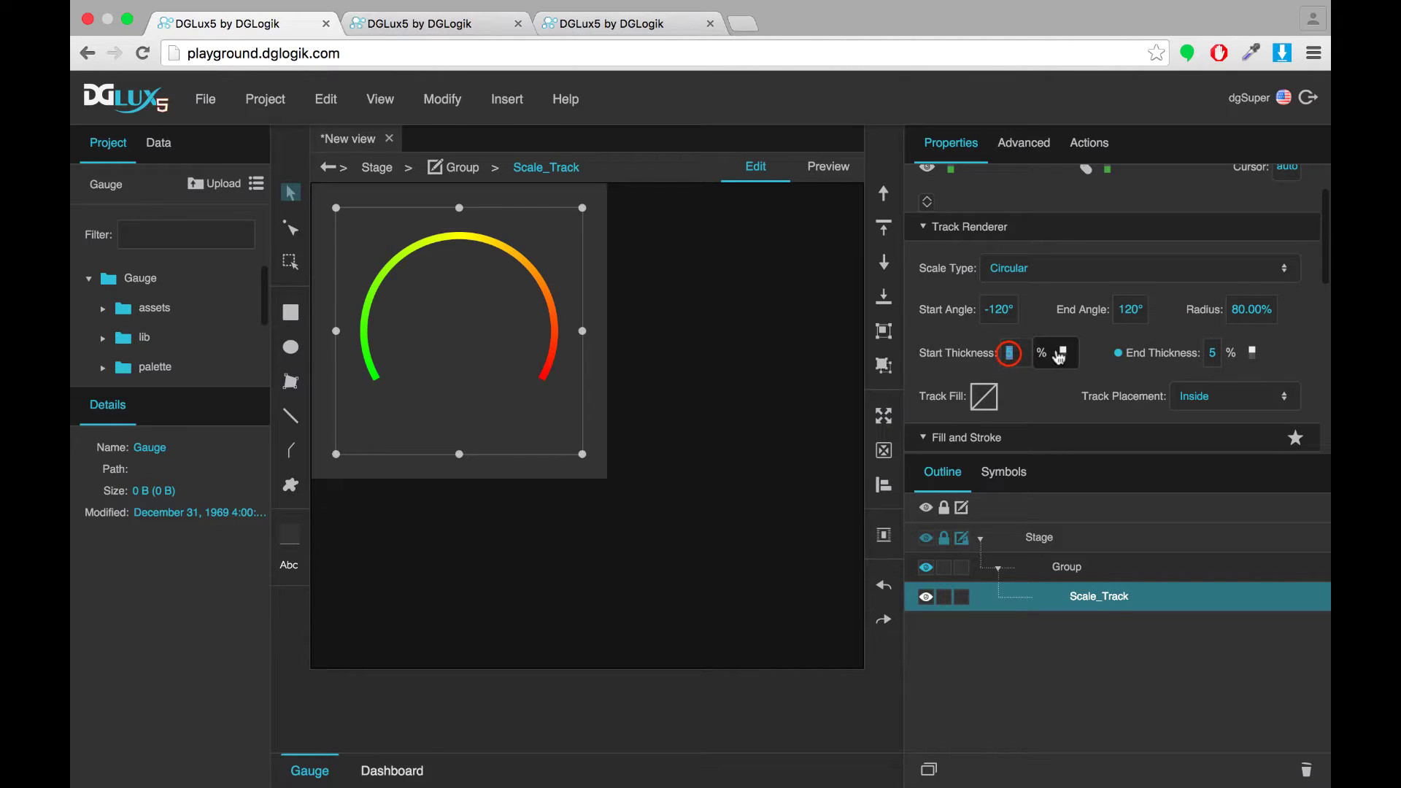
click(1213, 351)
text(25)
key(Return)
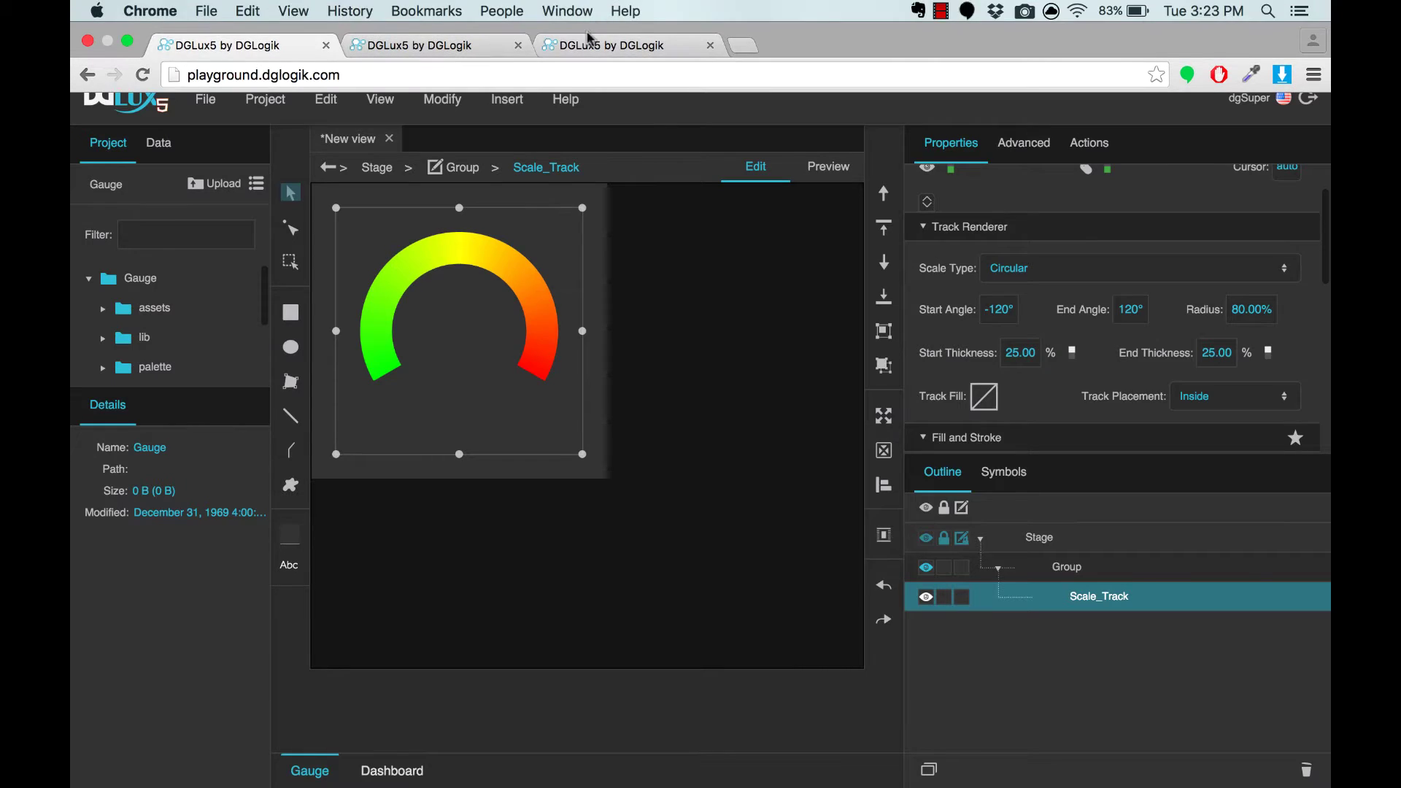
click(613, 24)
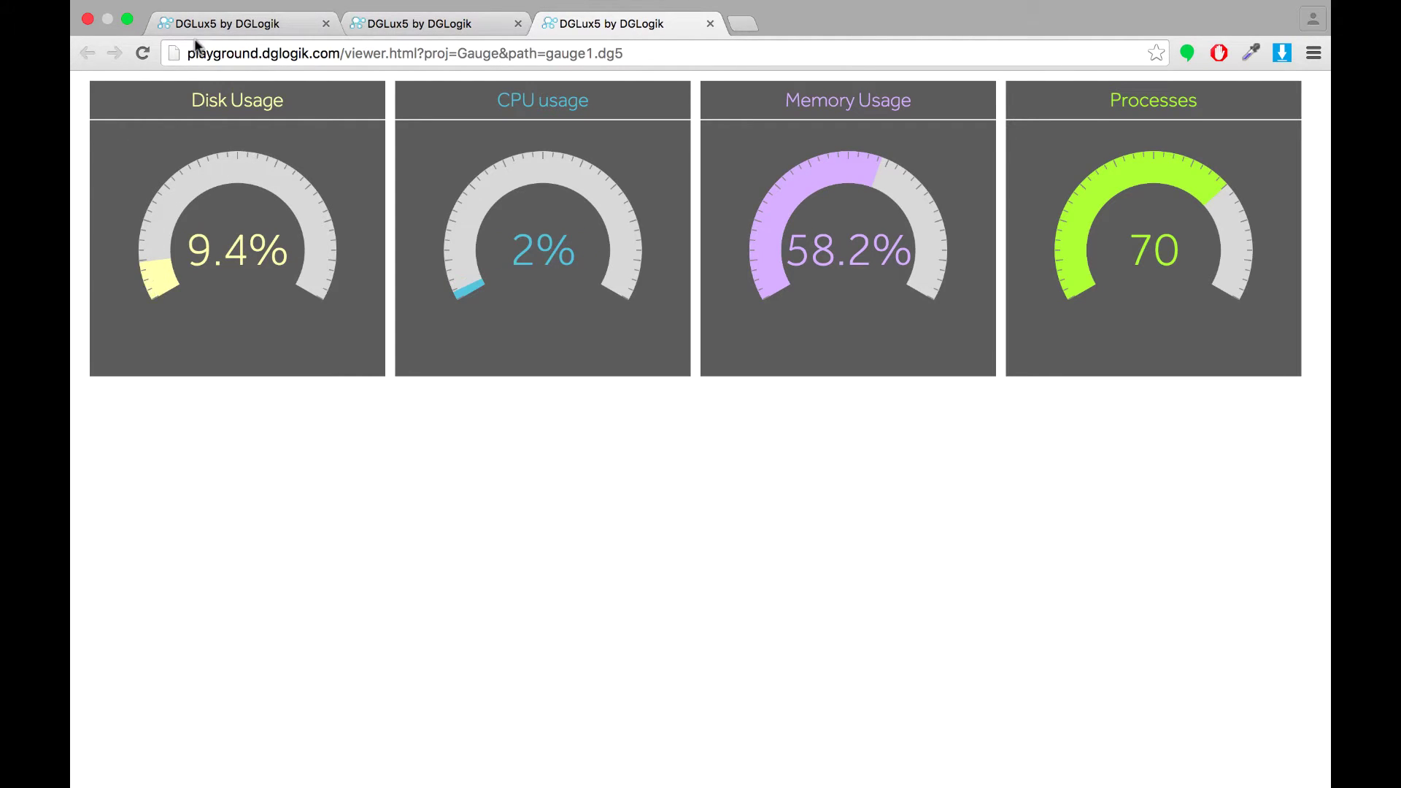
click(293, 24)
Delete the yellow gradient stop and recolour the start and end track fill stops #cccccc.
click(985, 398)
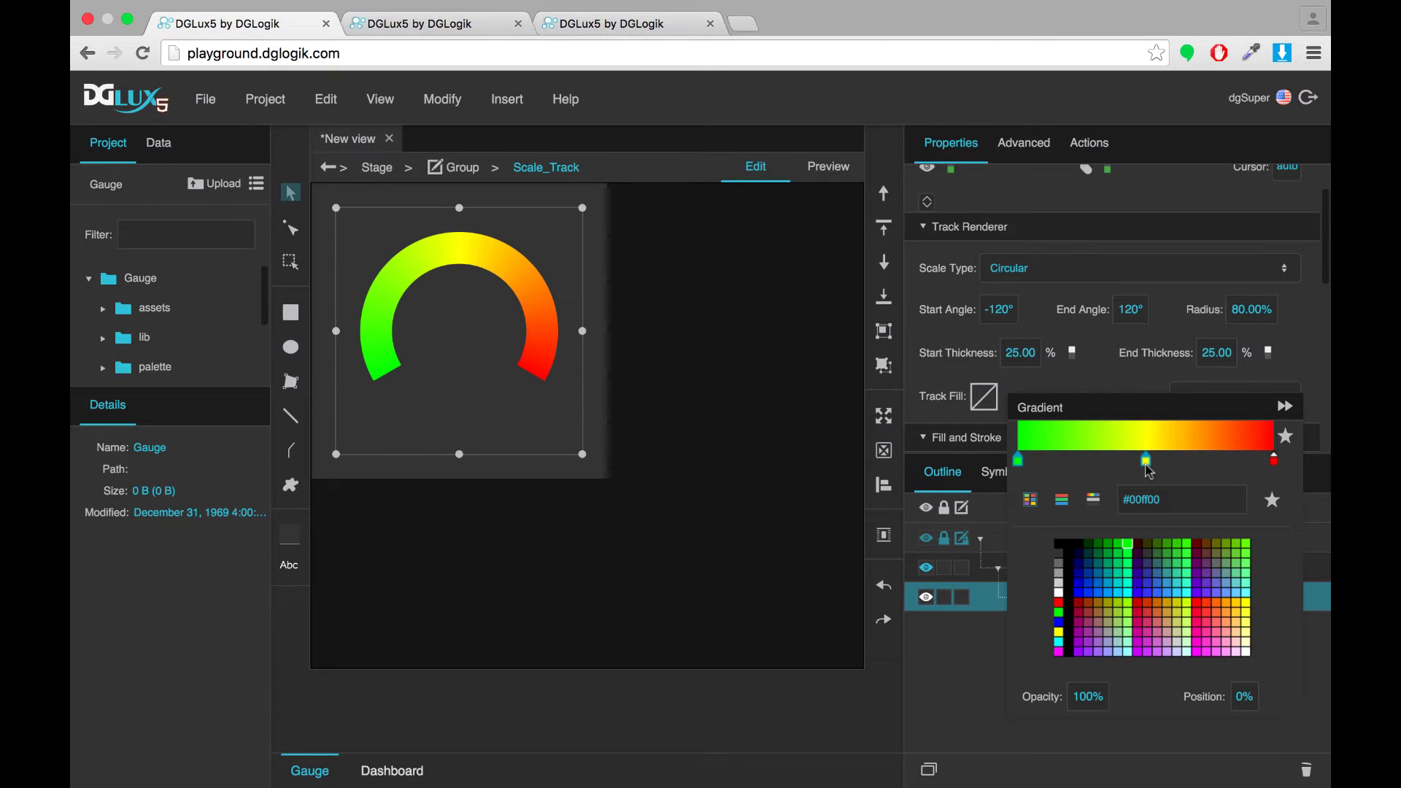
key(Delete)
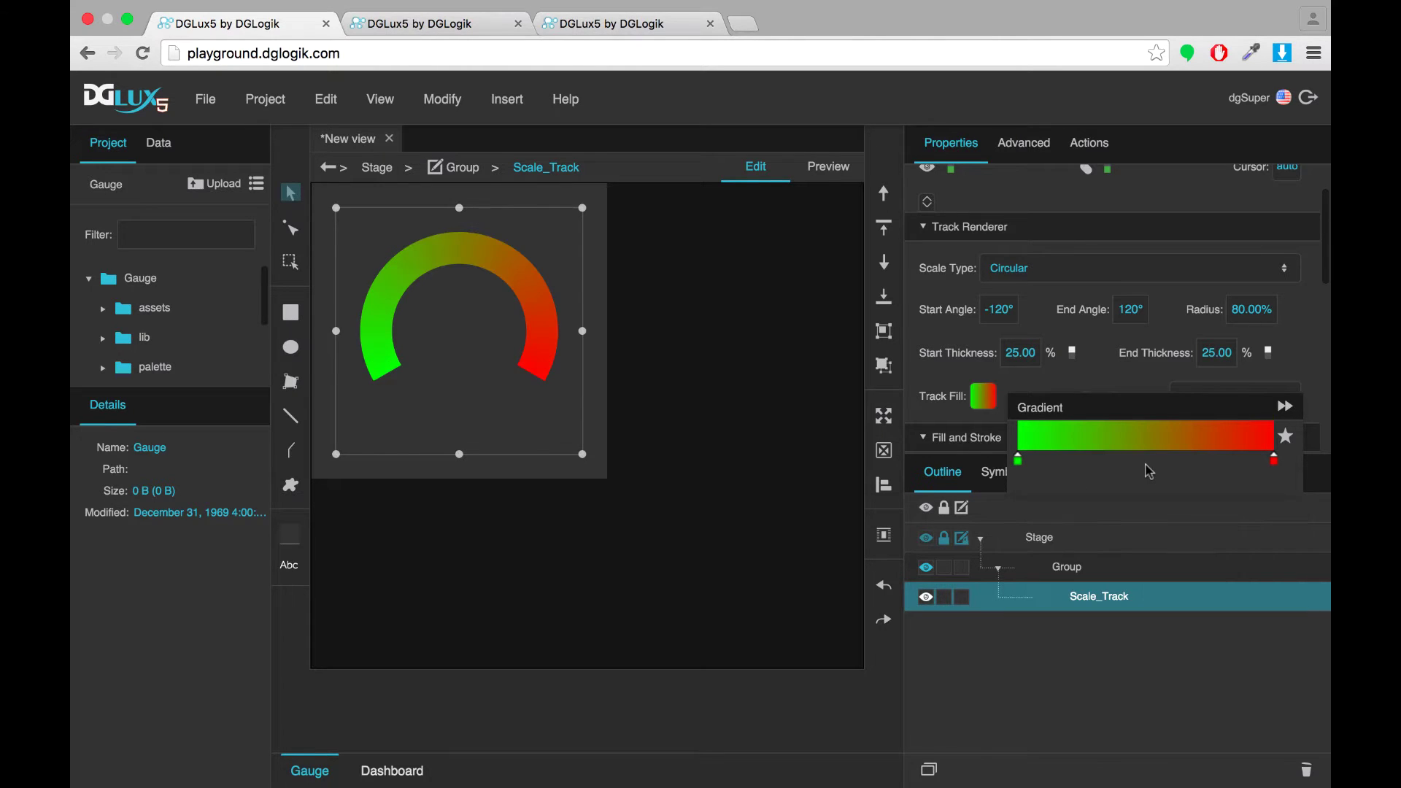
click(1019, 460)
click(1060, 582)
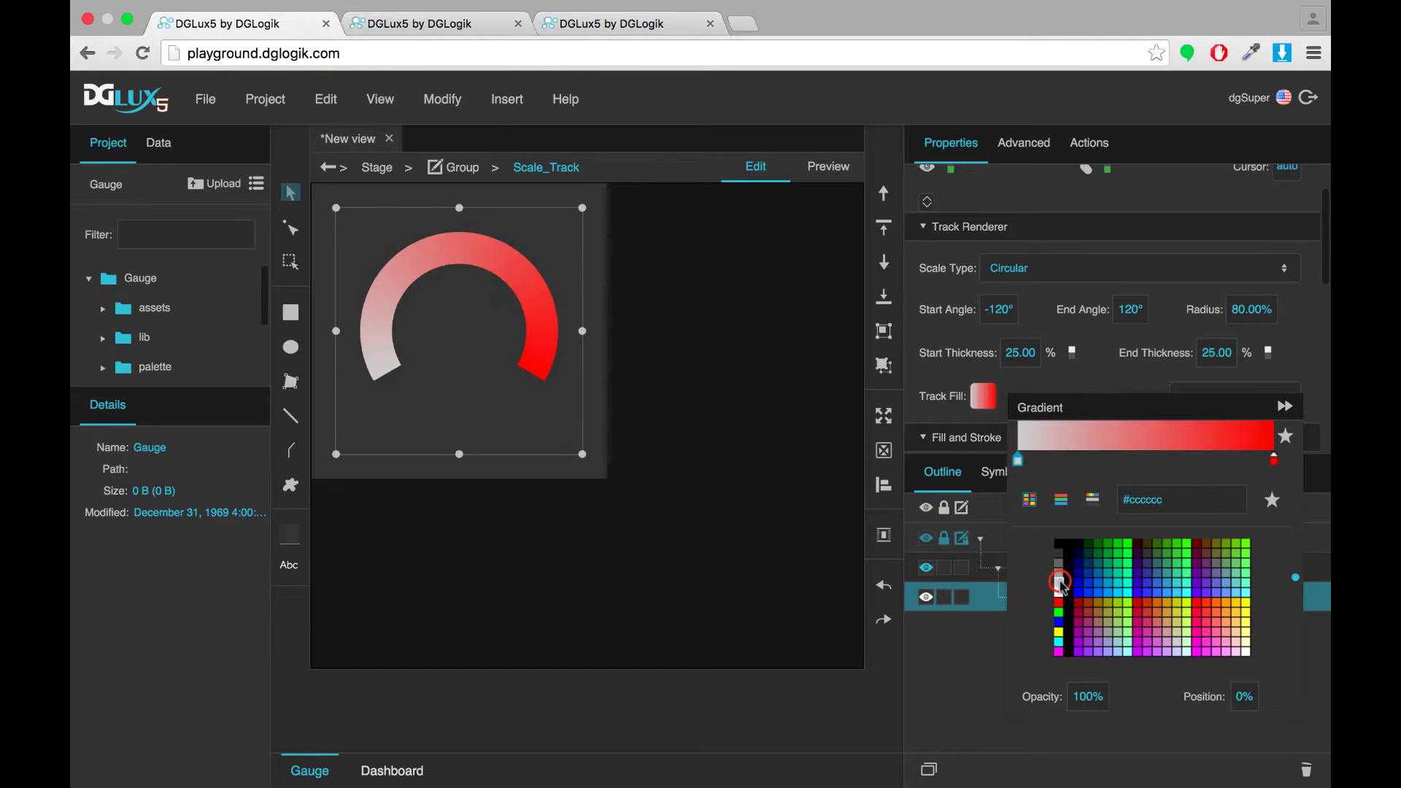
click(1274, 460)
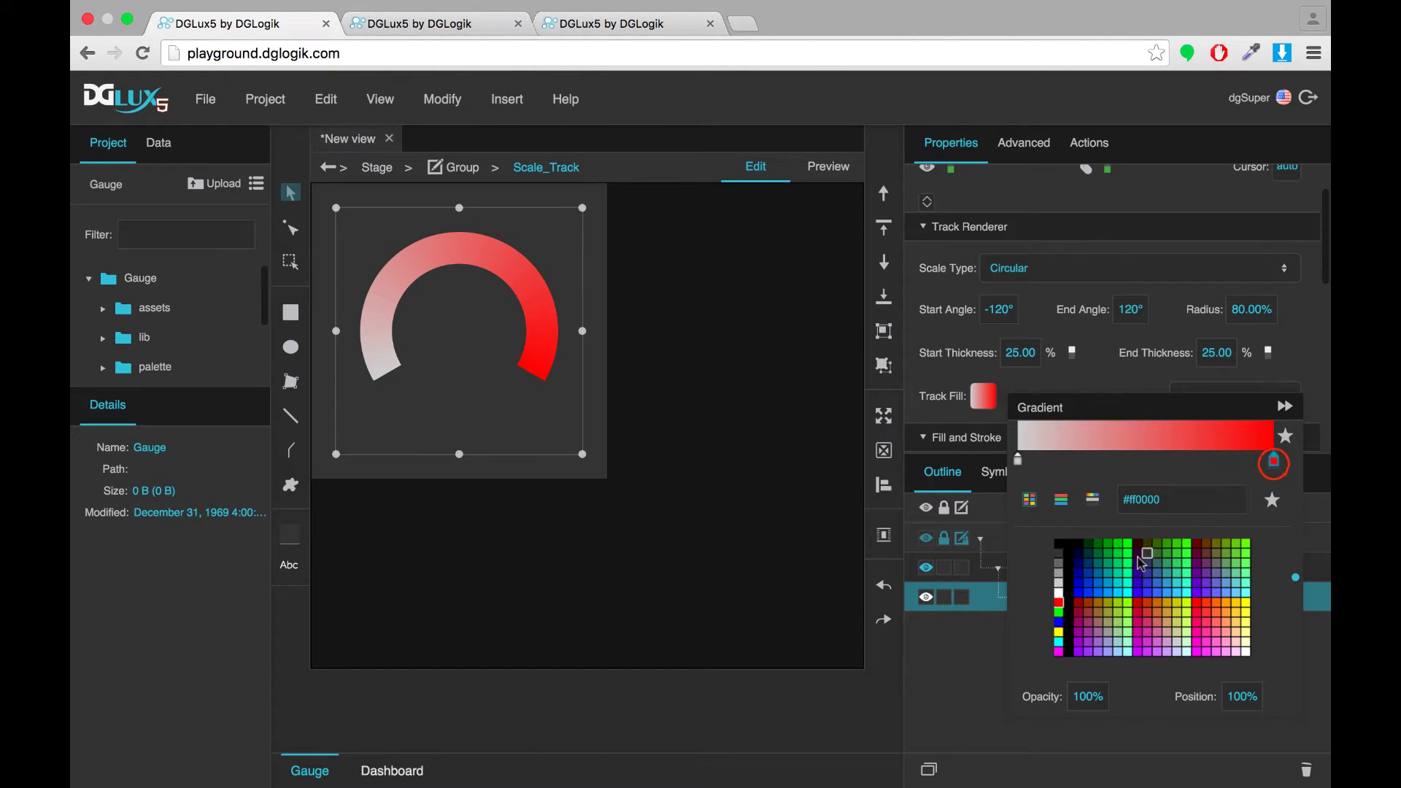
click(1059, 589)
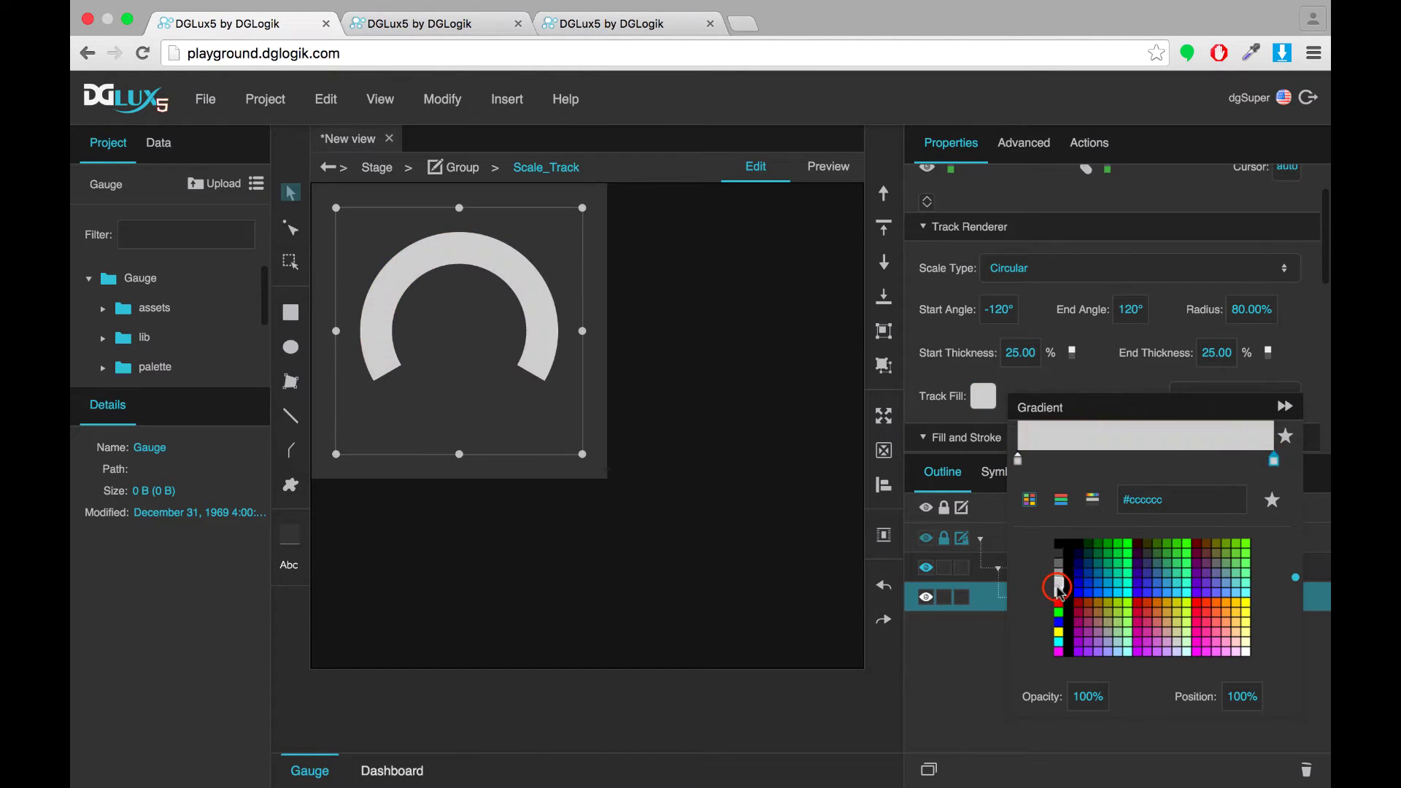
Duplicate the grey track as Scale_Track1, fill it solid cyan, and end it at 60°.
click(1284, 407)
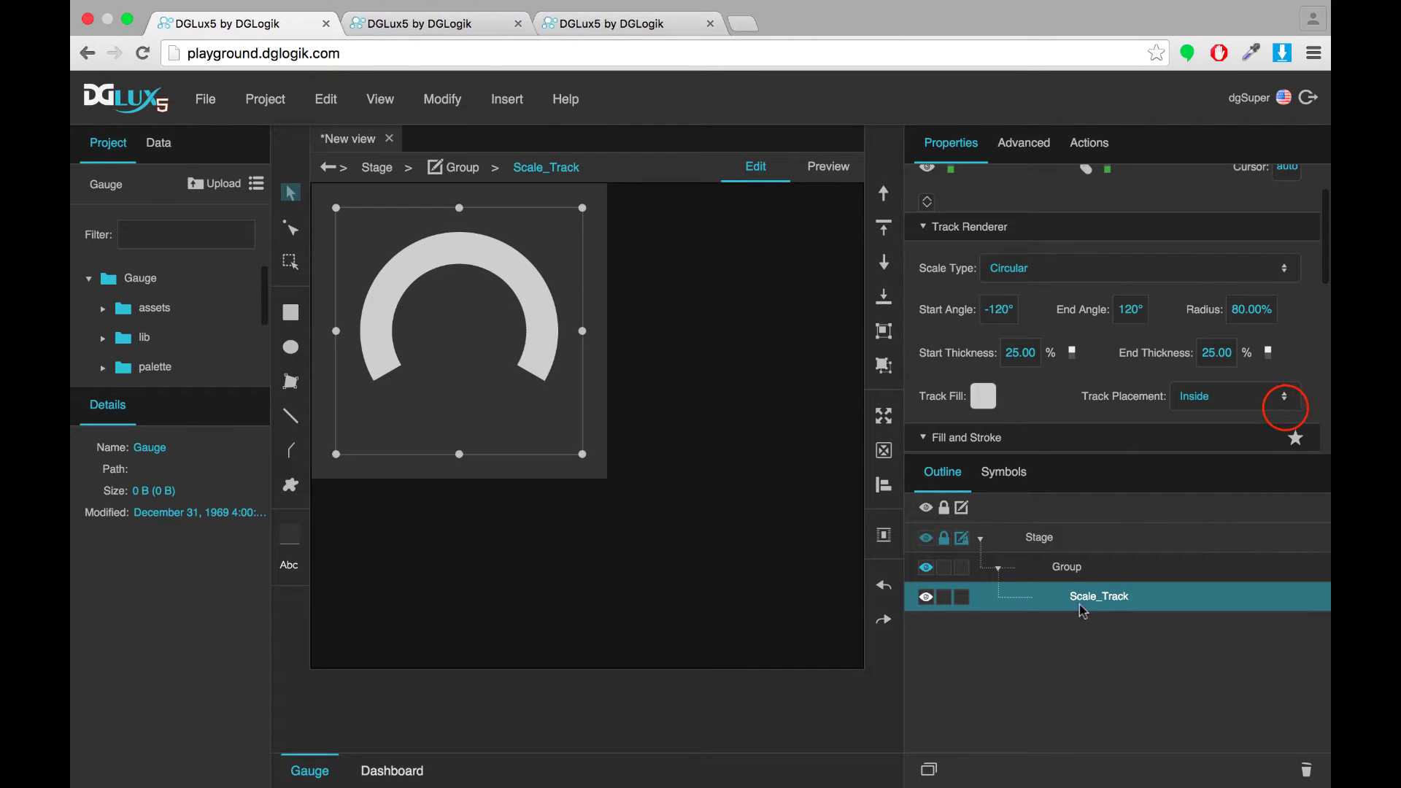
click(928, 770)
scroll(1023, 389, down, 2)
click(983, 418)
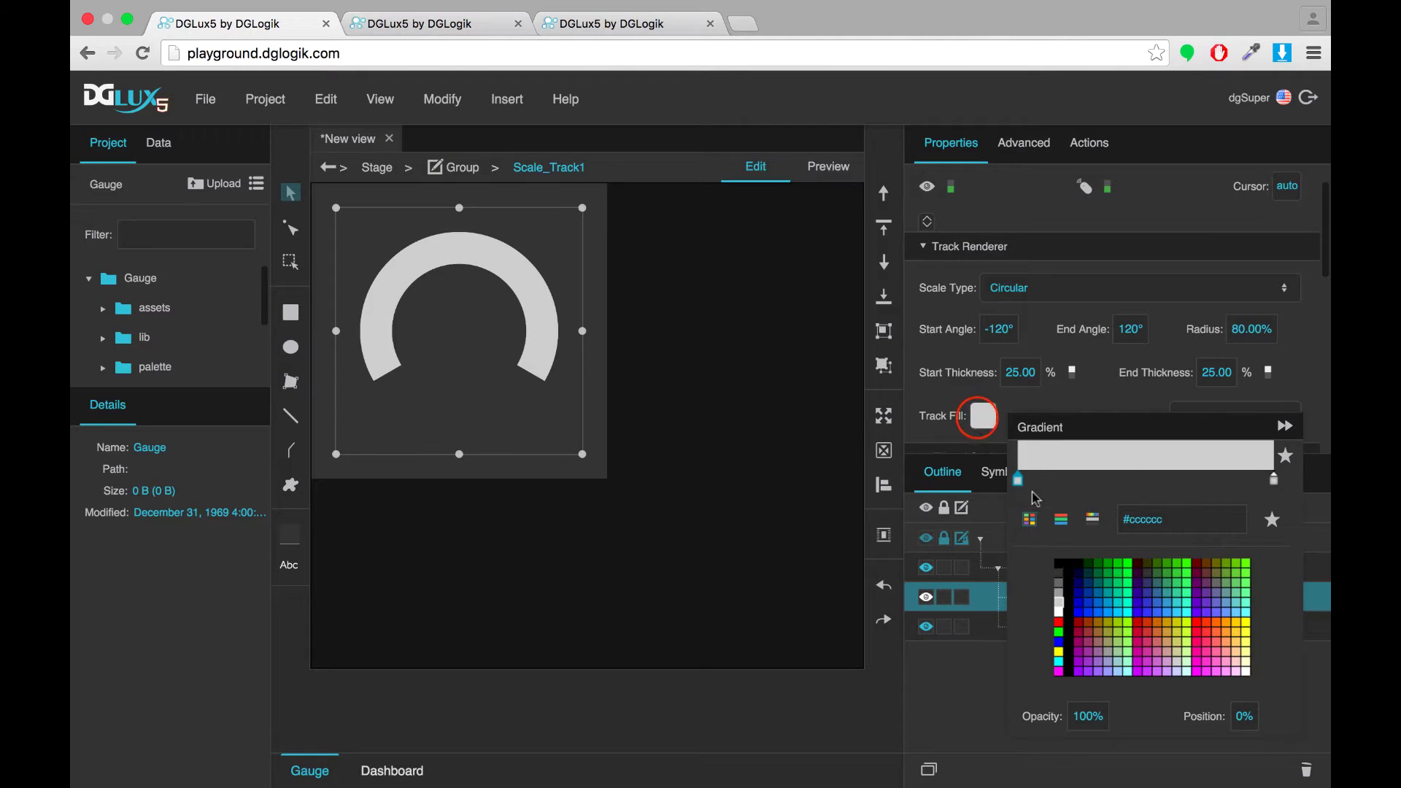
click(1127, 613)
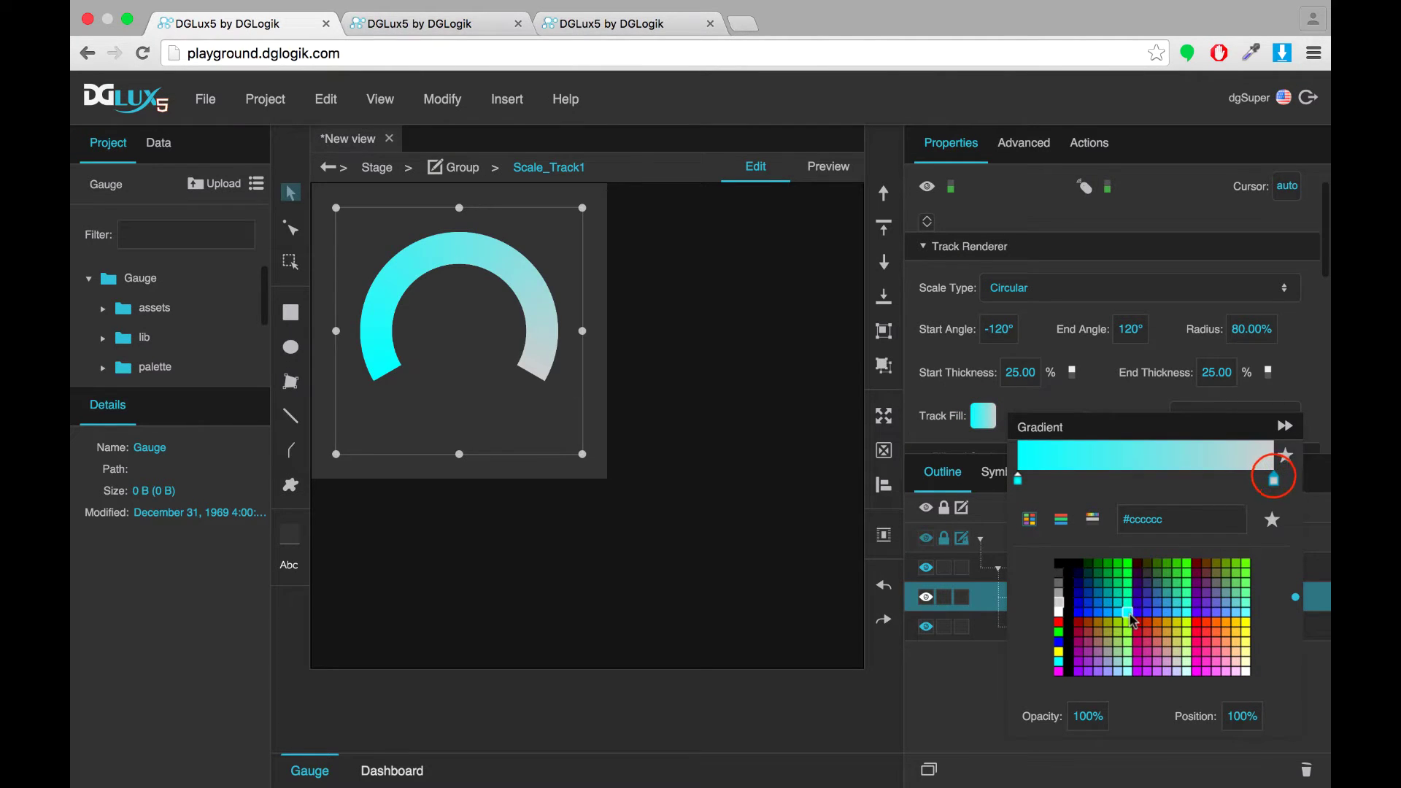
click(1129, 615)
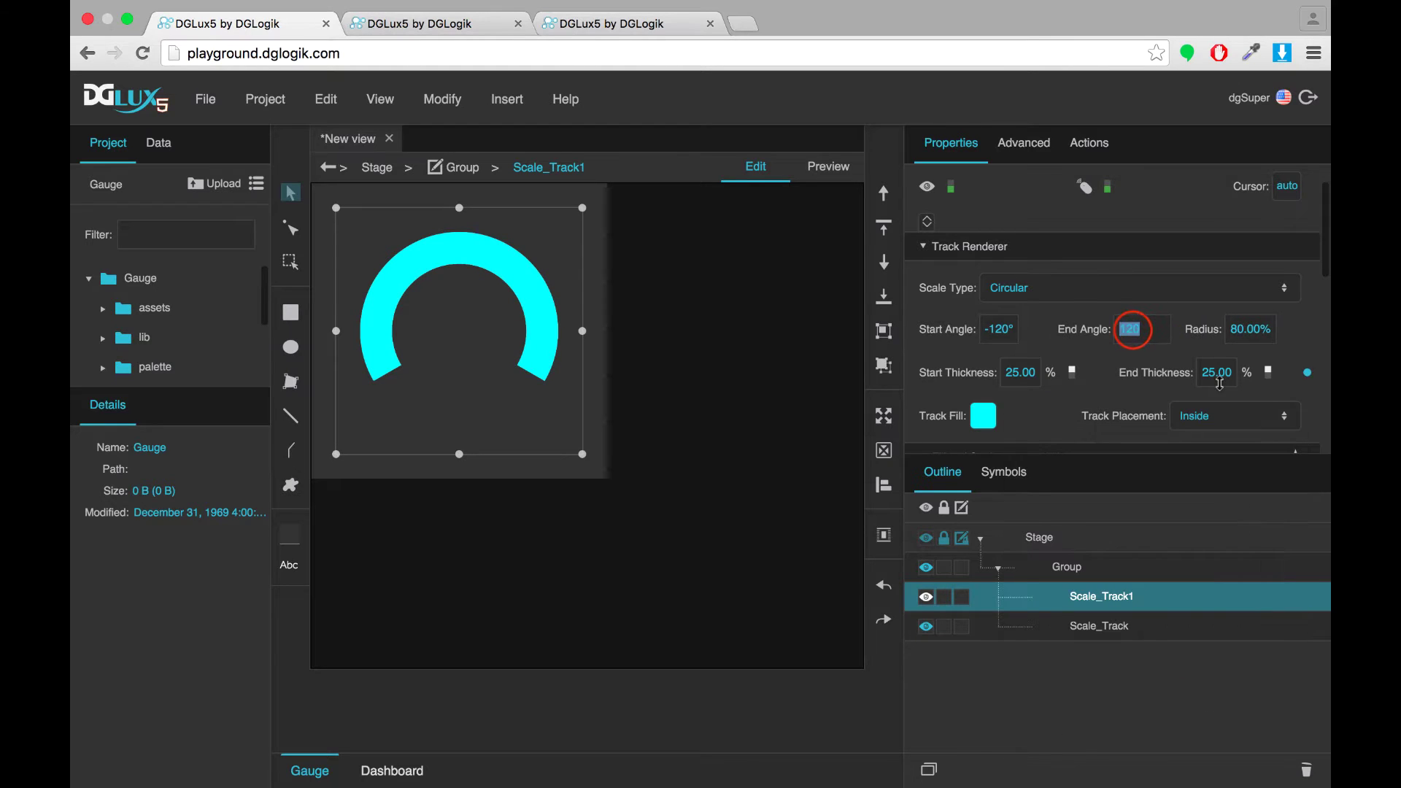
text(60)
key(Return)
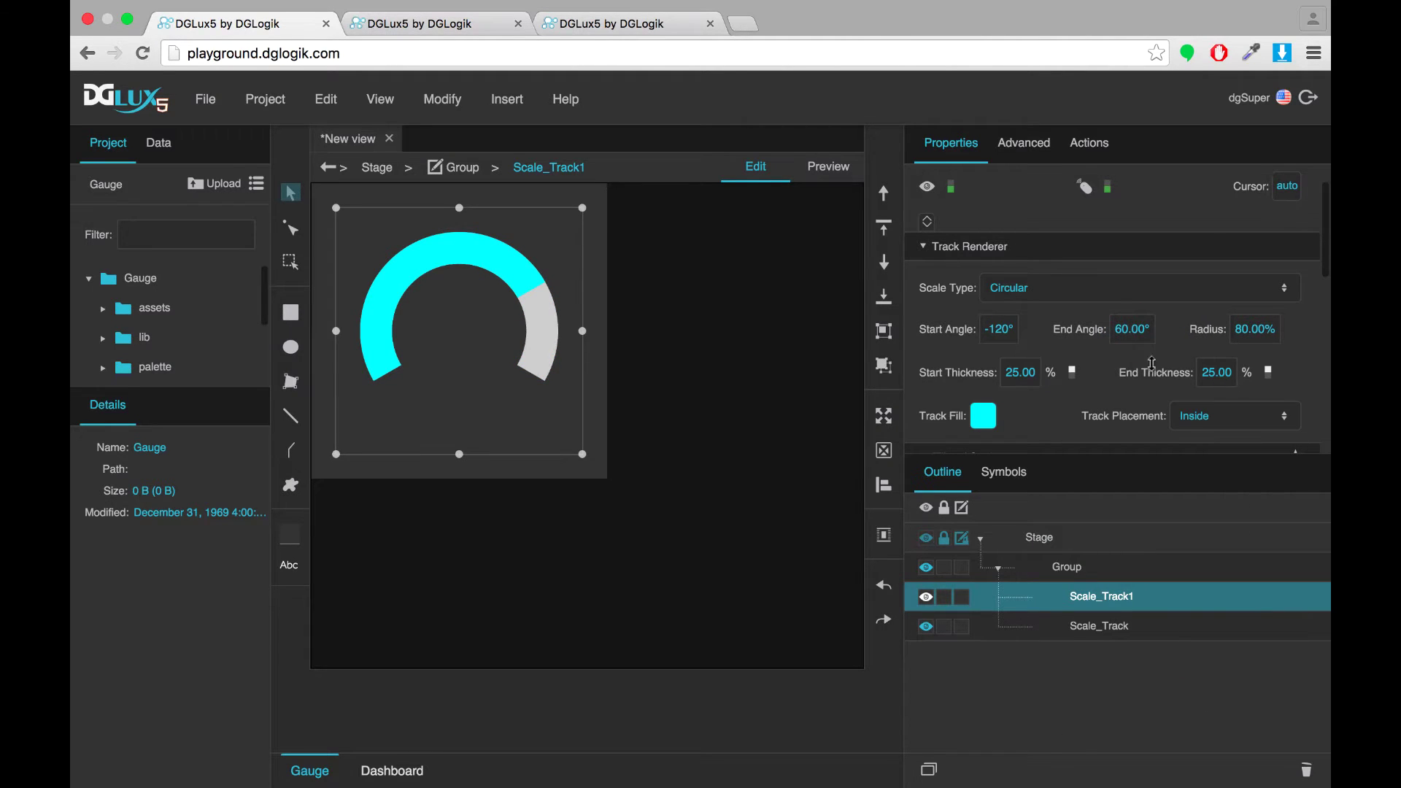
Insert a Text component into the gauge group.
click(1063, 569)
right_click(1063, 569)
mouse_move(1138, 339)
mouse_move(999, 333)
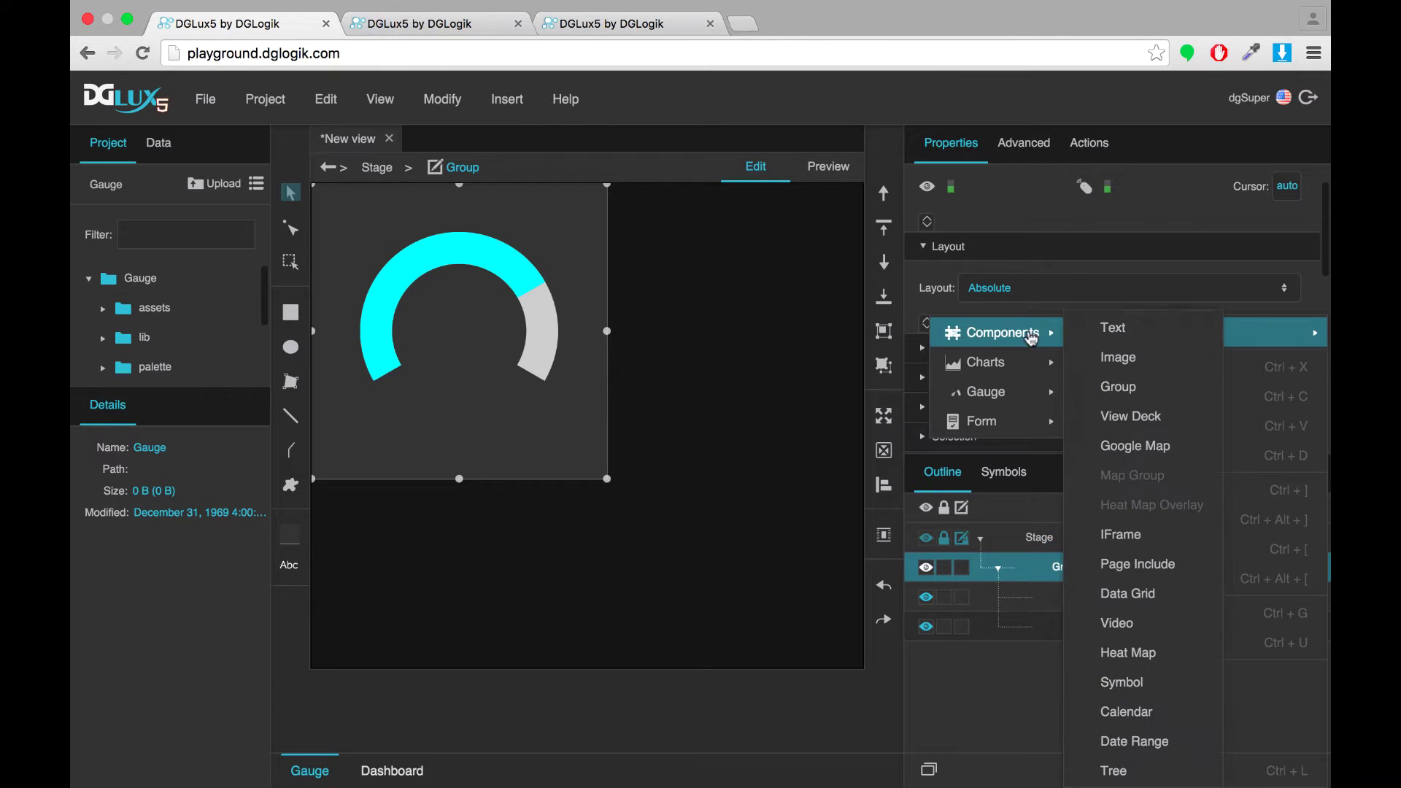
click(1115, 332)
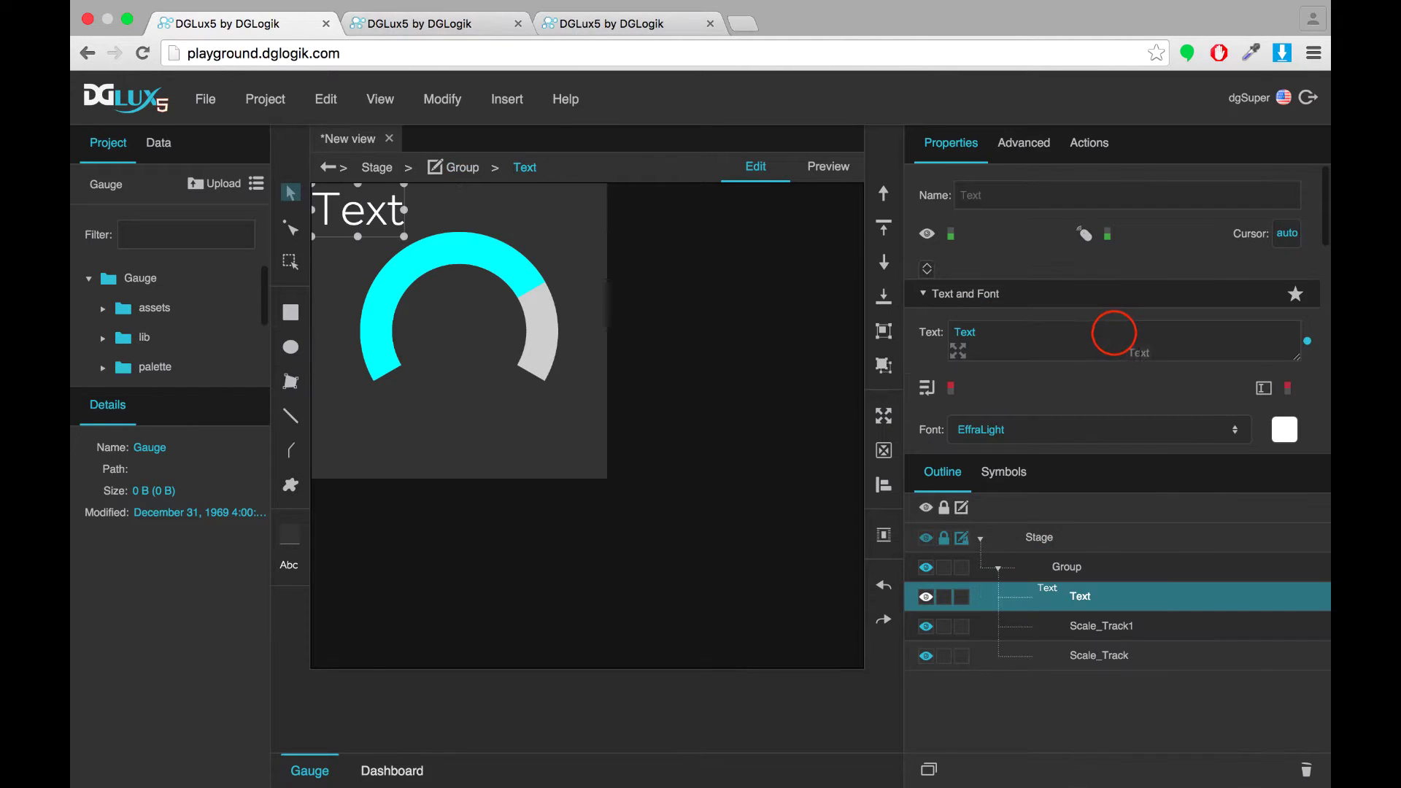
Anchor the text to the group's centre with 0 px horizontal and vertical offsets.
scroll(1145, 369, down, 5)
scroll(1146, 375, down, 3)
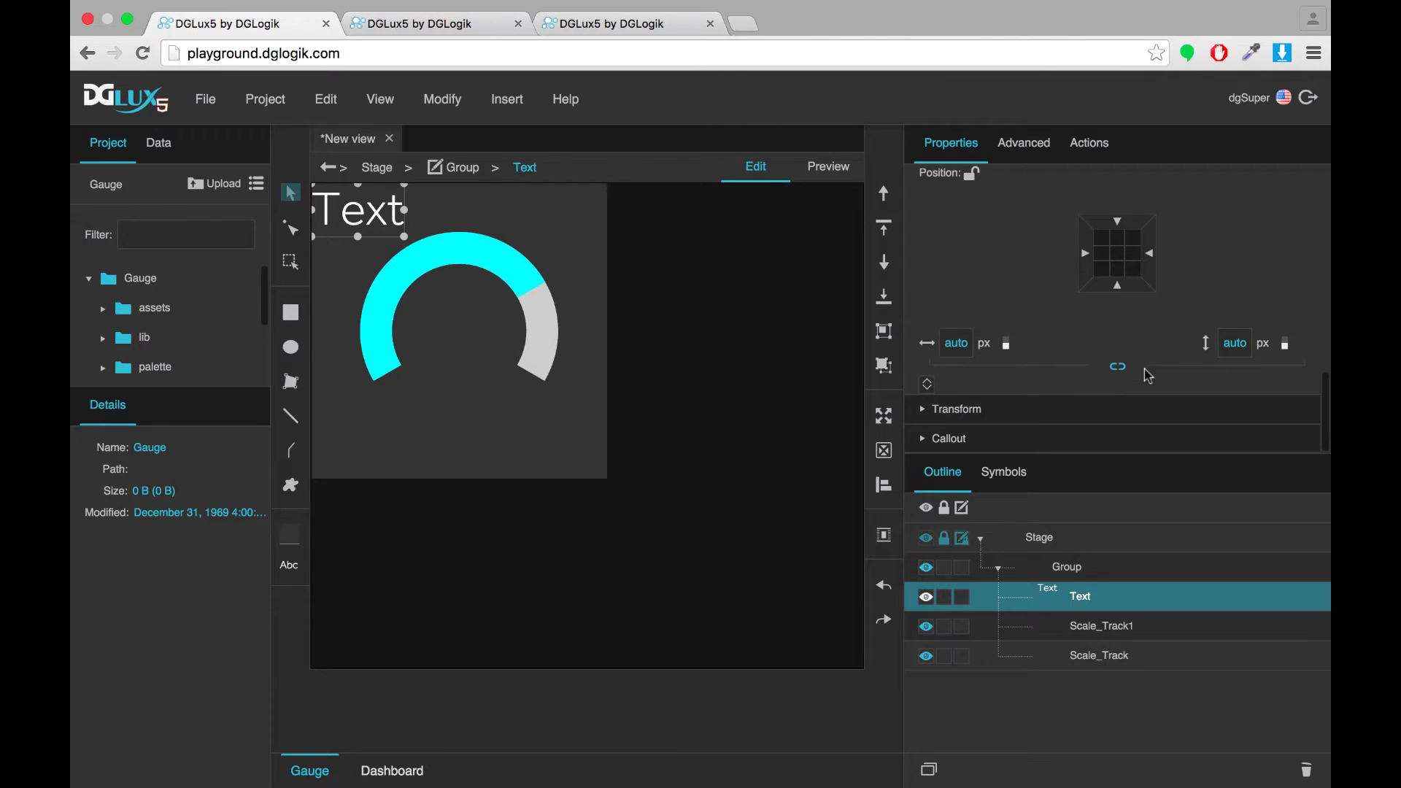
click(1120, 256)
scroll(1122, 260, up, 1)
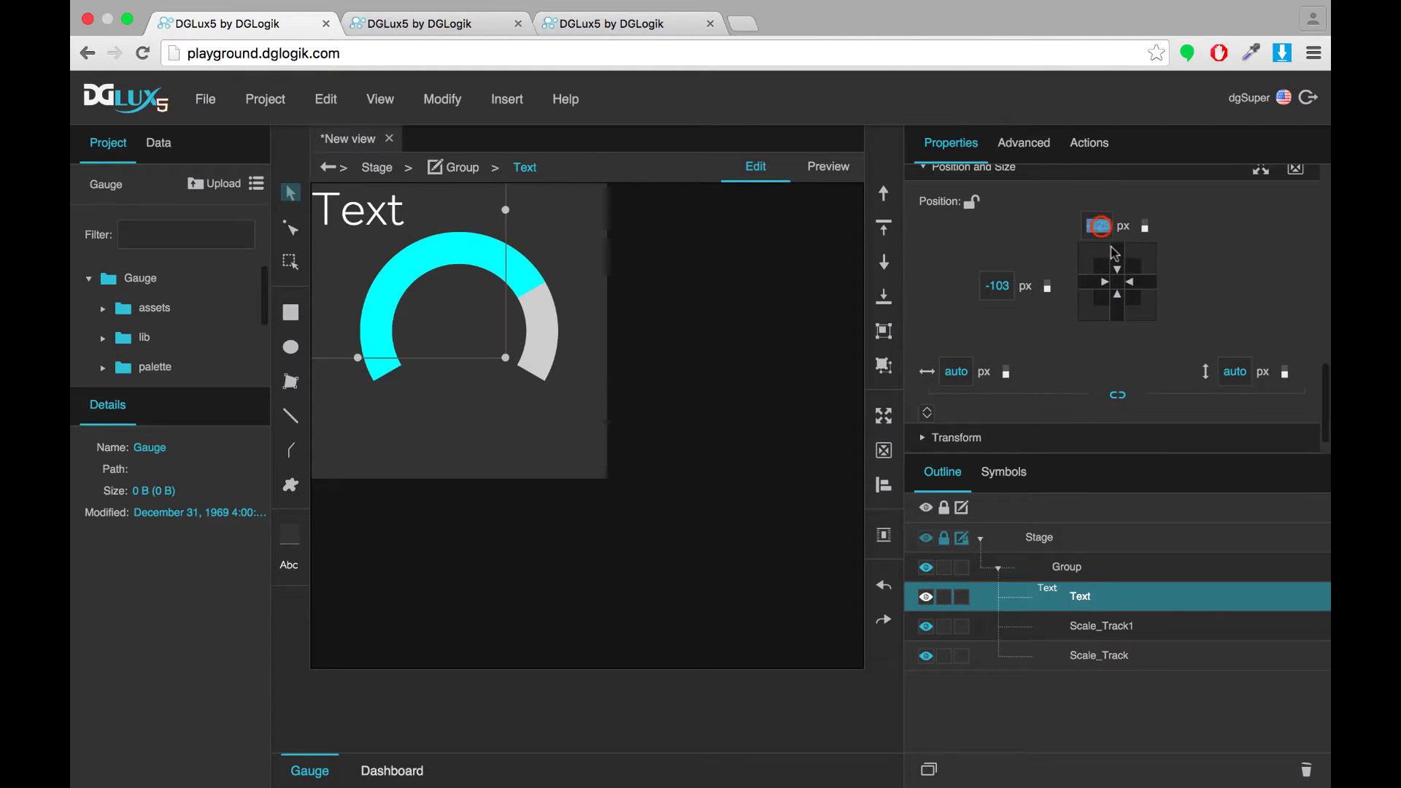
click(1098, 225)
click(995, 286)
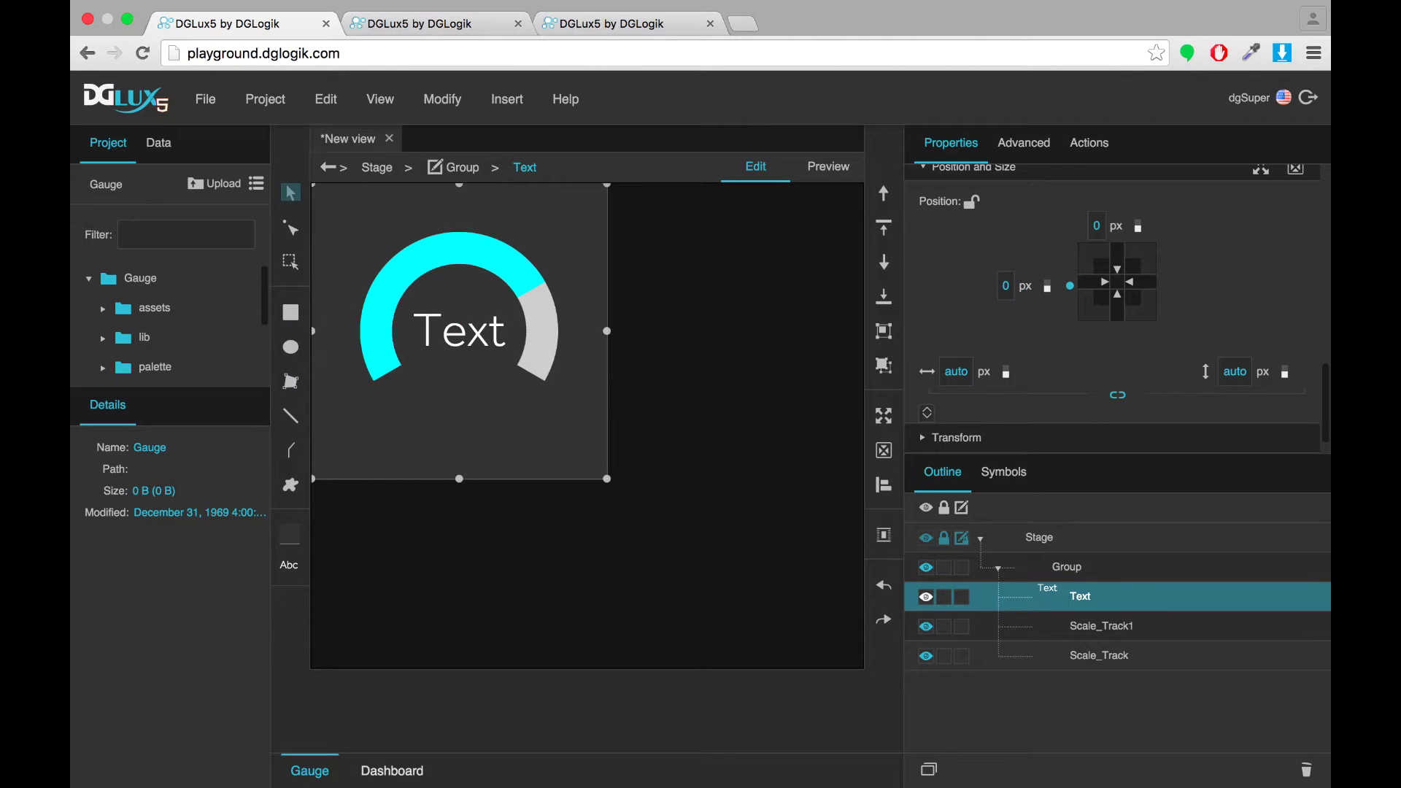
scroll(1037, 314, up, 5)
scroll(1036, 314, up, 5)
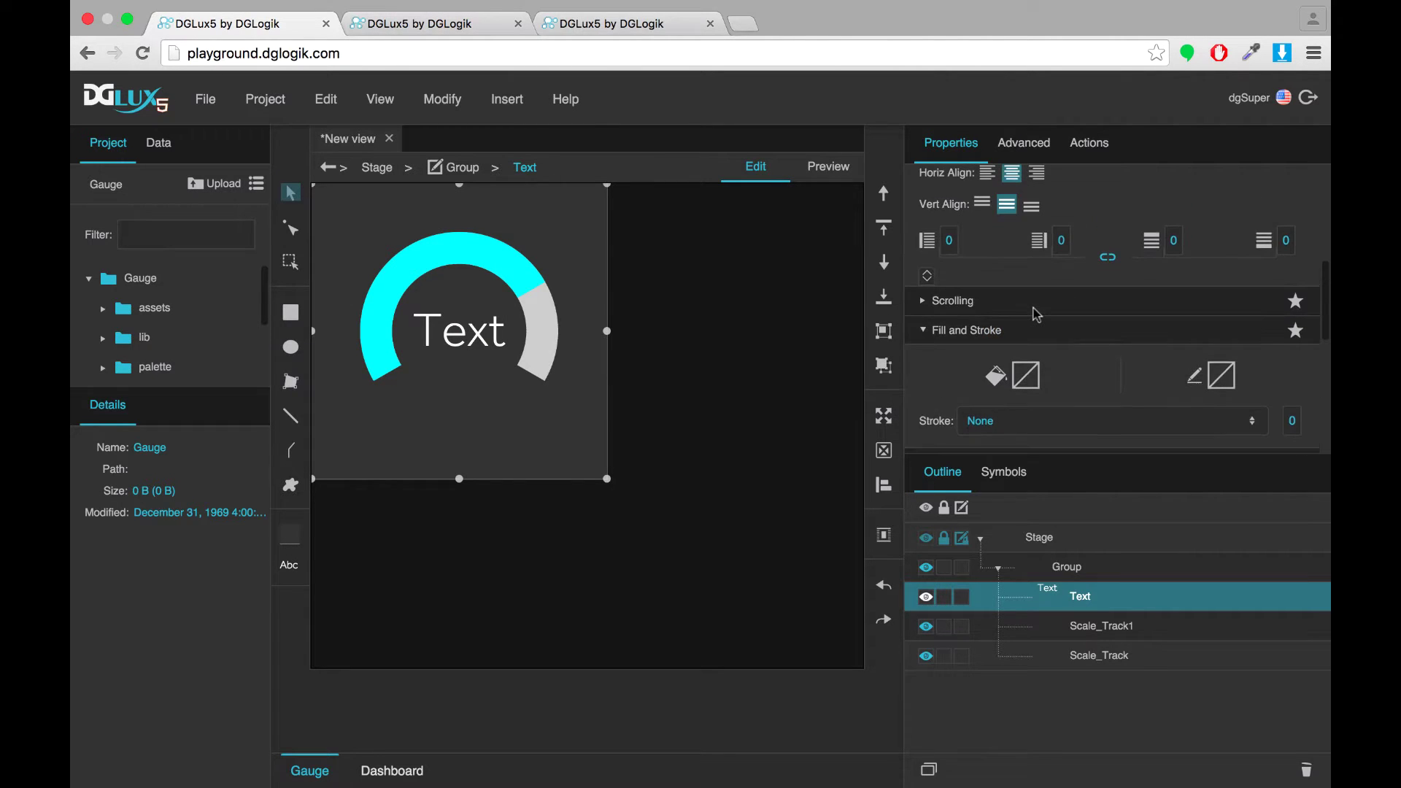
Expand the group's Scaling settings, keep scale None, and trial a resize before undoing it.
click(1075, 568)
click(923, 210)
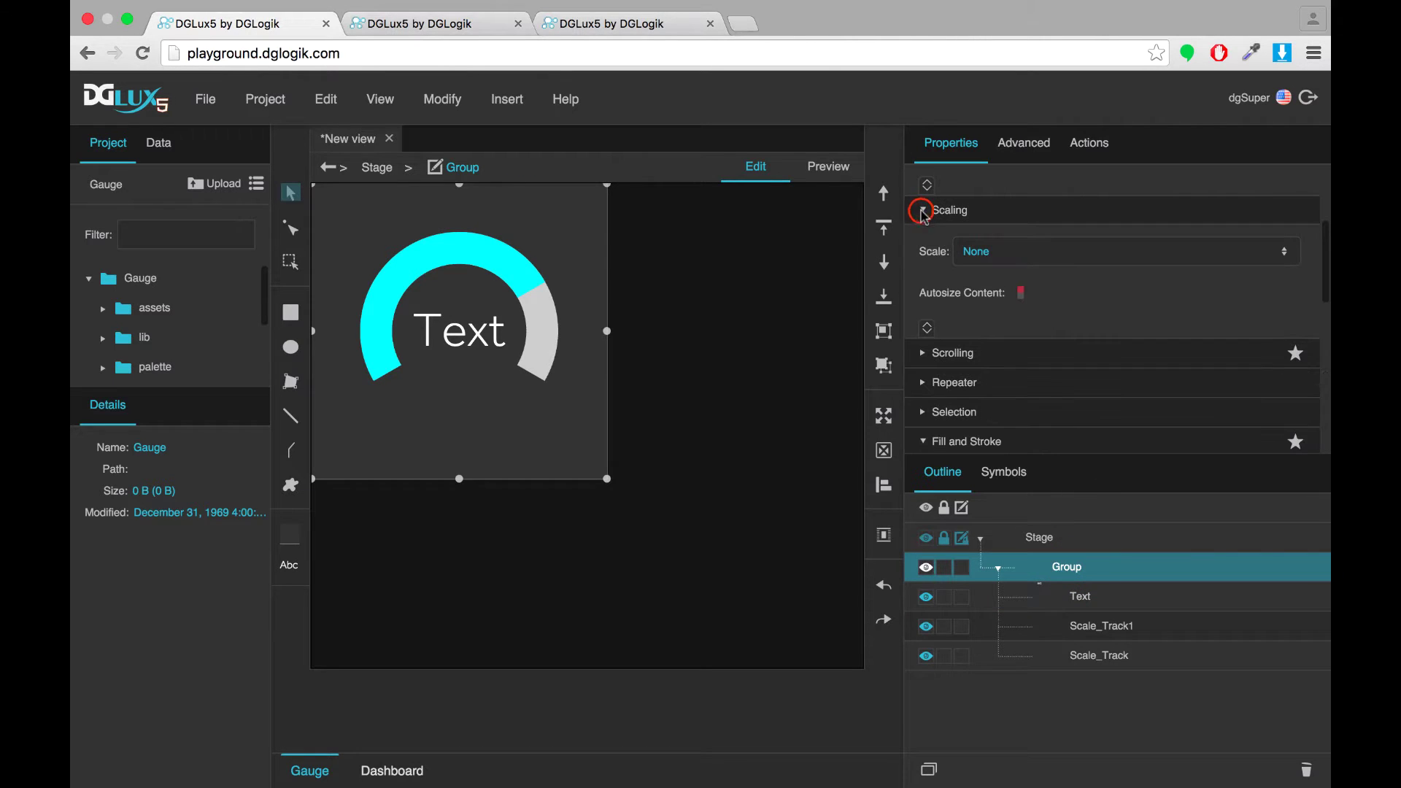
click(985, 252)
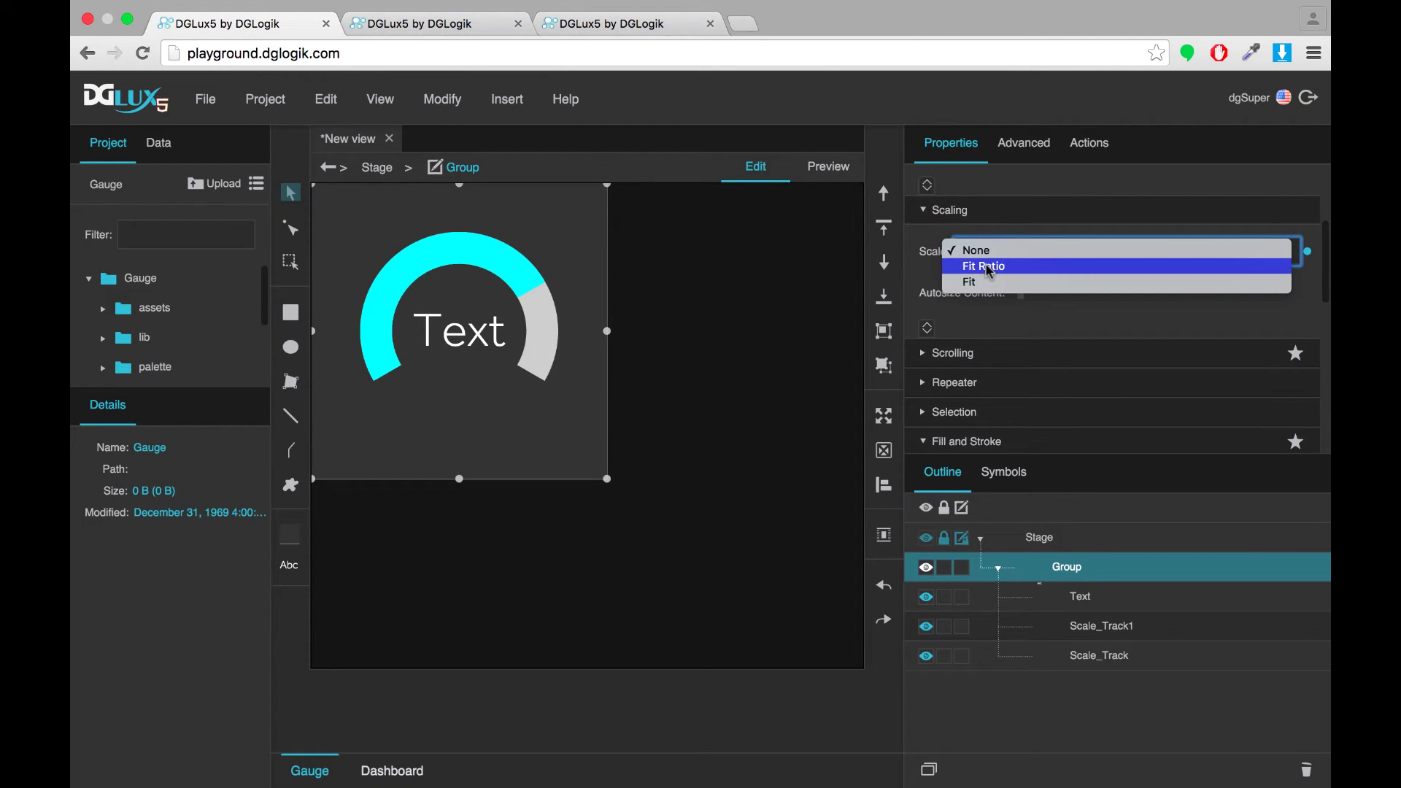
click(704, 317)
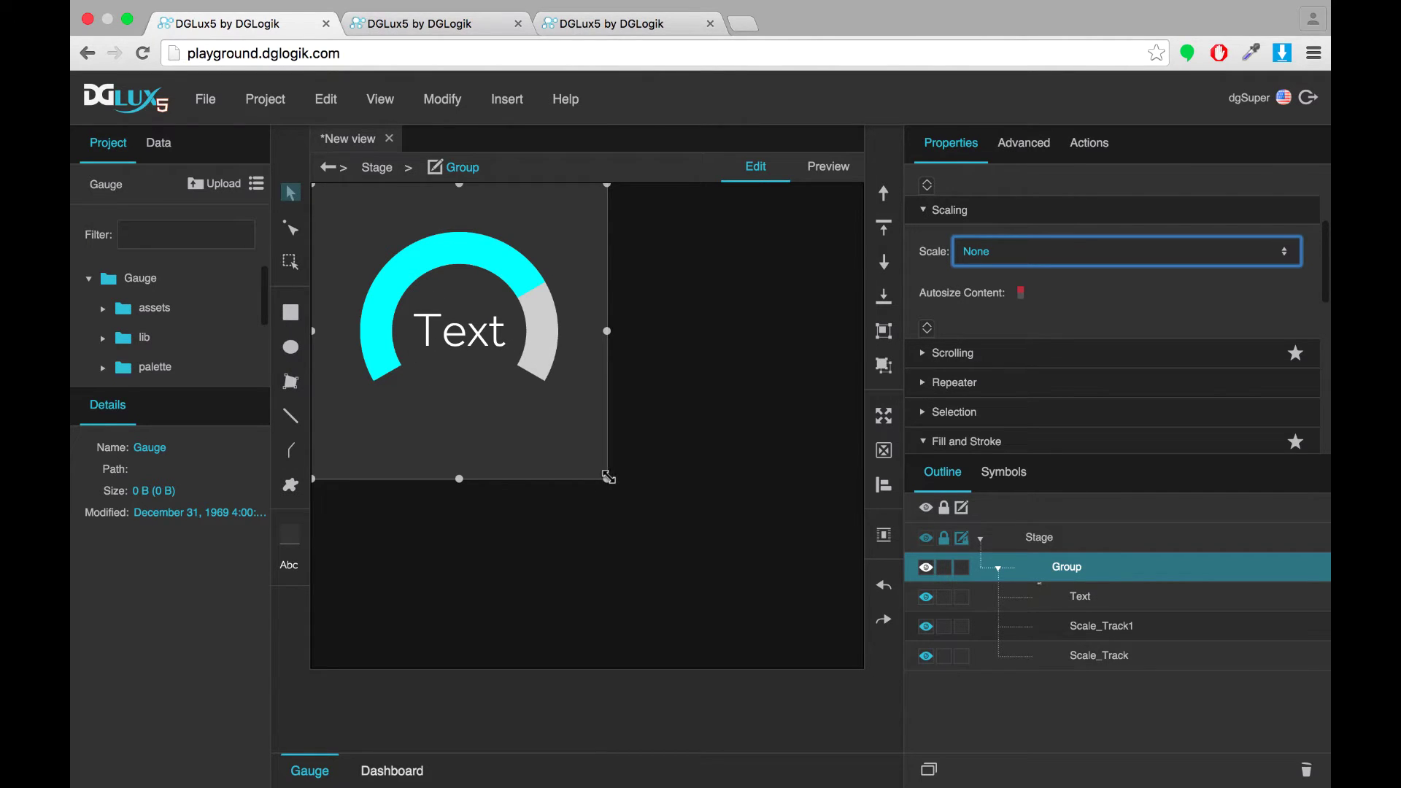
drag(608, 478, 537, 492)
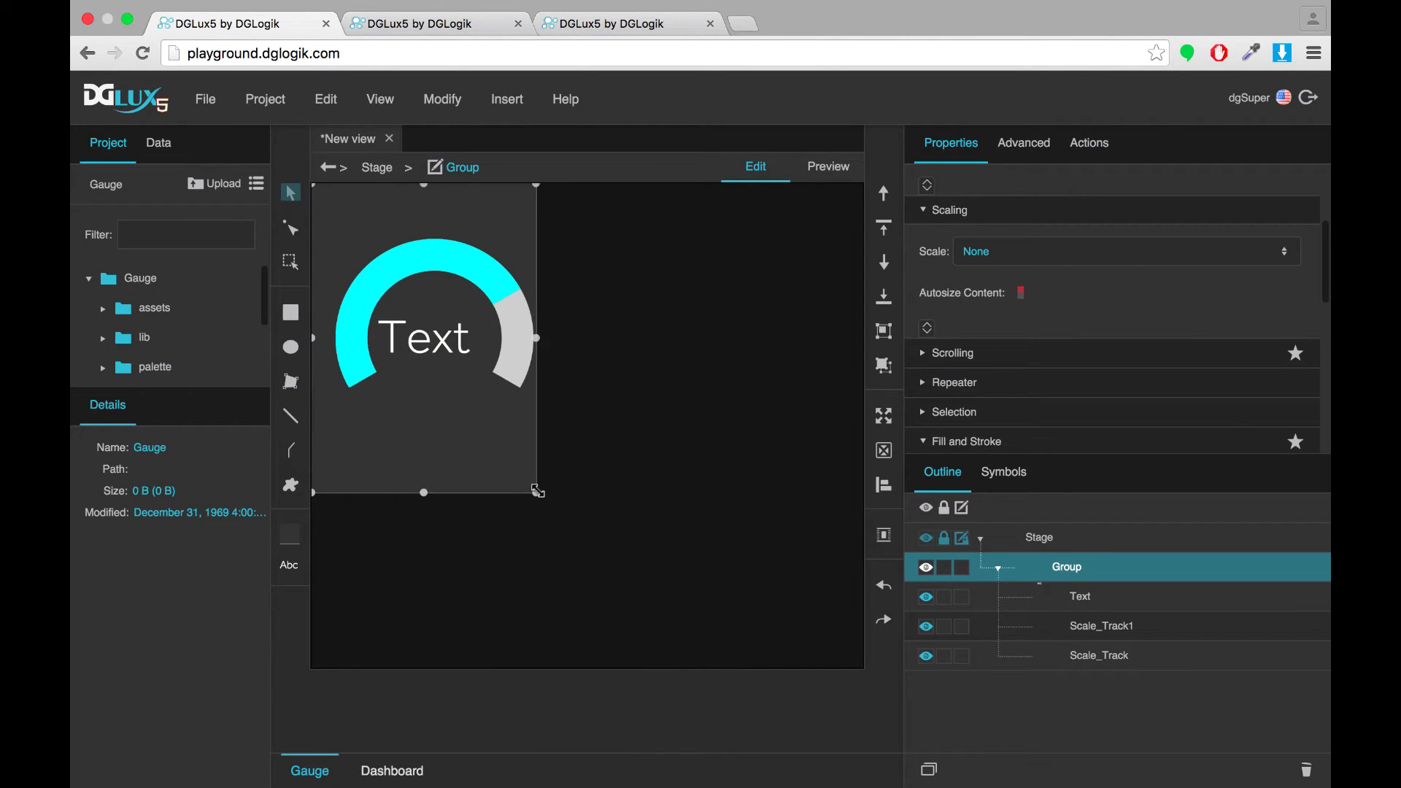
click(884, 588)
Set the group's Scale to Fit Ratio, test-shrink it, and undo back to full size.
click(1066, 569)
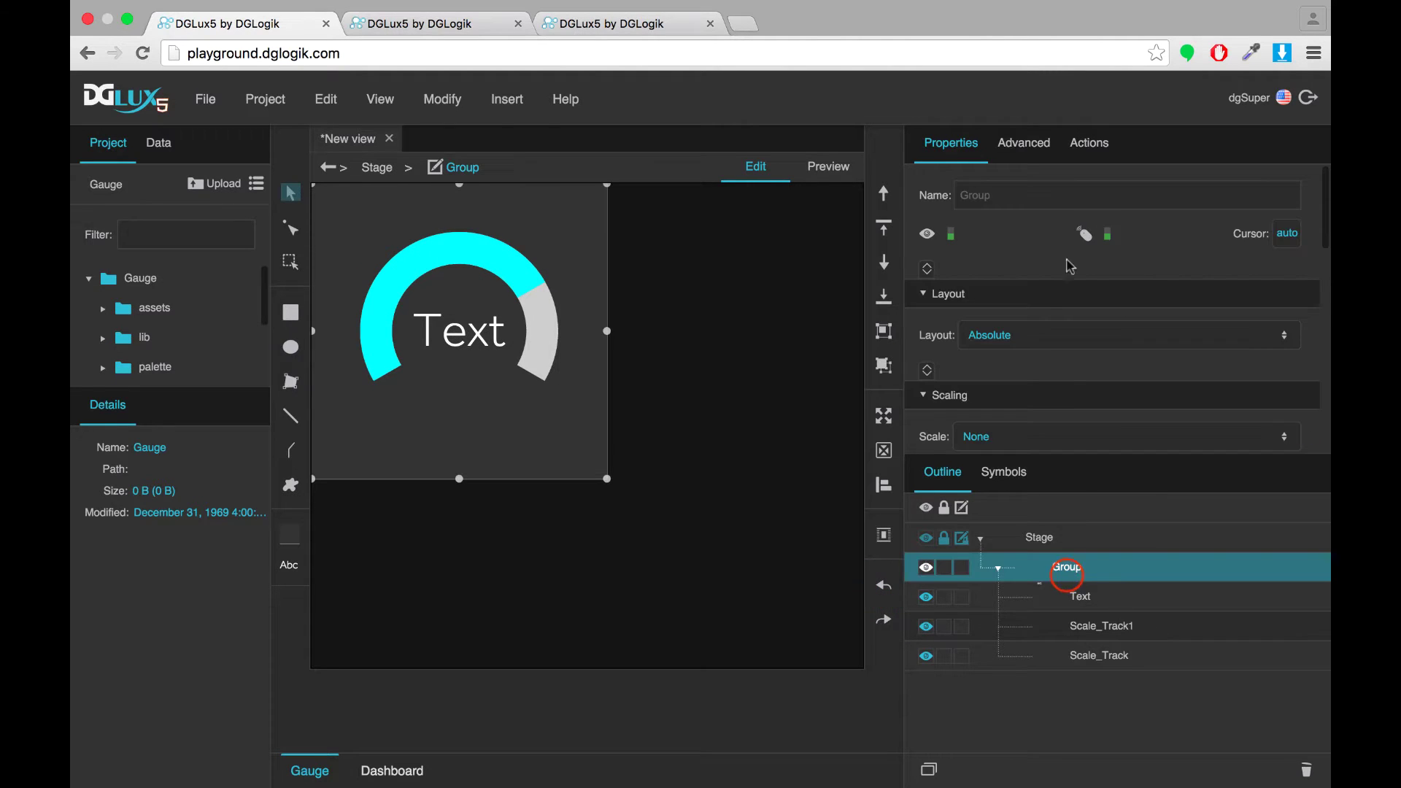
scroll(1011, 365, down, 1)
click(1000, 404)
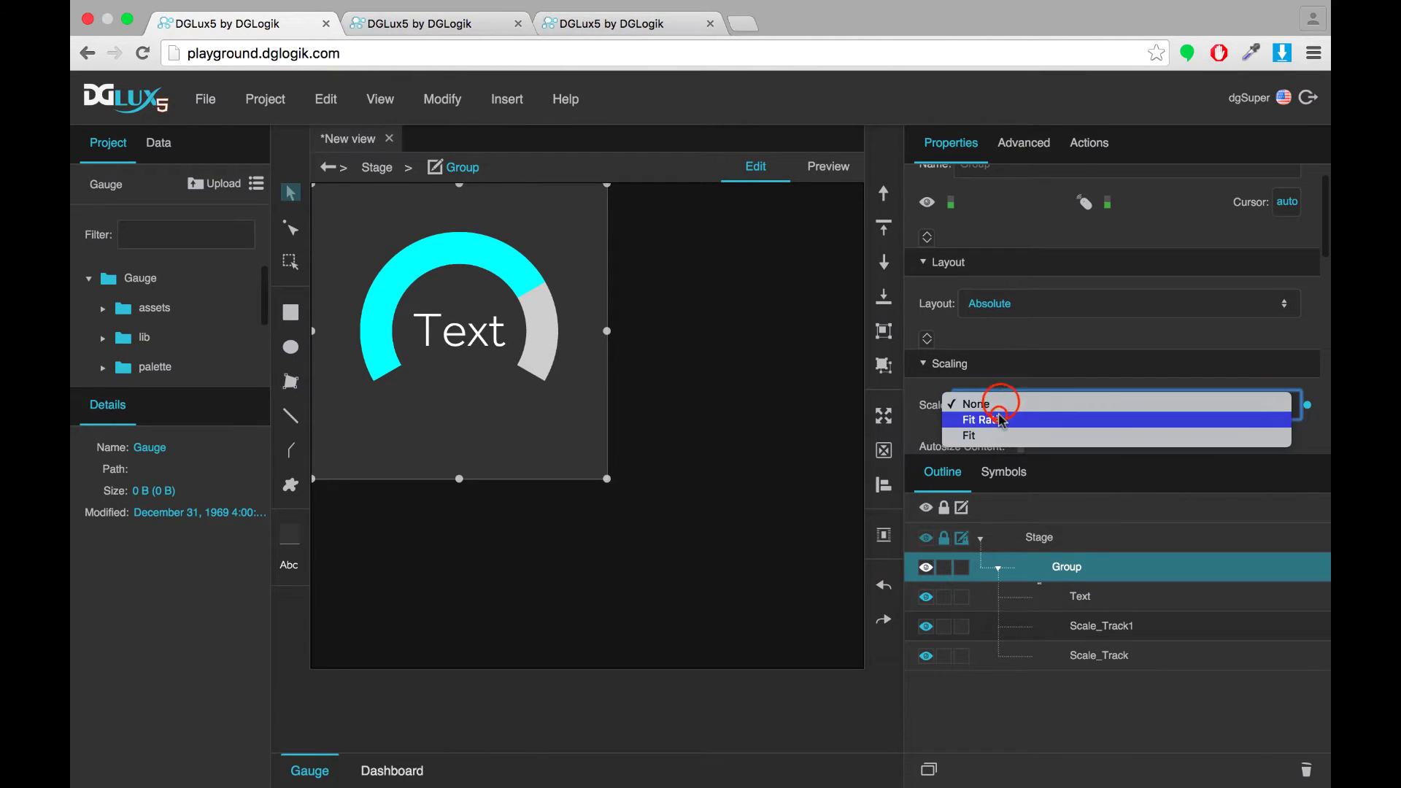
click(1000, 419)
drag(607, 480, 435, 429)
click(884, 585)
click(884, 585)
click(885, 585)
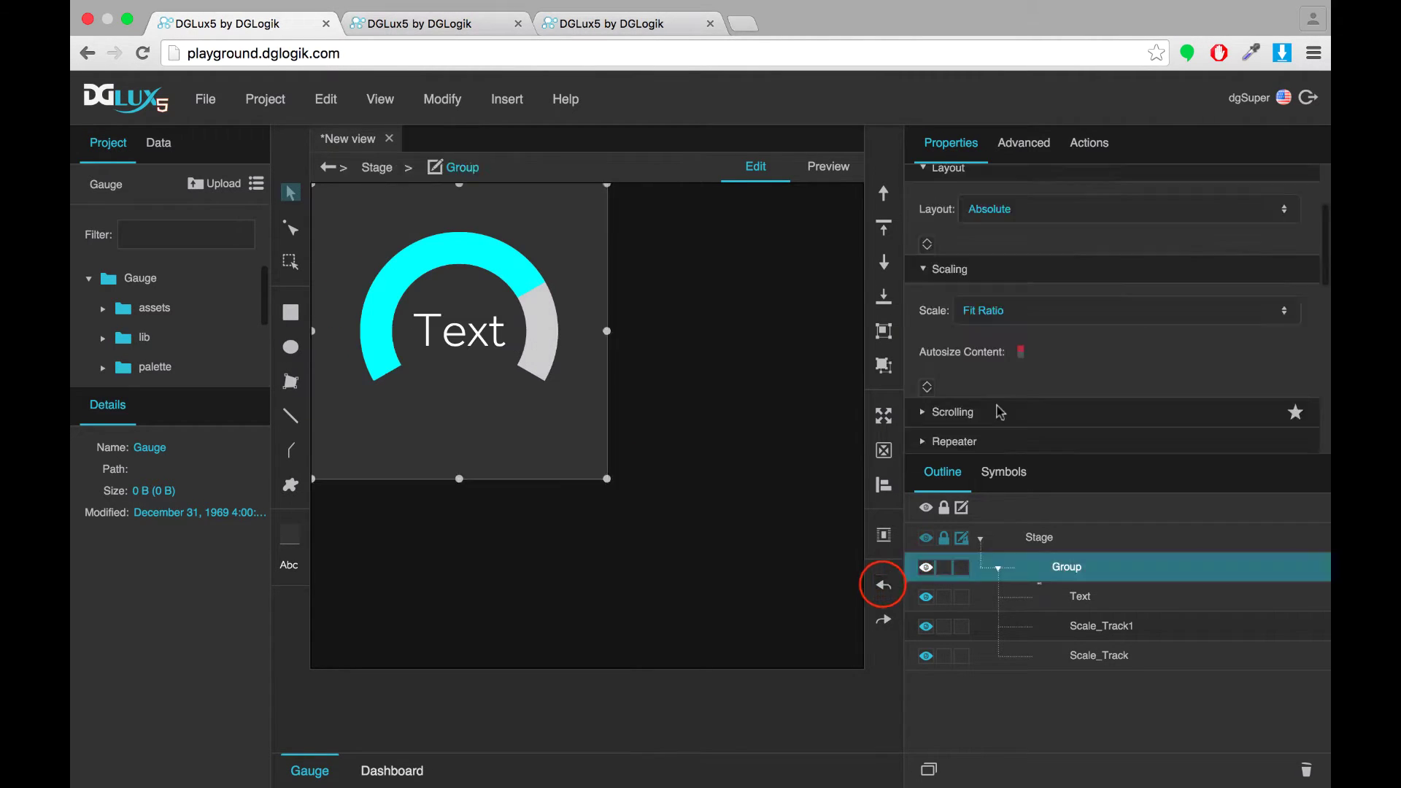
Set the gauge group's Effects opacity to 80%.
scroll(999, 412, down, 5)
scroll(1000, 413, down, 3)
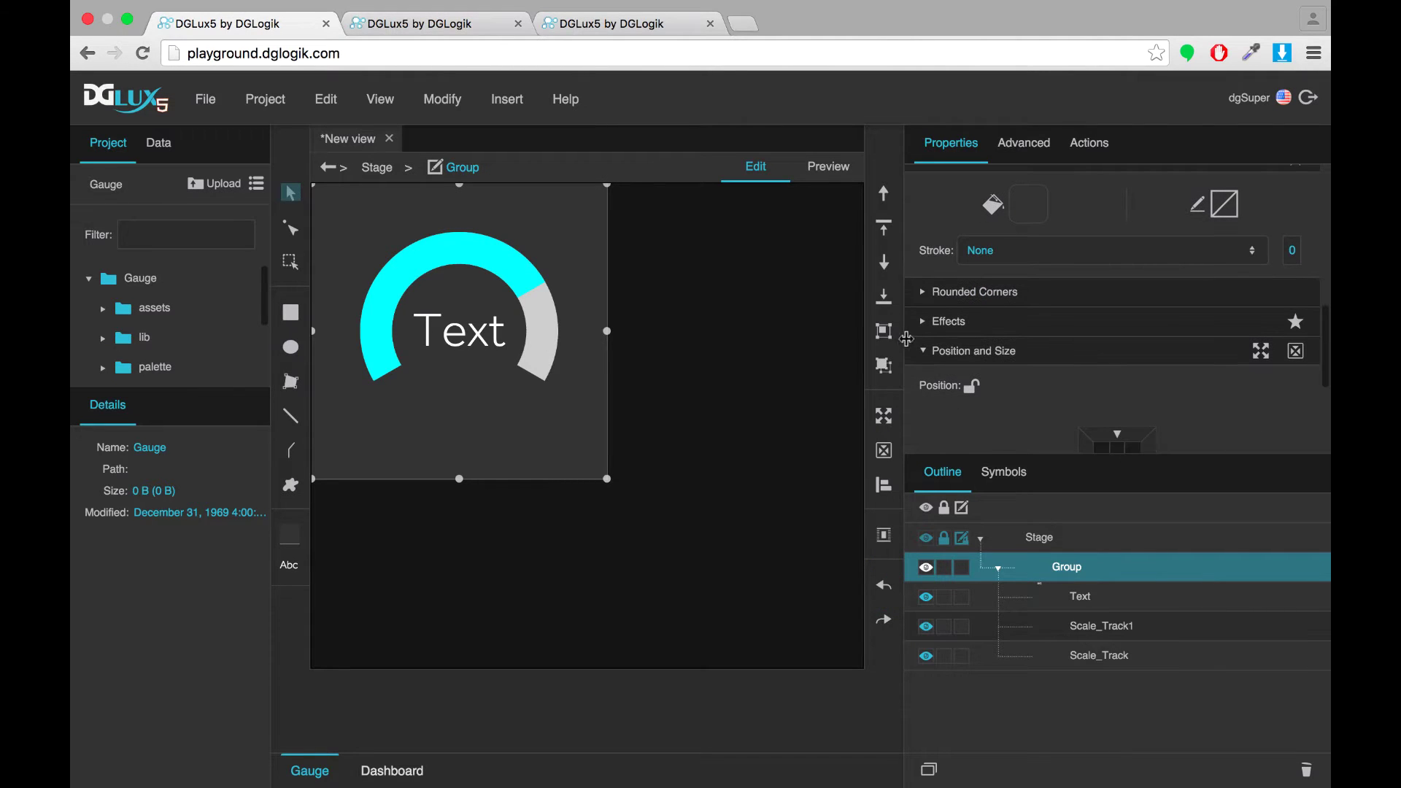
click(923, 322)
scroll(925, 328, down, 3)
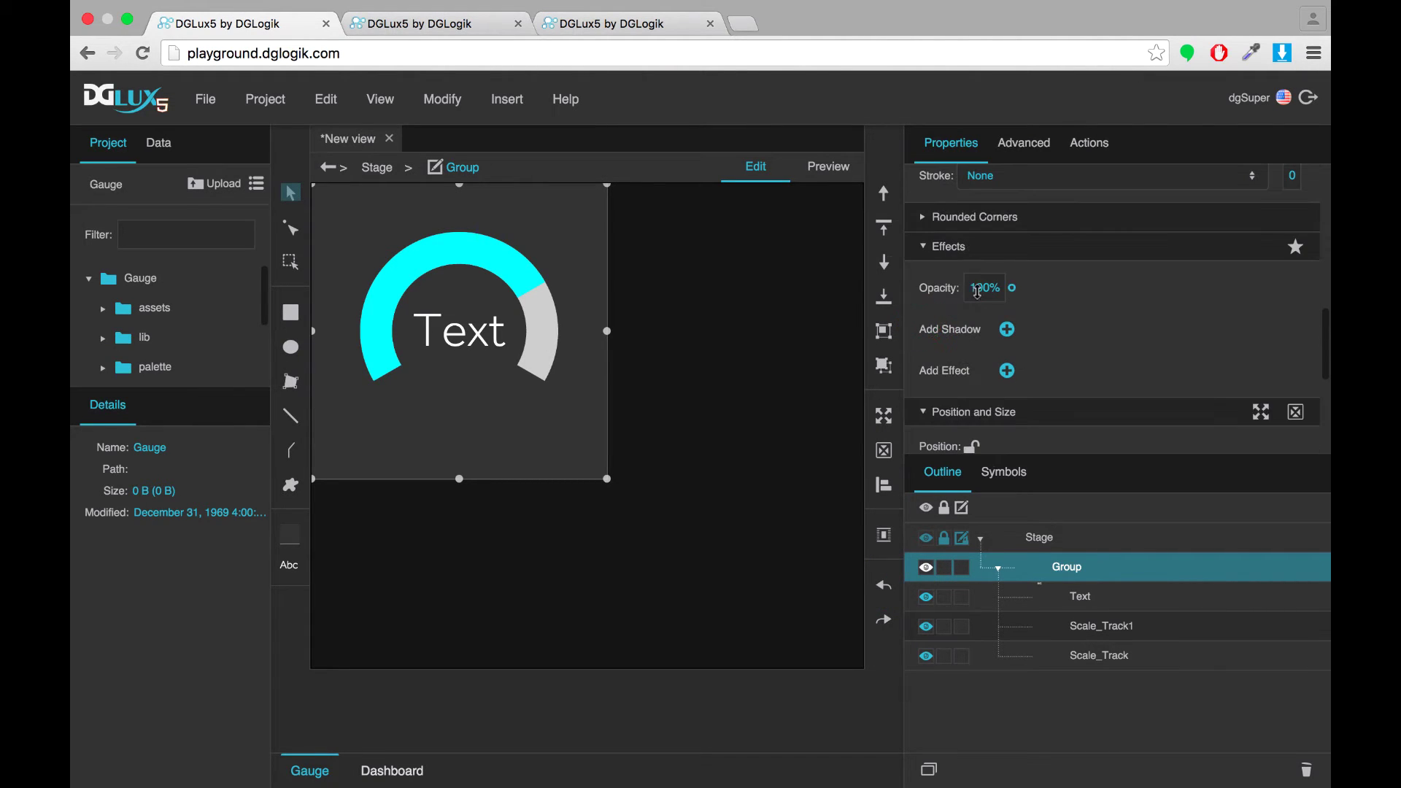
click(978, 288)
key(Return)
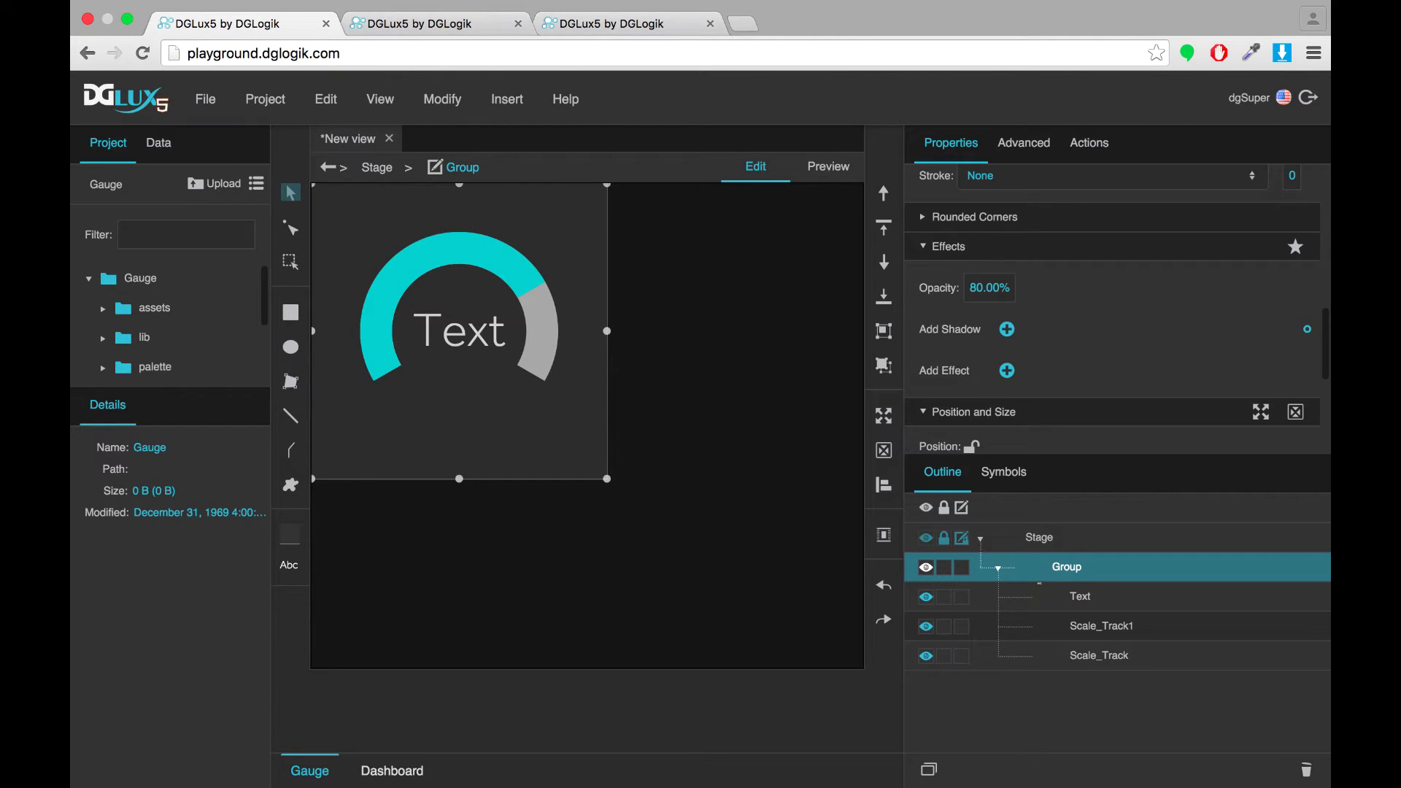
Convert the group to a symbol named gauge and open it in the symbol editor.
right_click(1110, 562)
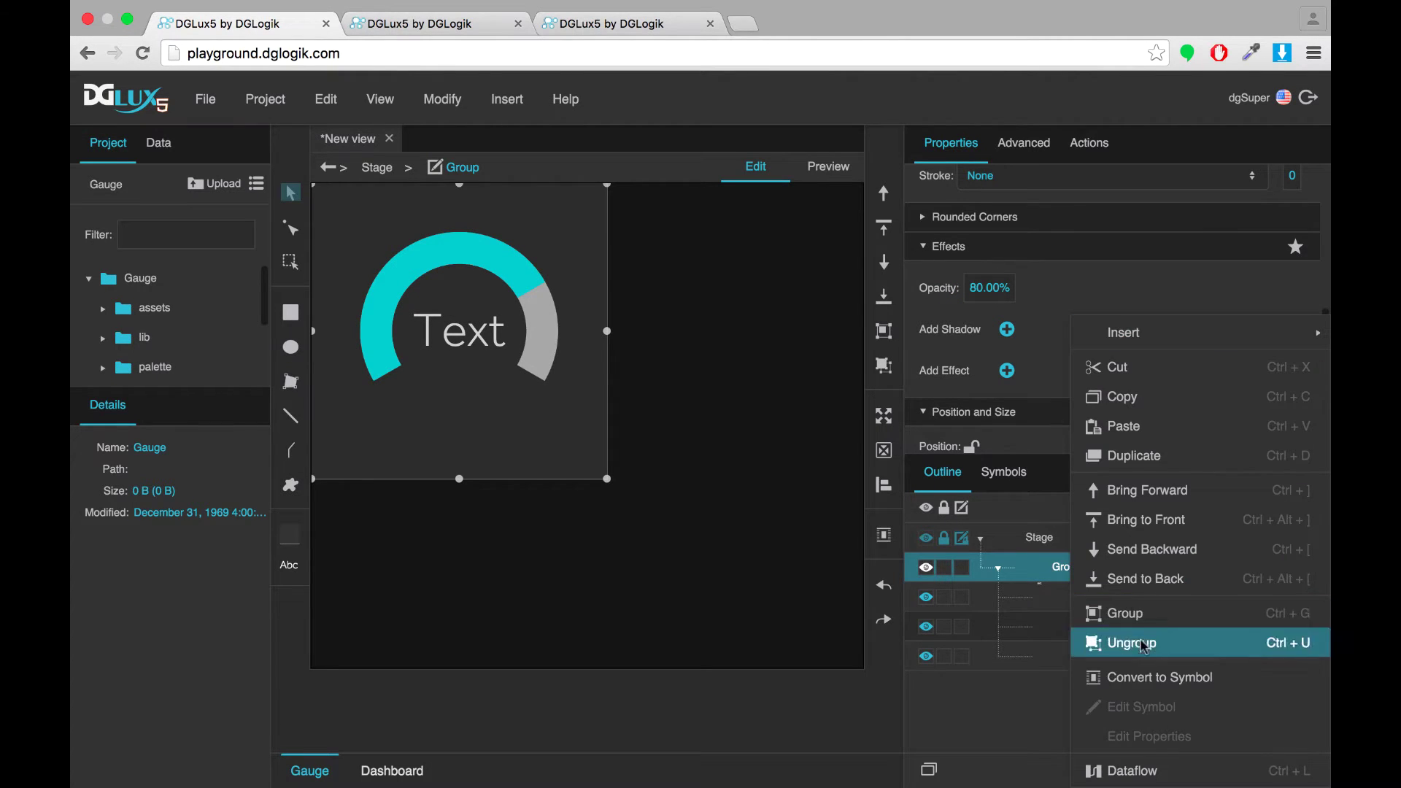
click(1149, 677)
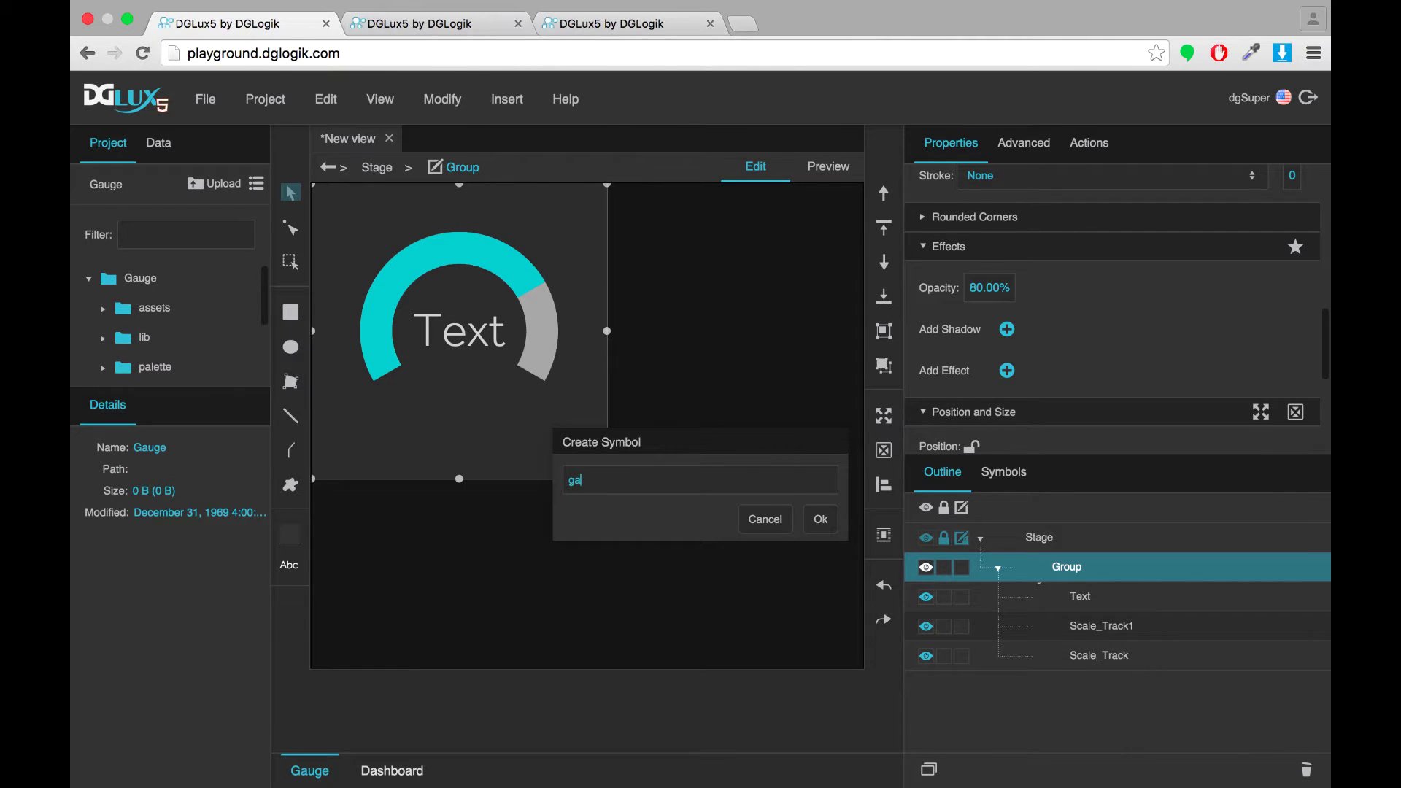
key(Return)
click(1018, 485)
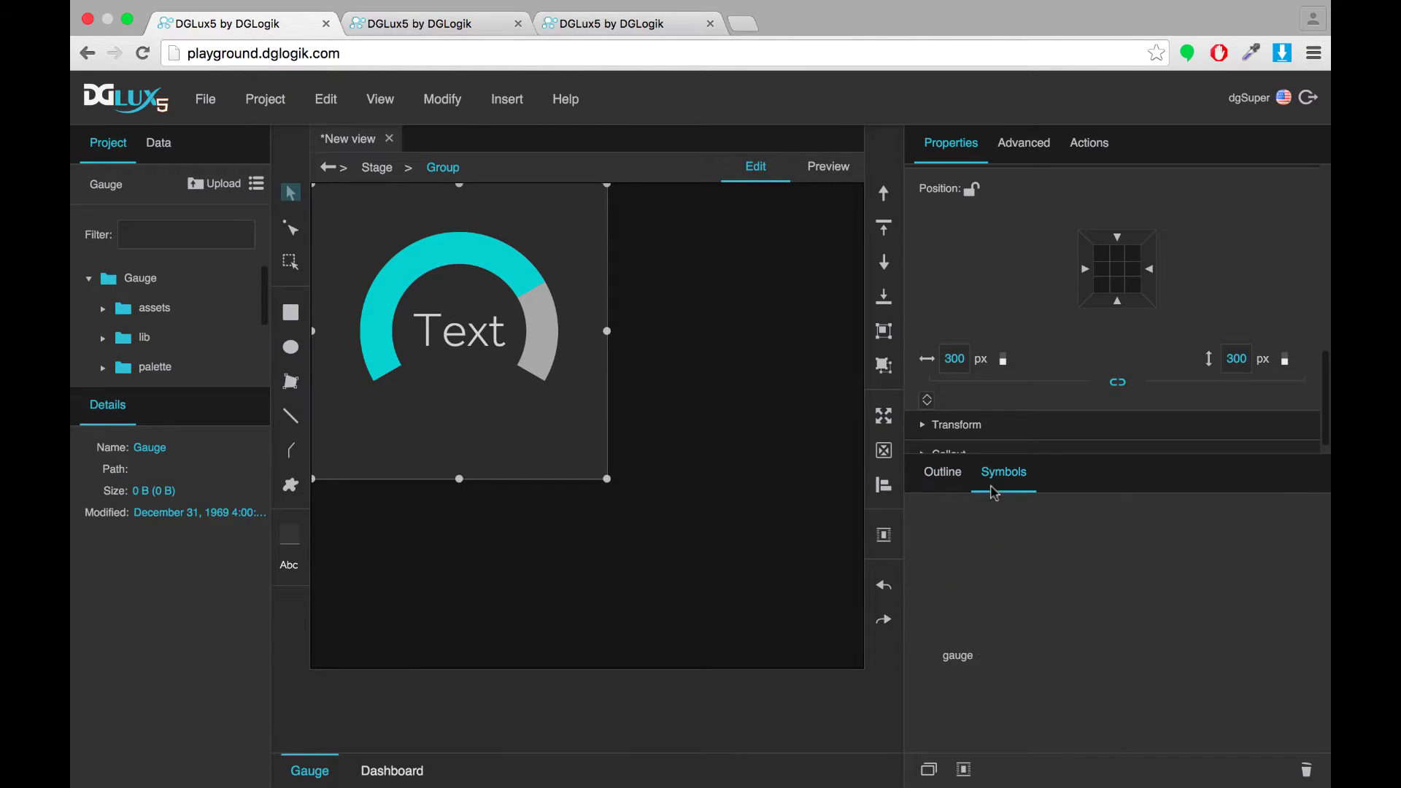
click(963, 657)
right_click(963, 657)
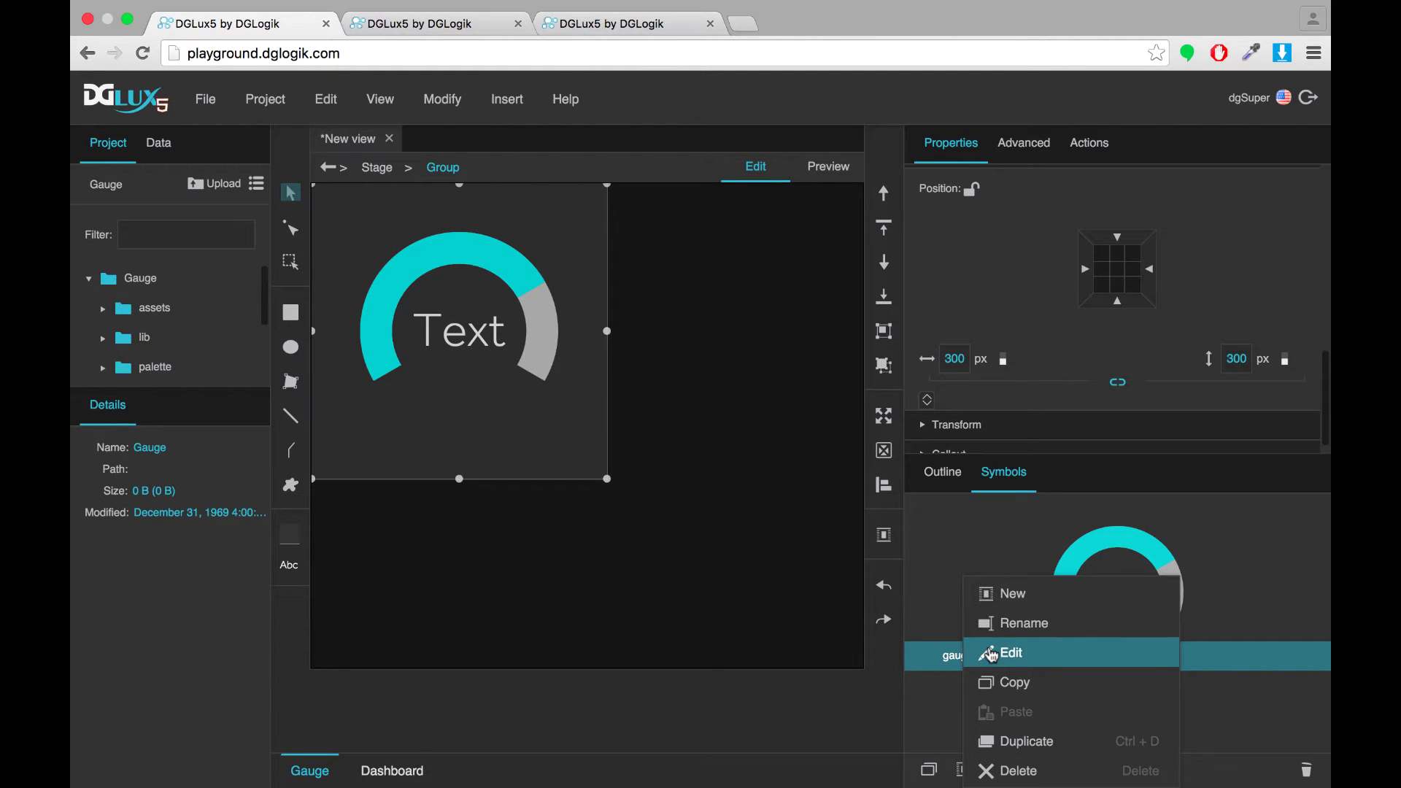
click(1010, 653)
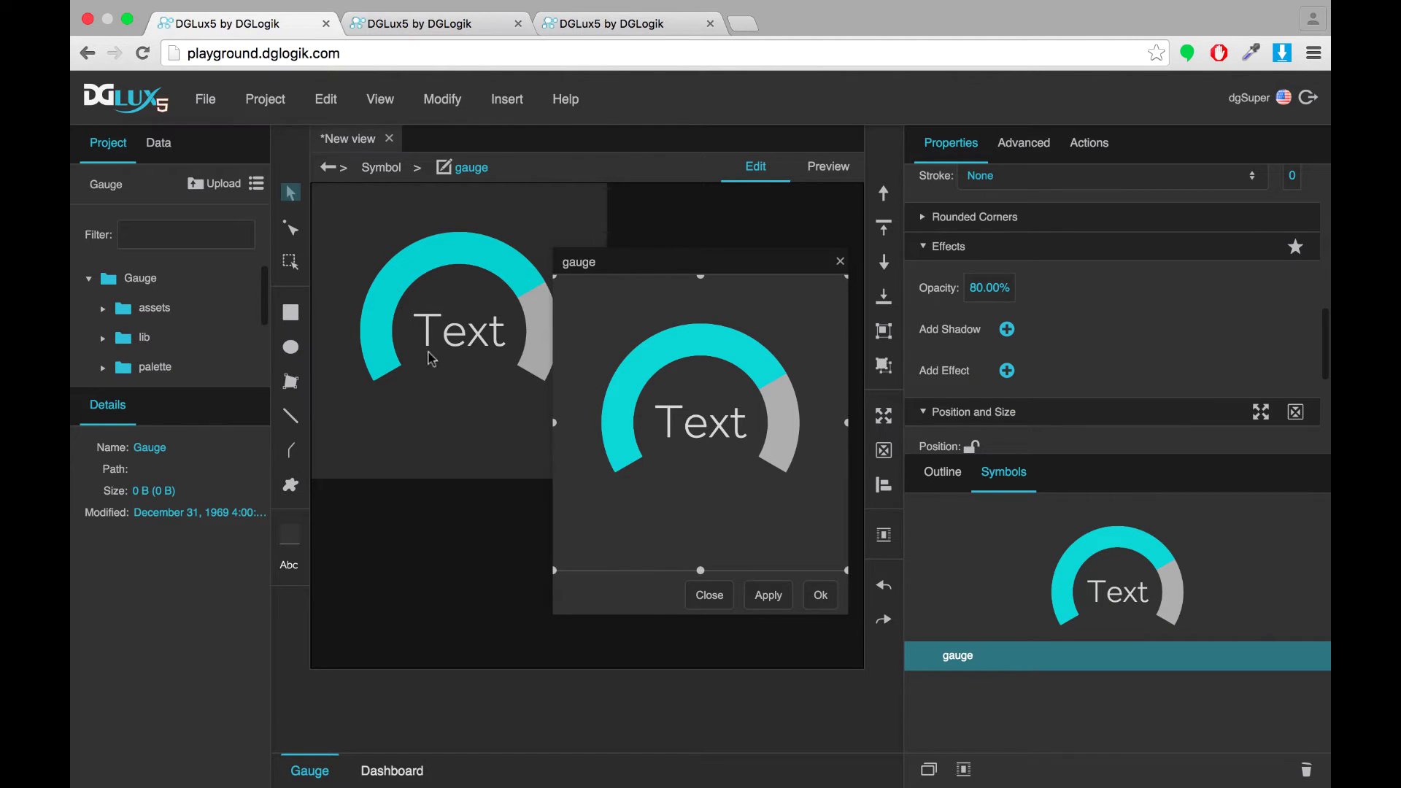
click(937, 483)
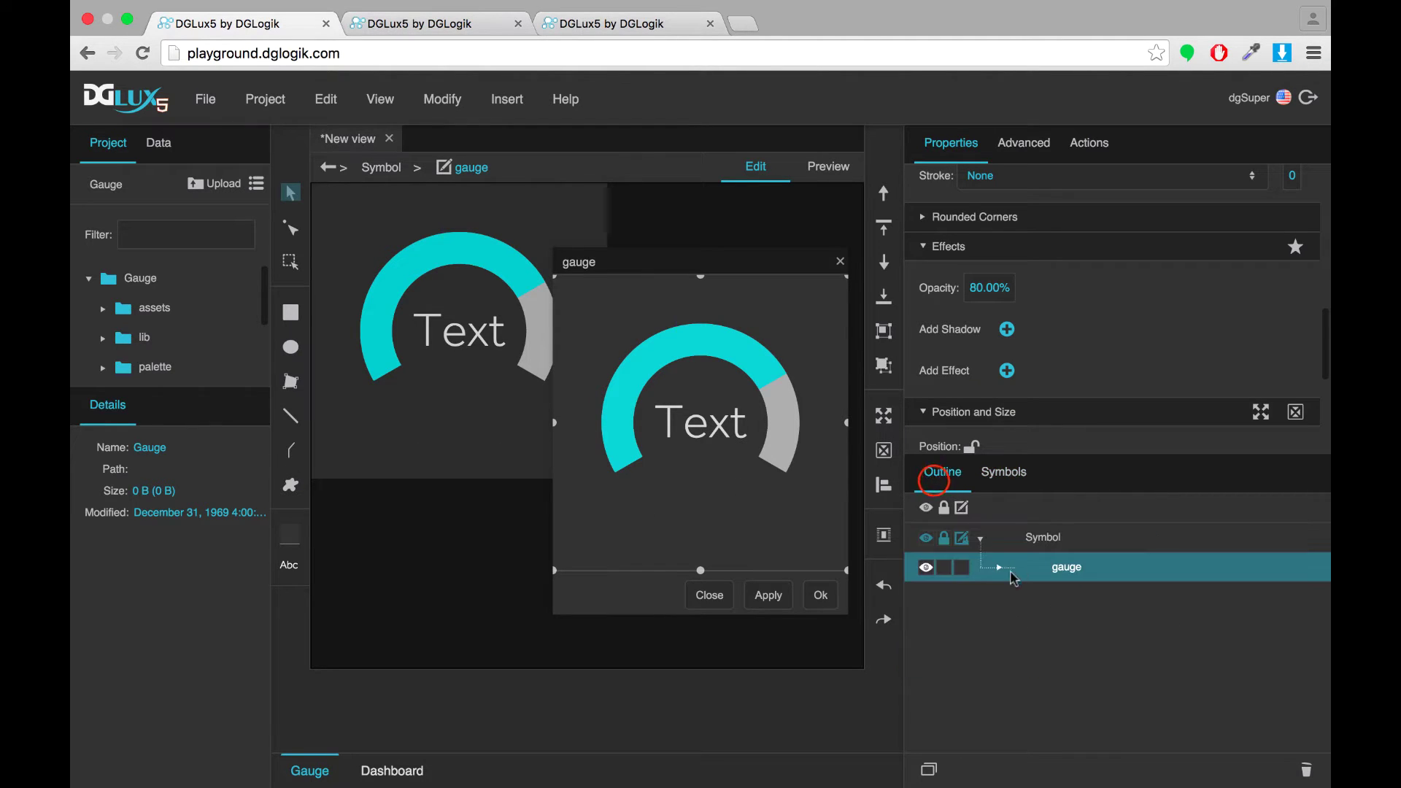
right_click(1064, 574)
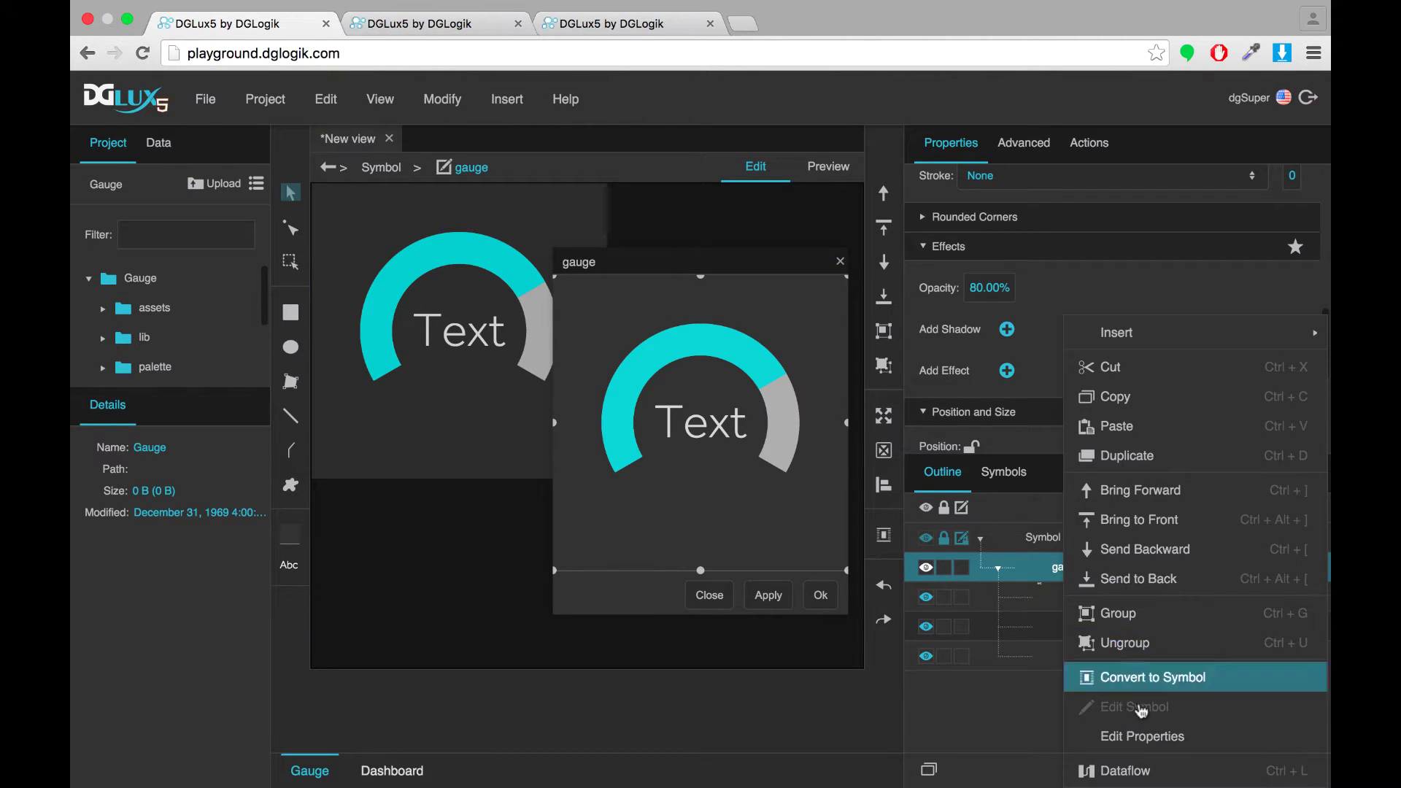
Open the gauge's dataflow and drag in a Scale block from the math operations.
click(1148, 774)
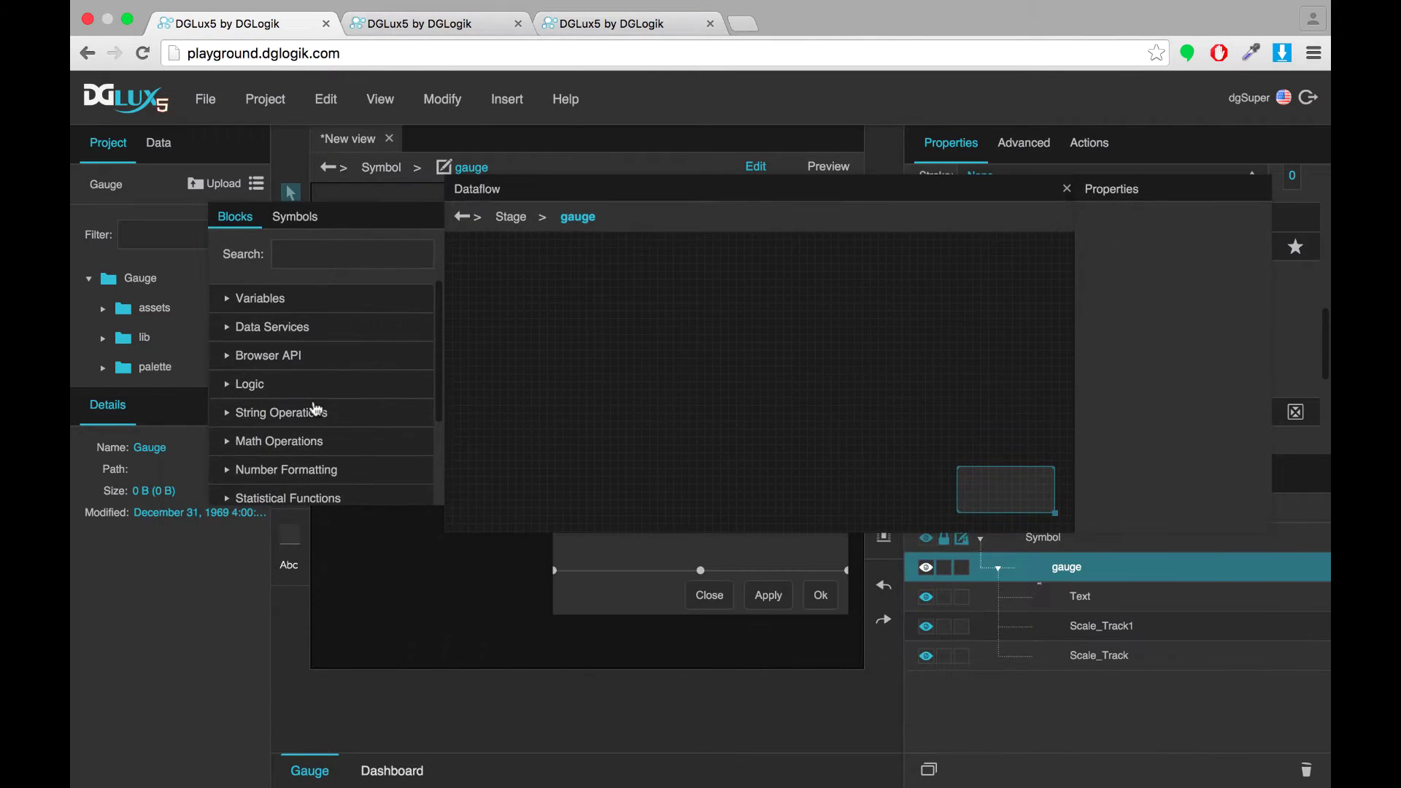
click(229, 441)
scroll(223, 438, down, 2)
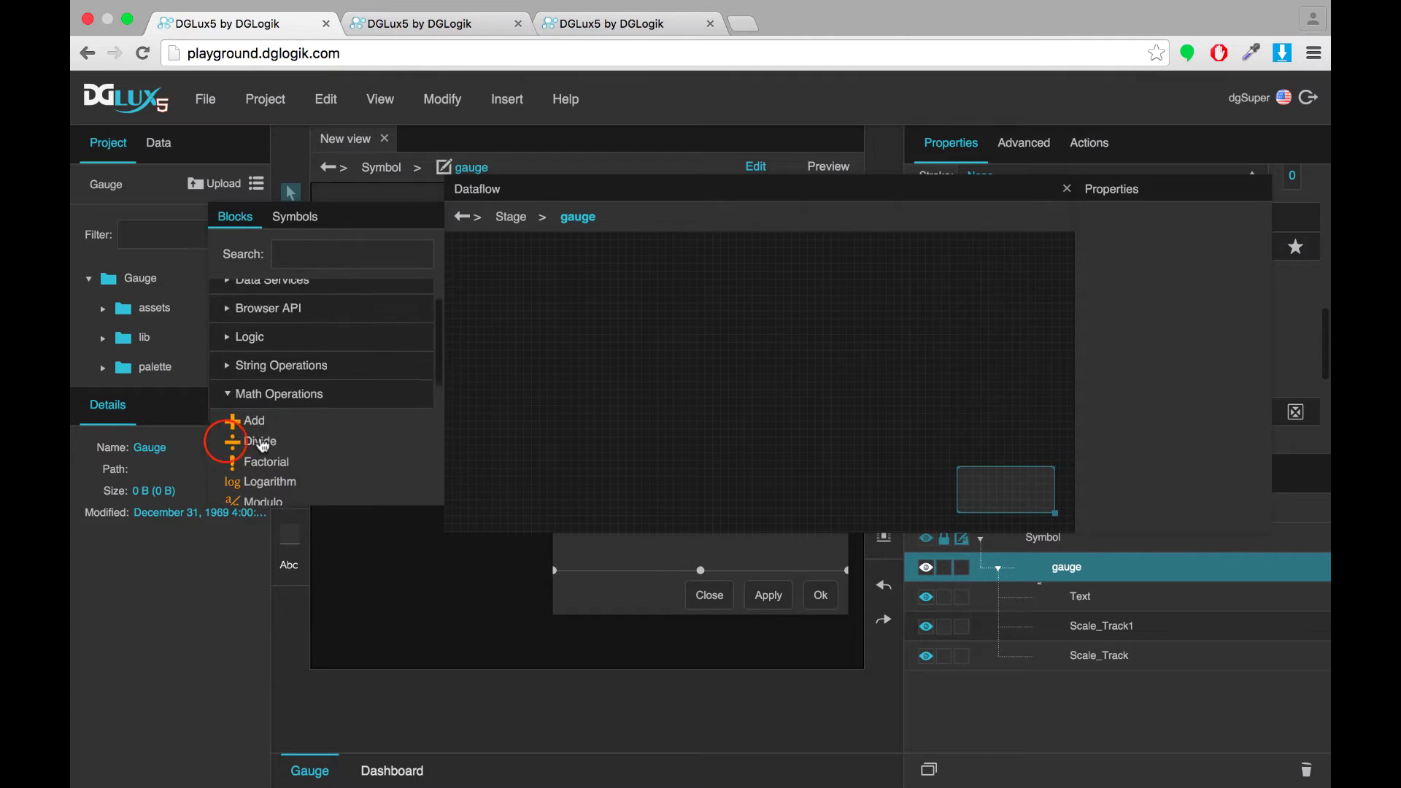
scroll(316, 410, down, 2)
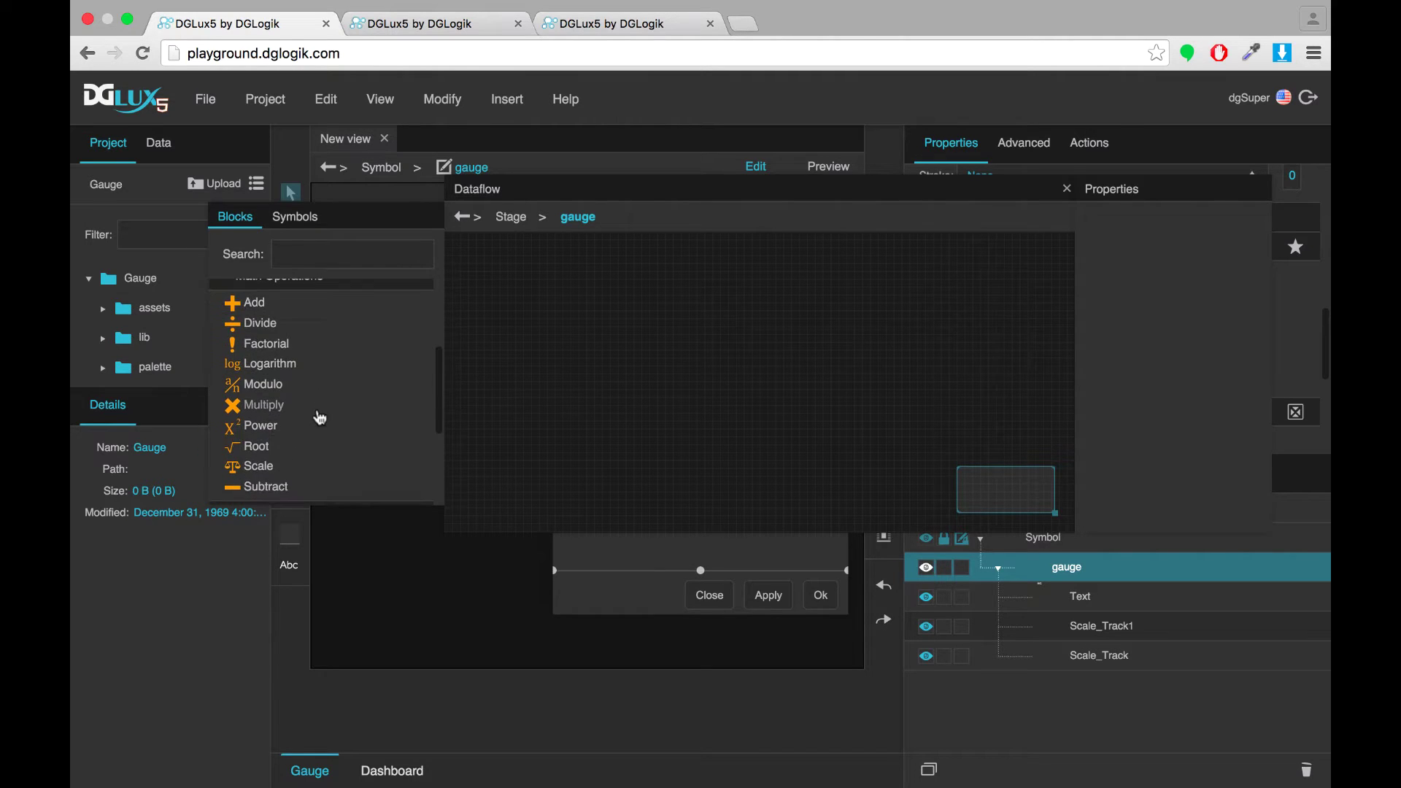
drag(255, 465, 757, 310)
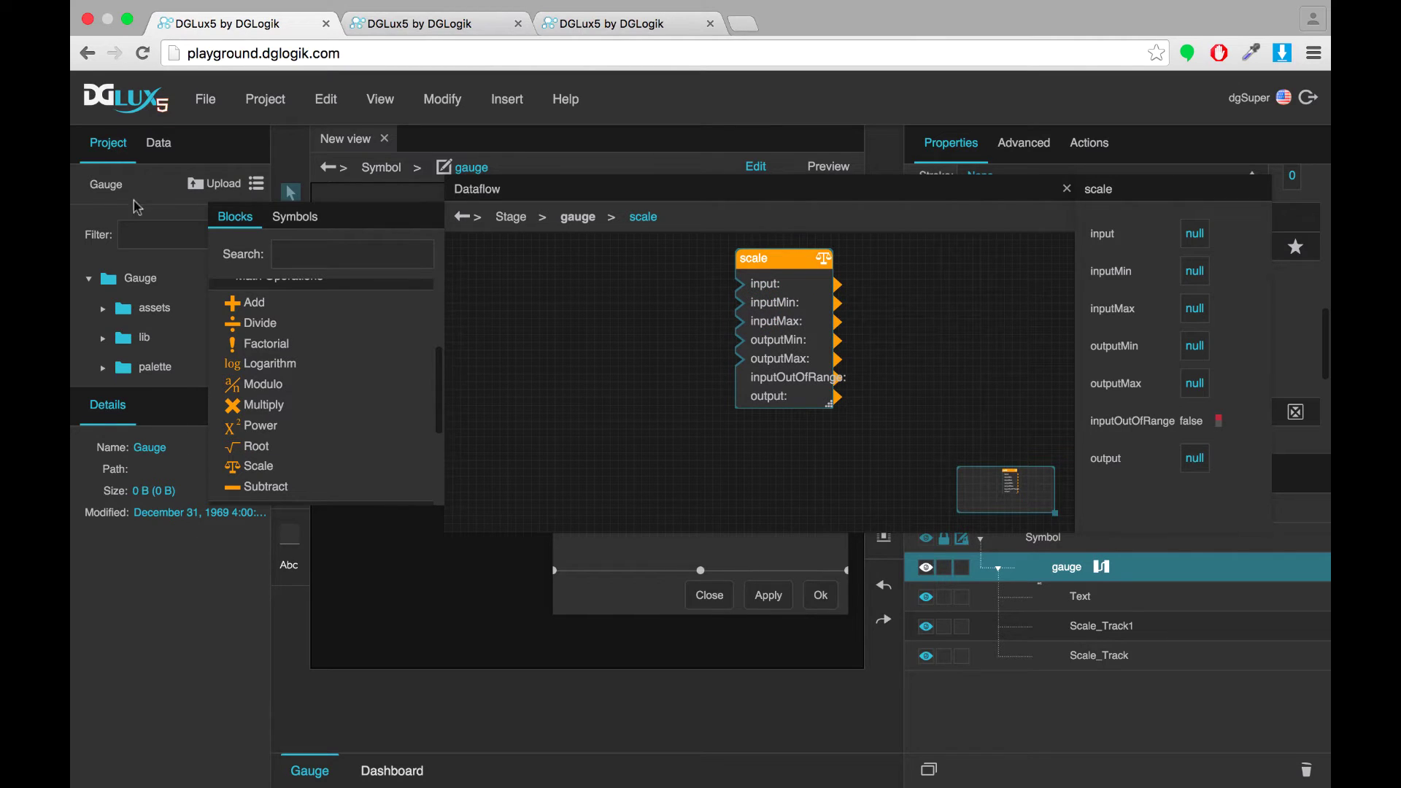
Drag the System CPU Usage metric into the dataflow as a CPU_Usage block and select it.
click(158, 142)
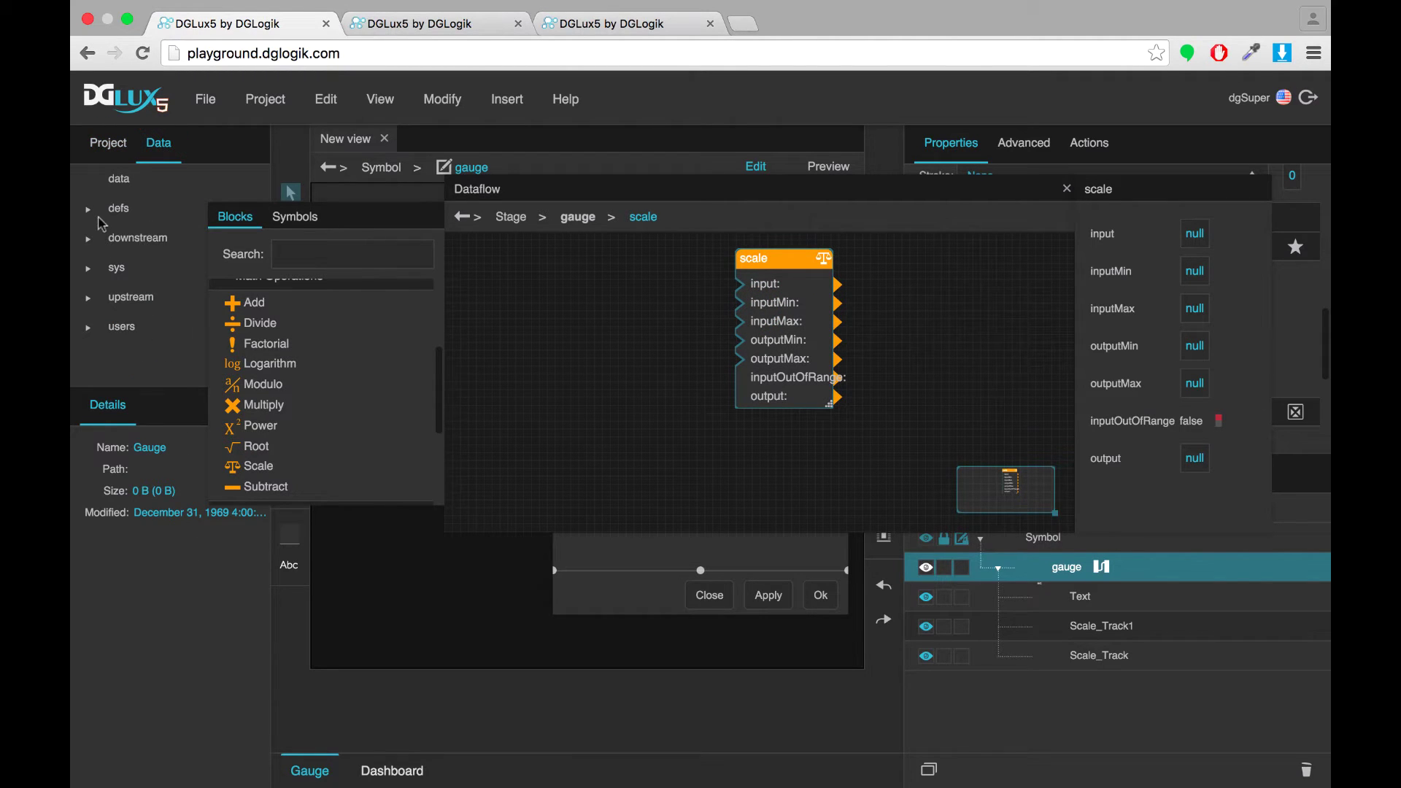
click(111, 238)
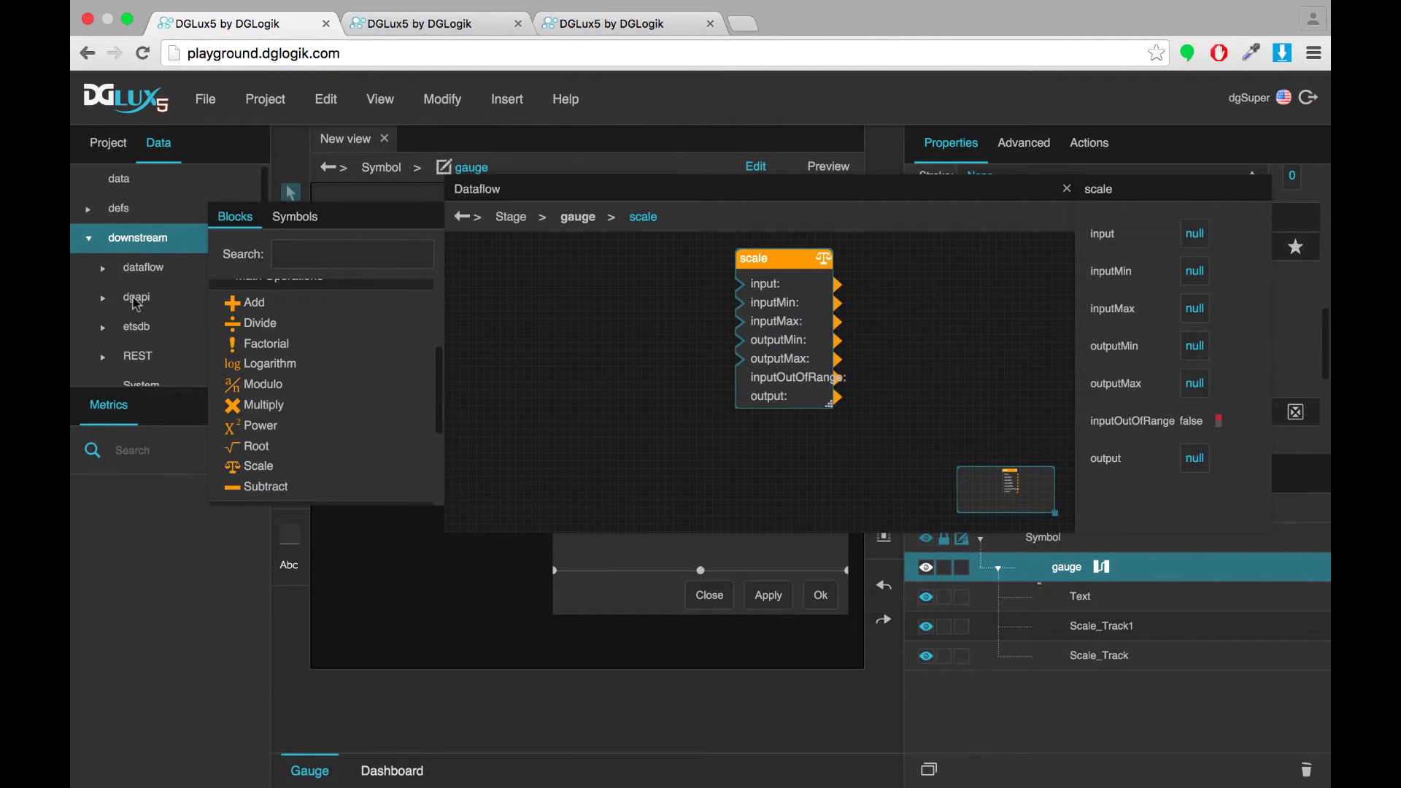
click(114, 386)
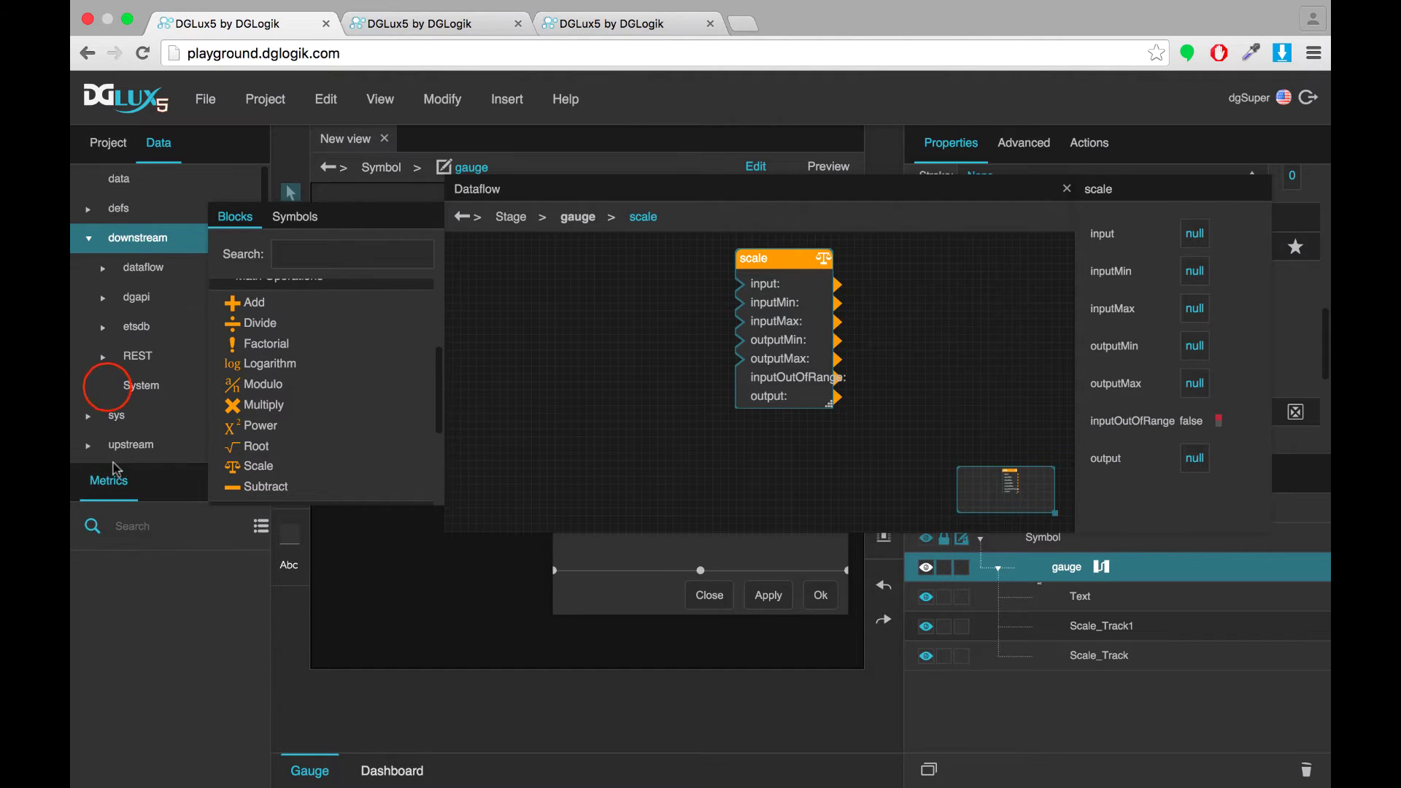
click(142, 385)
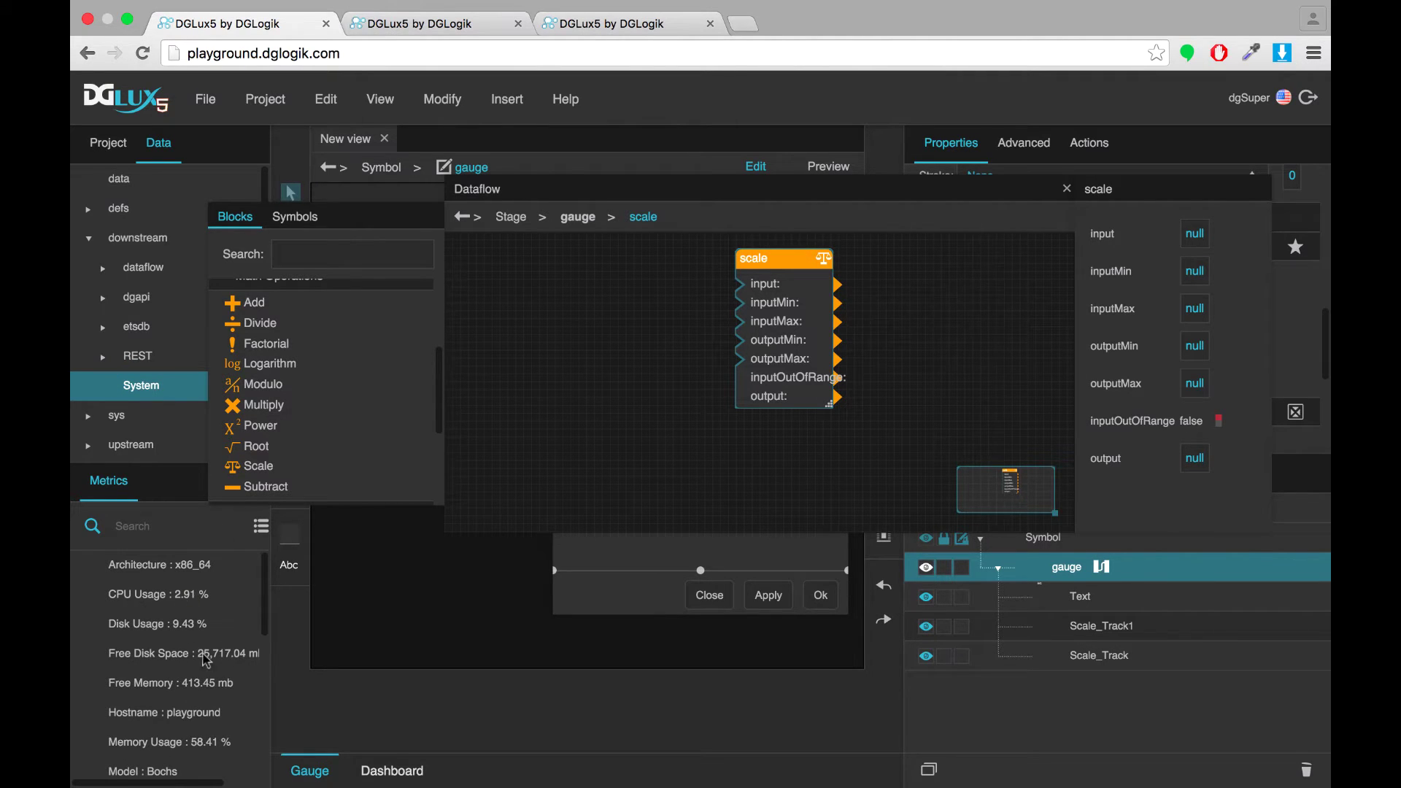
drag(183, 600, 540, 286)
click(577, 295)
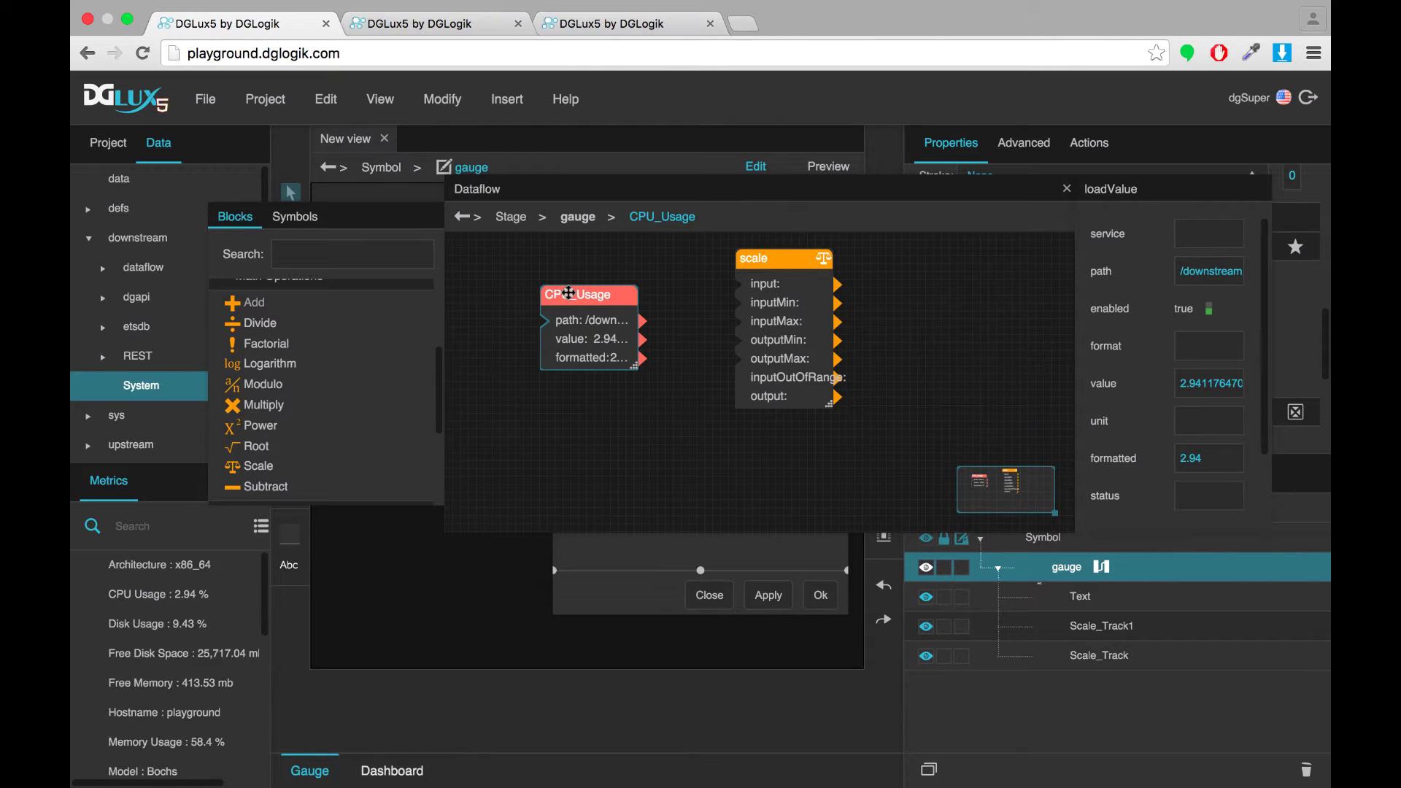
Rename the CPU_Usage block to 'Load Value', then reposition and widen it.
double_click(569, 293)
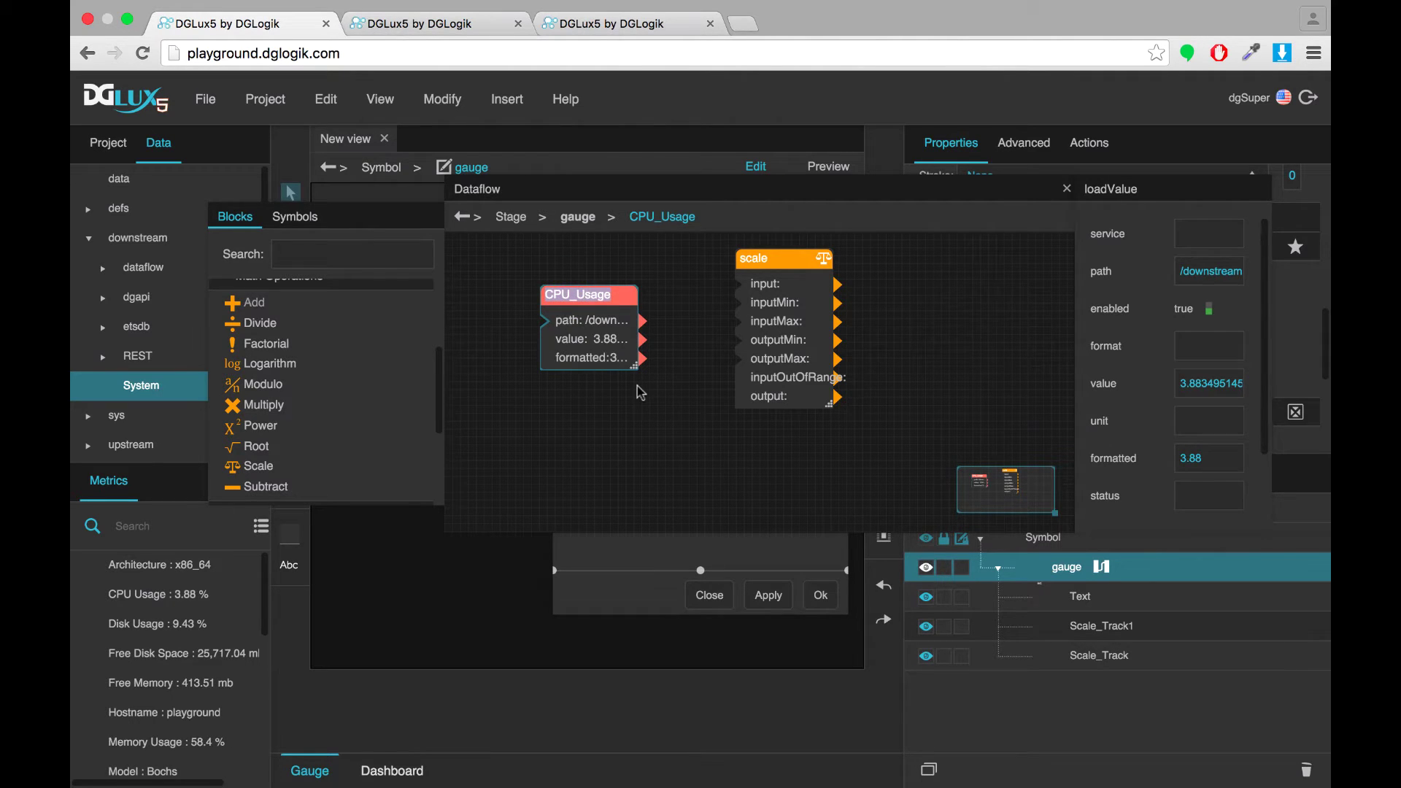
text(Load Value)
key(Return)
drag(555, 302, 499, 282)
drag(593, 345, 740, 284)
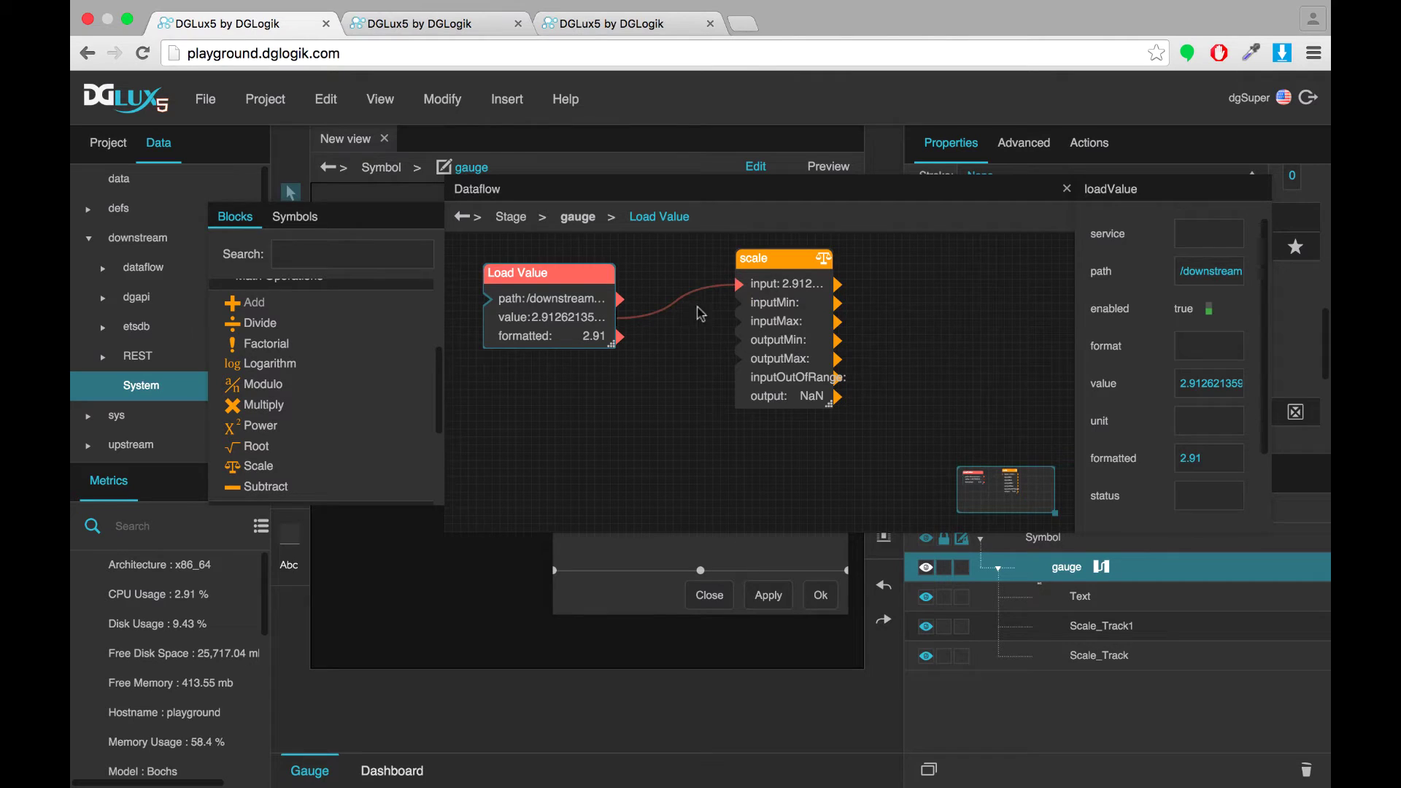
Set the scale block's inputMin to 0 and inputMax to 100.
click(778, 292)
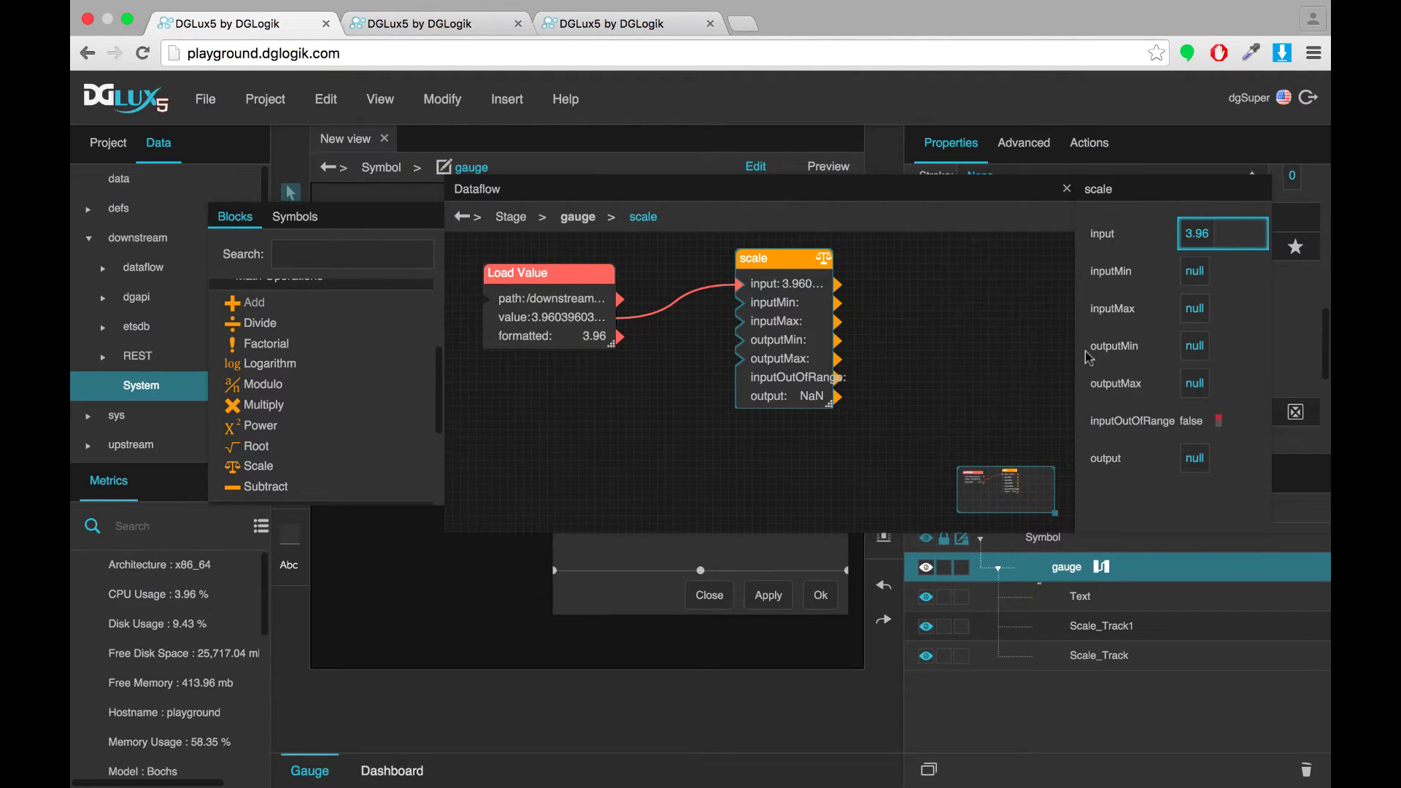
click(1194, 271)
text(0)
click(1190, 319)
text(1)
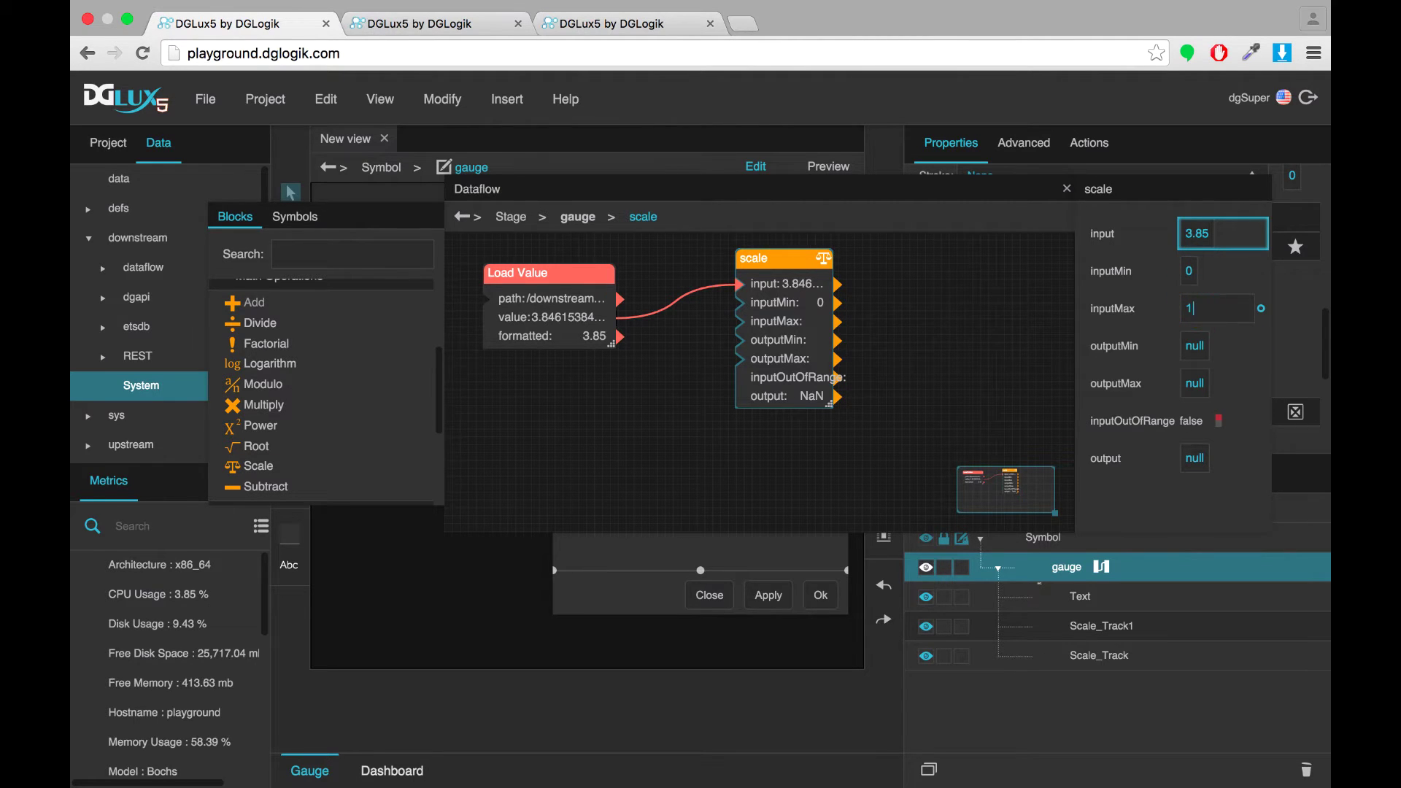
text(00)
key(Return)
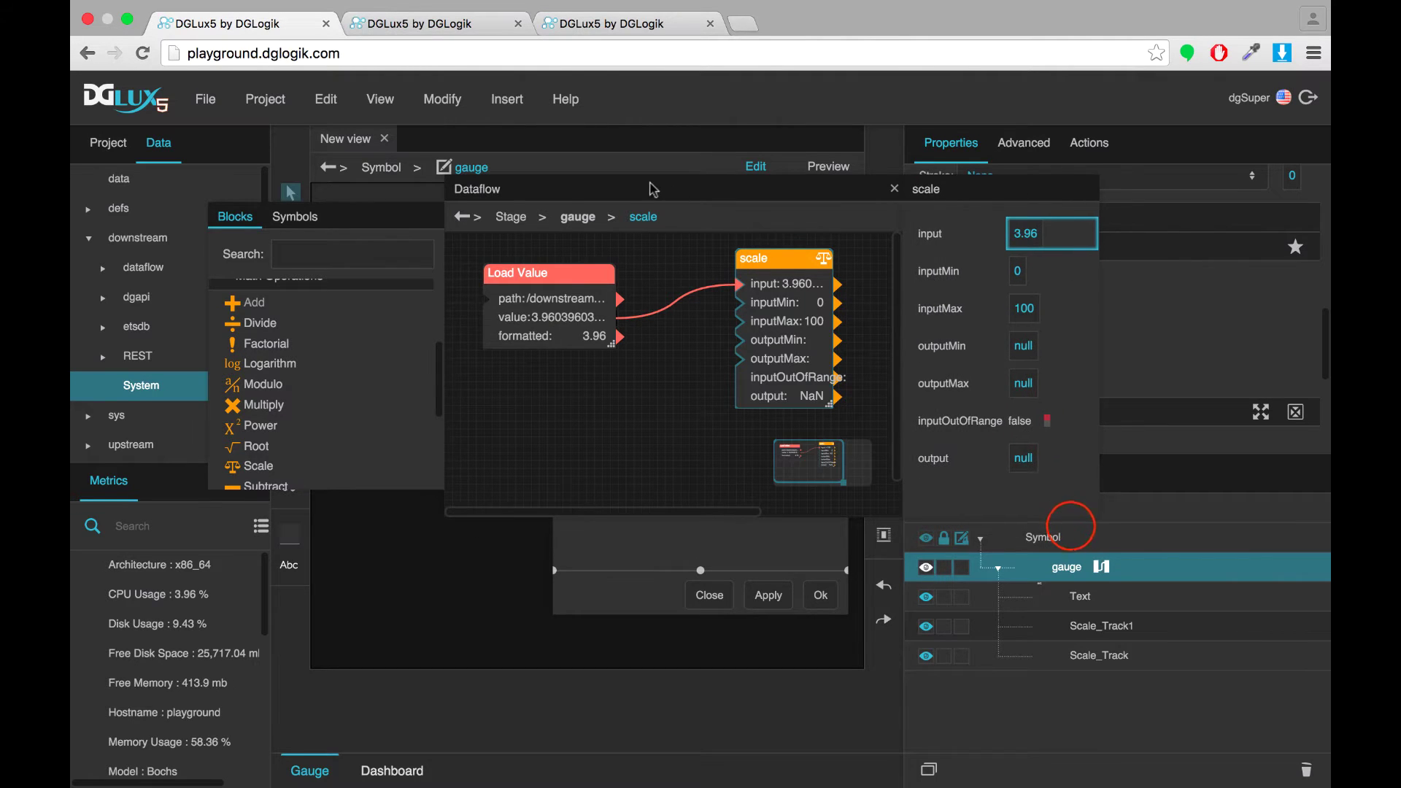
Check Scale_Track1's track angles, then set the scale's outputMin to -120 and outputMax to 120.
drag(641, 191, 336, 422)
click(1071, 625)
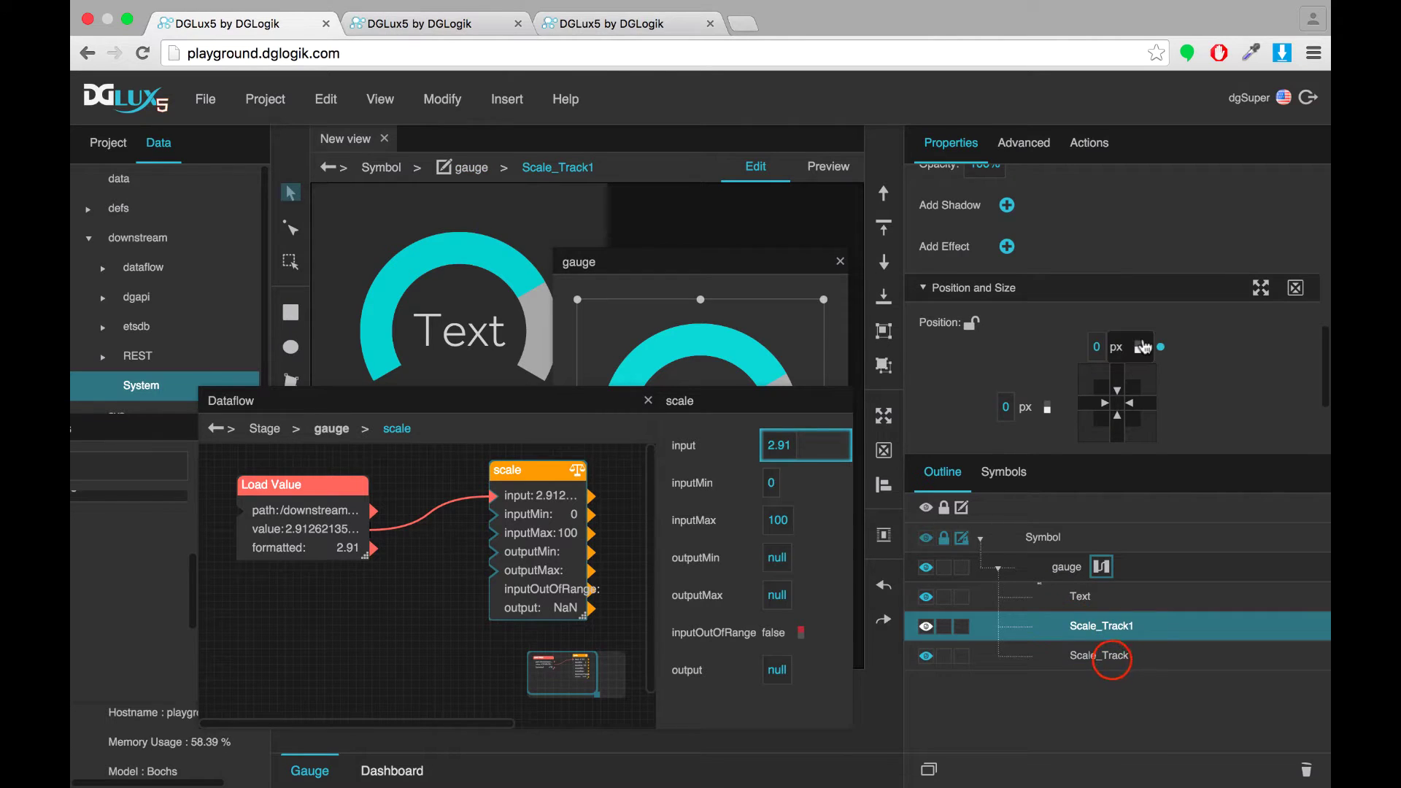
scroll(1132, 345, up, 3)
scroll(1124, 357, up, 5)
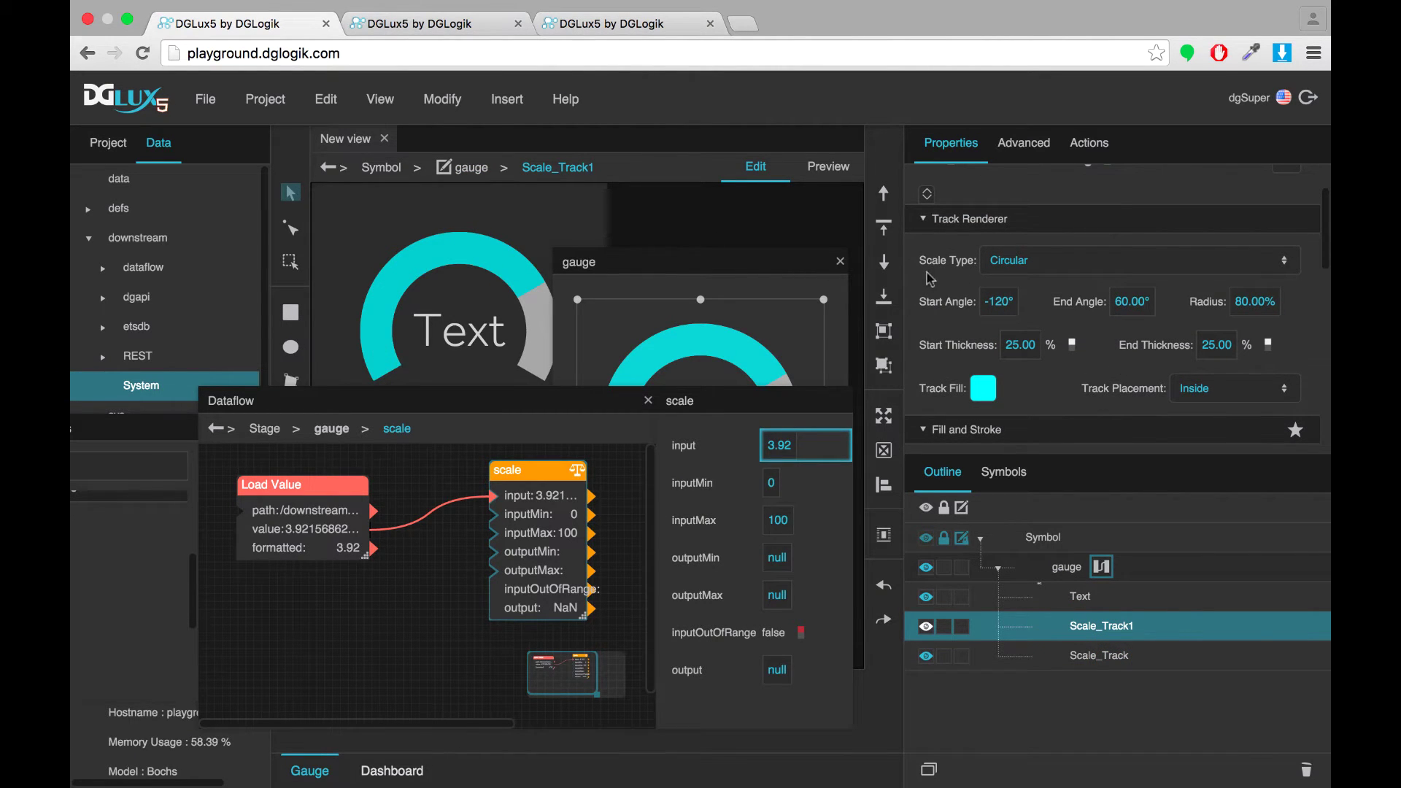
click(782, 558)
text(-120)
click(774, 587)
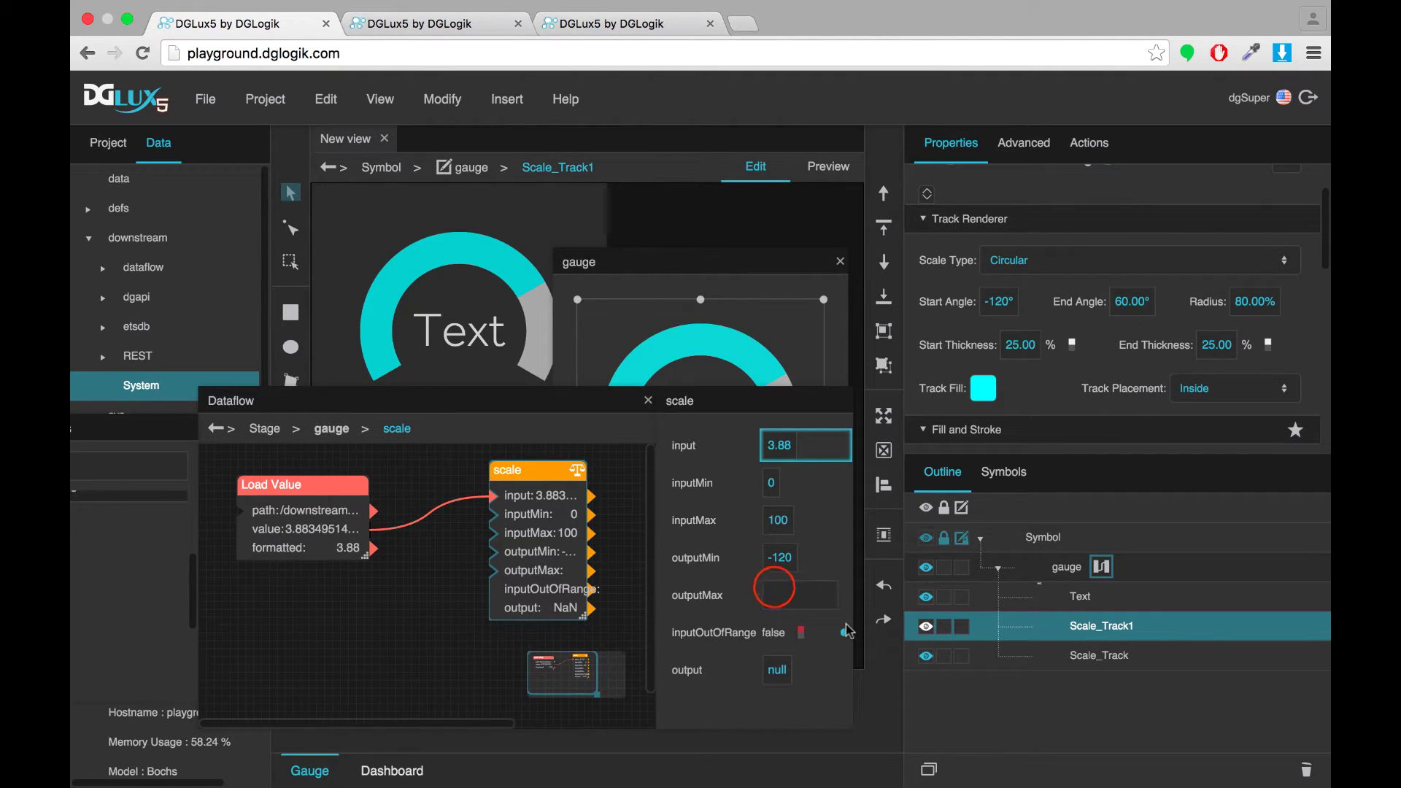
text(120)
key(Return)
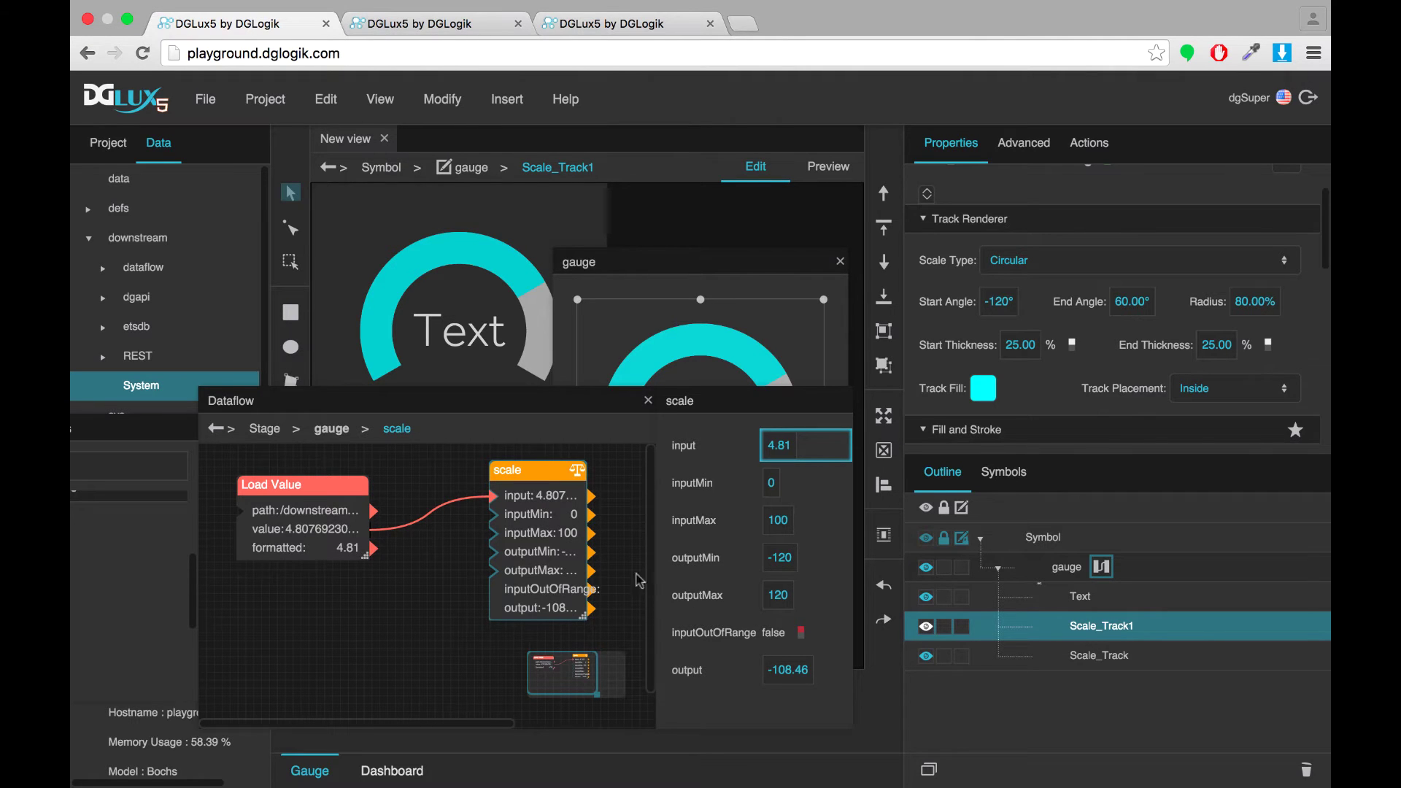
Bind the scale output to Scale_Track1's End Angle, close Dataflow, and apply the gauge.
drag(845, 670, 1130, 310)
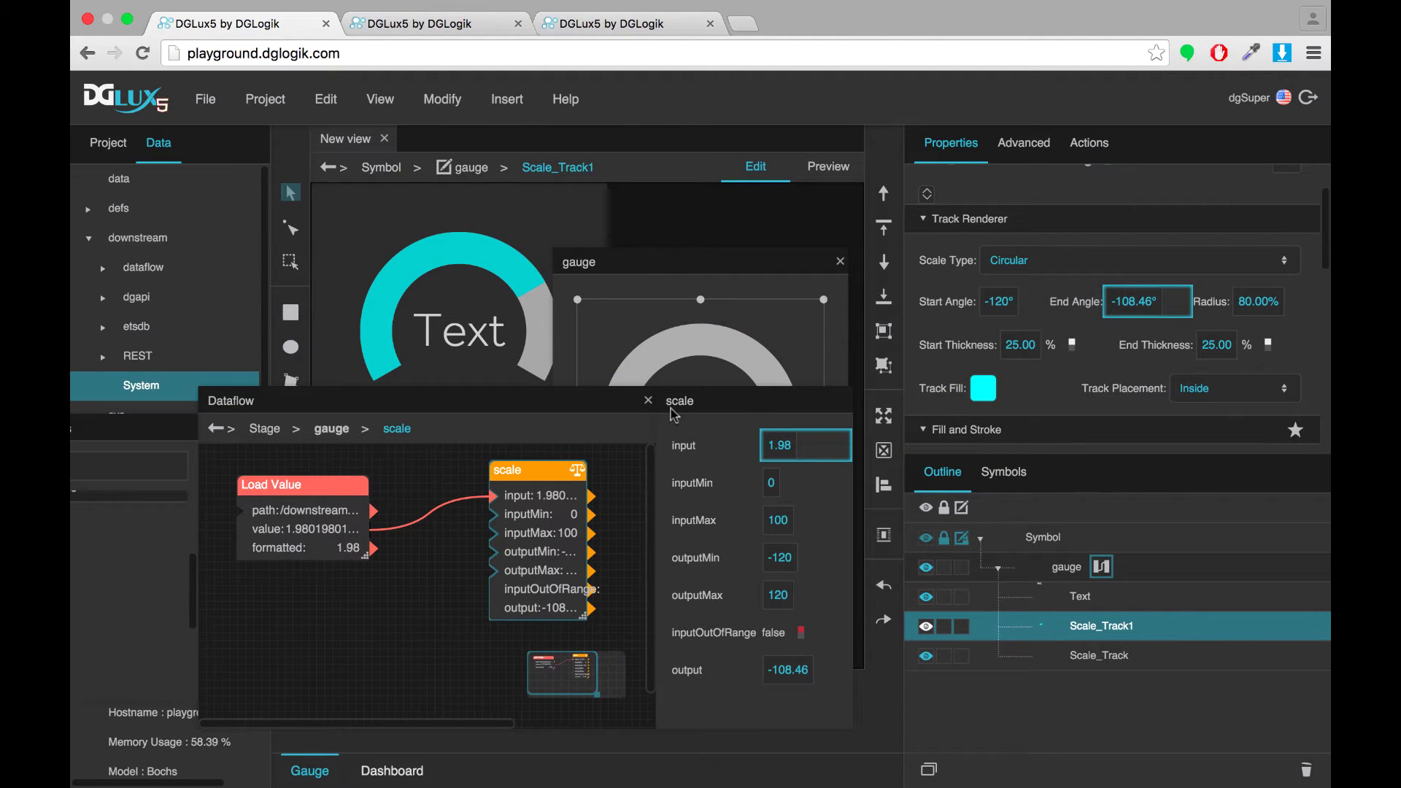
click(648, 401)
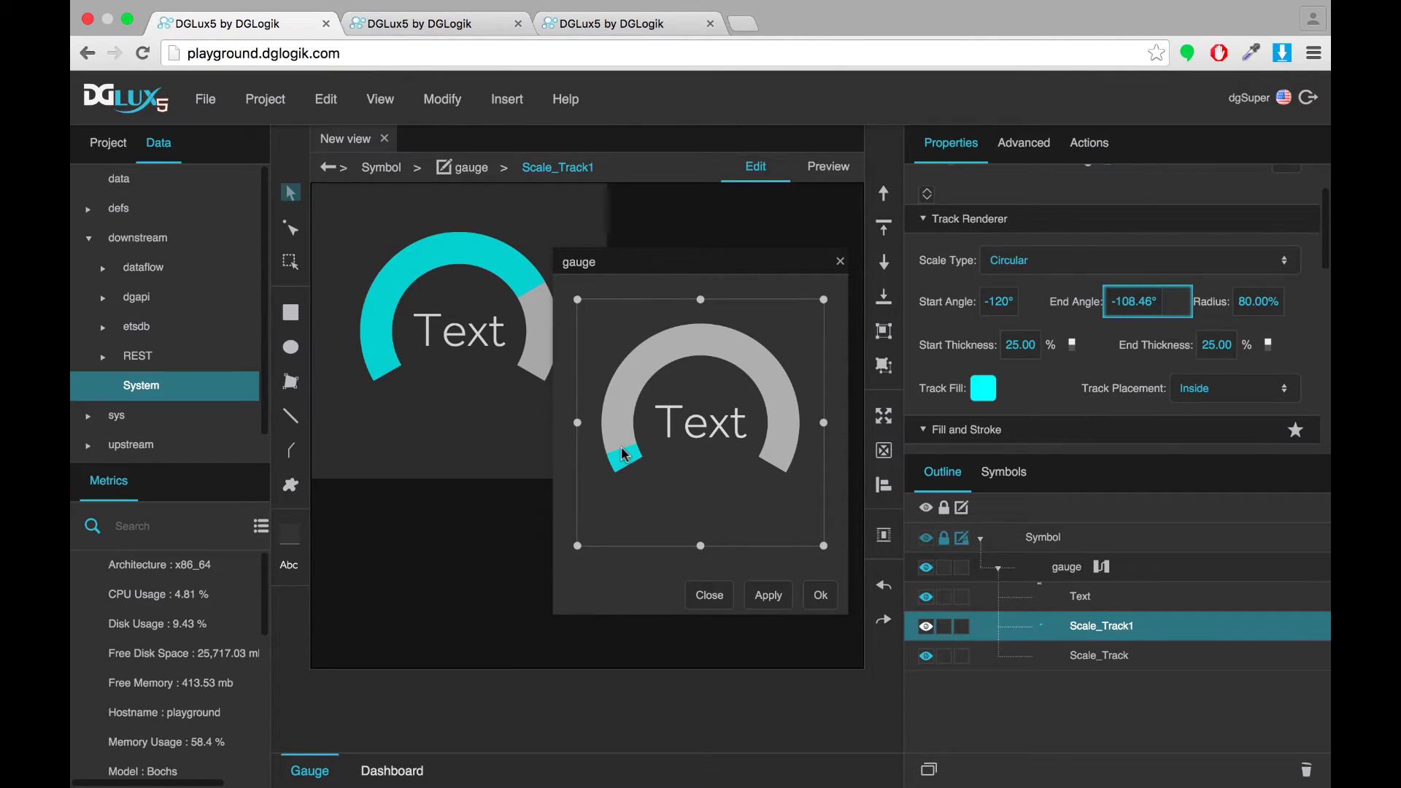
click(767, 595)
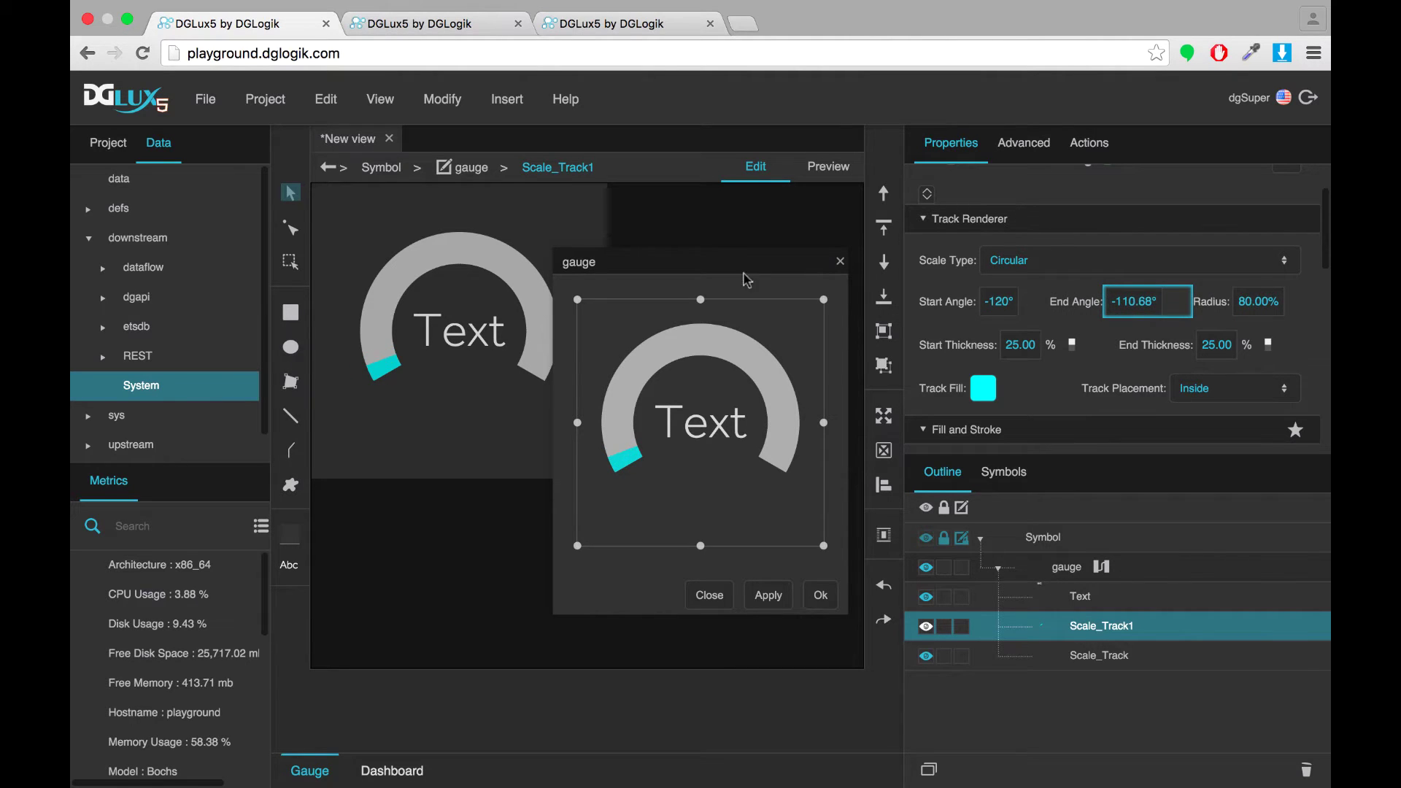
Preview the four-gauge dashboard in the third tab, then return and select the gauge symbol.
click(566, 22)
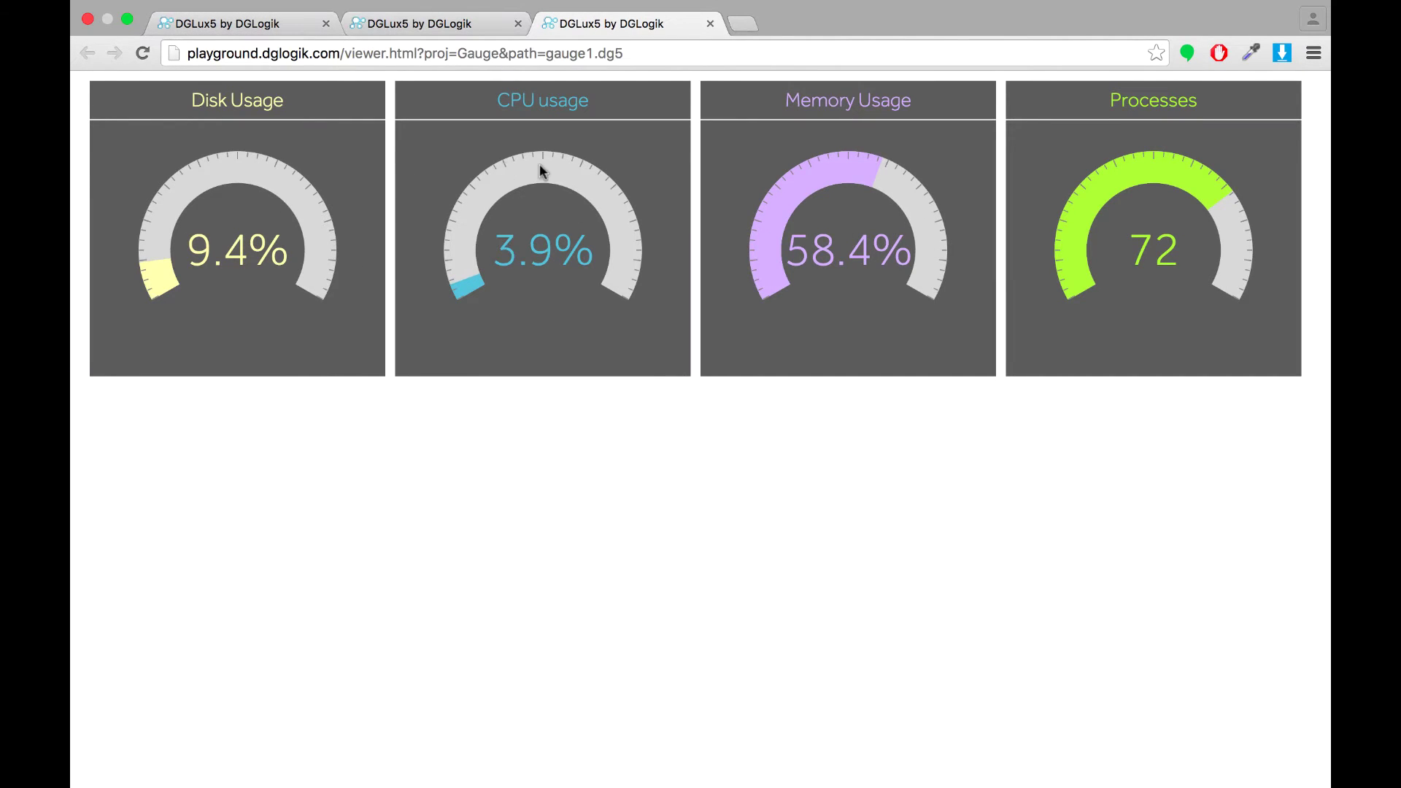
click(269, 22)
click(1070, 567)
Open the gauge symbol's Edit Properties and add a number parameter named value.
right_click(1075, 576)
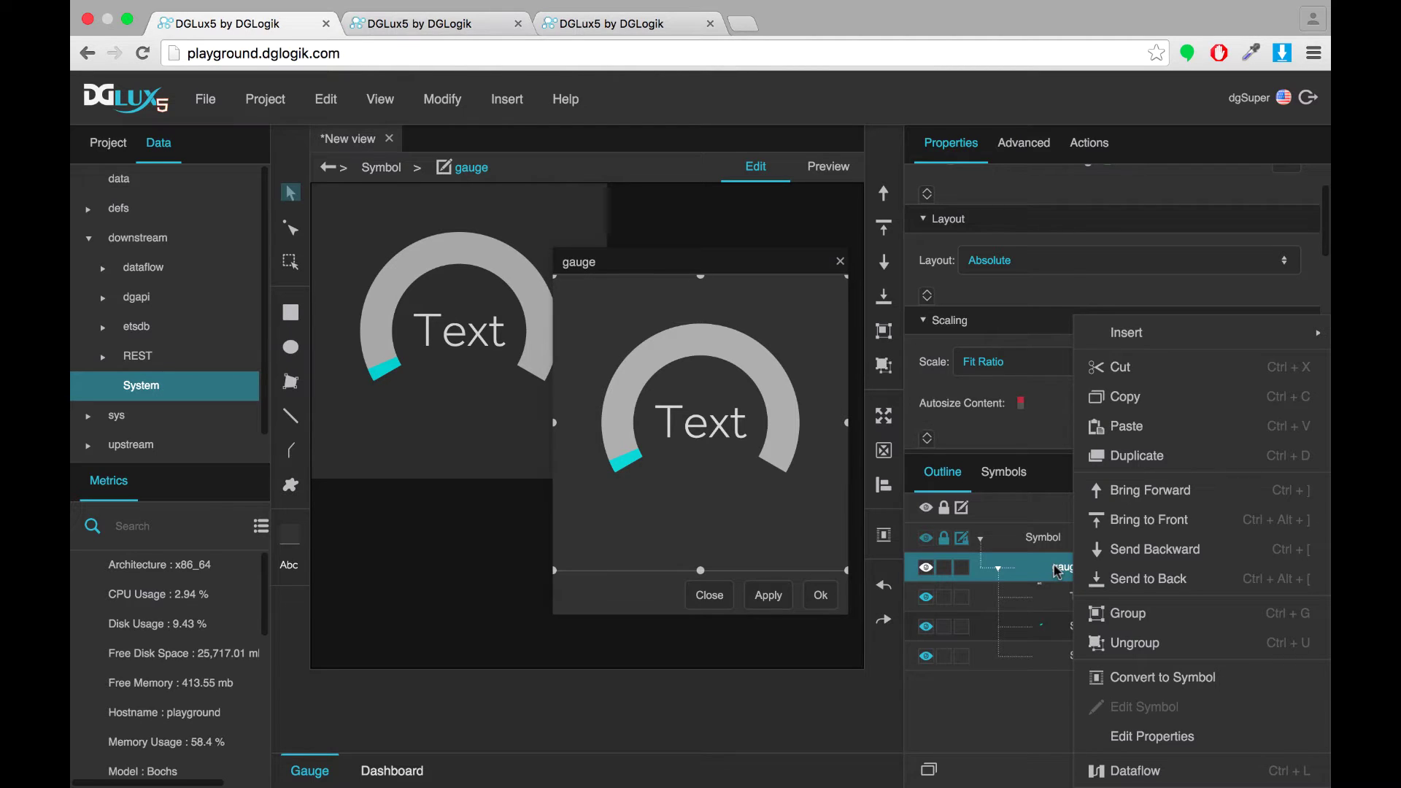
click(1153, 737)
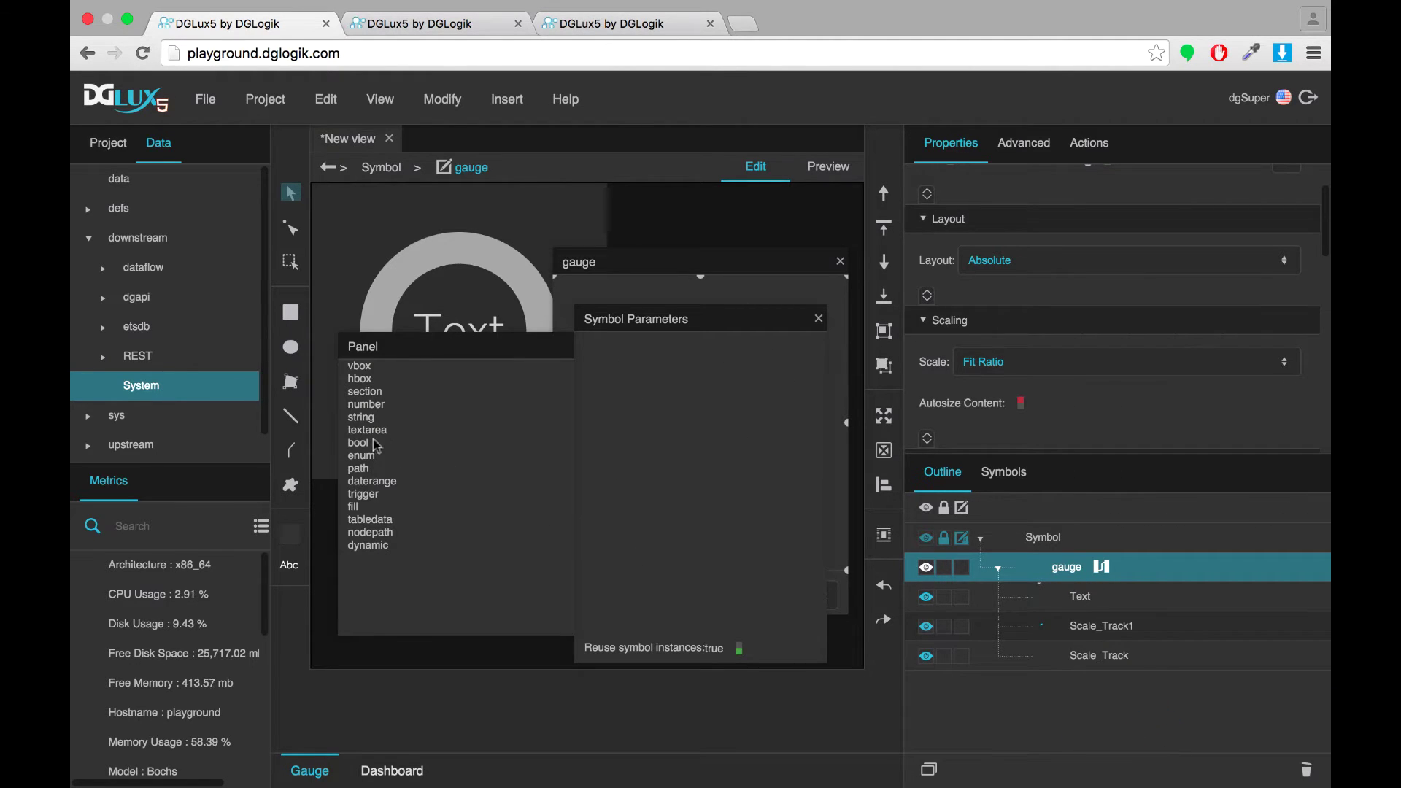
drag(369, 407, 620, 365)
double_click(611, 351)
text(value)
Add string parameters named description and path, plus a fill parameter.
drag(360, 422, 647, 398)
double_click(596, 393)
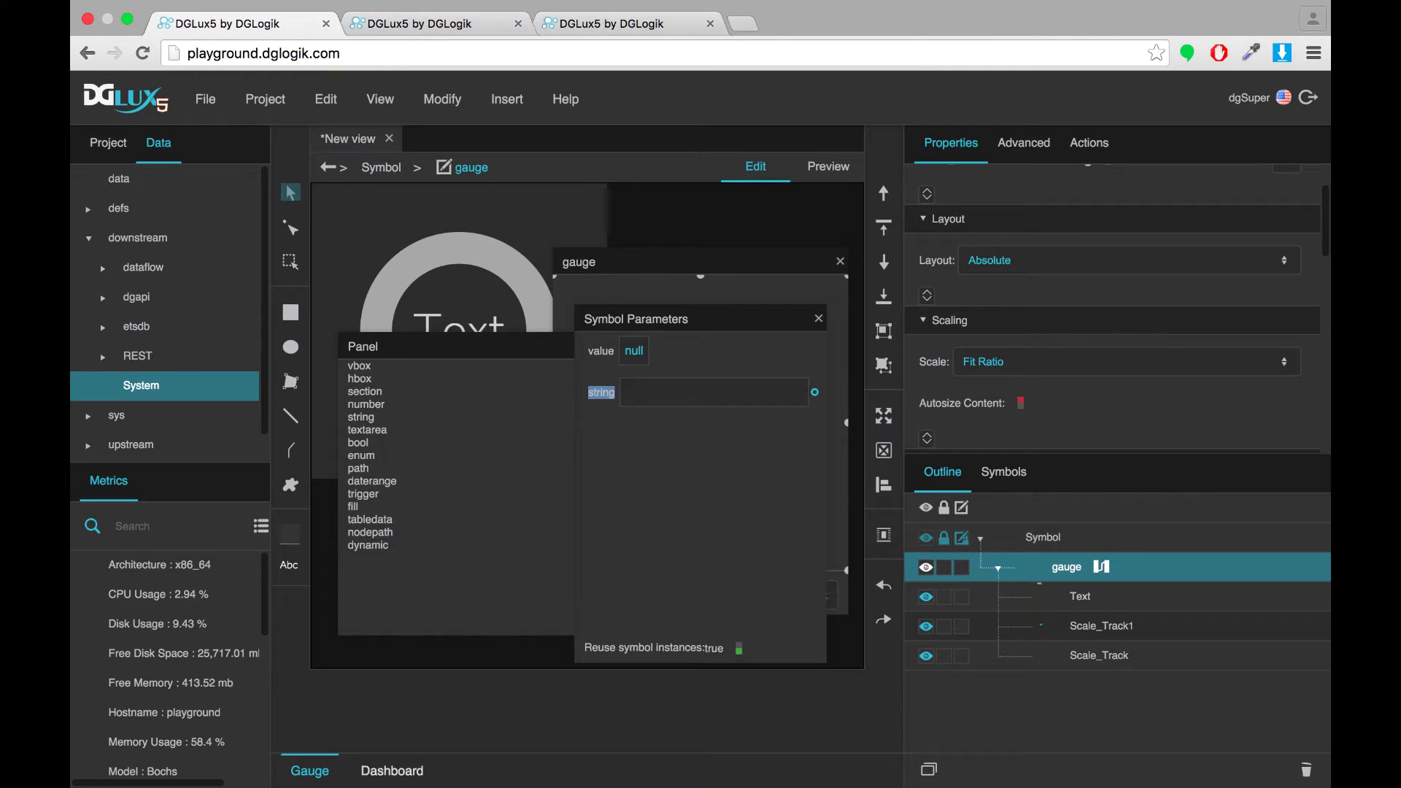
text(descriptio)
drag(367, 424, 635, 444)
double_click(599, 436)
text(path)
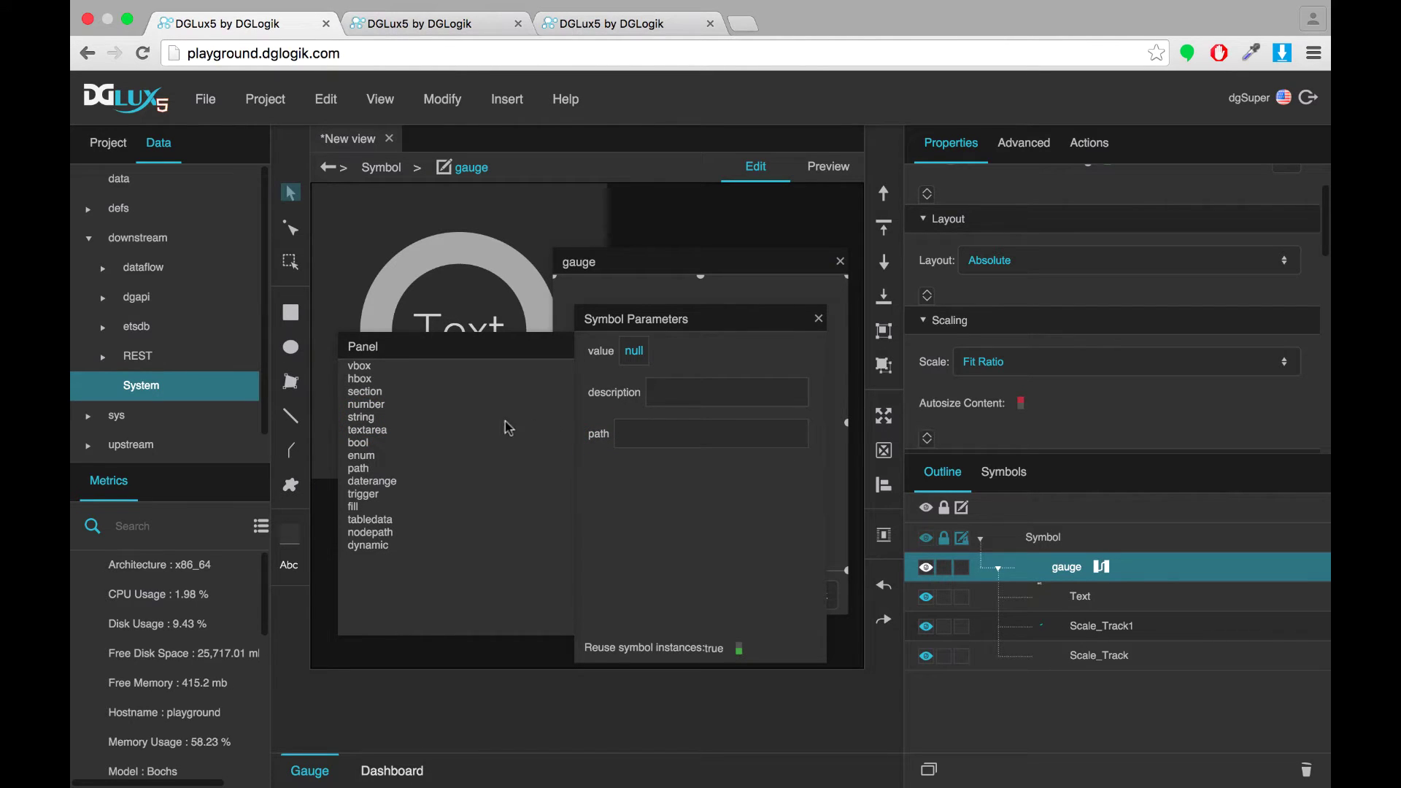
click(353, 513)
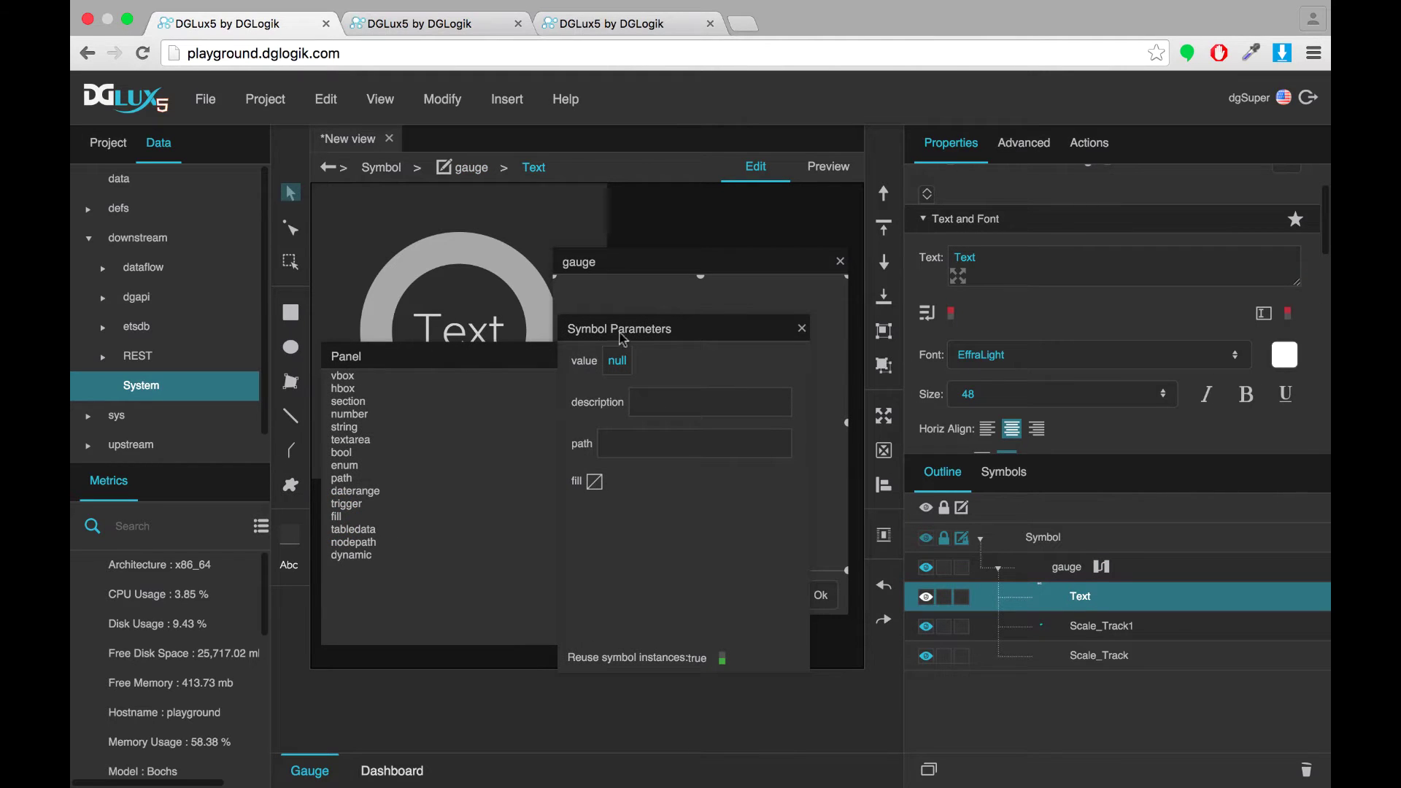
Set the value parameter to 99, bind it to the label text, and apply.
click(621, 337)
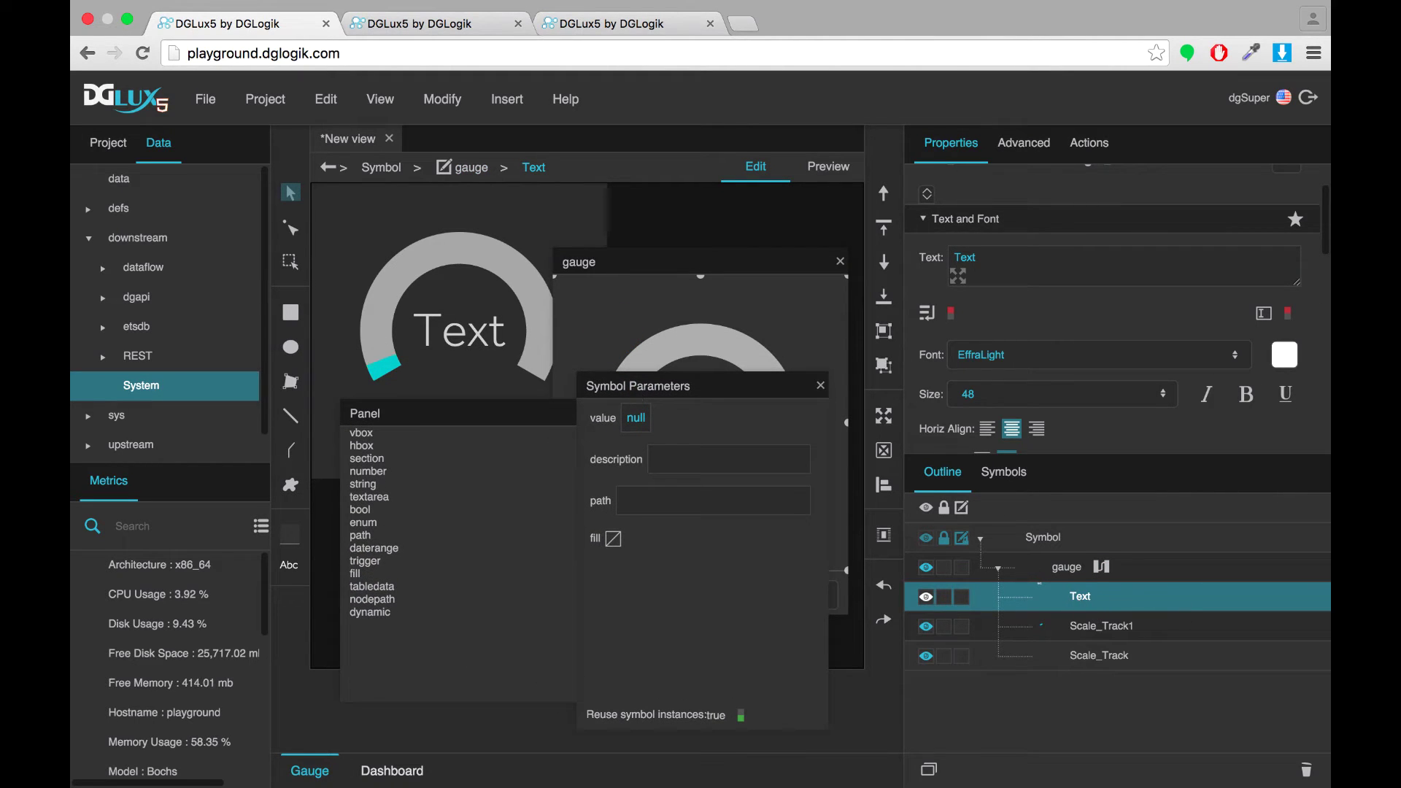
click(633, 416)
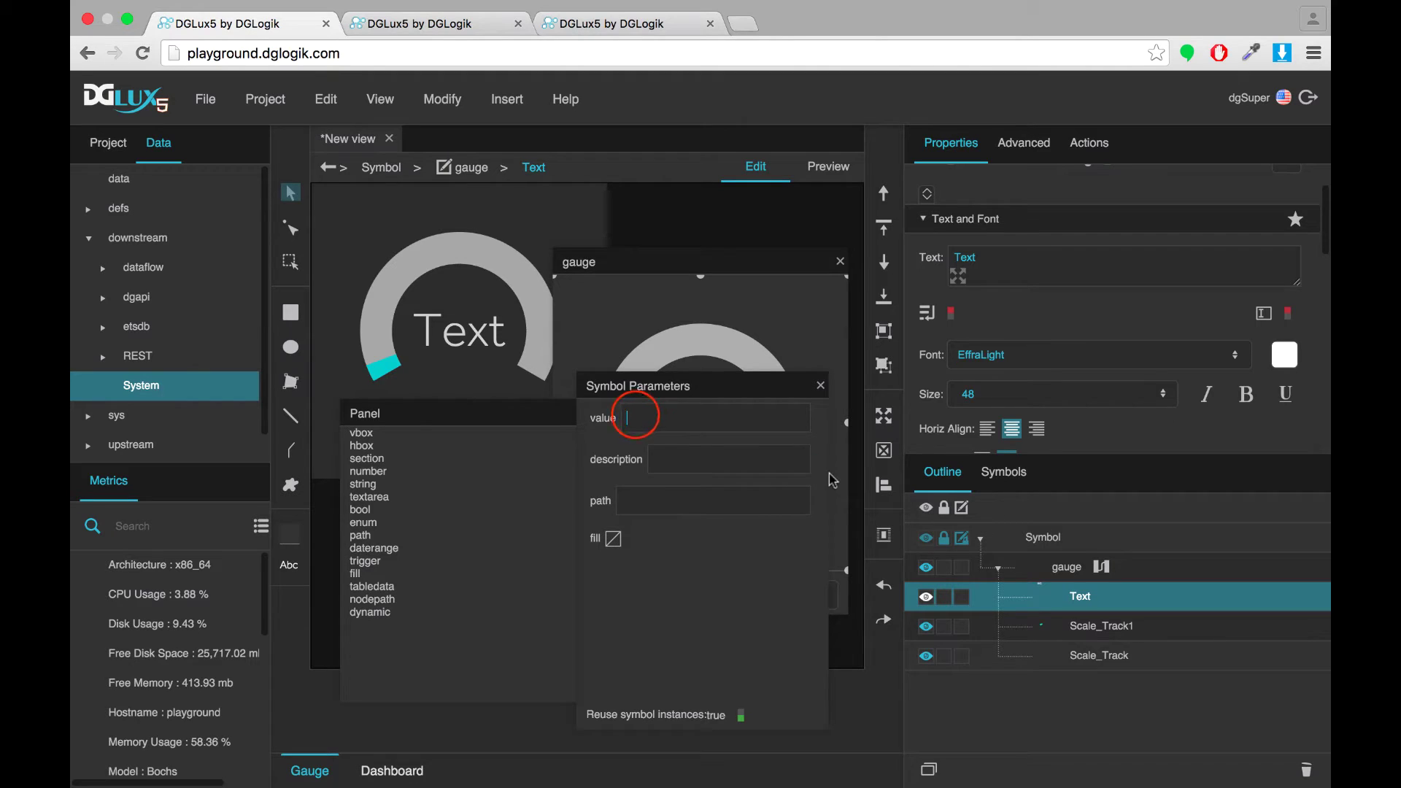
text(99)
key(Return)
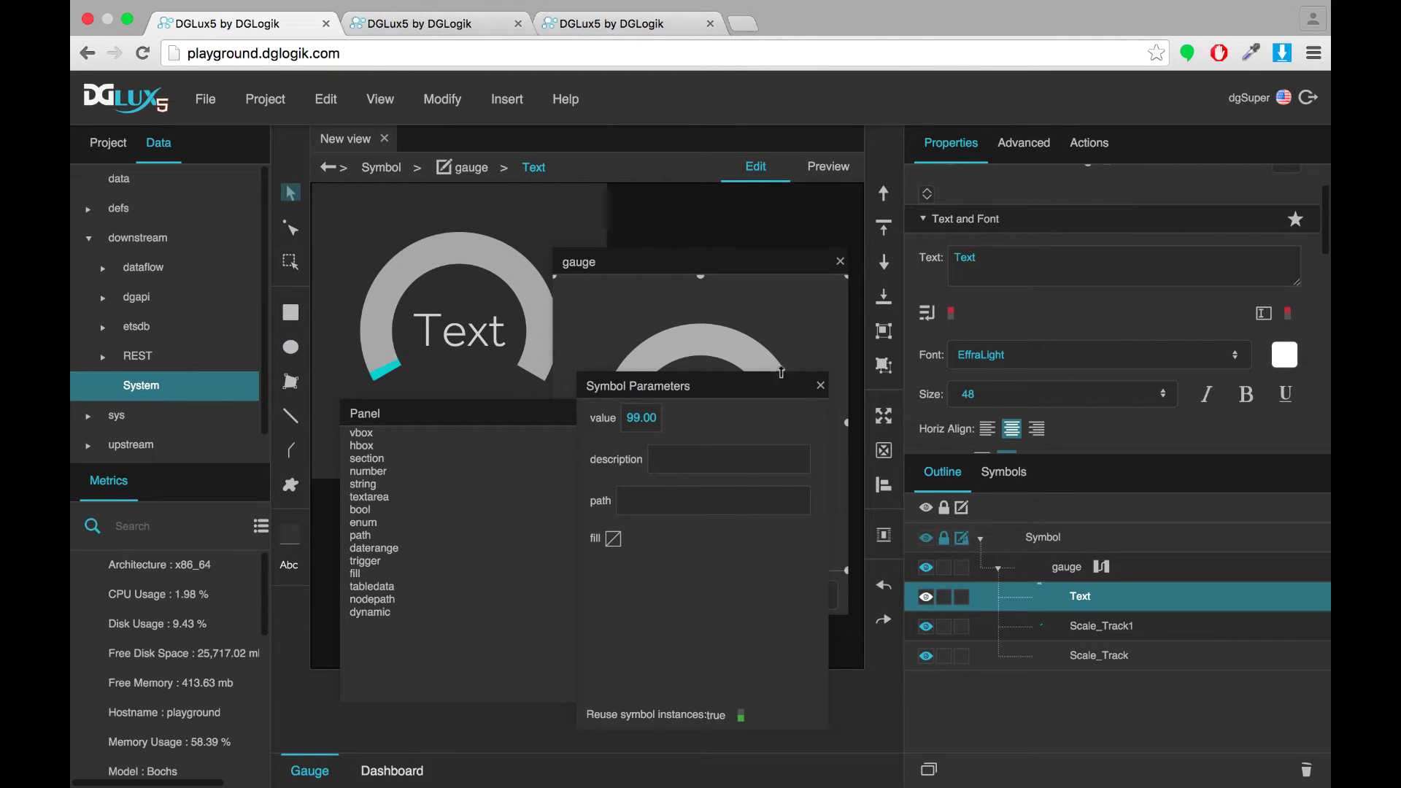
drag(818, 420, 1029, 268)
drag(666, 287, 642, 284)
click(742, 590)
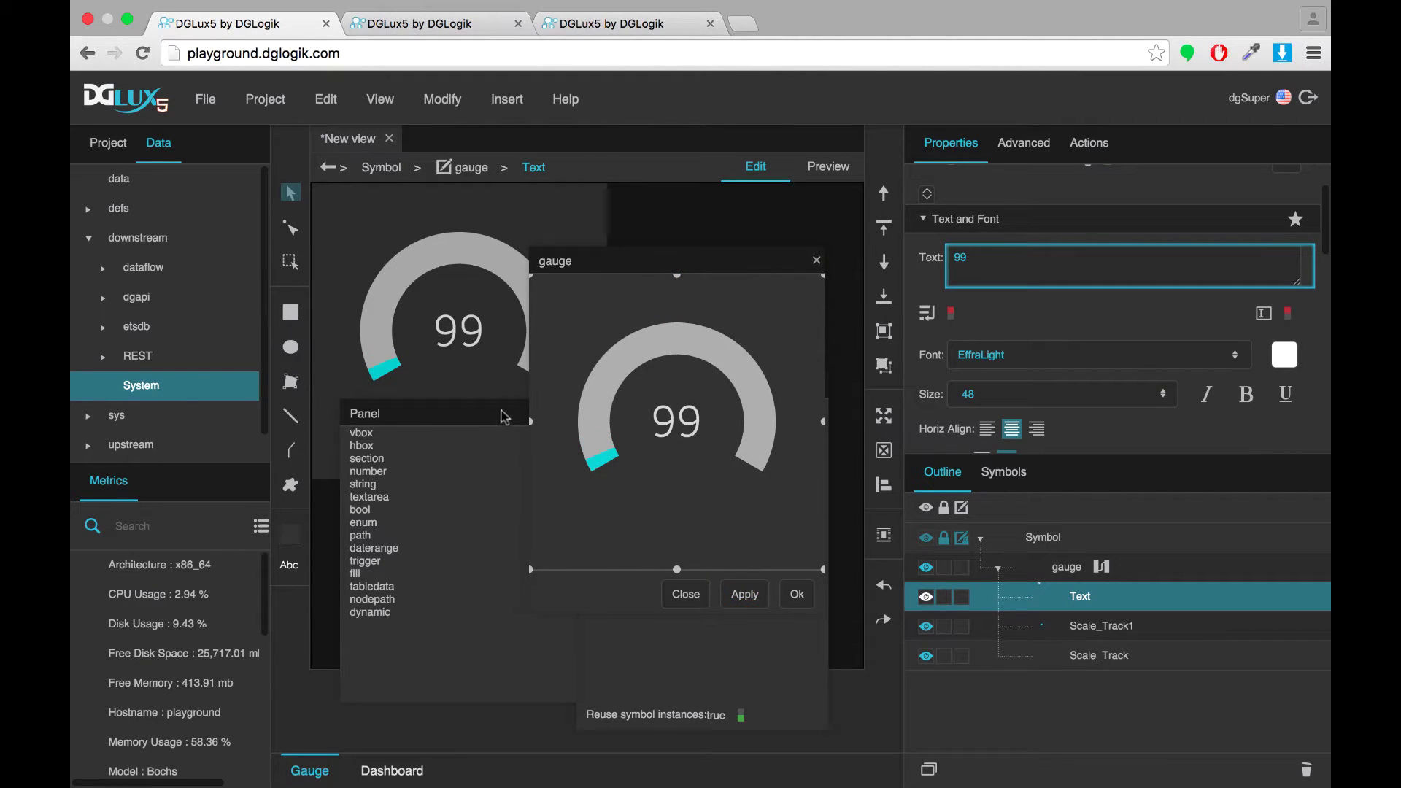
Make the fill parameter solid yellow and bind it to the label colour and Scale_Track1's Track Fill.
click(469, 412)
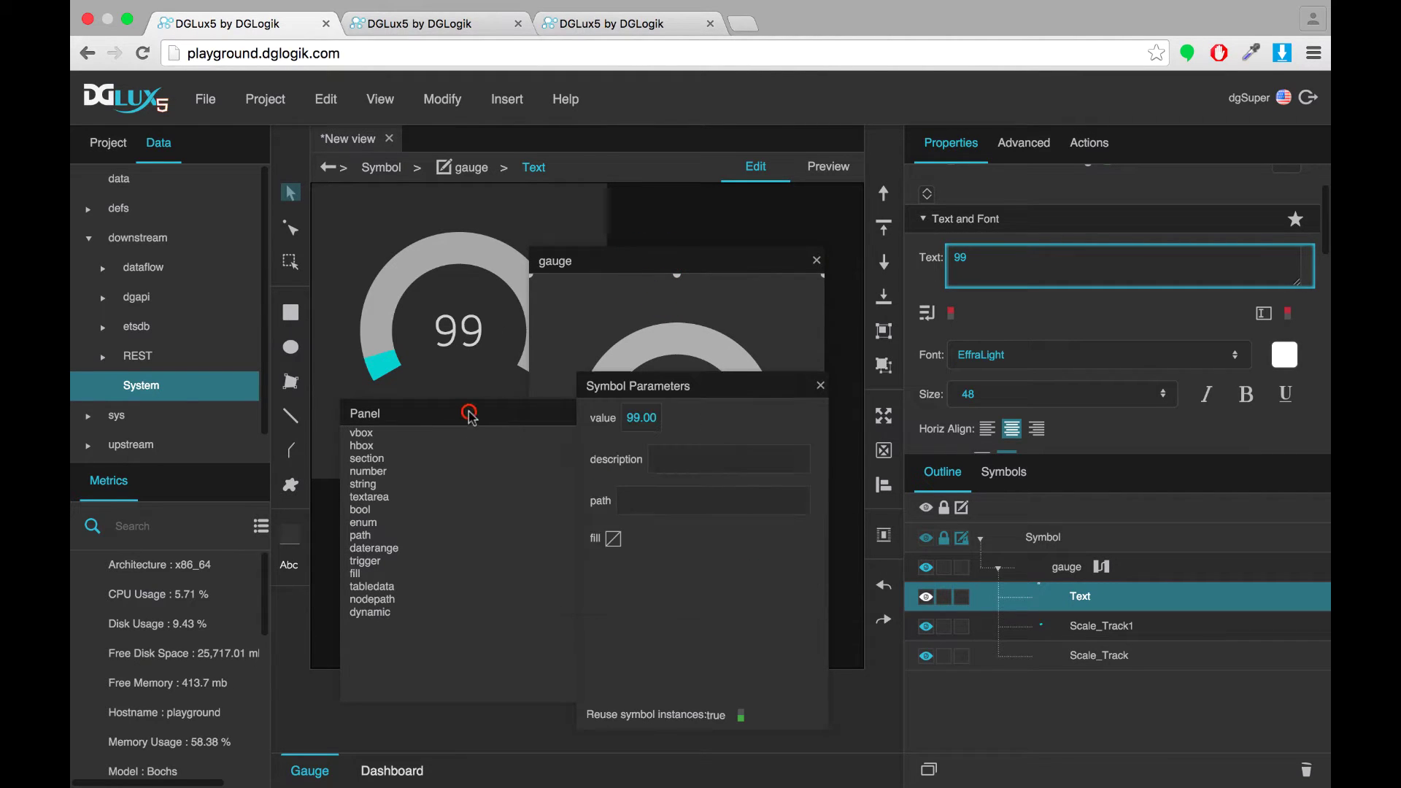
click(613, 538)
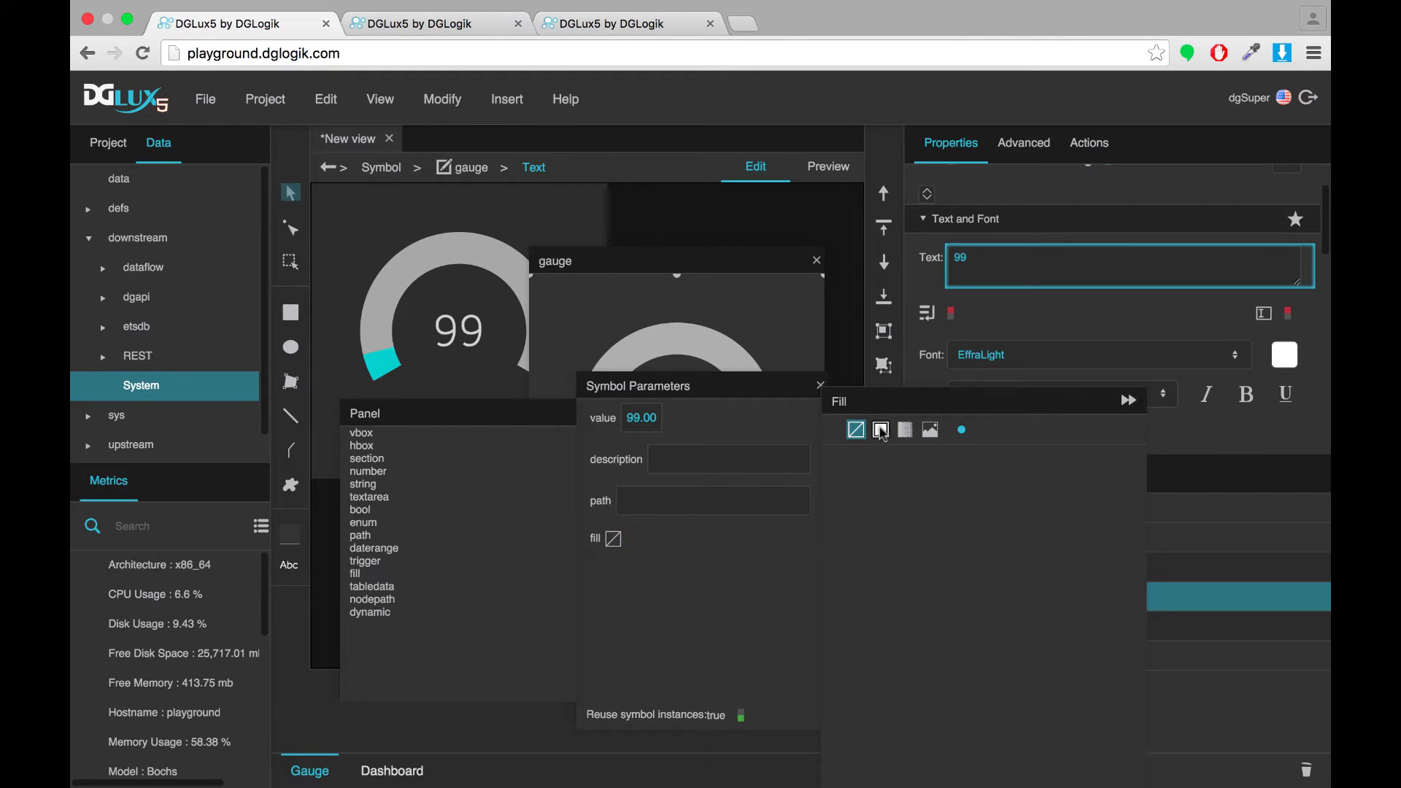
click(881, 431)
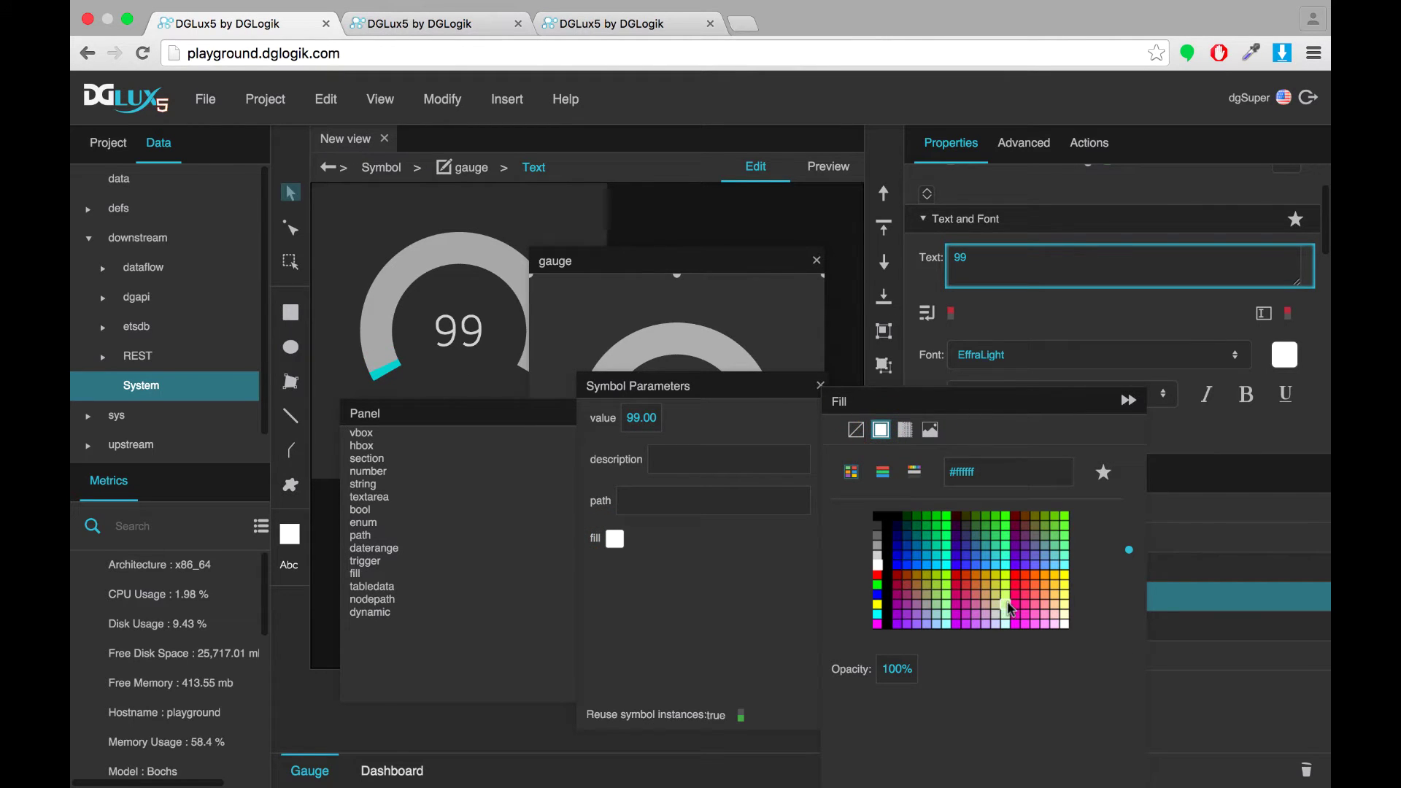
click(1062, 592)
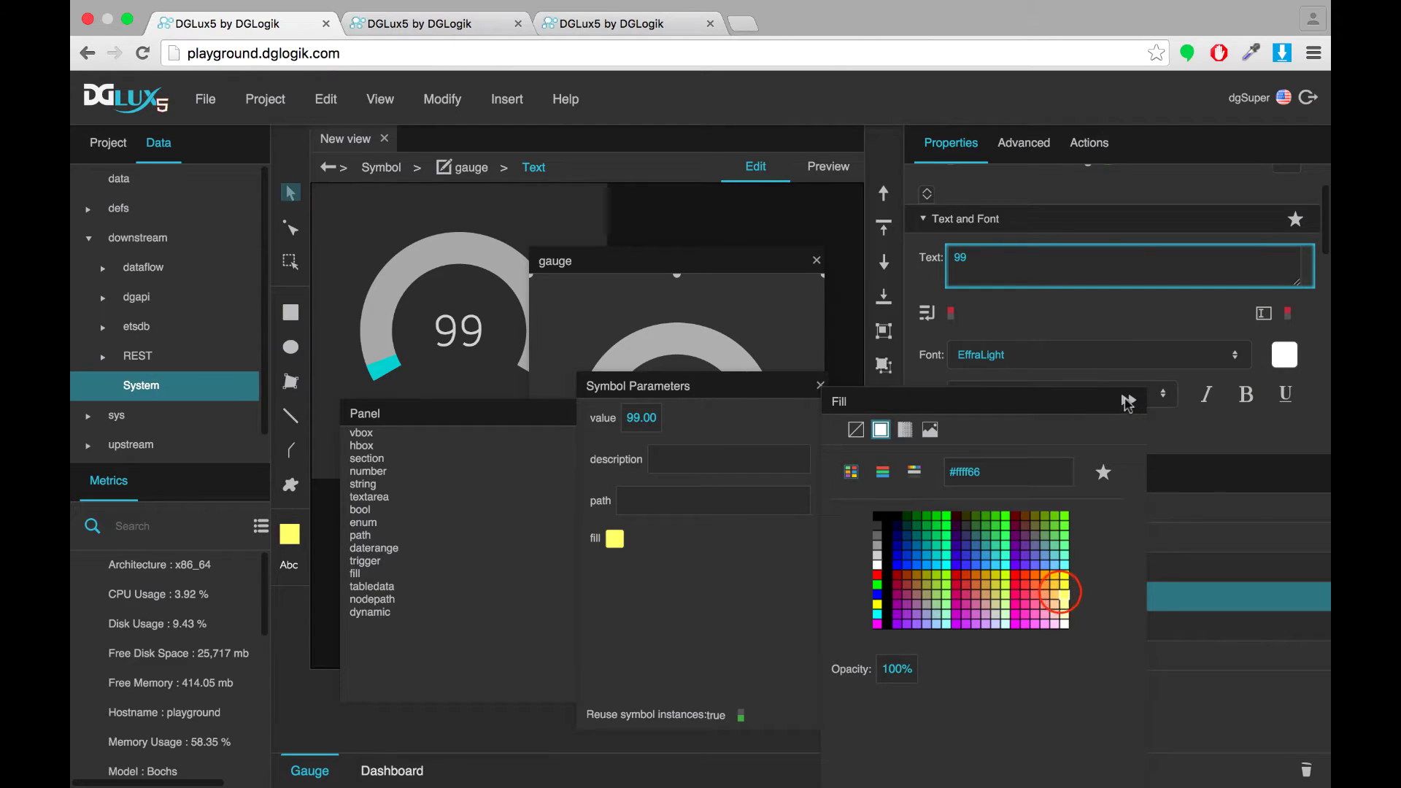
click(1127, 400)
drag(816, 542, 1291, 367)
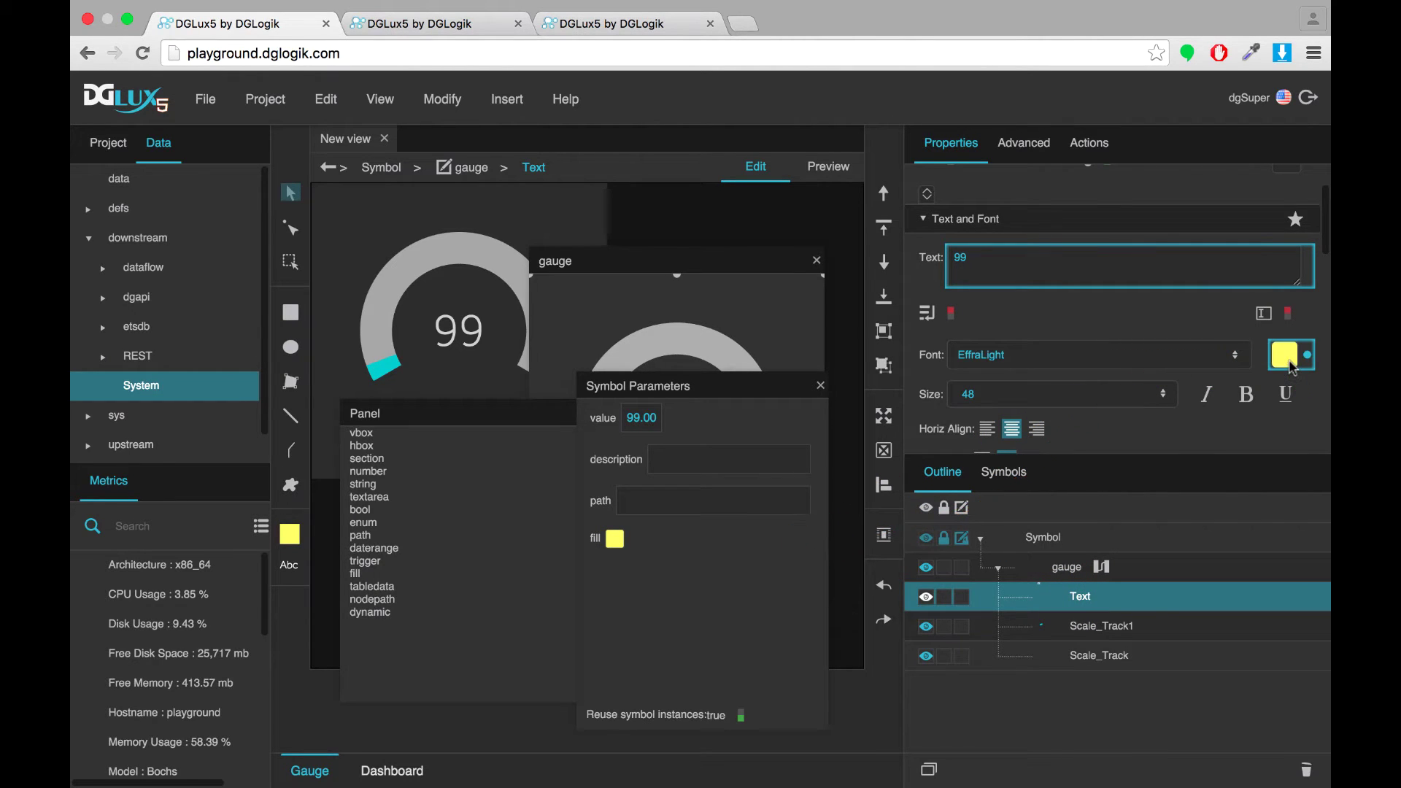
click(656, 394)
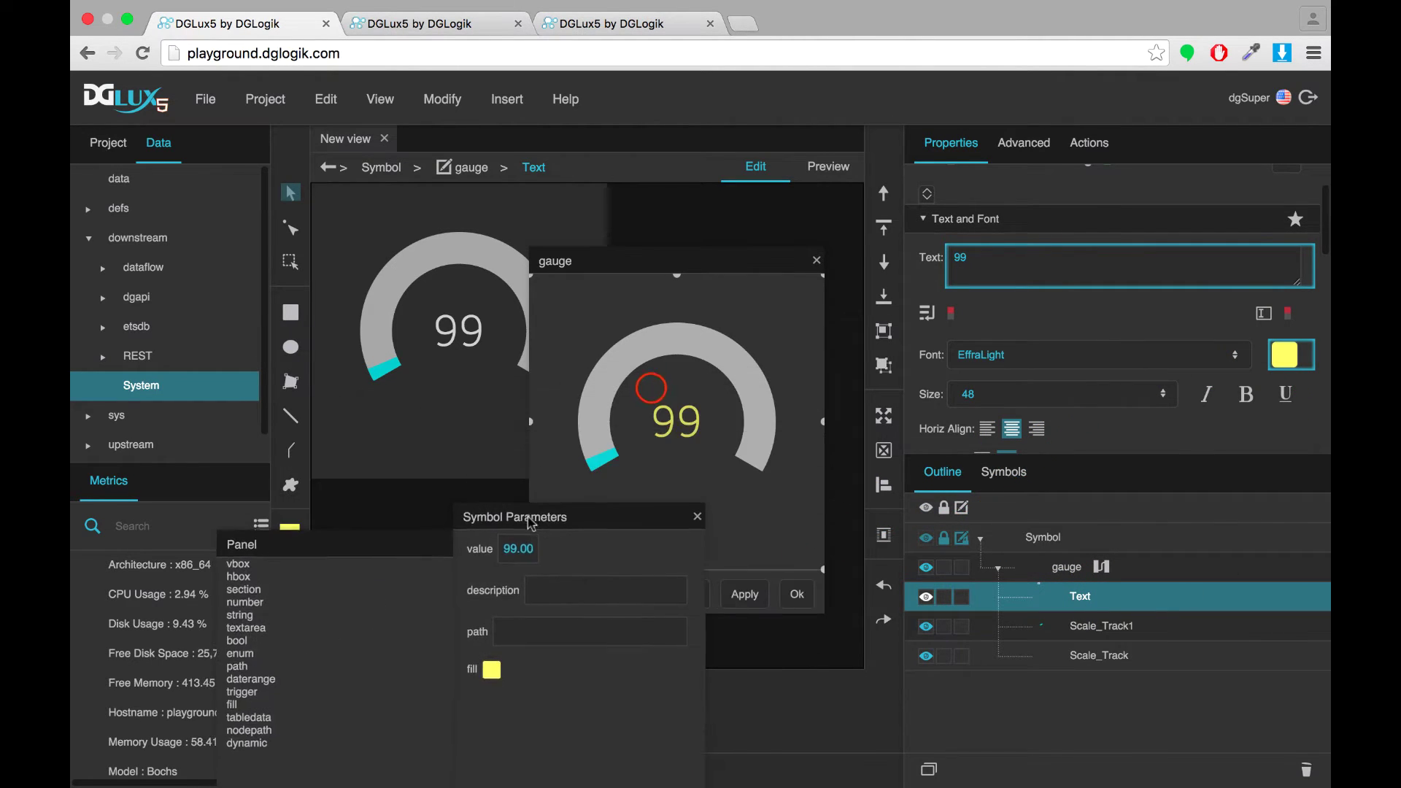
click(1122, 629)
drag(543, 477, 984, 389)
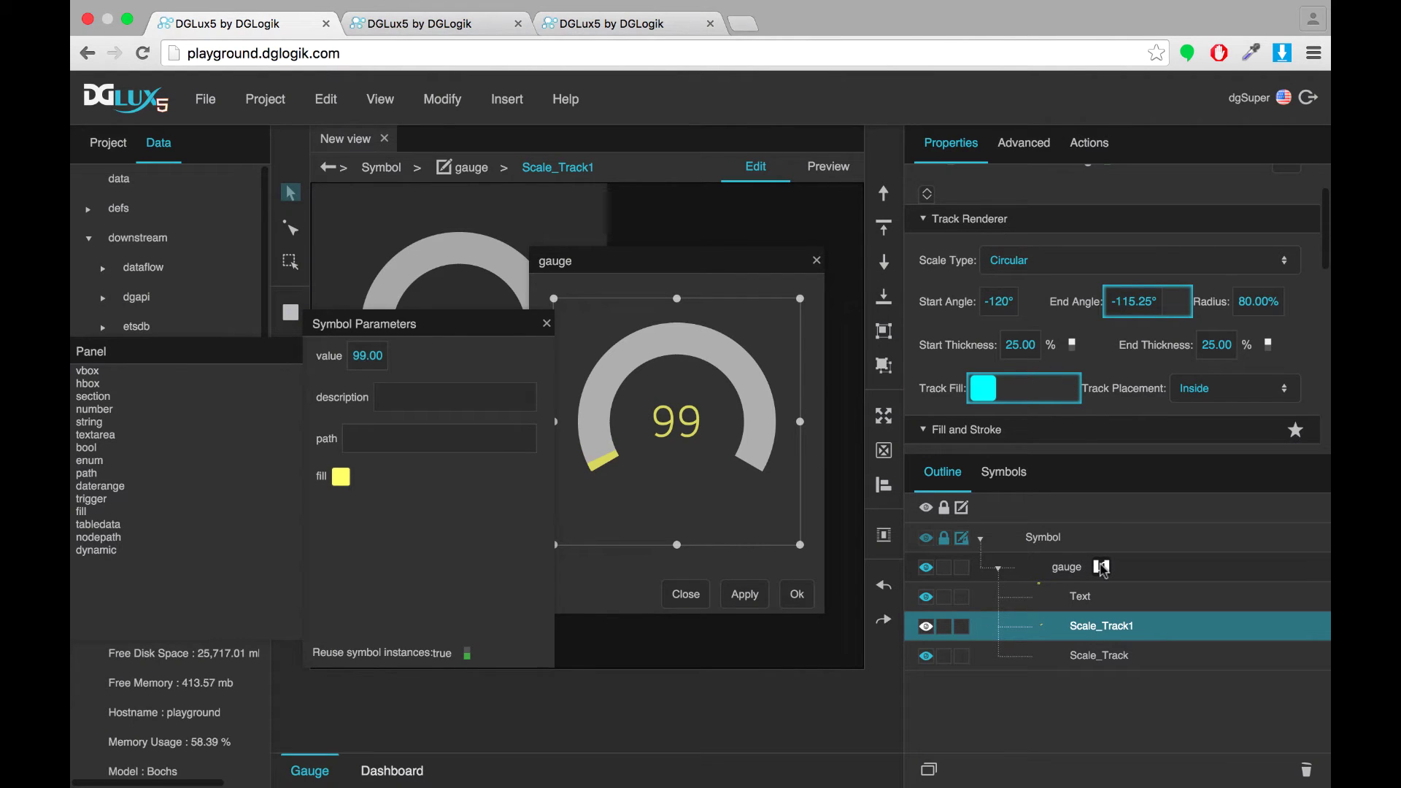
Copy the Load Value block's path and paste /downstream/System/CPU_Usage into the path parameter.
click(1101, 566)
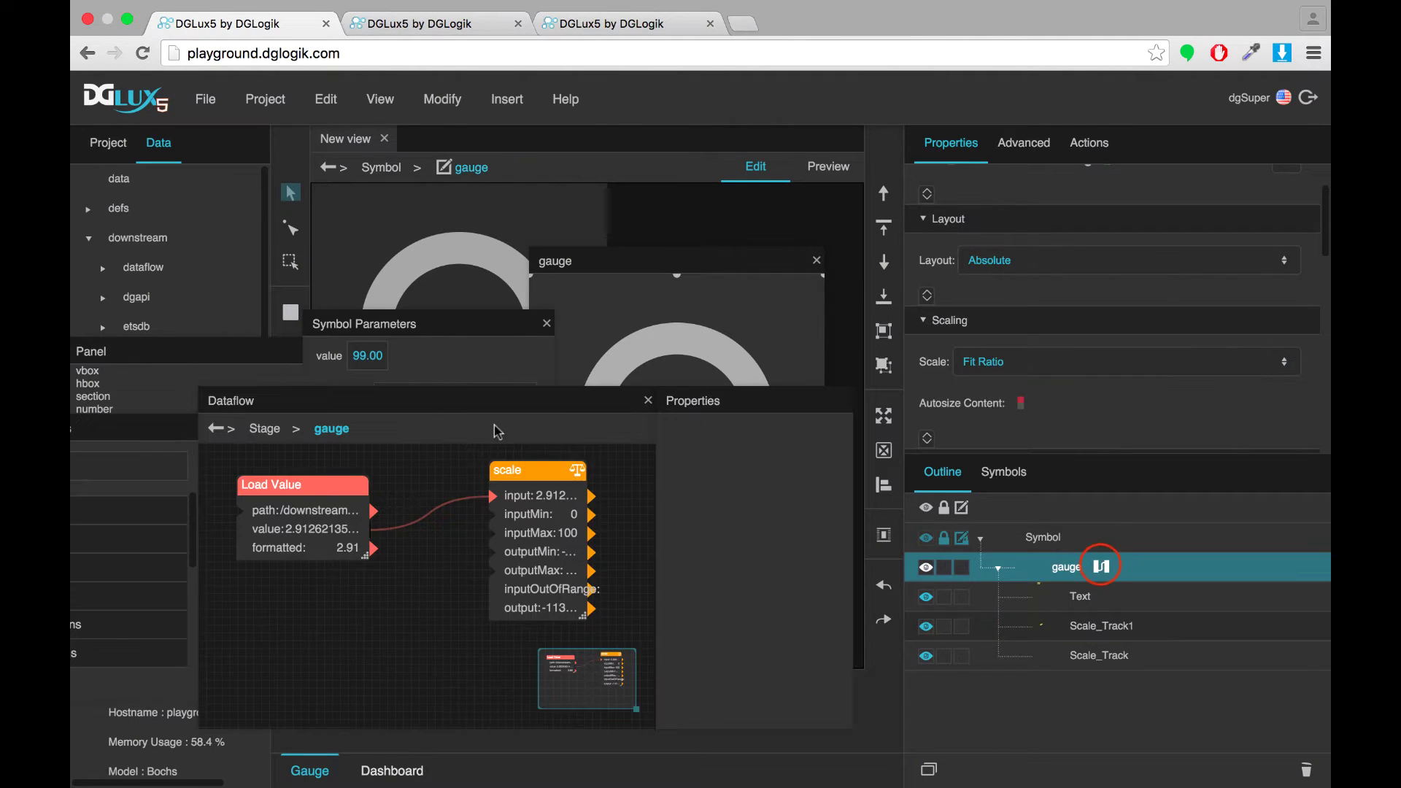
click(412, 401)
click(702, 386)
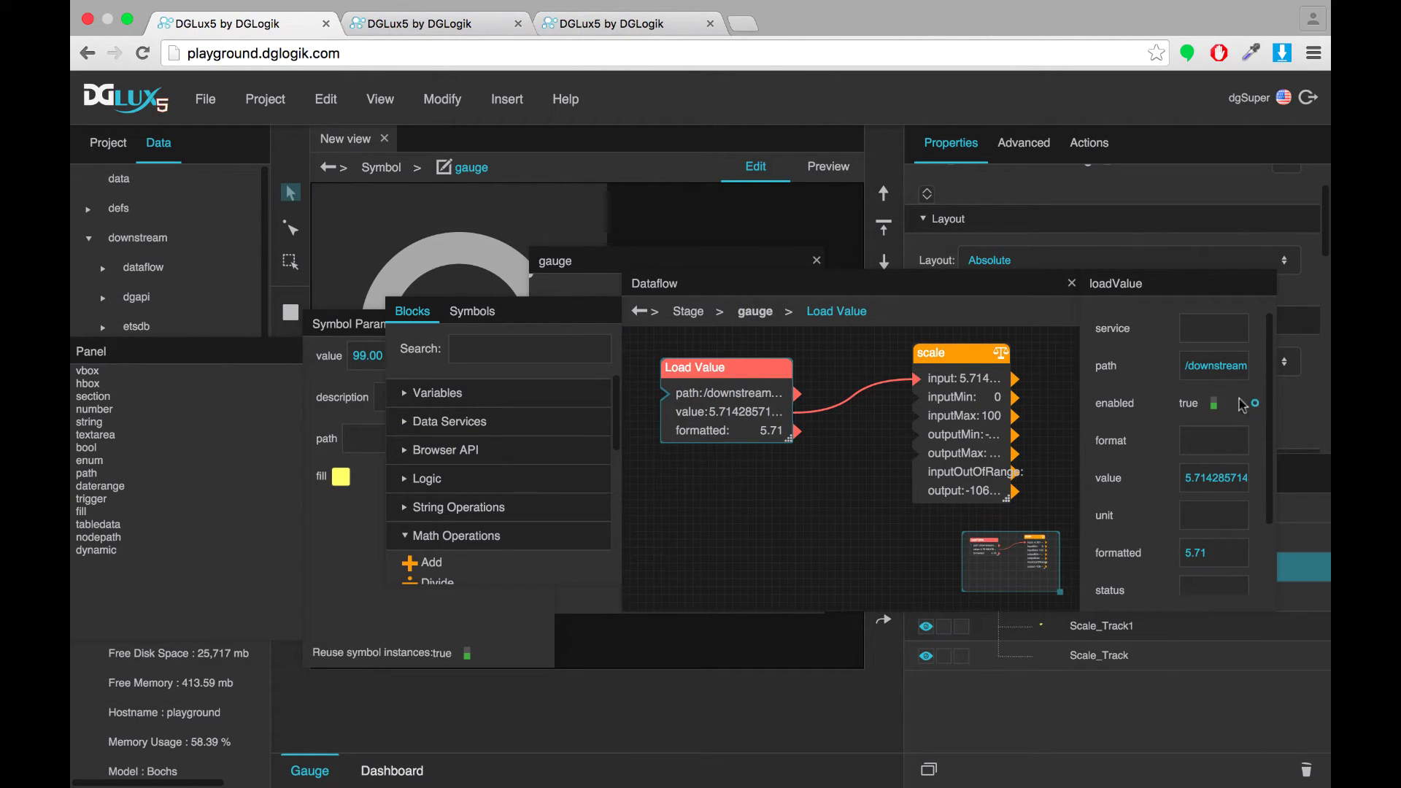
double_click(1209, 365)
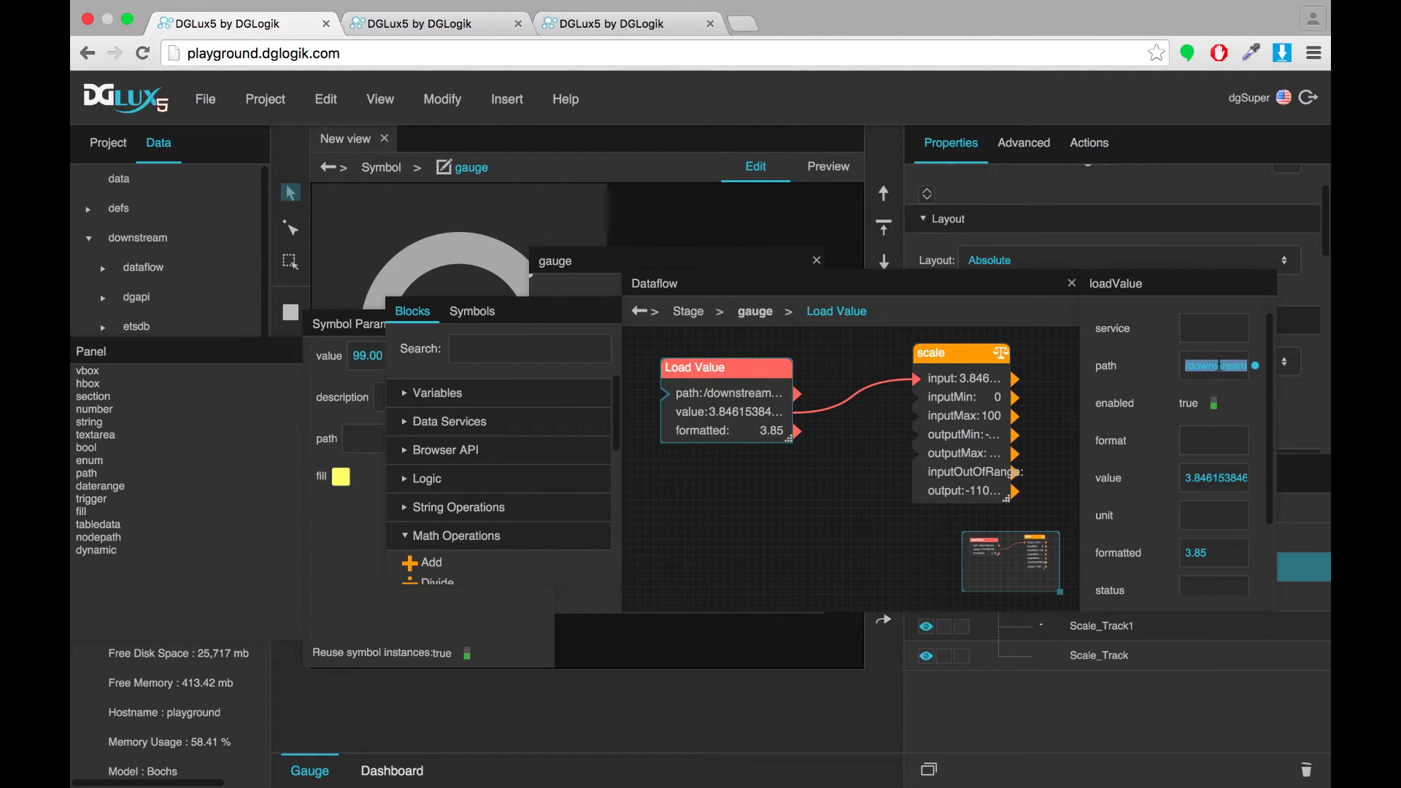
click(574, 259)
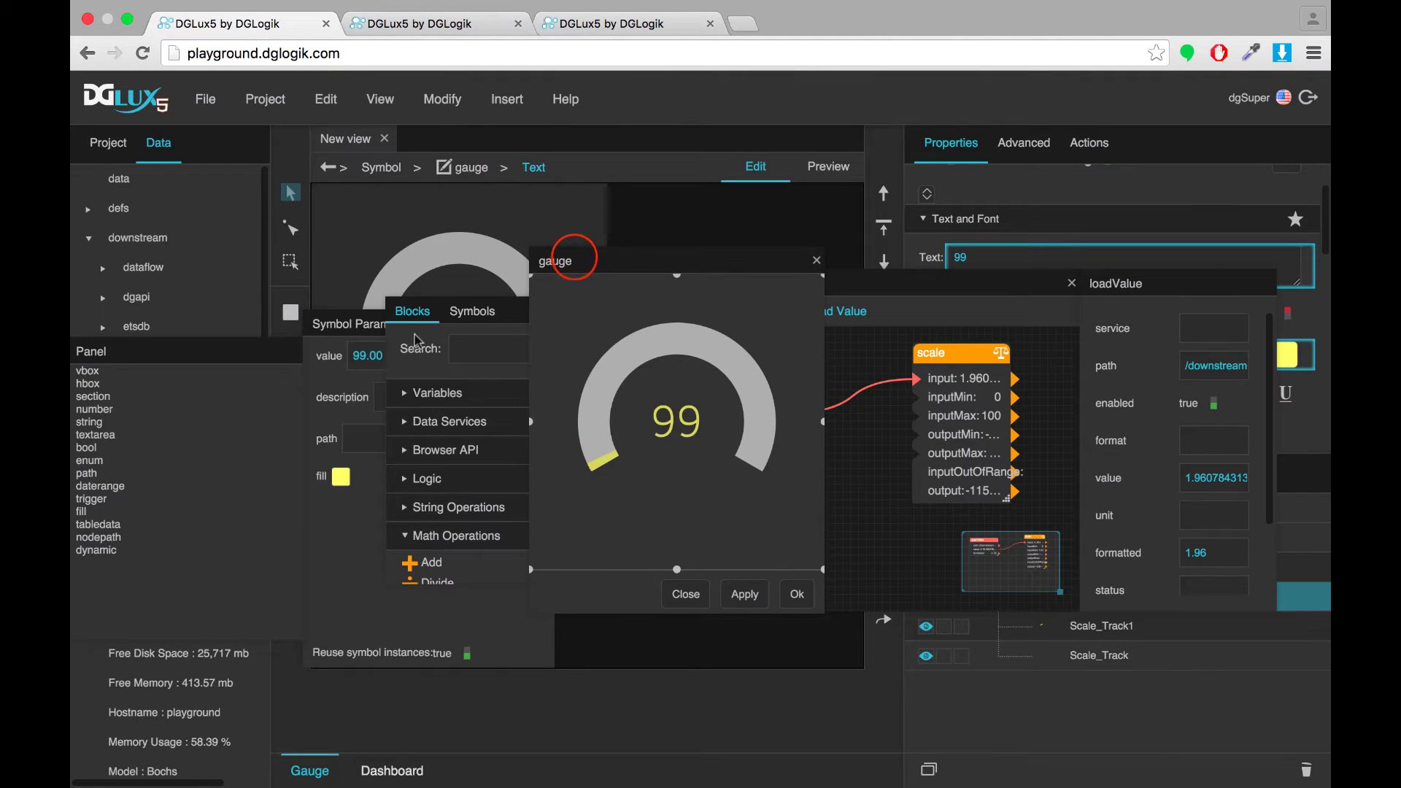
click(329, 543)
click(371, 433)
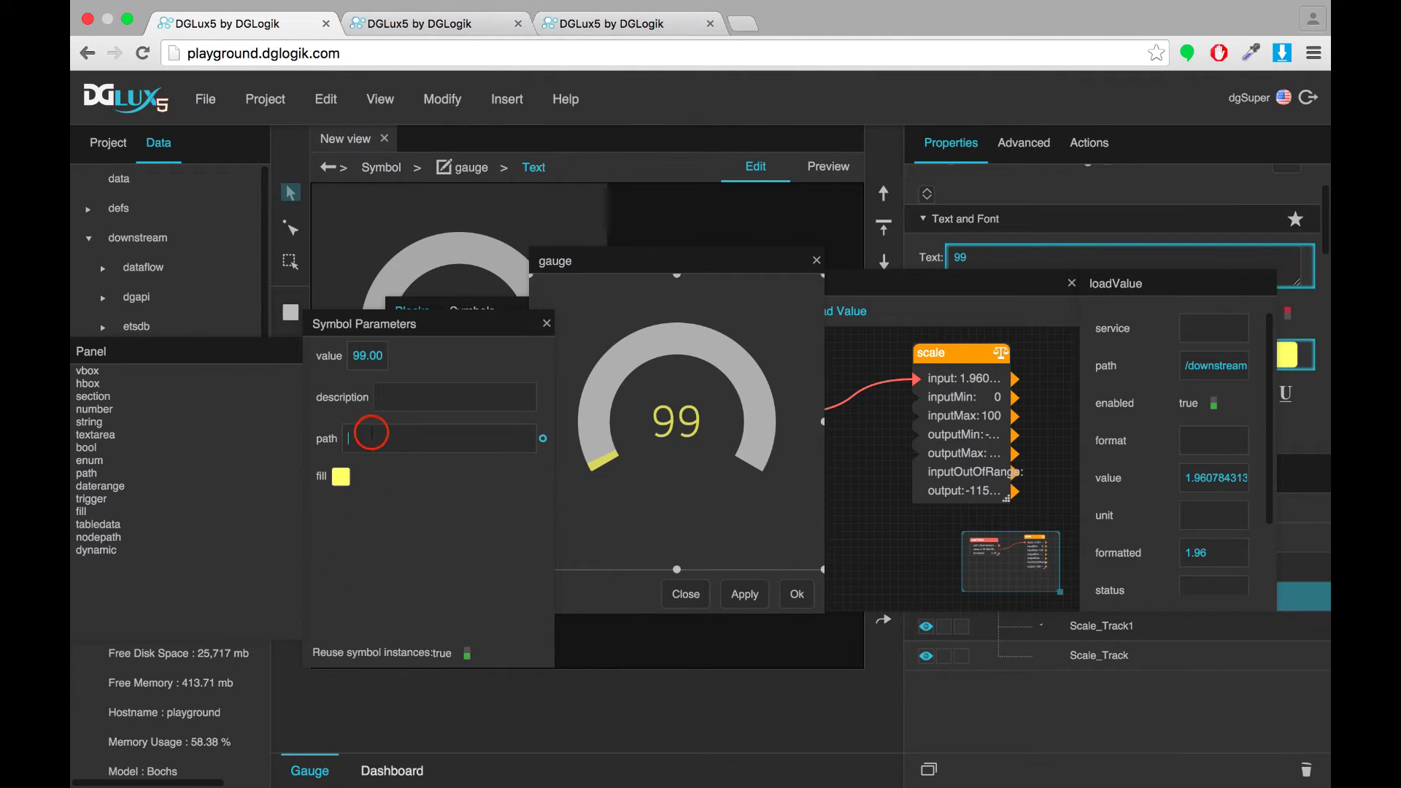
text(/downstream/System/CPU_Usage)
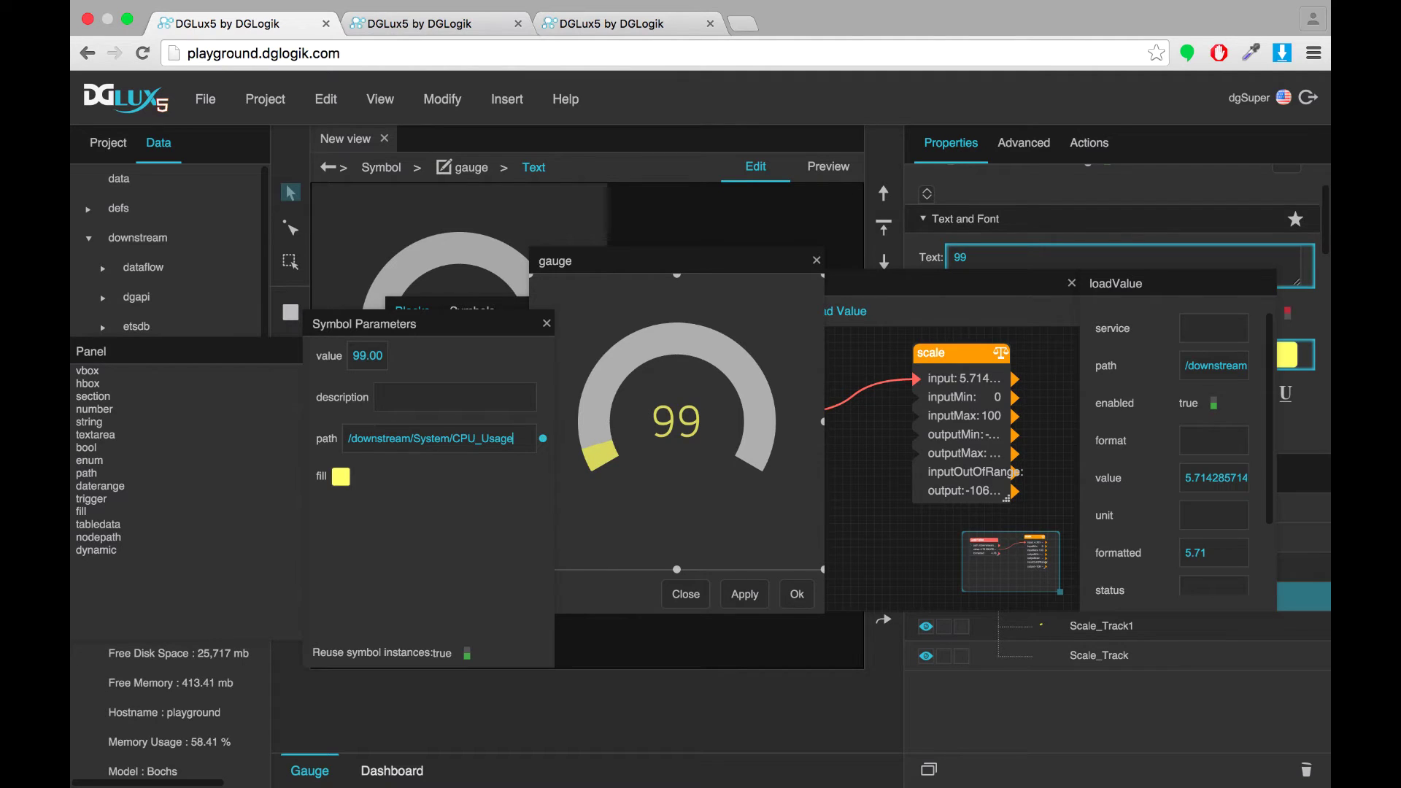
Bind the path parameter to the Load Value block's path in Dataflow.
click(846, 284)
click(352, 524)
drag(341, 327, 288, 259)
drag(488, 371, 673, 409)
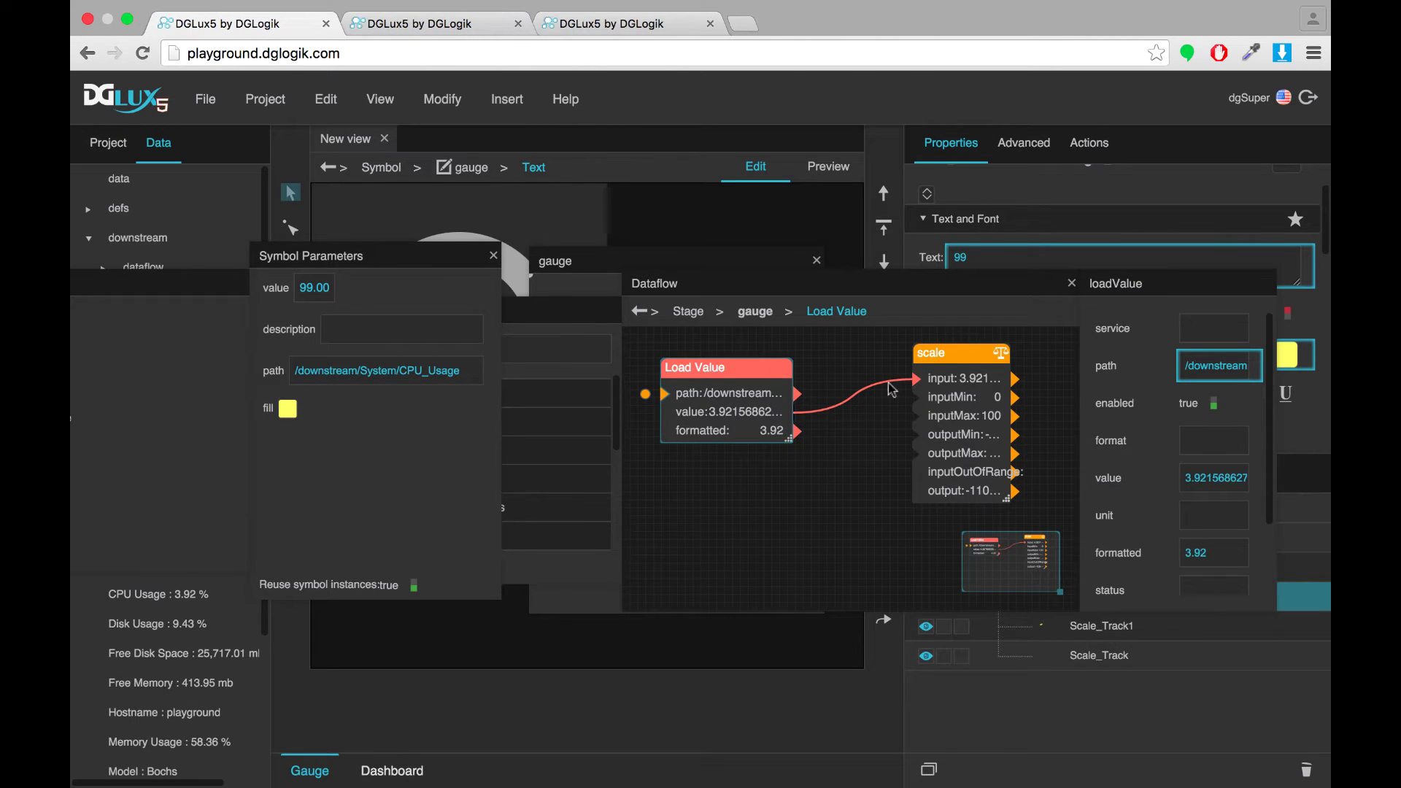
Close the parameter and Dataflow windows, apply, and accept the gauge editor with OK.
click(493, 255)
drag(732, 283, 546, 316)
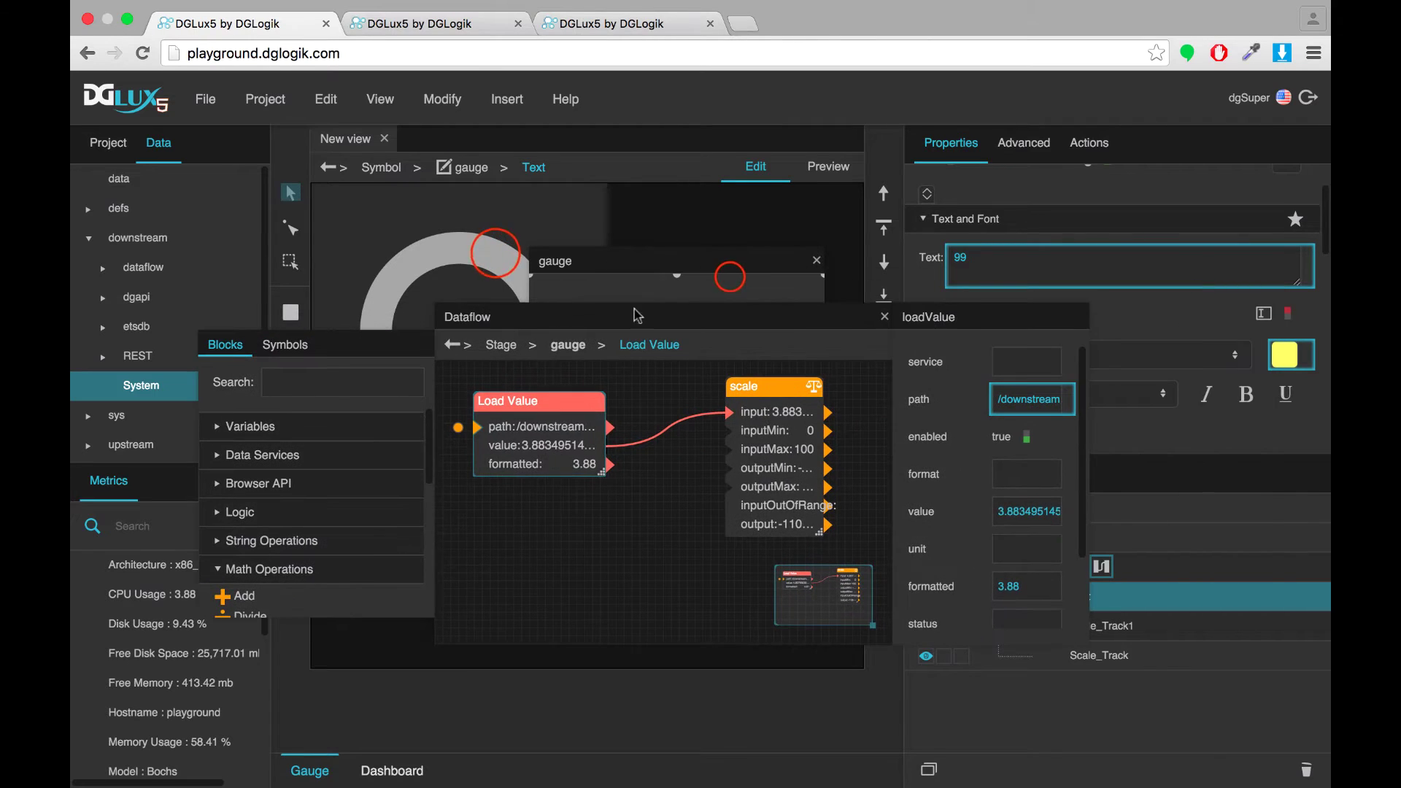
click(886, 316)
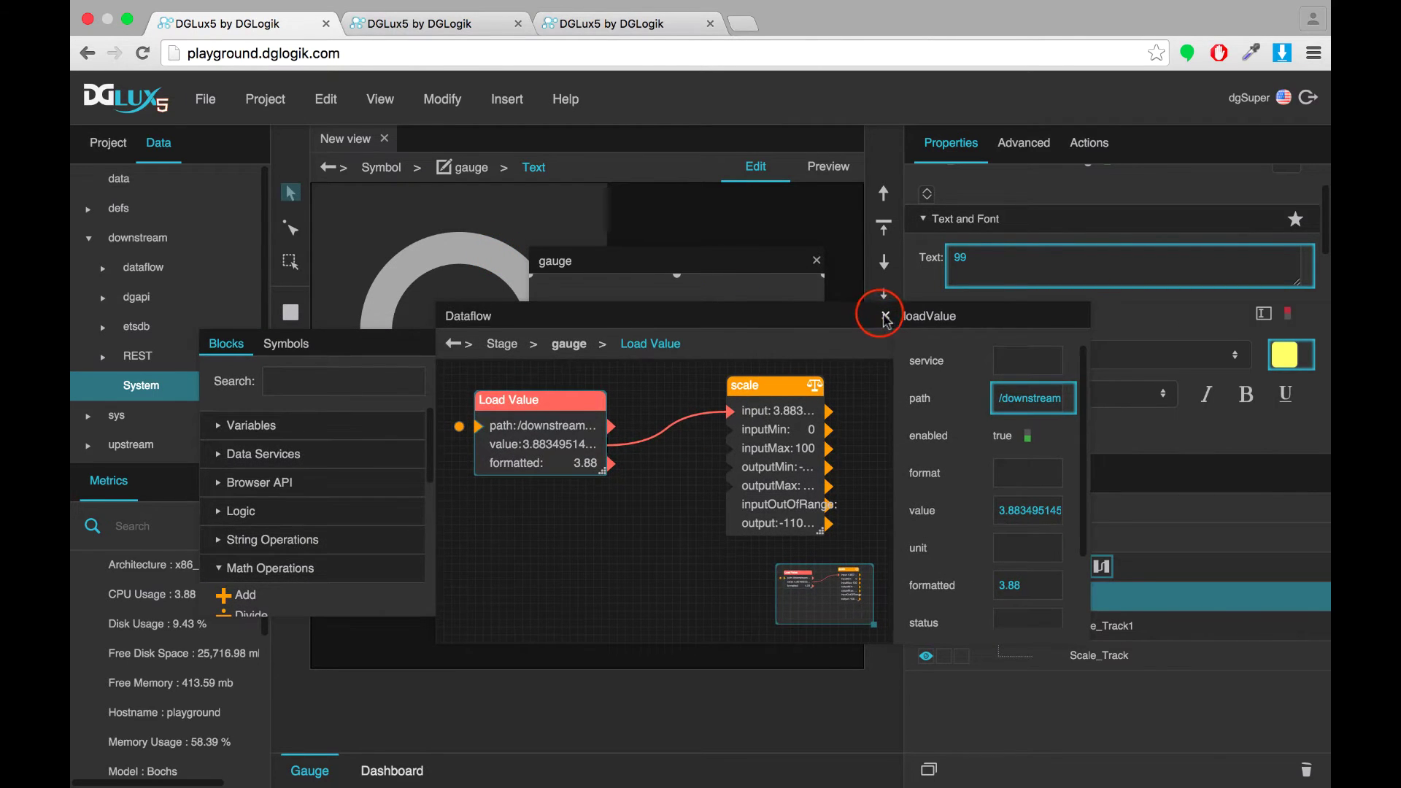
click(759, 595)
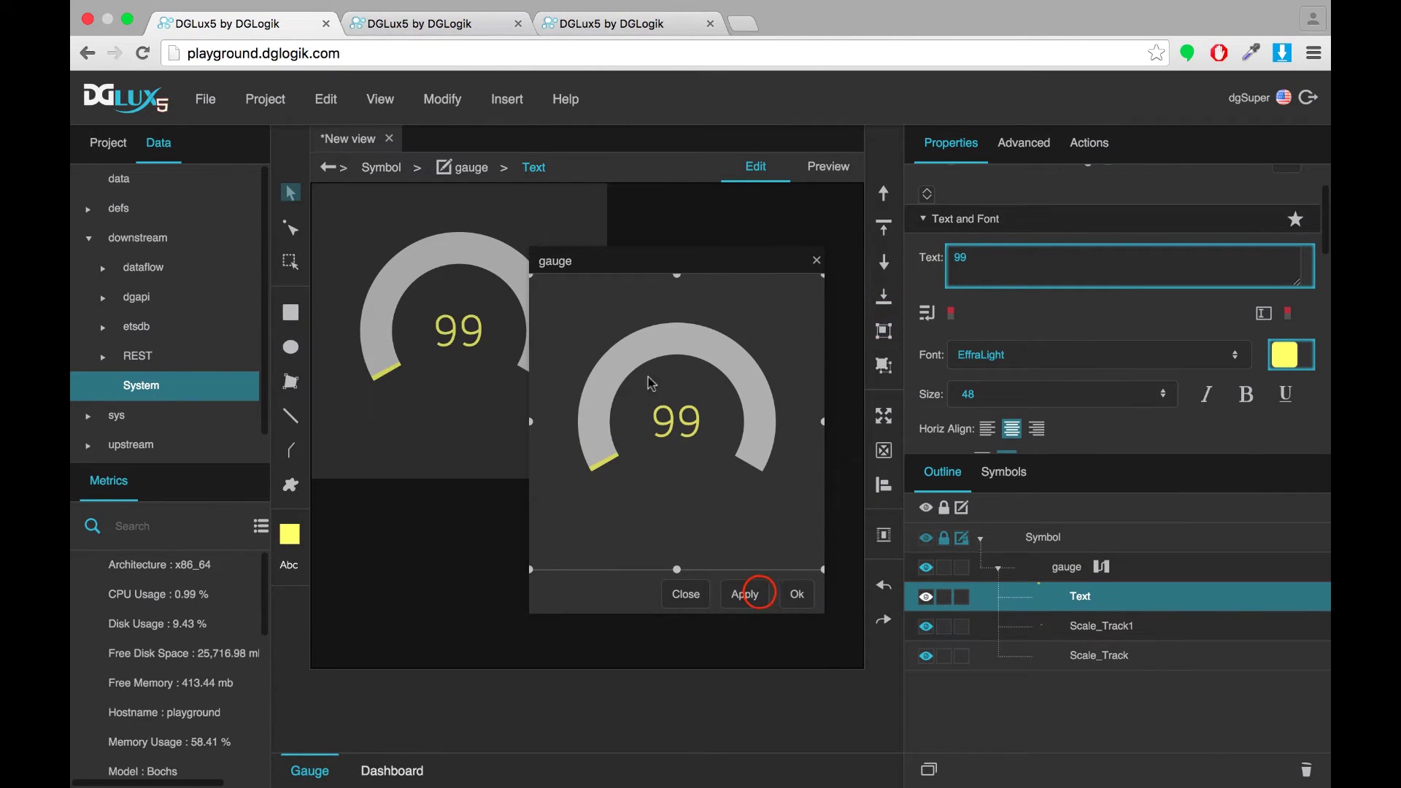
drag(558, 263, 646, 245)
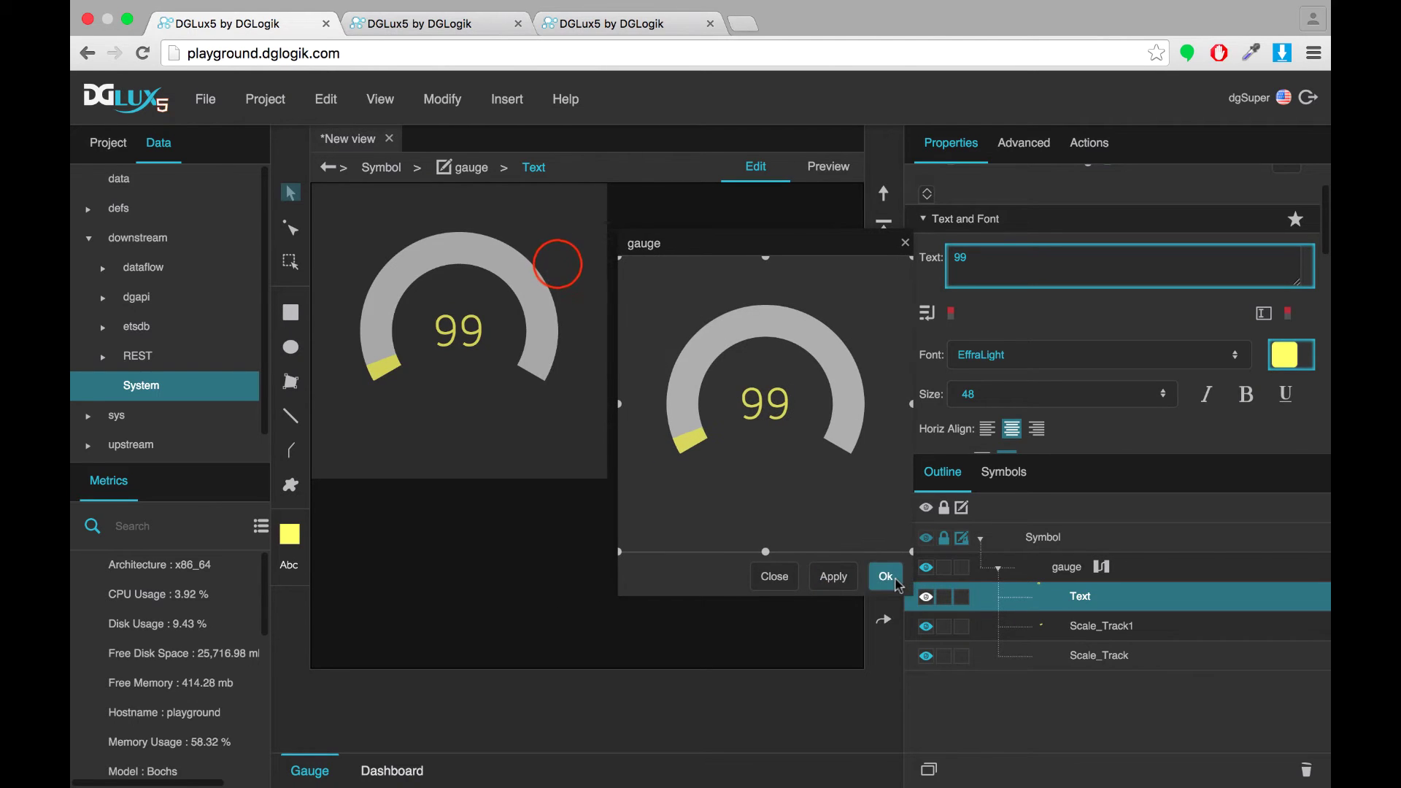
click(886, 576)
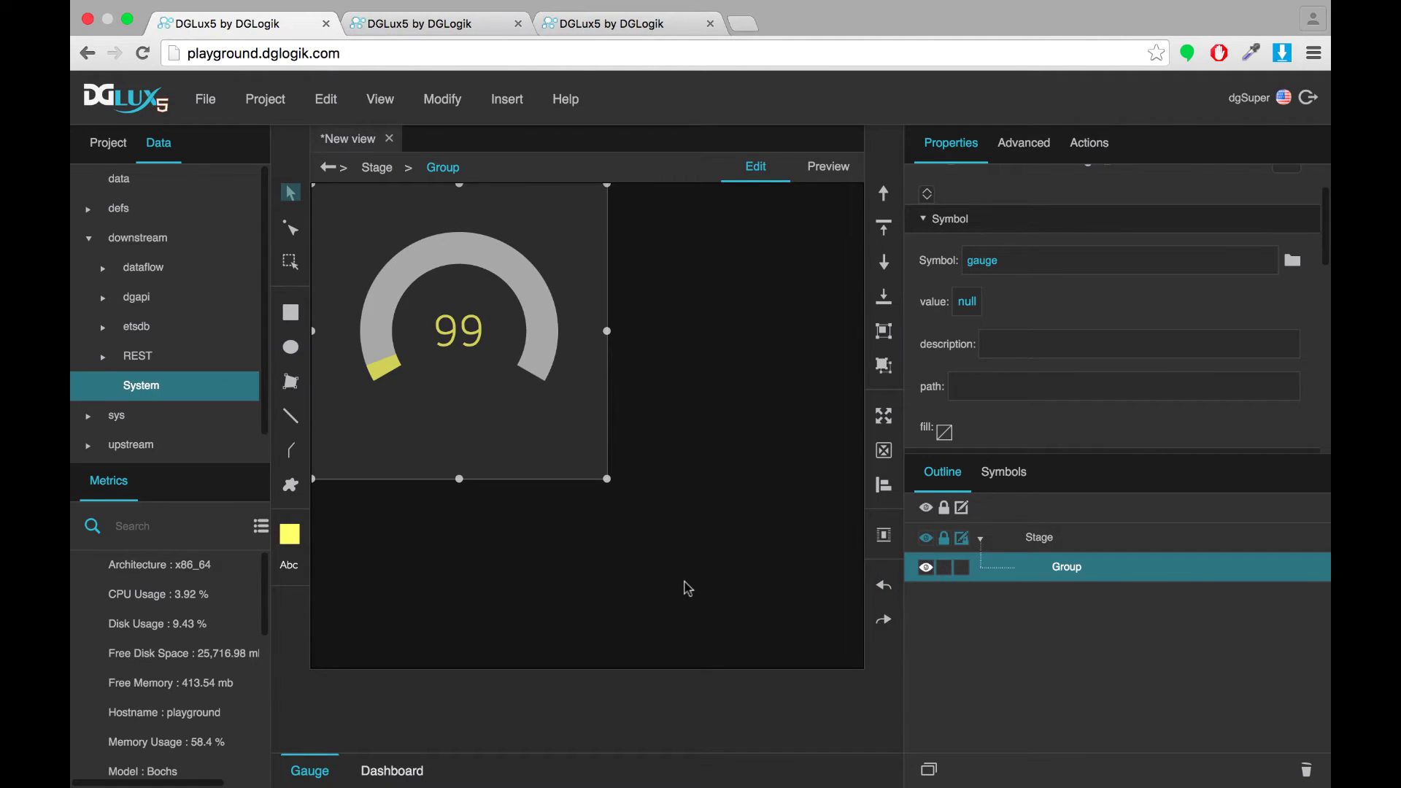
Give the Stage a Horizontal layout with Center horizontal alignment and Wrap enabled.
click(1037, 538)
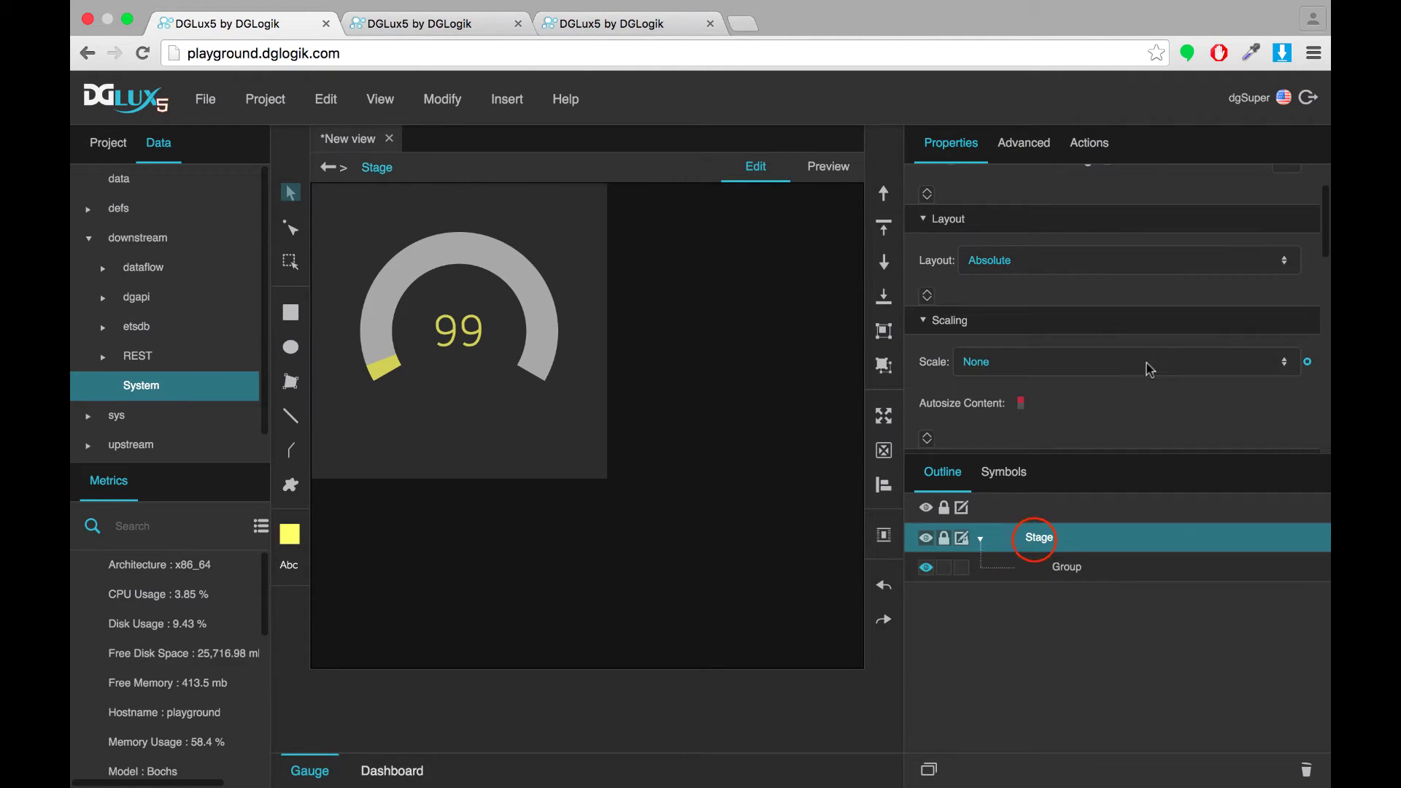
click(1001, 261)
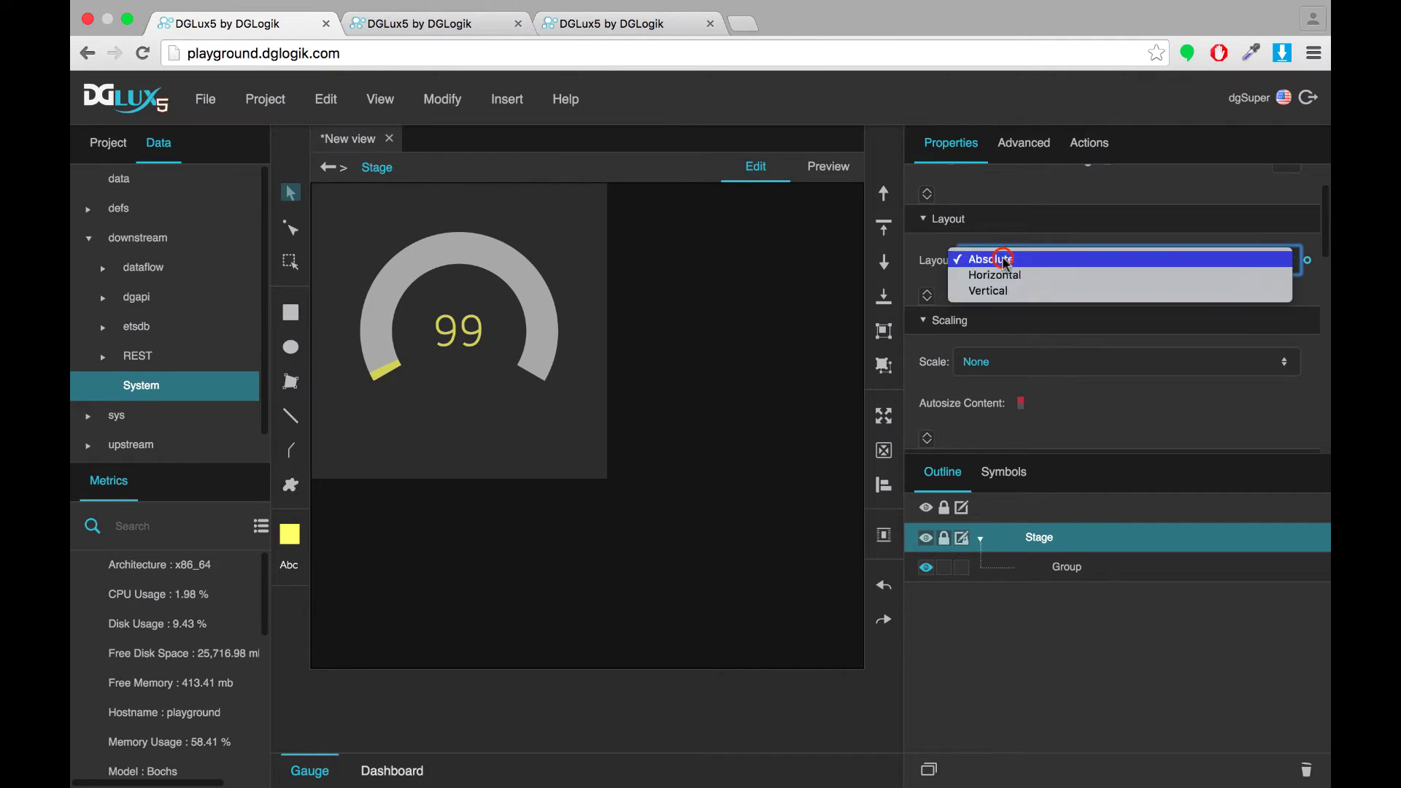
click(1001, 268)
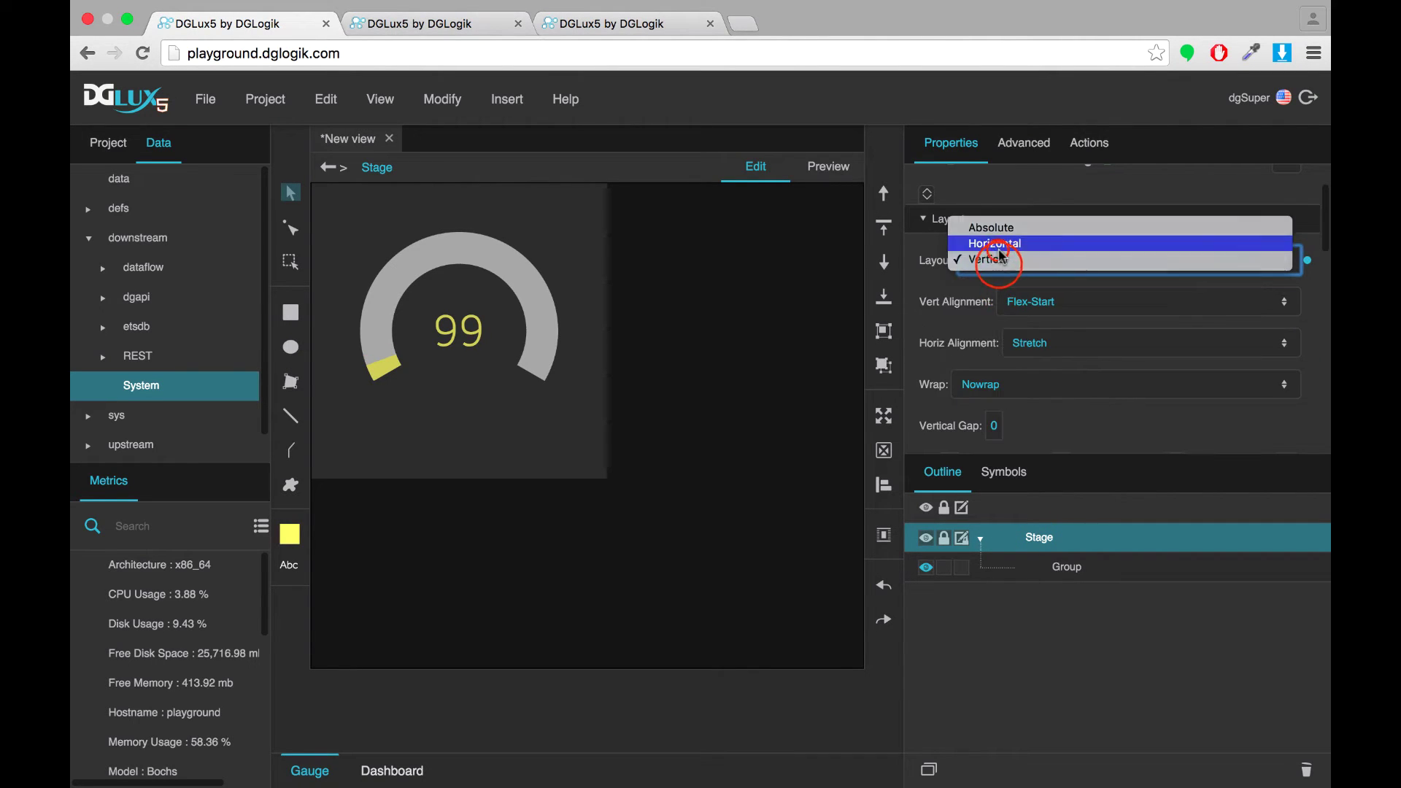
click(997, 245)
click(1078, 303)
click(1075, 333)
click(1054, 385)
click(1054, 400)
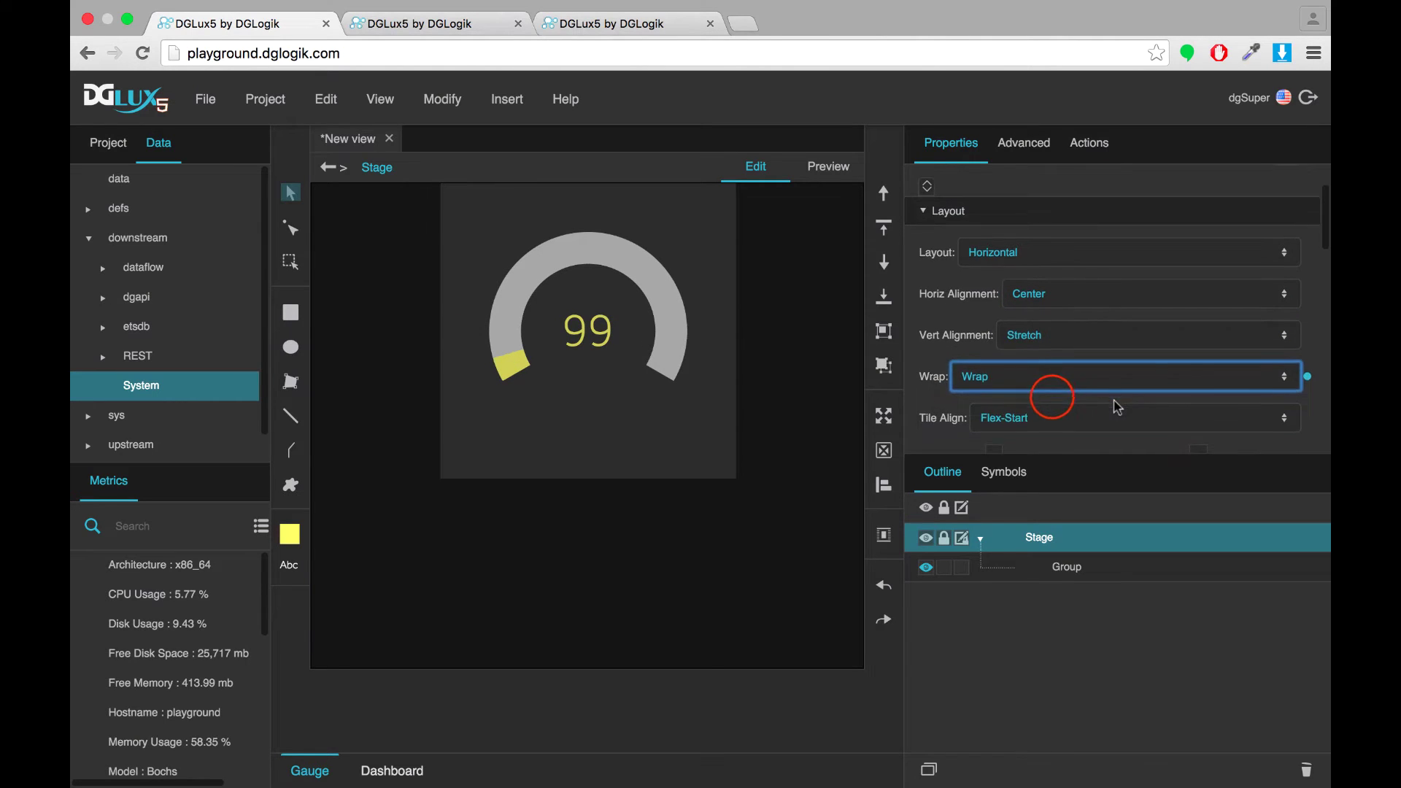
scroll(1167, 416, down, 2)
click(1072, 570)
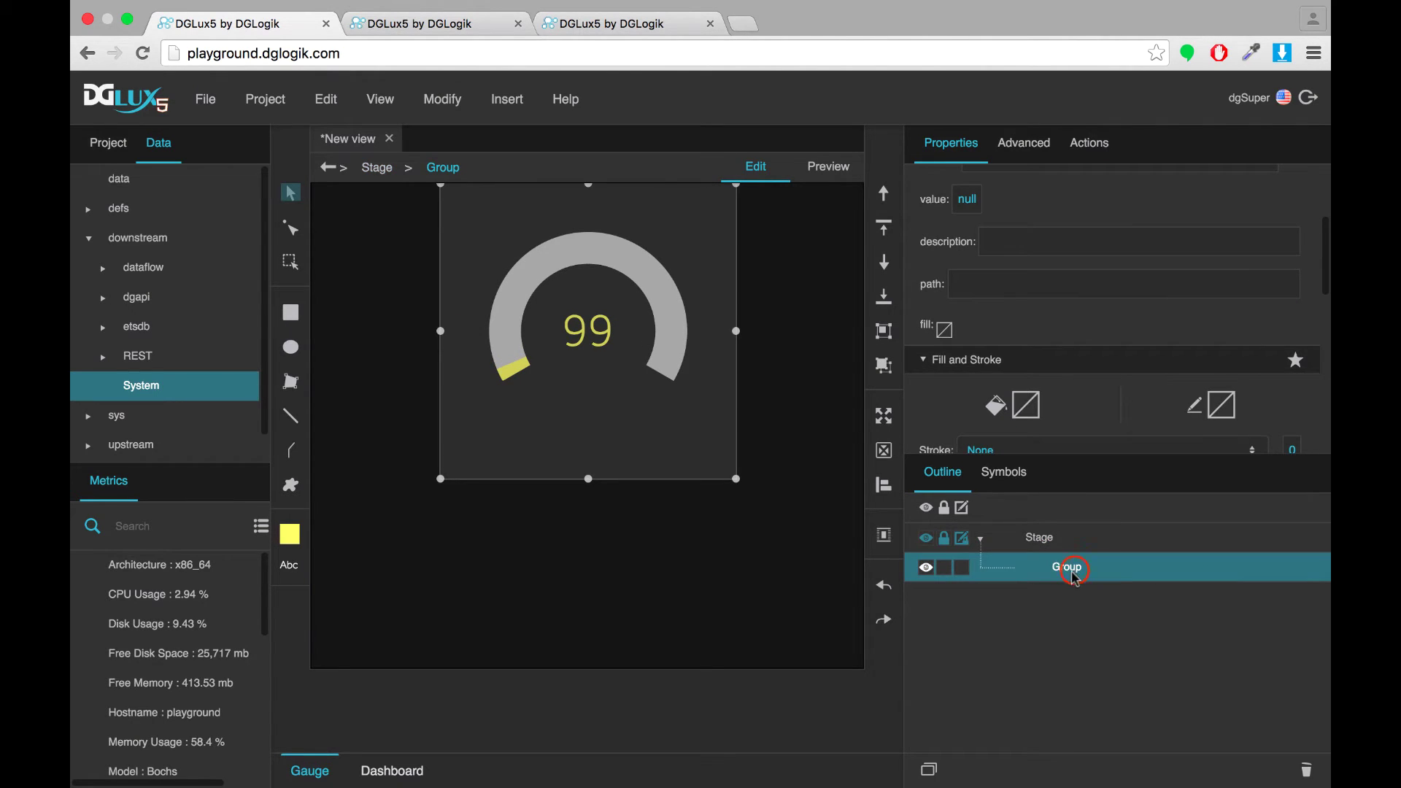
Duplicate the gauge three times to make four gauges.
click(928, 769)
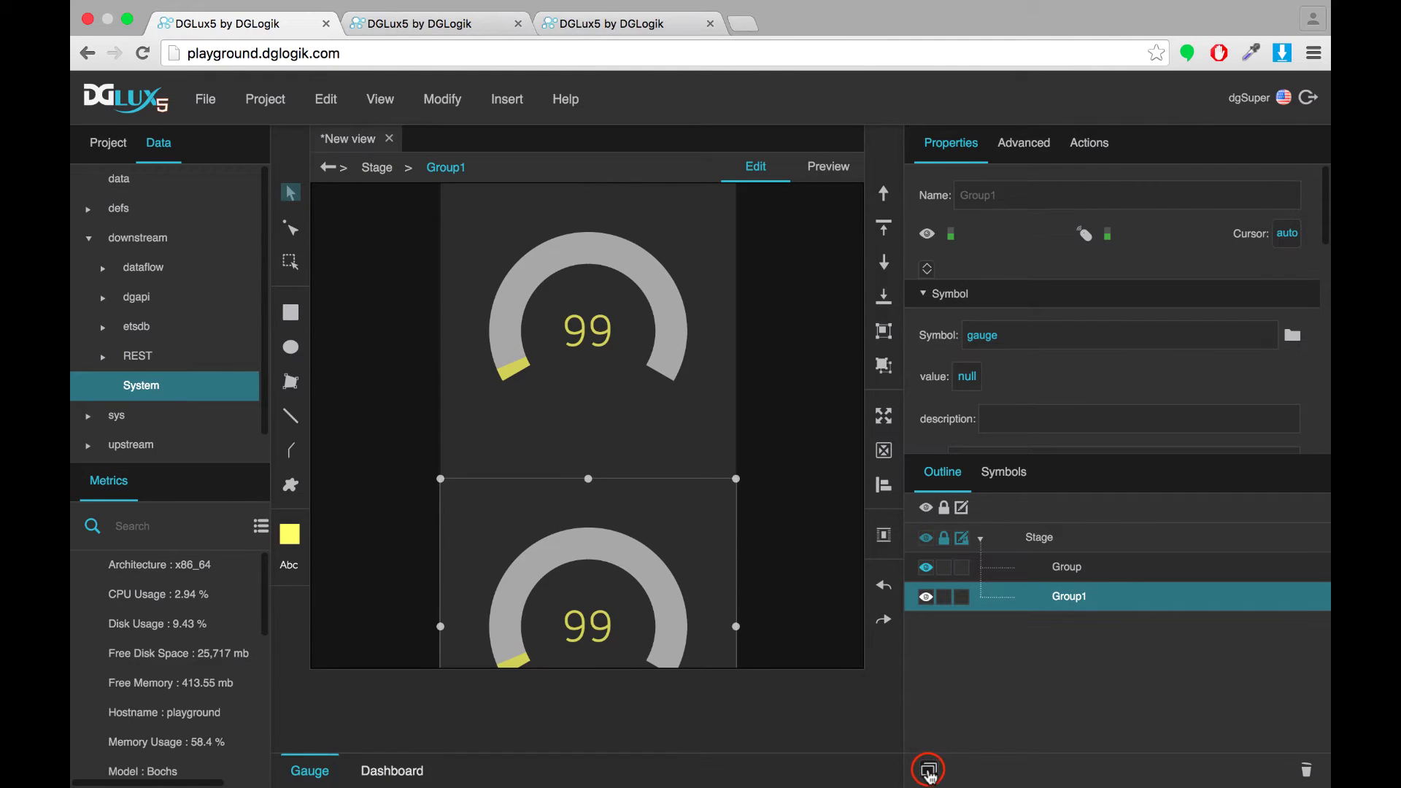
click(928, 770)
click(929, 770)
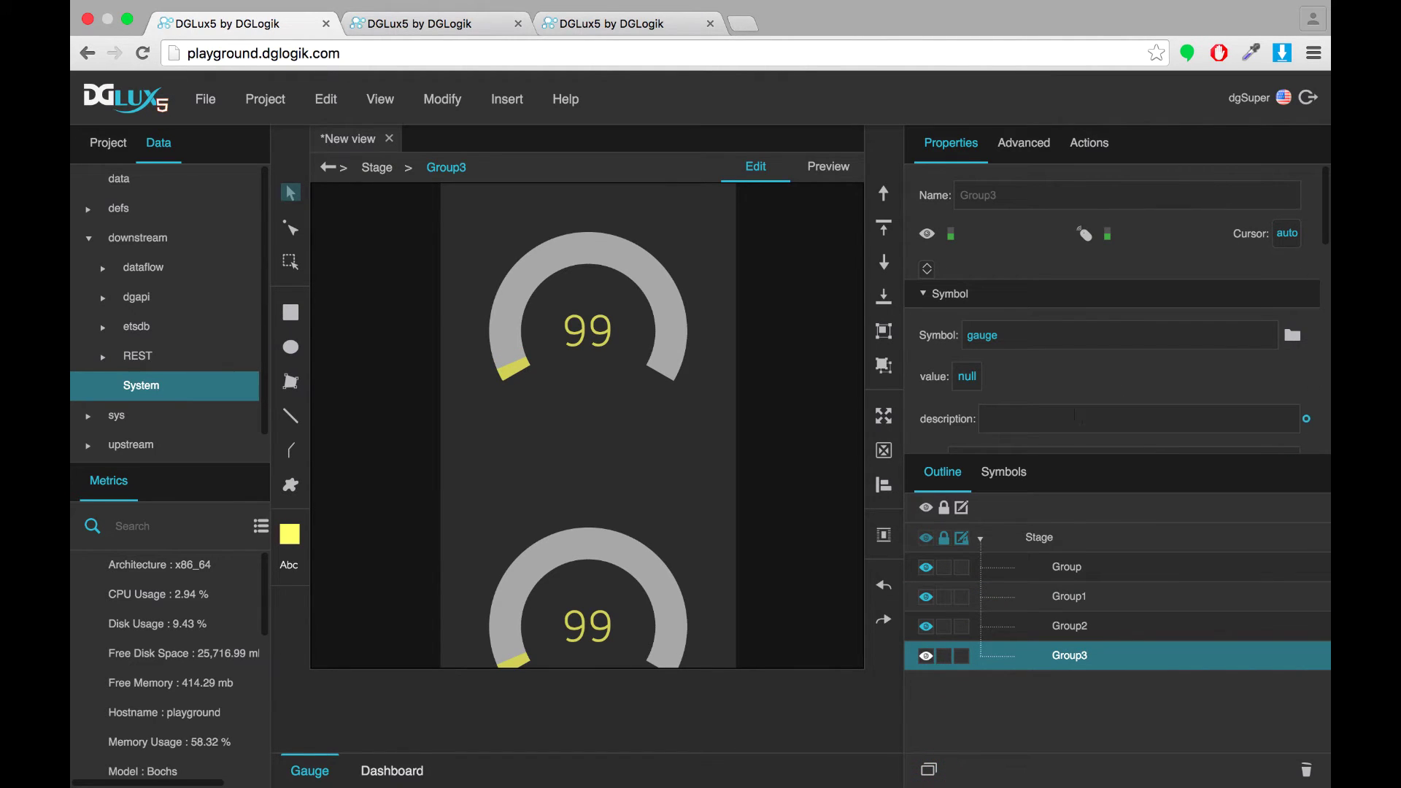
Set the stage's vertical and horizontal gaps to 10 and linked padding to 10.
click(1039, 538)
scroll(988, 325, down, 3)
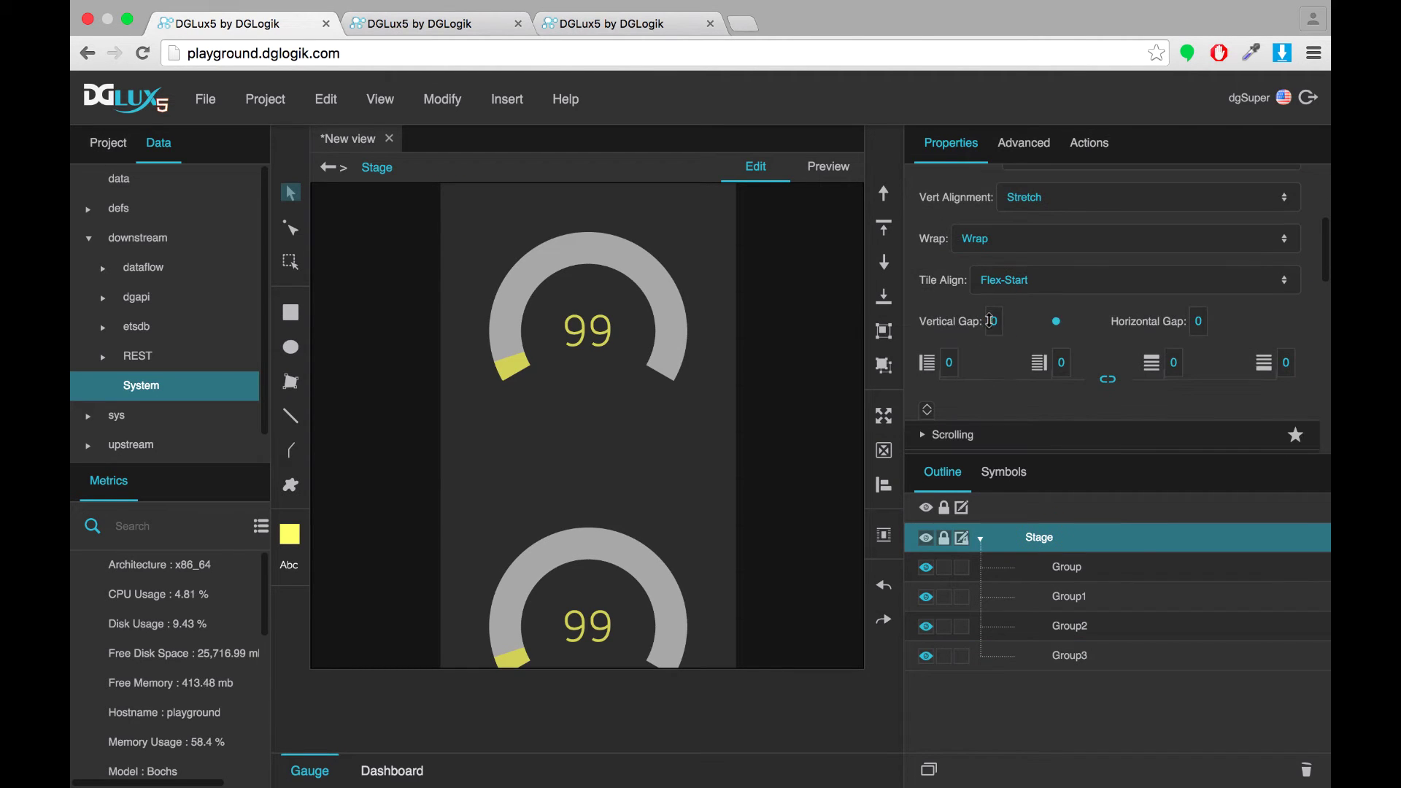
click(991, 321)
text(10)
key(Return)
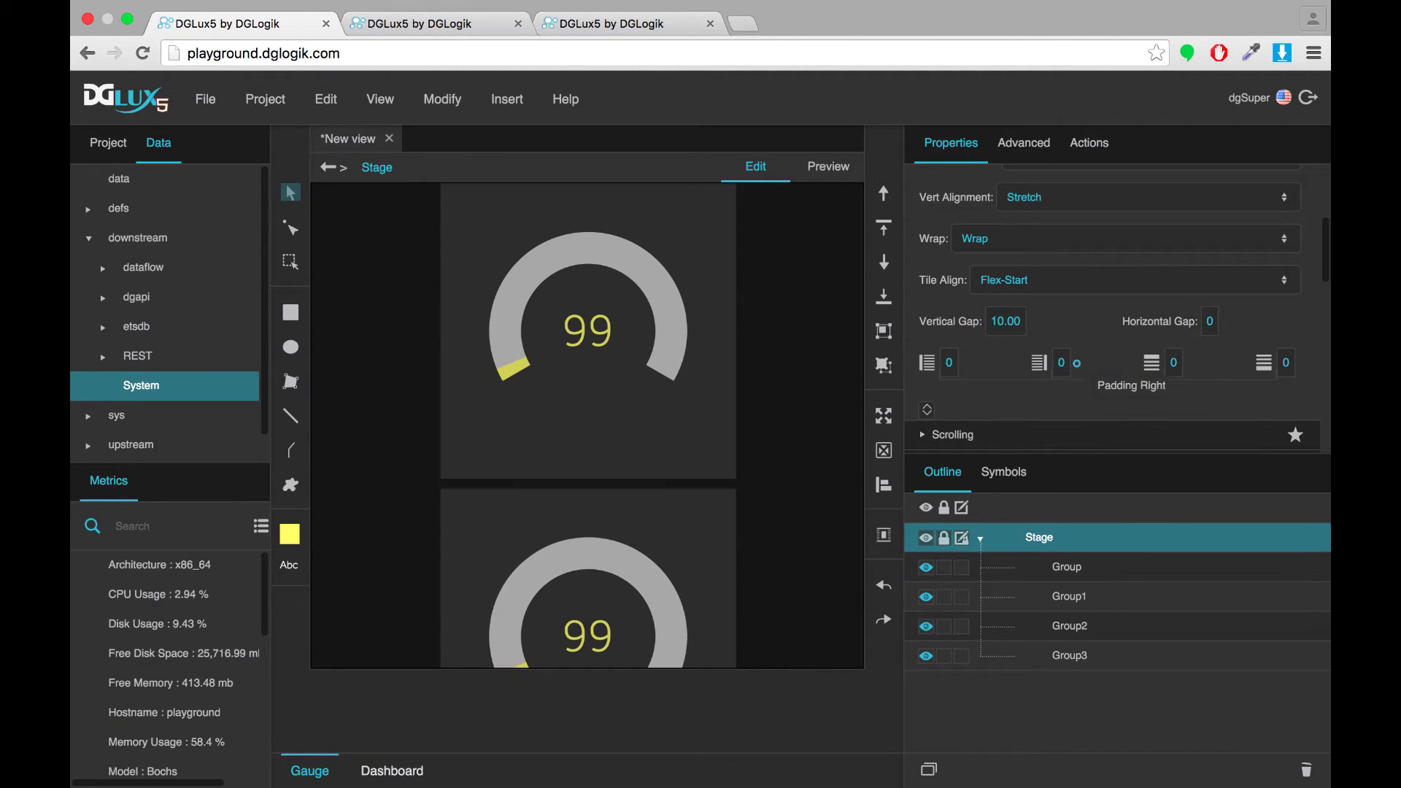
click(1209, 322)
text(10)
key(Return)
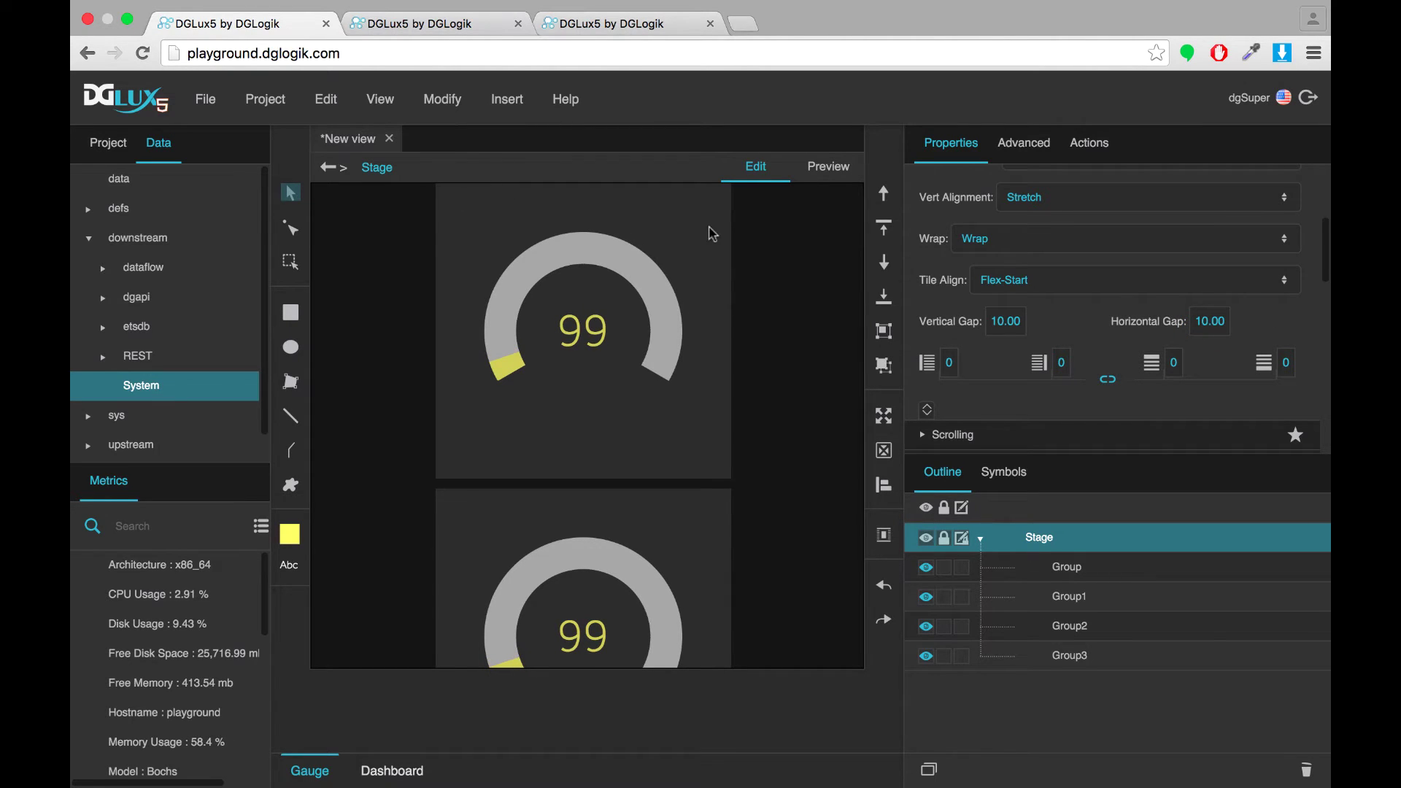
click(1107, 380)
click(1060, 363)
text(10)
key(Return)
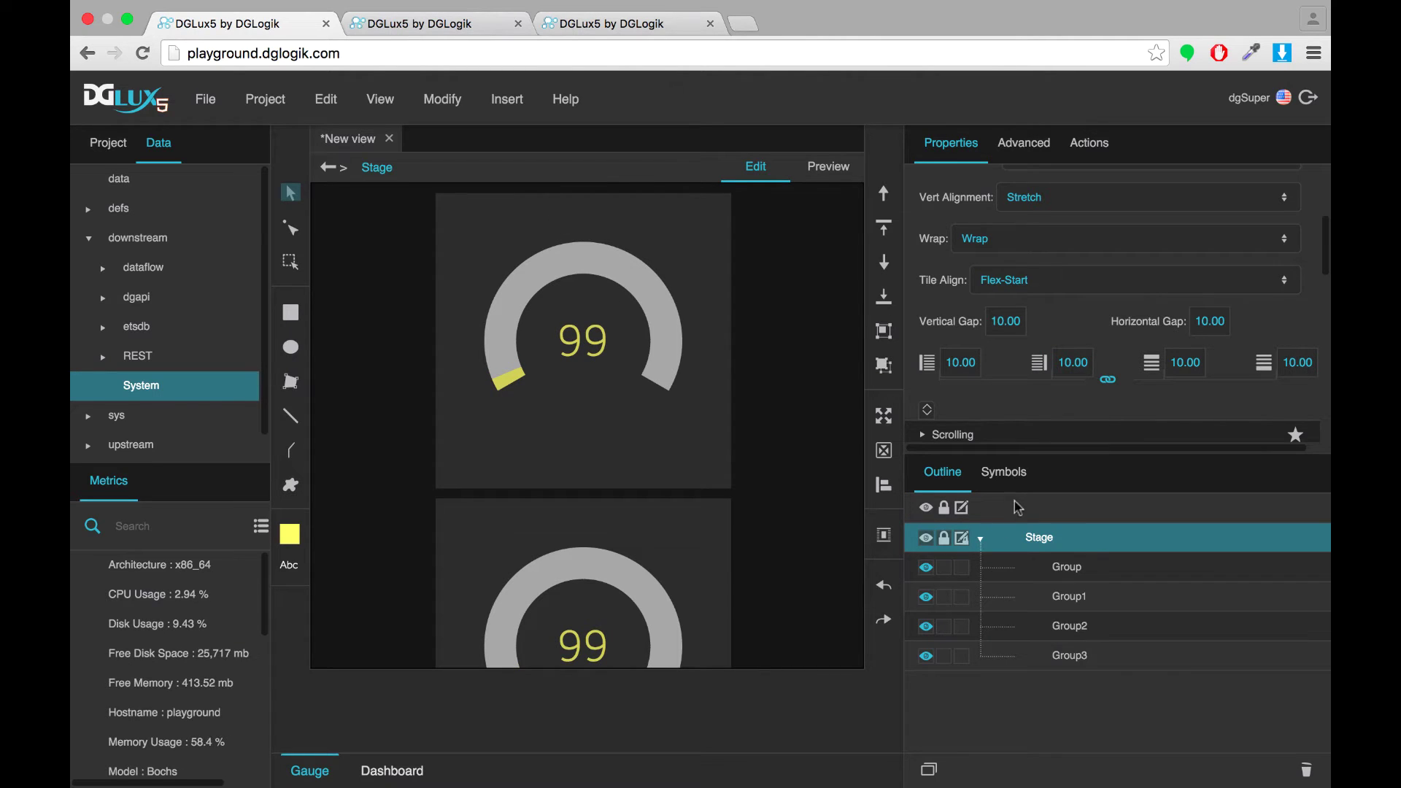
Set the stage's horizontal and vertical scrolling to Auto.
scroll(963, 329, down, 3)
click(925, 286)
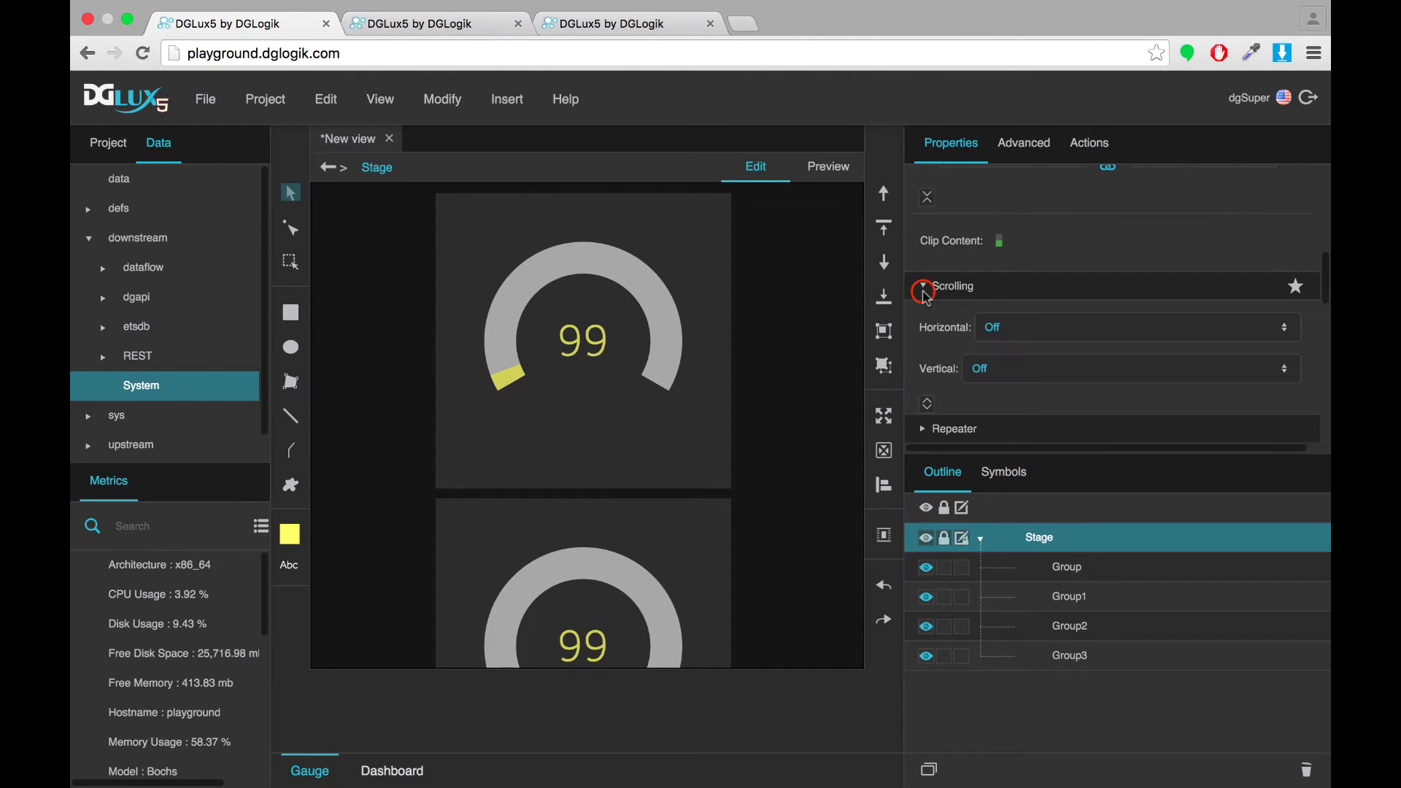
click(1009, 322)
click(1006, 356)
click(991, 365)
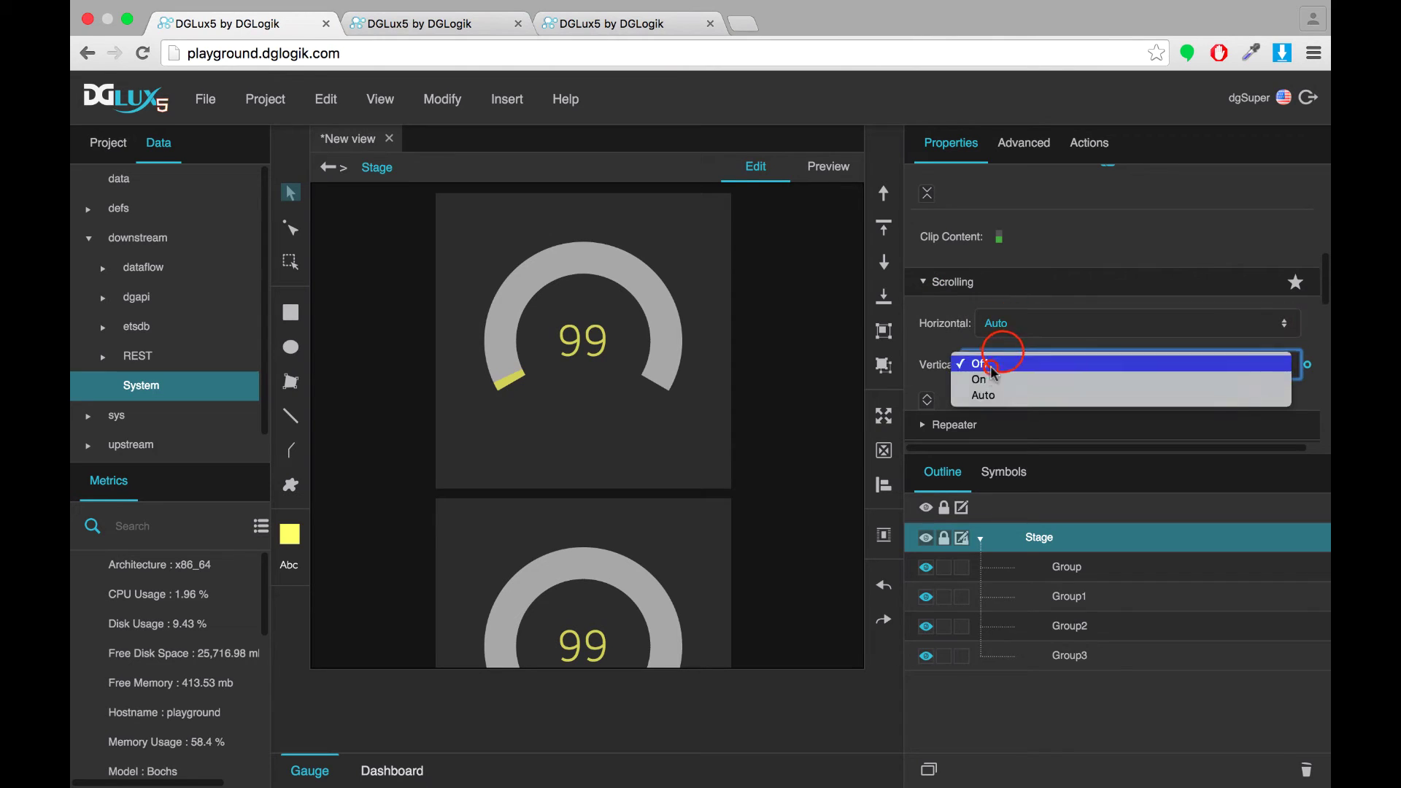
click(994, 393)
scroll(799, 416, down, 3)
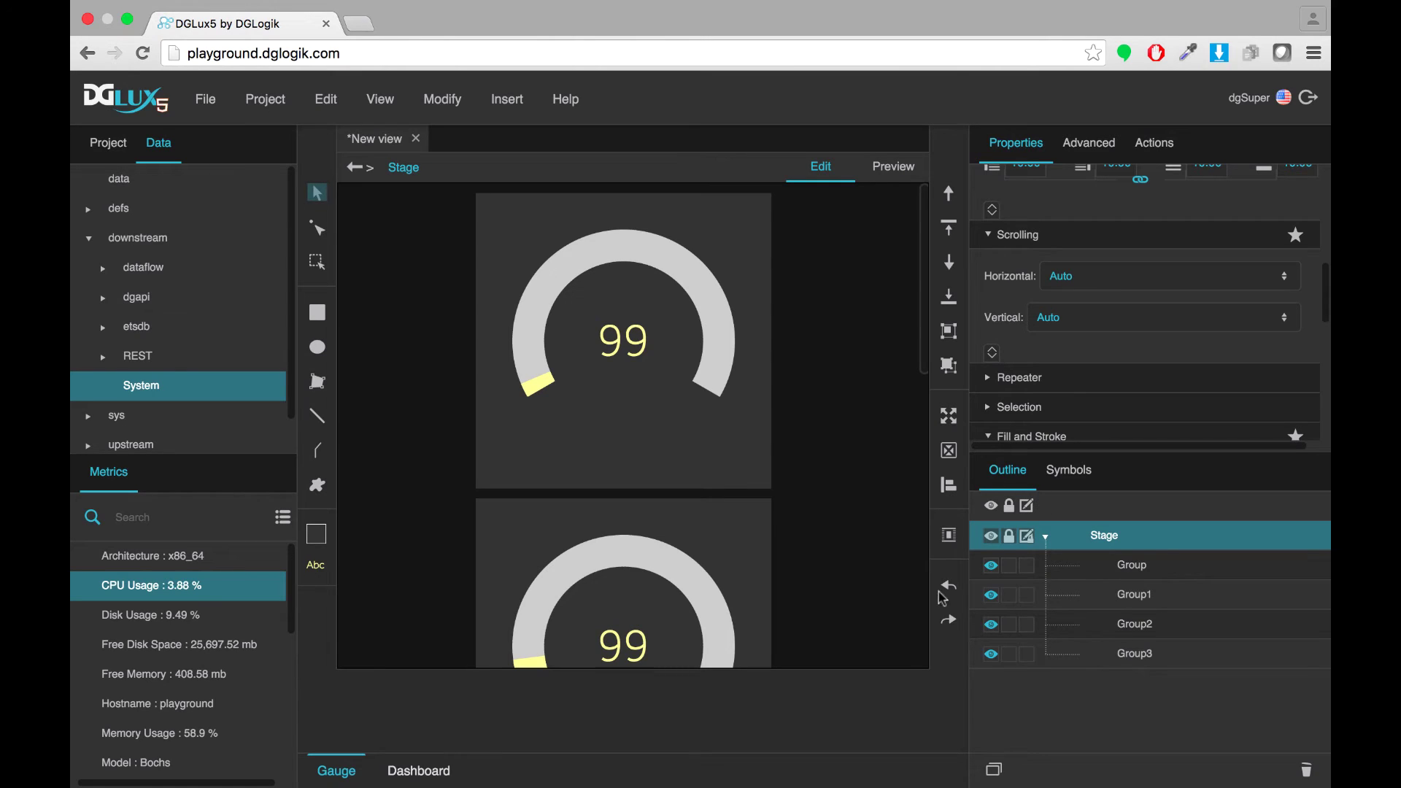
Bind the first gauge's path to CPU Usage and give it the description 'CPU Usage'.
click(1129, 566)
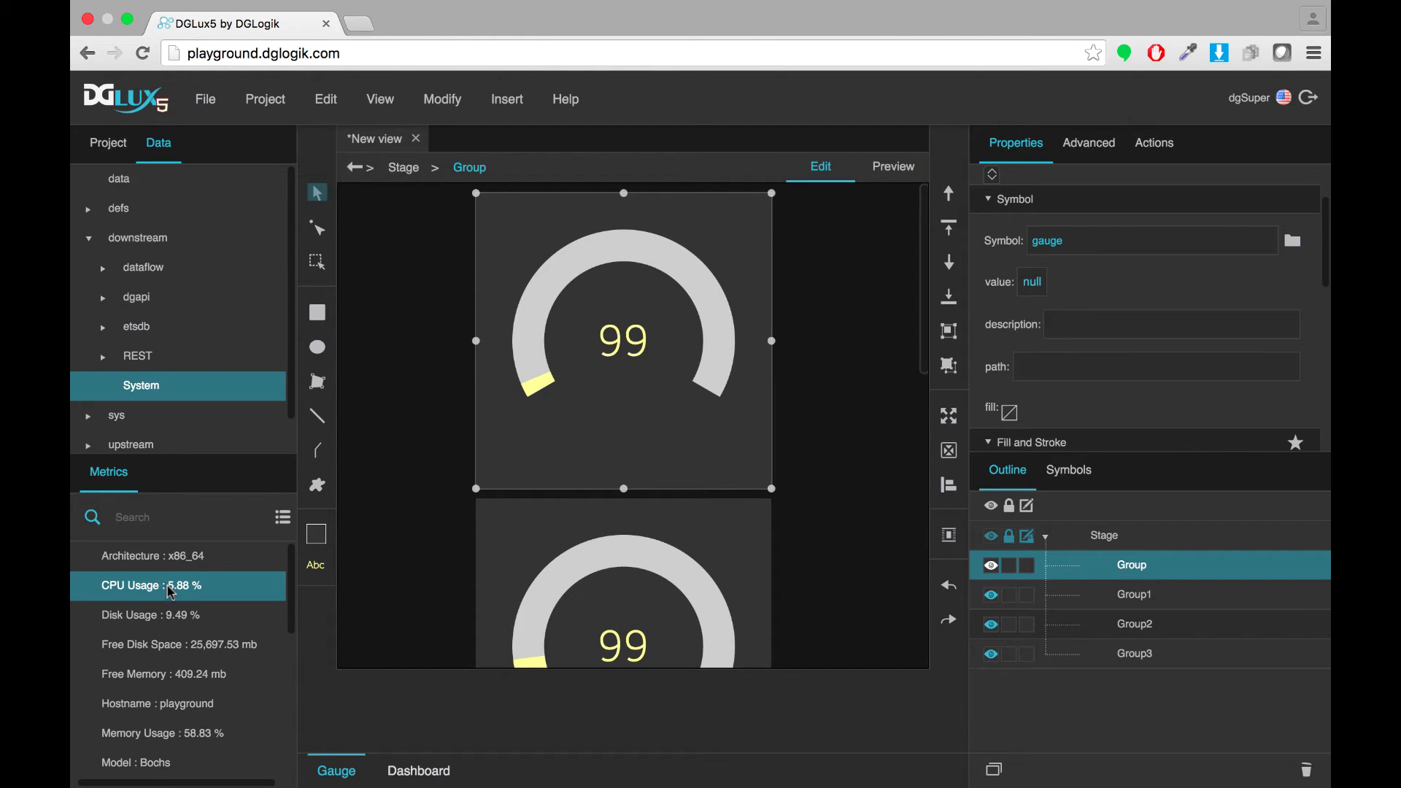
drag(170, 591, 1072, 373)
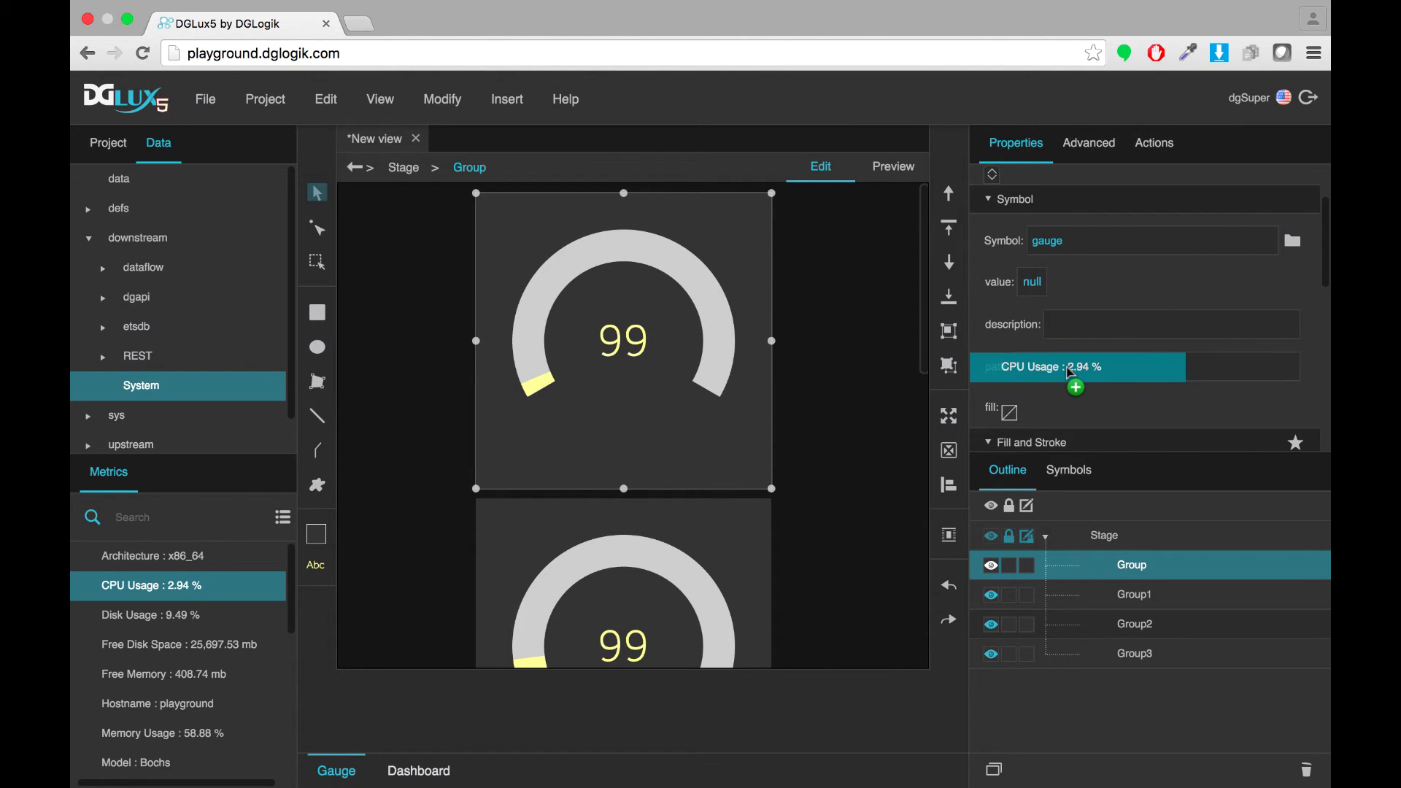
drag(1071, 374, 1071, 373)
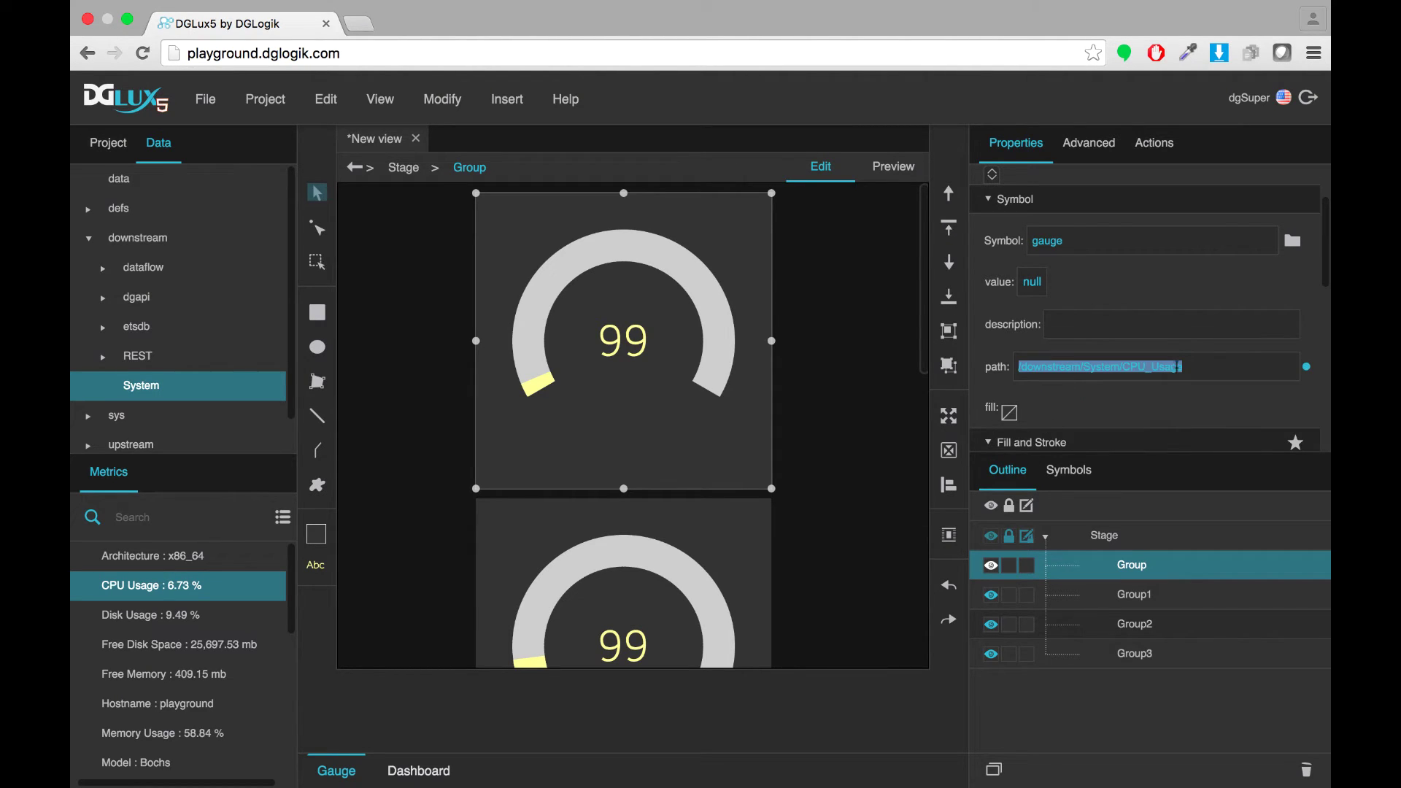
click(1207, 357)
click(1125, 313)
text(CPU Usage)
Bind the second and third gauges' paths to the Disk Usage and Memory Usage metrics.
click(1124, 593)
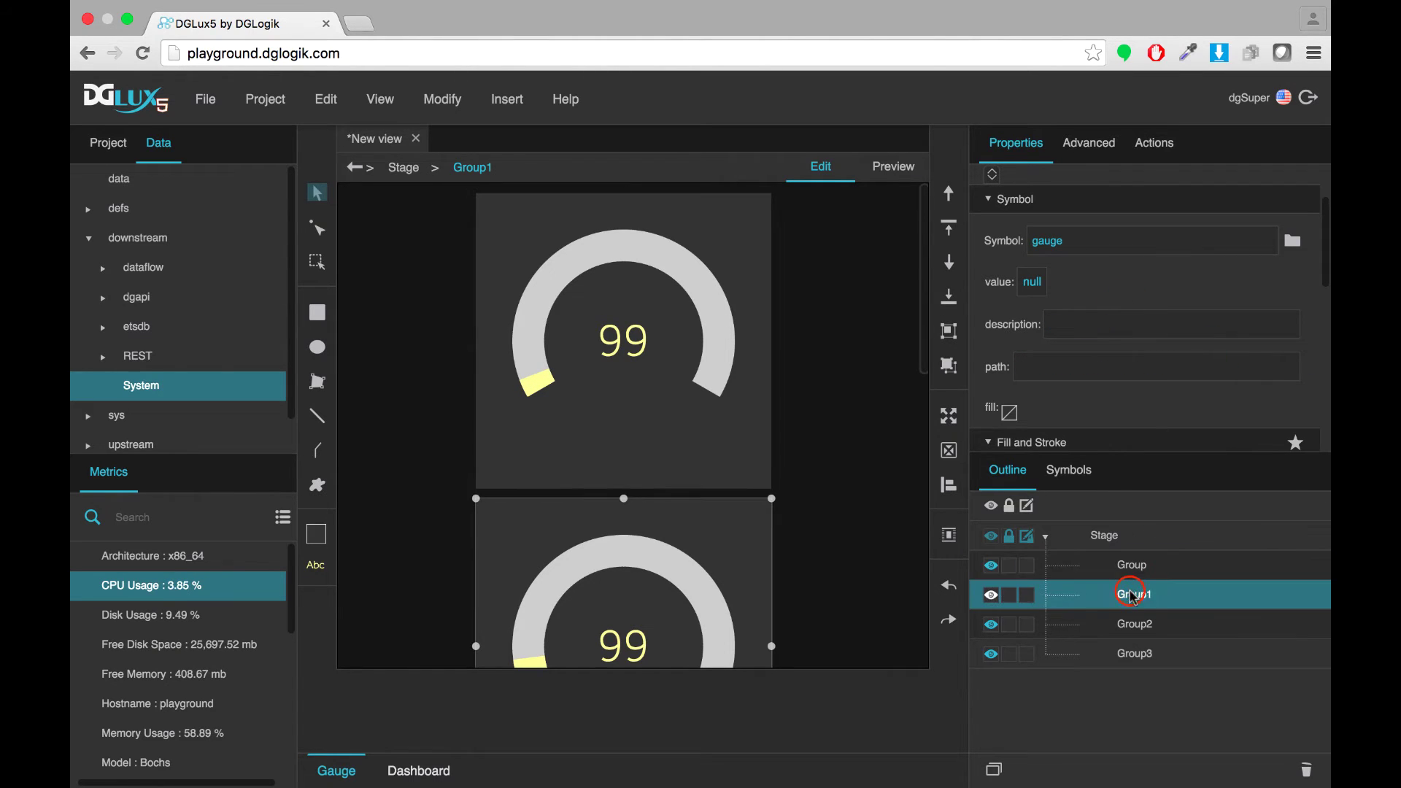
click(177, 620)
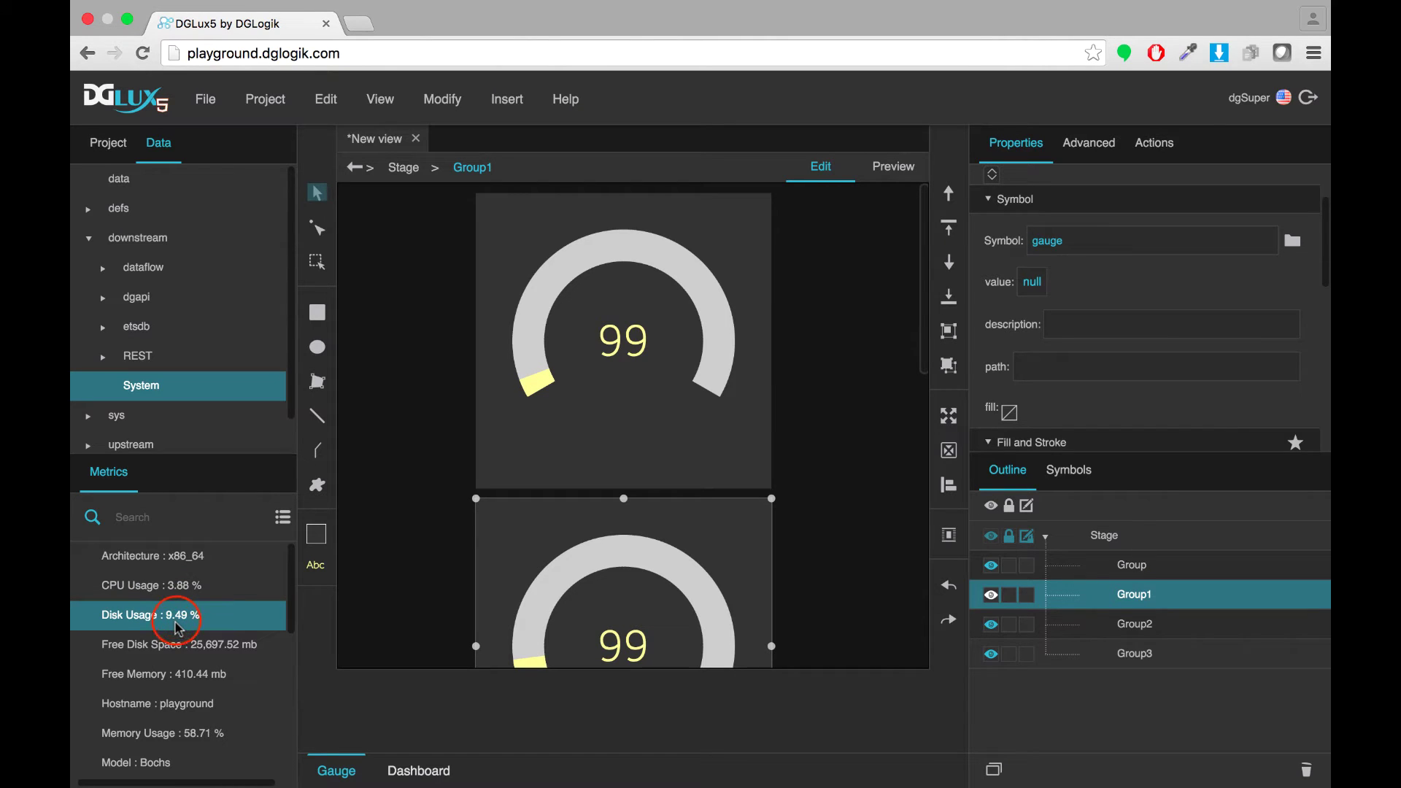
drag(181, 629, 1050, 372)
scroll(832, 525, down, 2)
scroll(854, 391, down, 5)
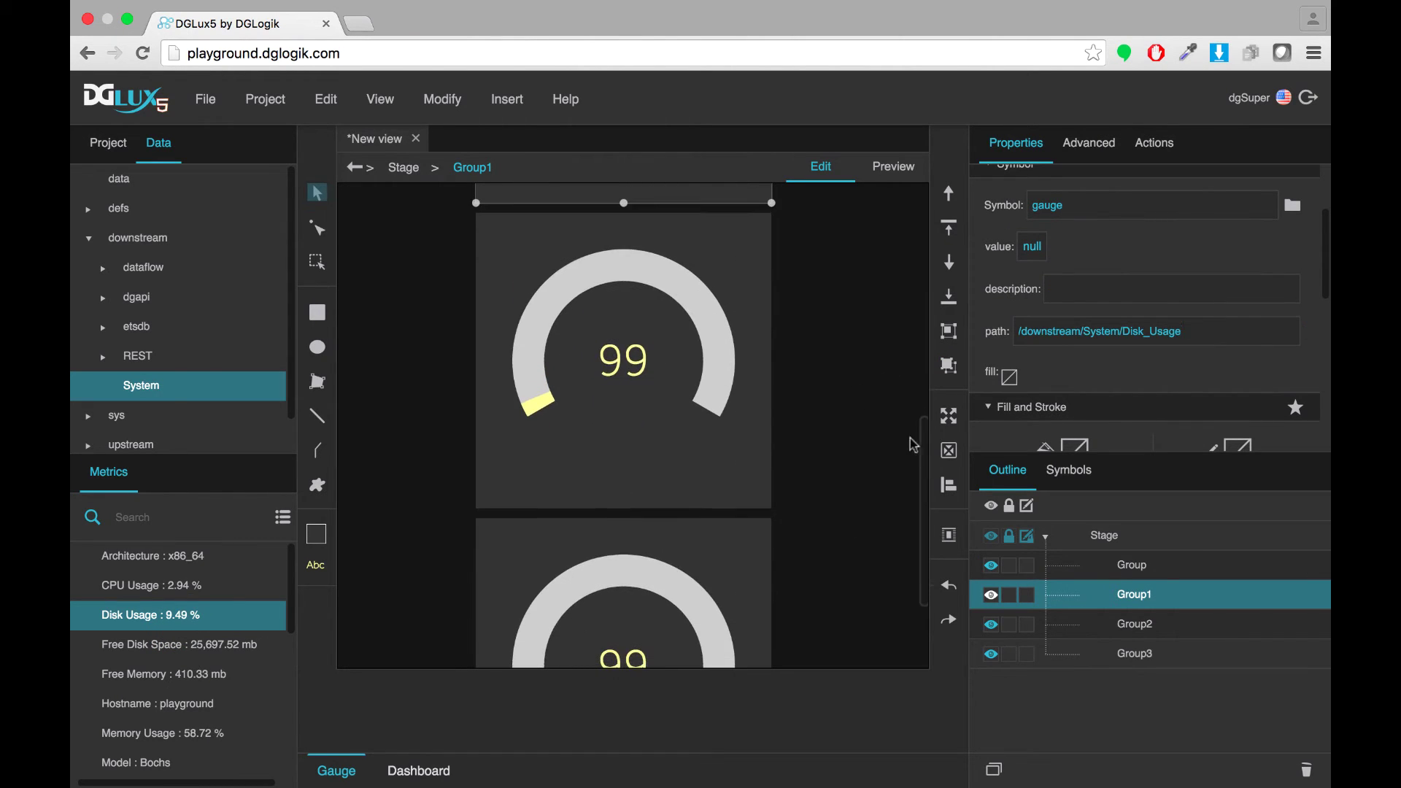
click(1133, 624)
scroll(199, 665, down, 3)
click(208, 634)
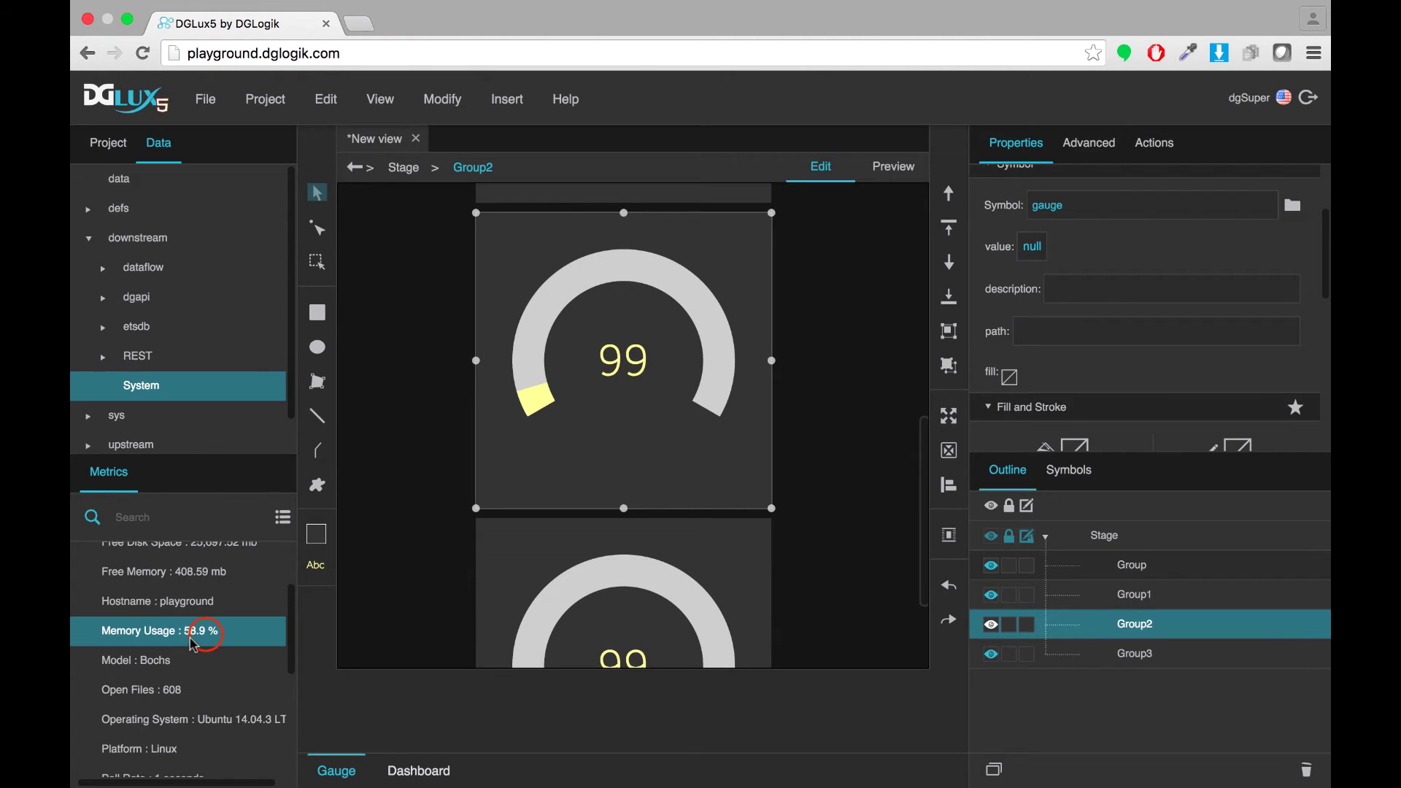
drag(199, 640, 1101, 334)
Bind Group3's path to the Processes metric and give it the description 'Processes'.
scroll(754, 554, down, 4)
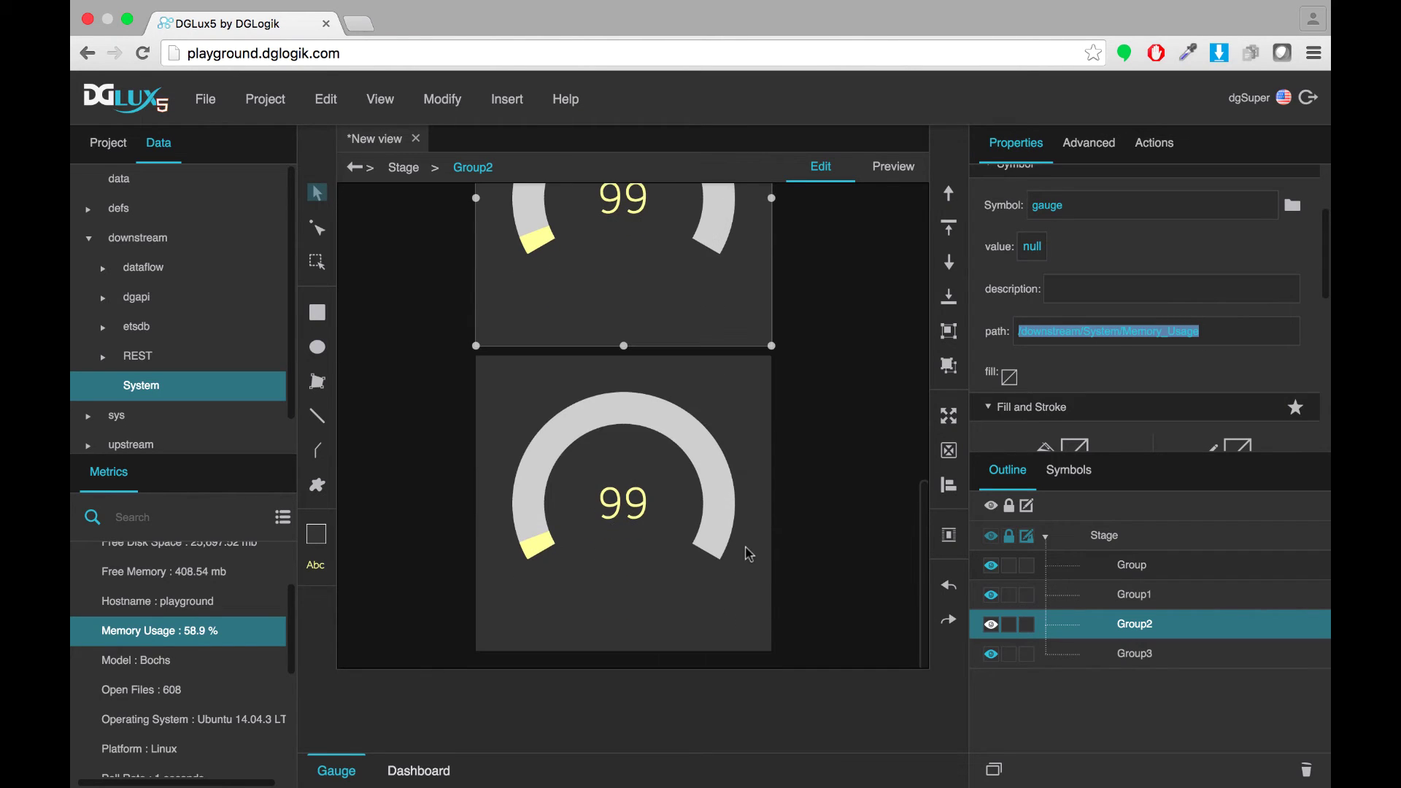
click(1126, 648)
scroll(227, 649, down, 3)
scroll(226, 649, down, 1)
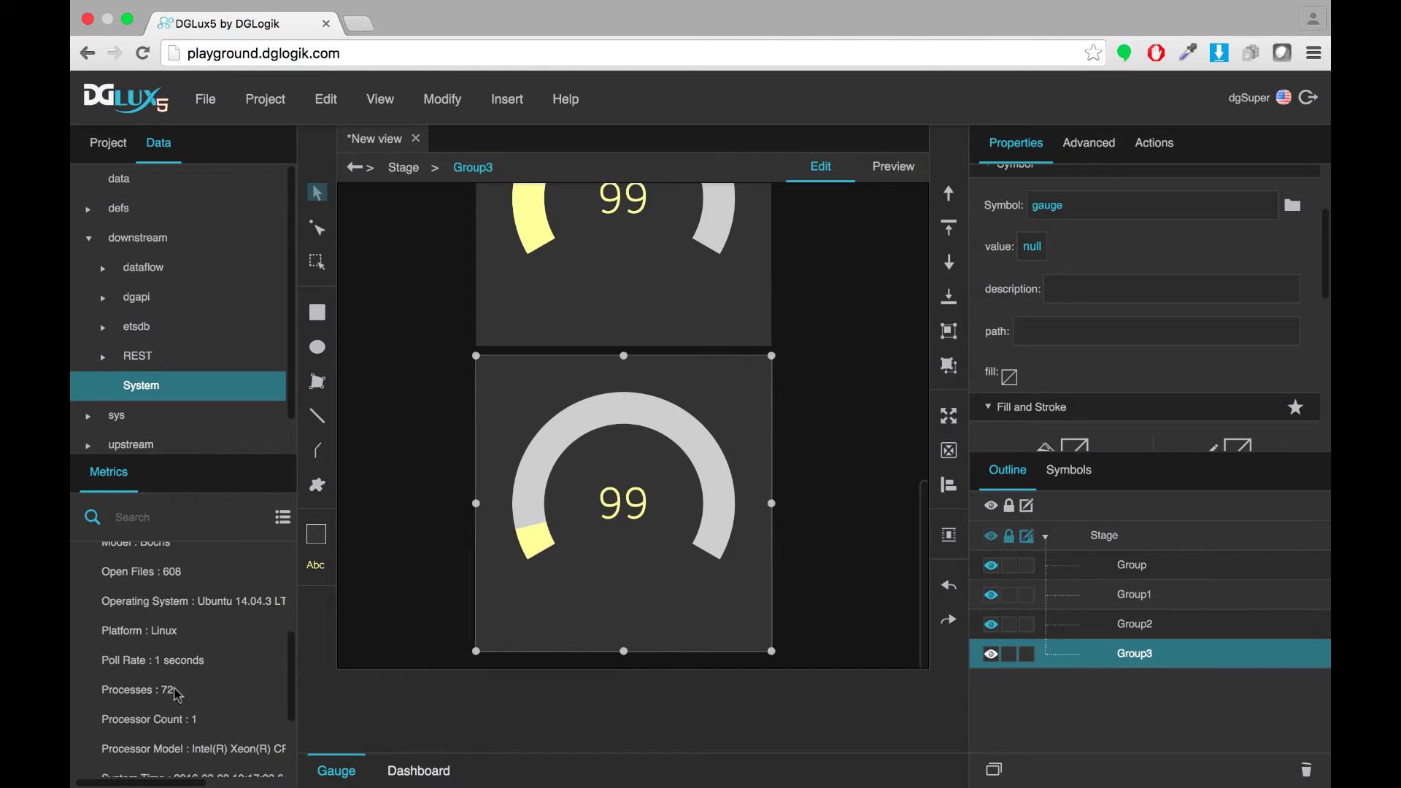
click(160, 699)
drag(170, 699, 1060, 343)
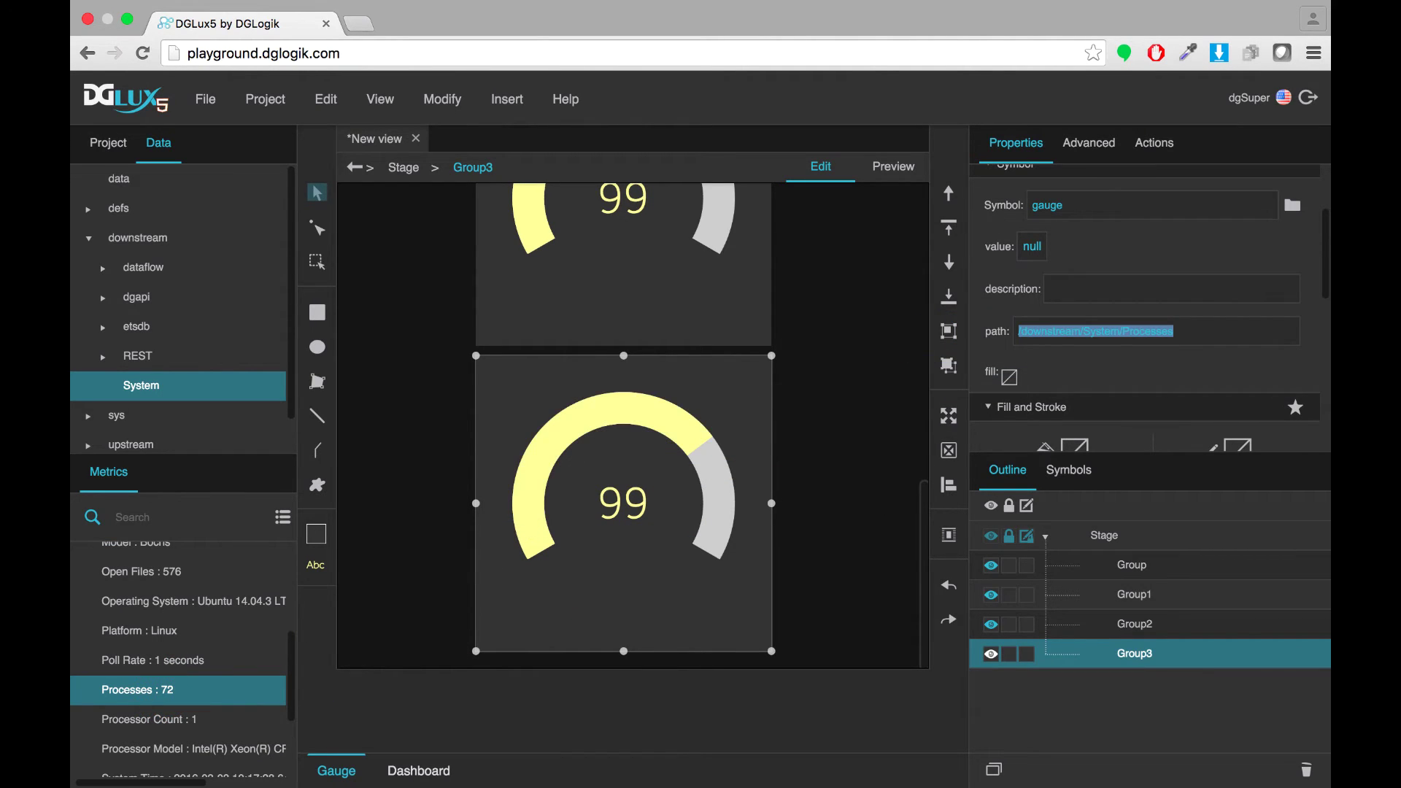
click(1075, 282)
text(Processes)
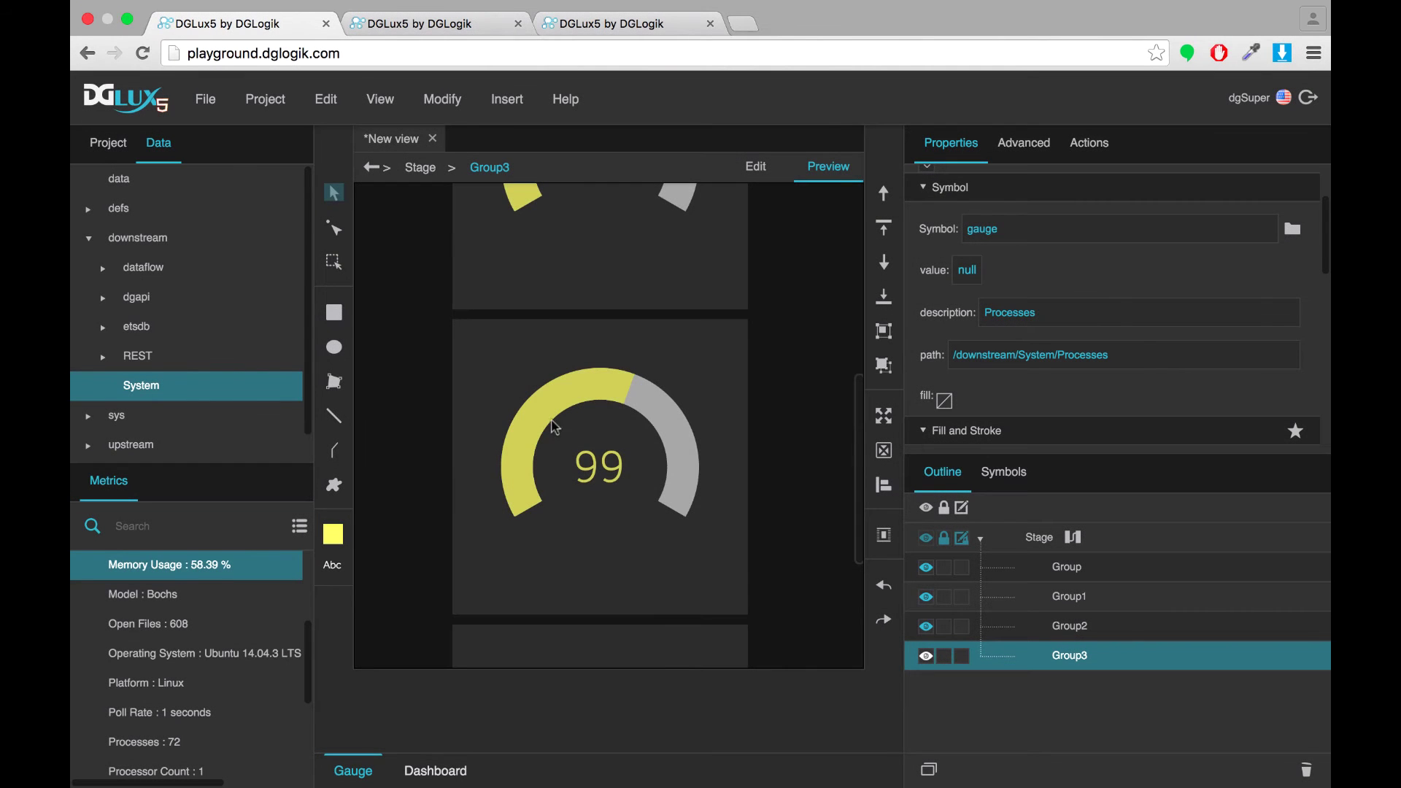
Bind the CPU gauge's value to the CPU Usage metric with expression [#.#]%.
scroll(557, 432, down, 2)
scroll(583, 433, up, 2)
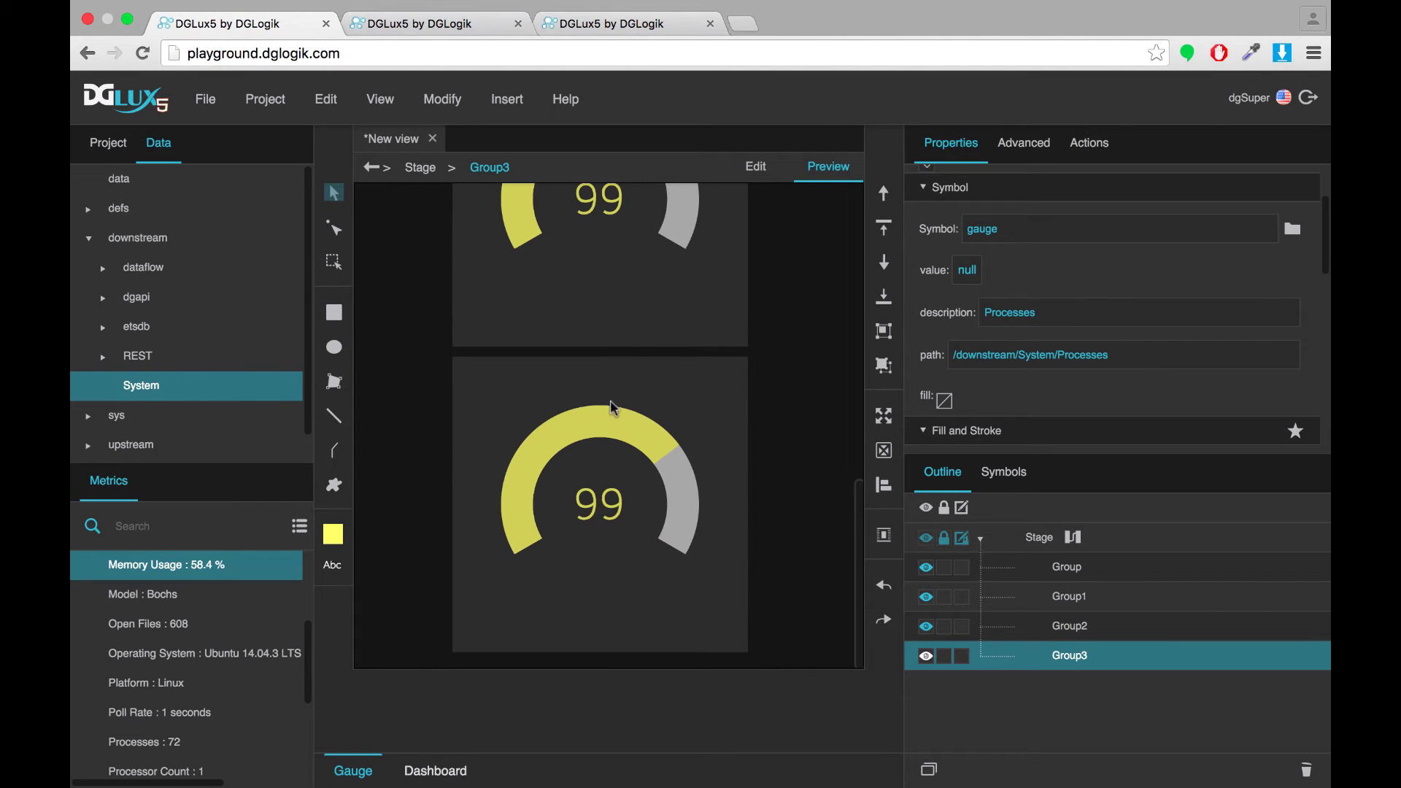
scroll(626, 489, up, 2)
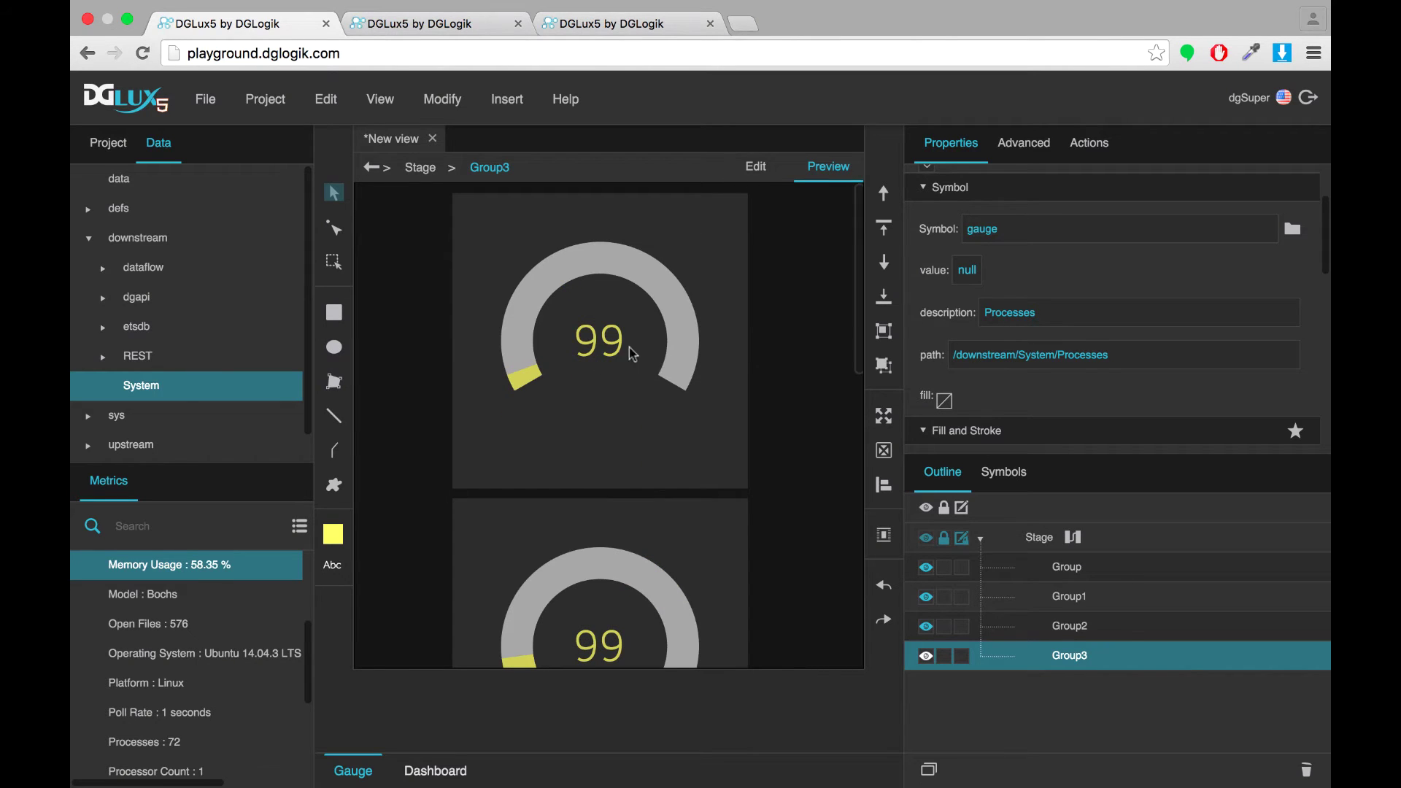
click(597, 350)
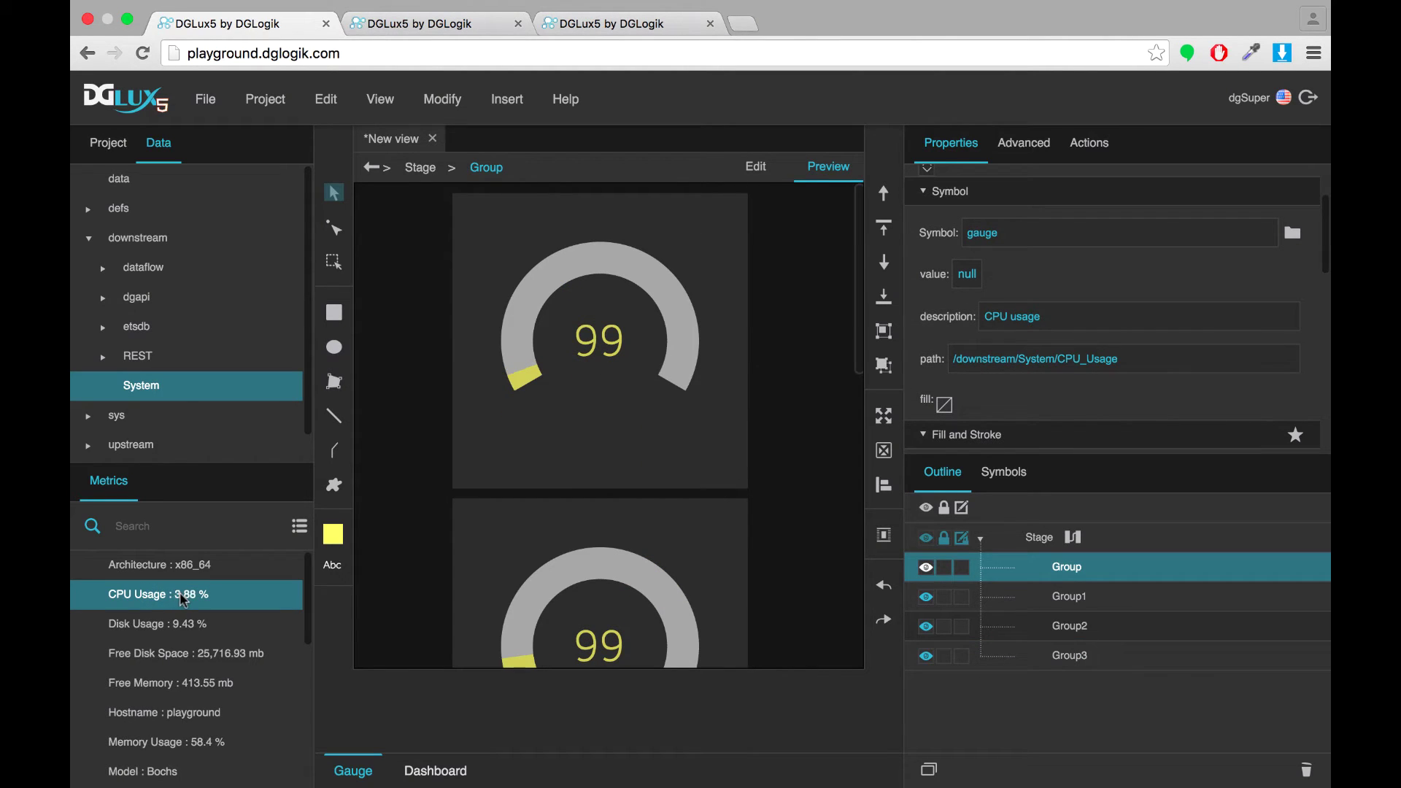
drag(183, 598, 987, 274)
click(521, 423)
click(662, 422)
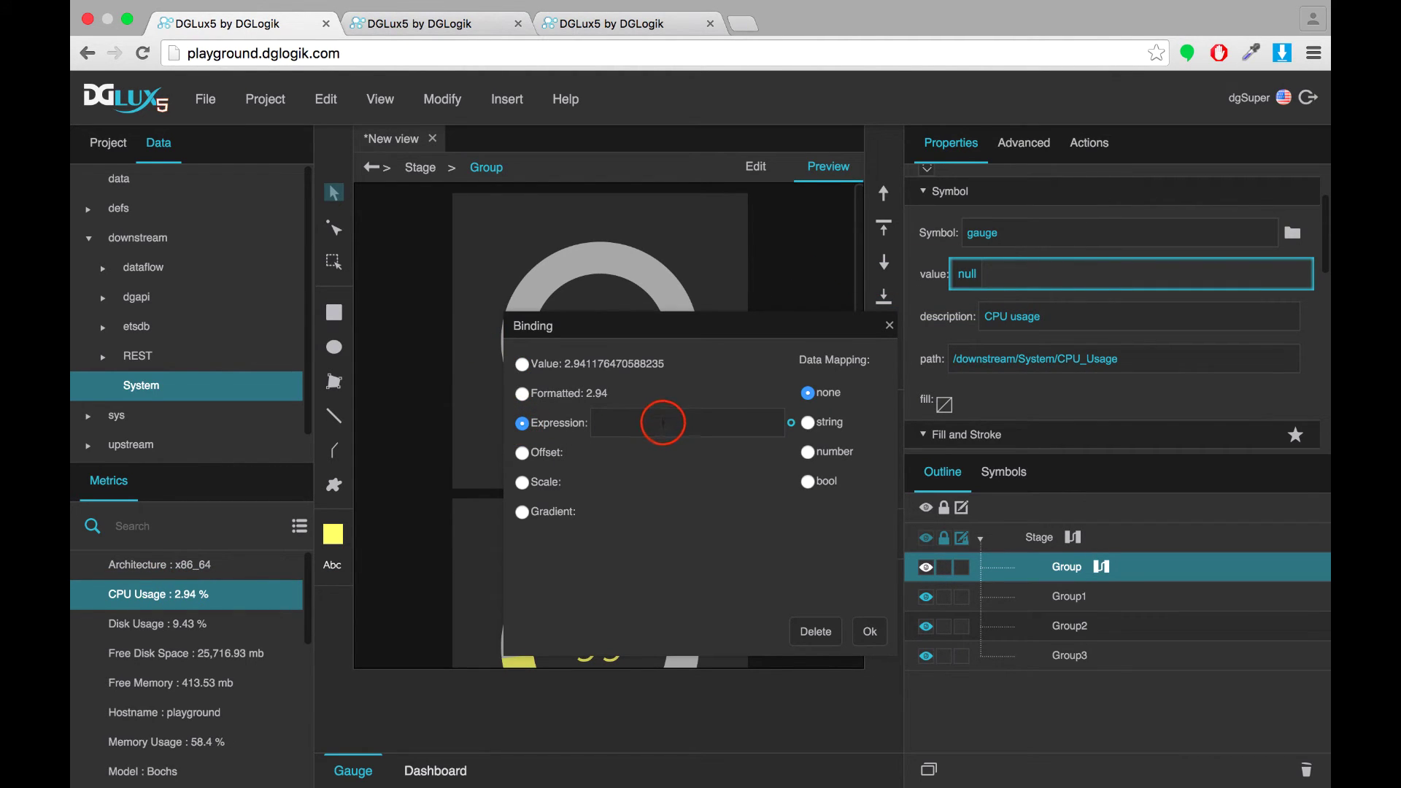
text([#.#]%)
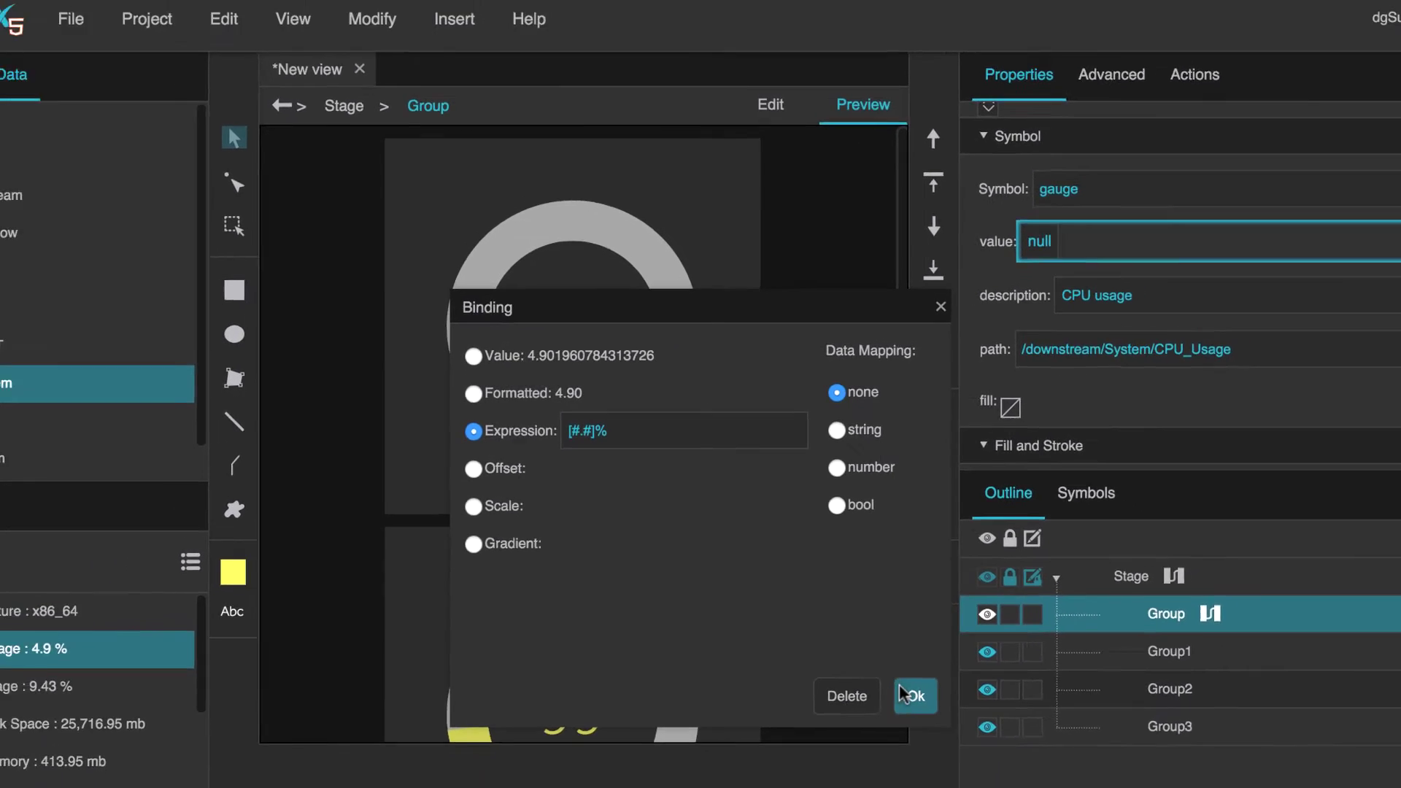
click(951, 746)
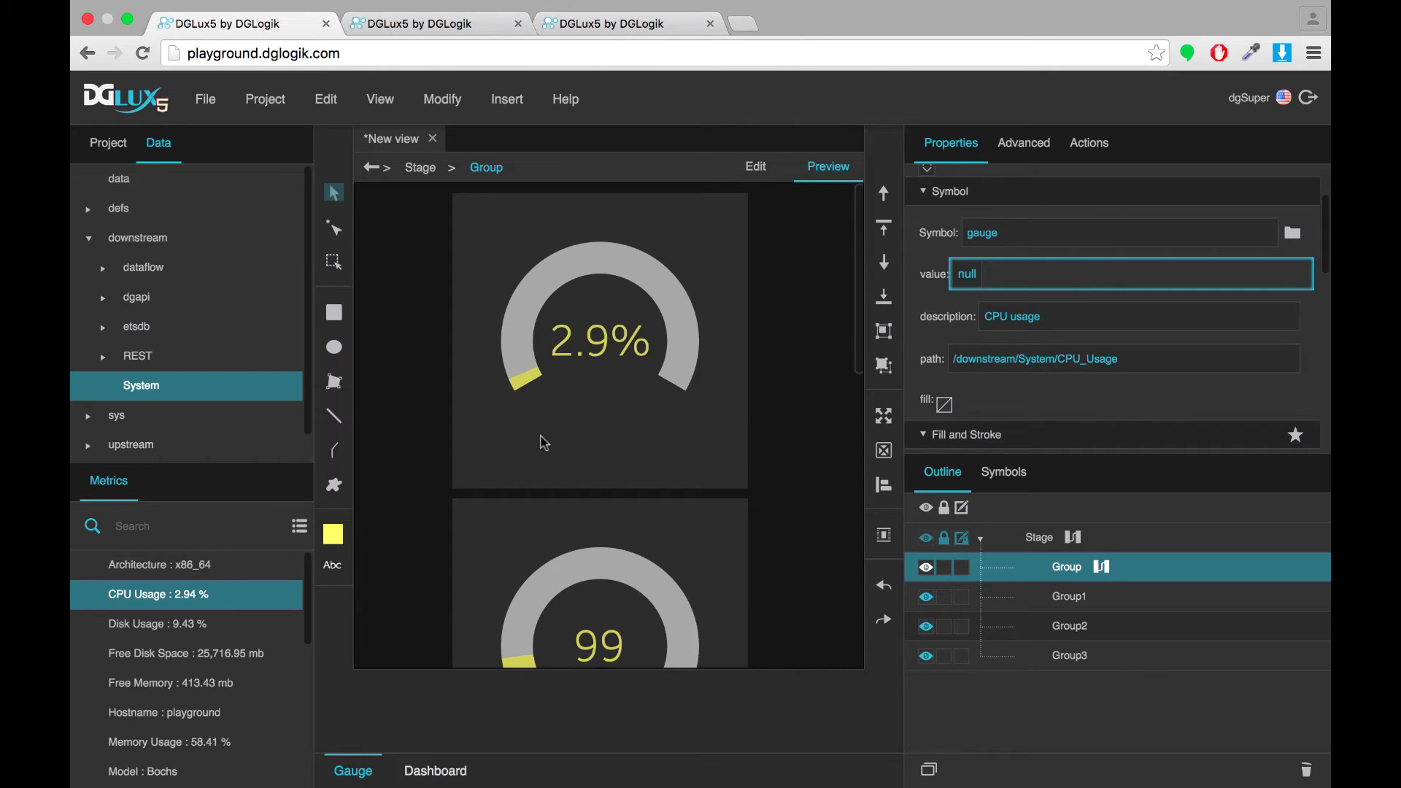
Bind the Group1 disk gauge's value to Disk Usage as a one-decimal percentage.
click(1065, 597)
drag(187, 626, 971, 276)
click(522, 424)
click(657, 420)
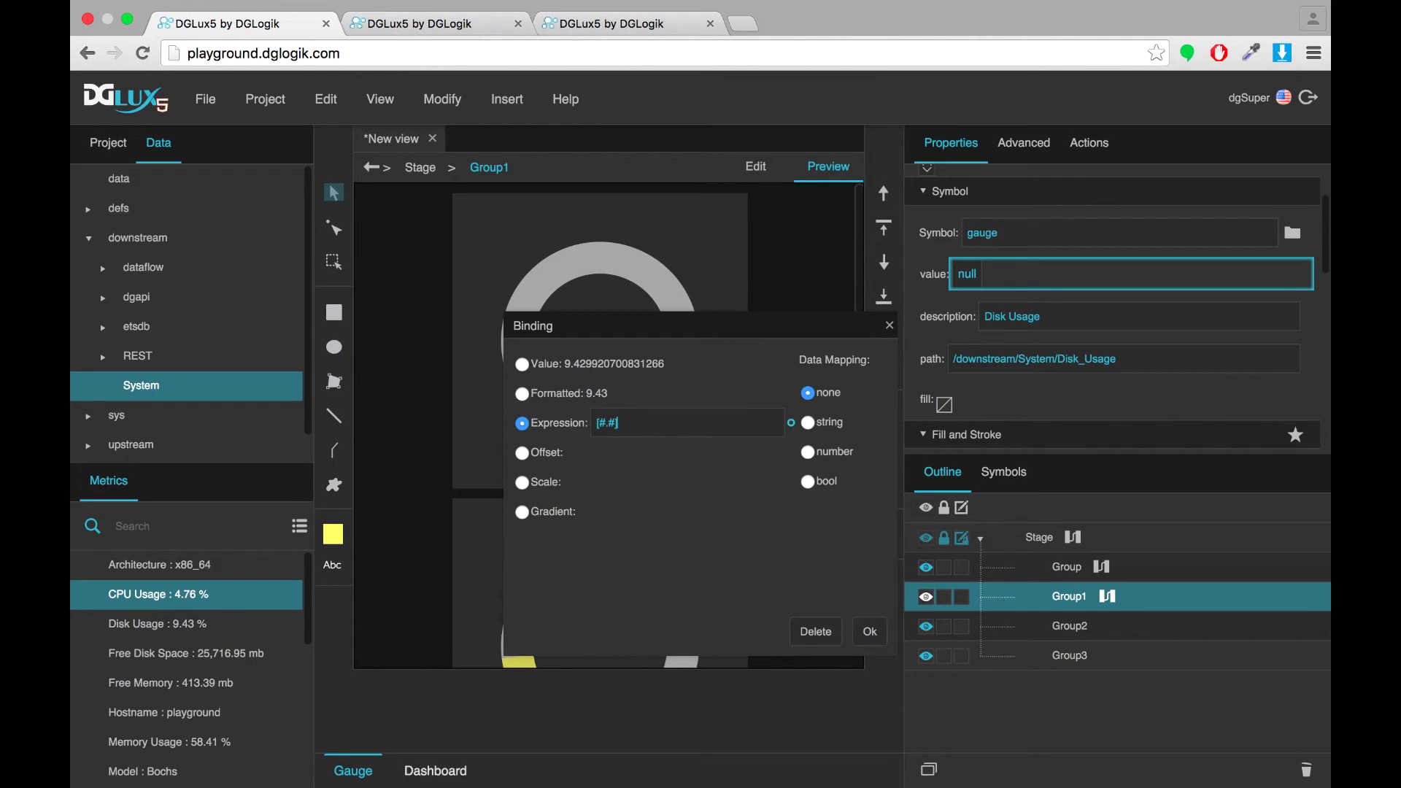
text(%)
click(868, 629)
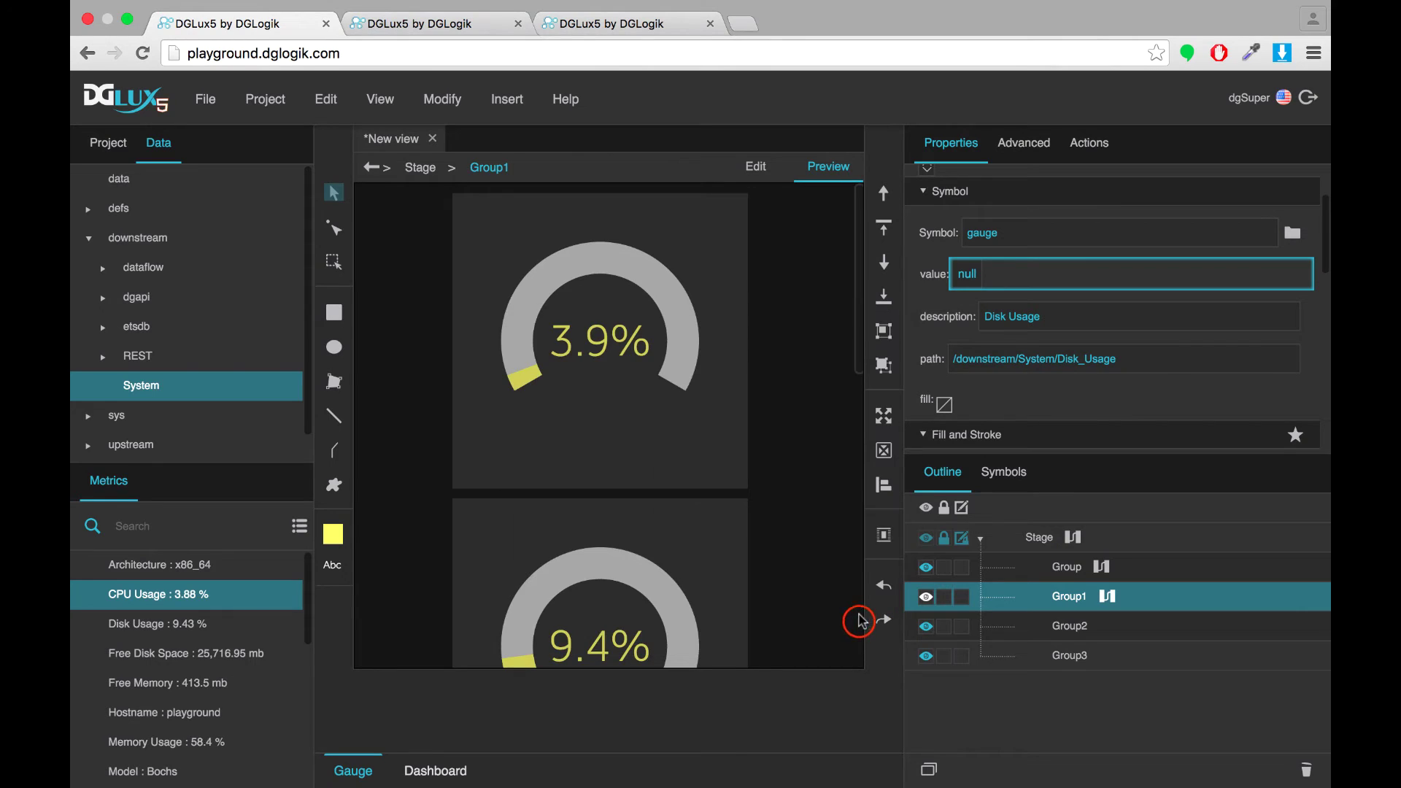
Bind the Group2 memory gauge's value to Memory Usage as a one-decimal percentage.
scroll(569, 523, down, 4)
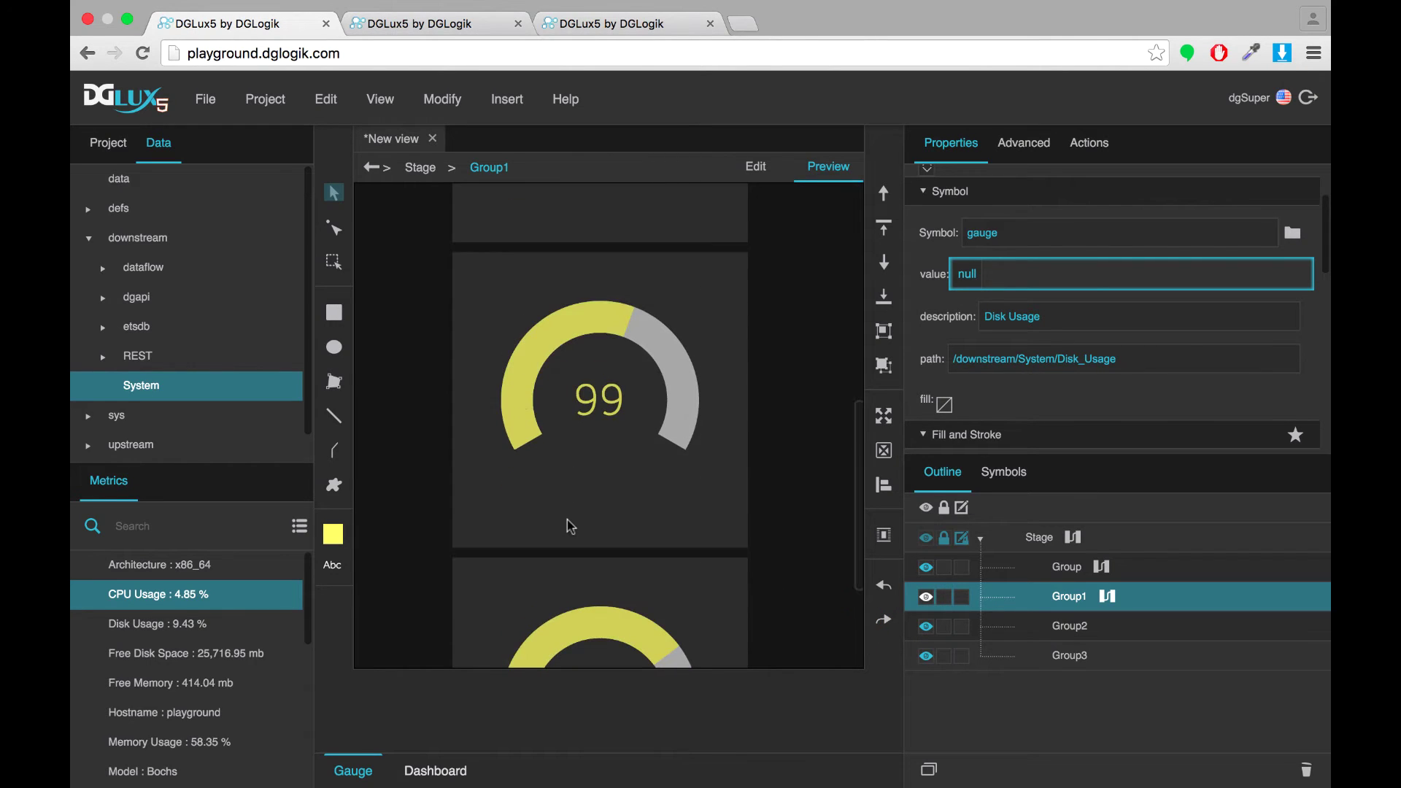
click(1055, 622)
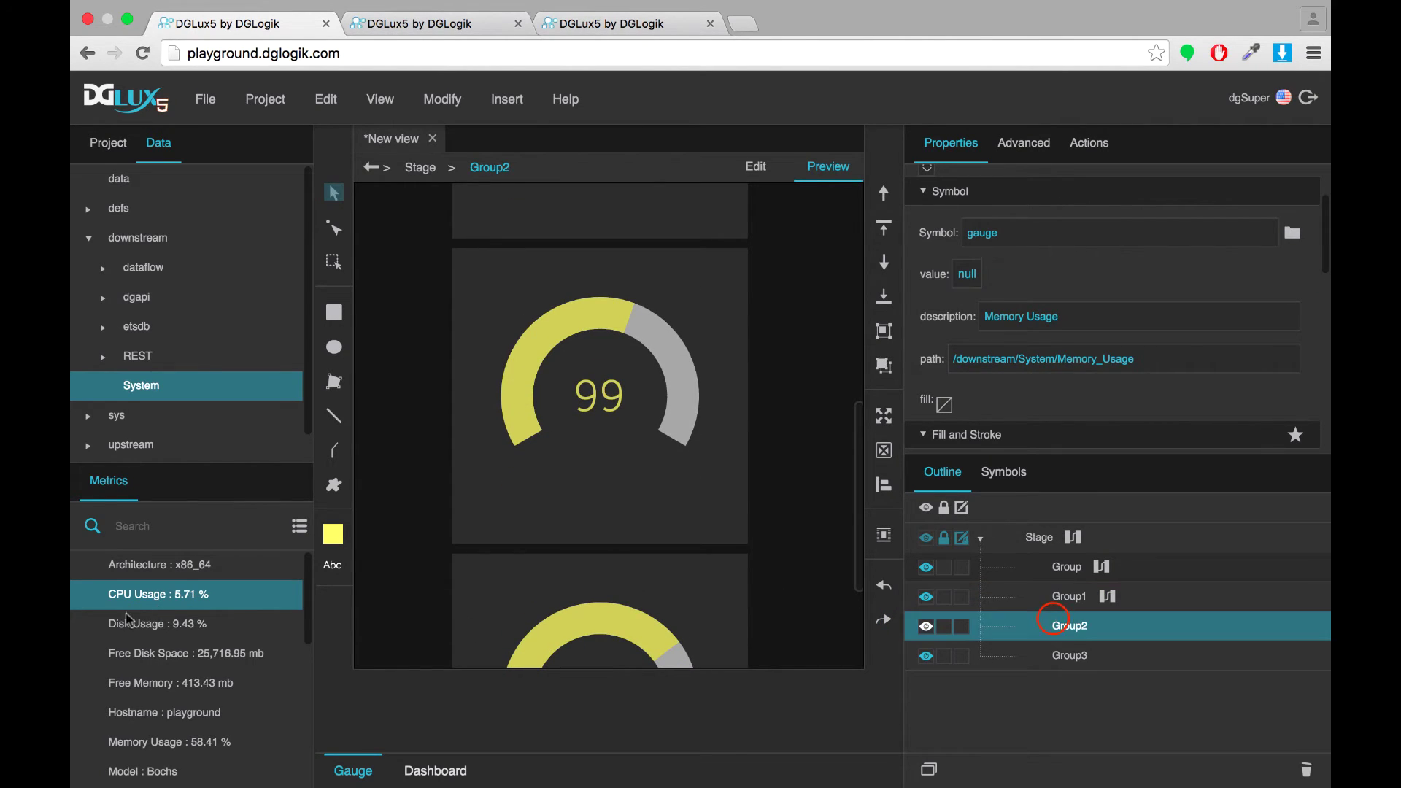
drag(203, 743, 974, 281)
click(544, 423)
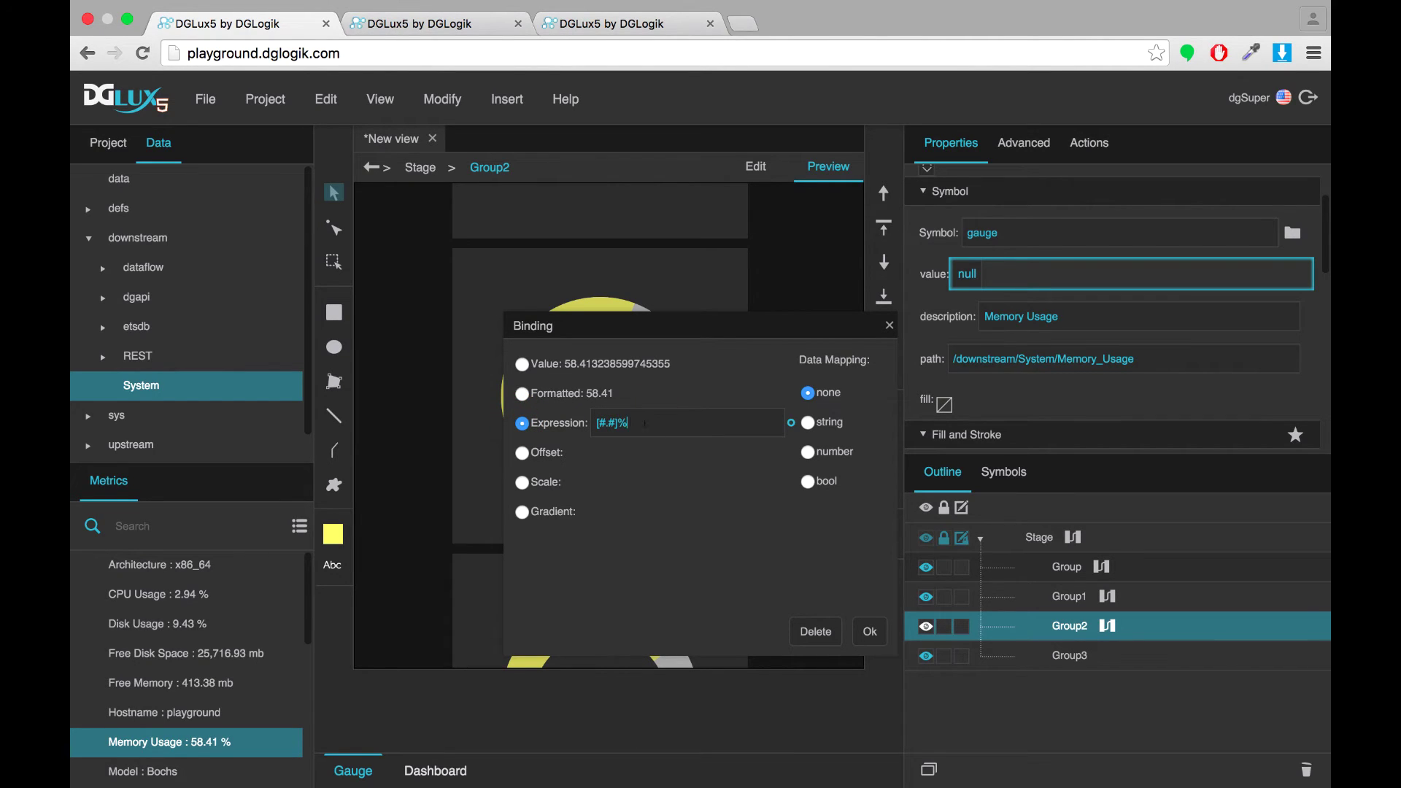
click(871, 629)
Bind the Group3 gauge's value to the Processes metric, showing 72.
scroll(601, 466, down, 5)
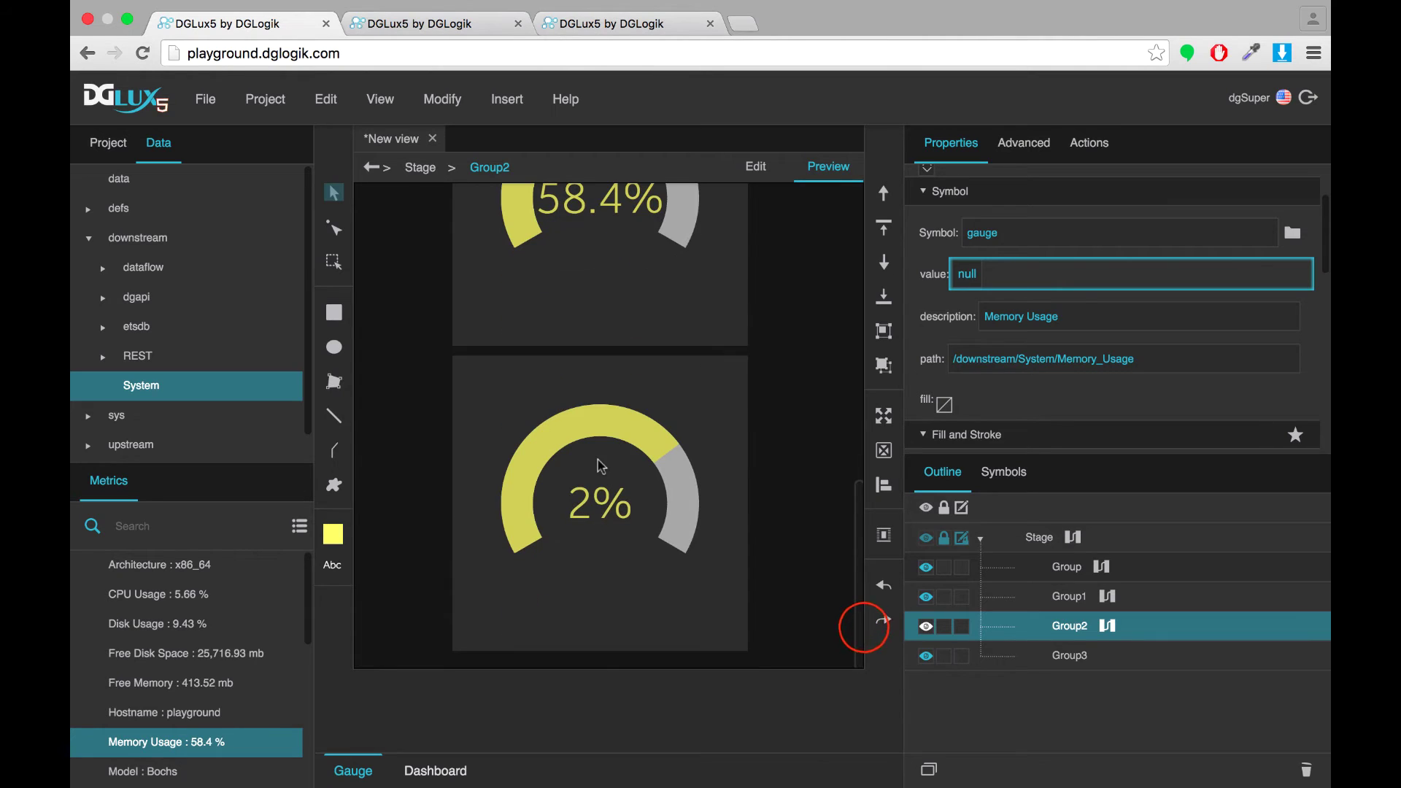
click(1070, 655)
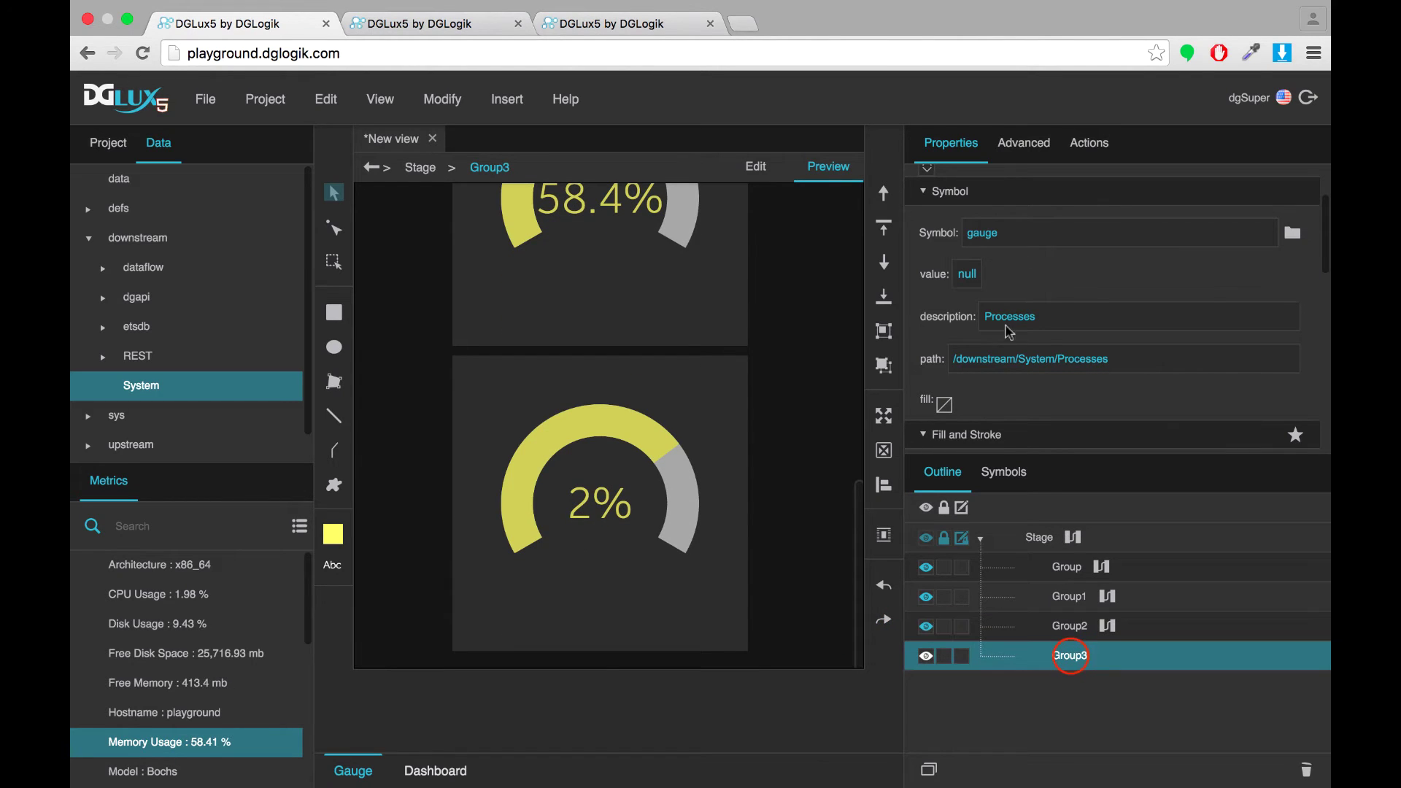
scroll(203, 671, down, 3)
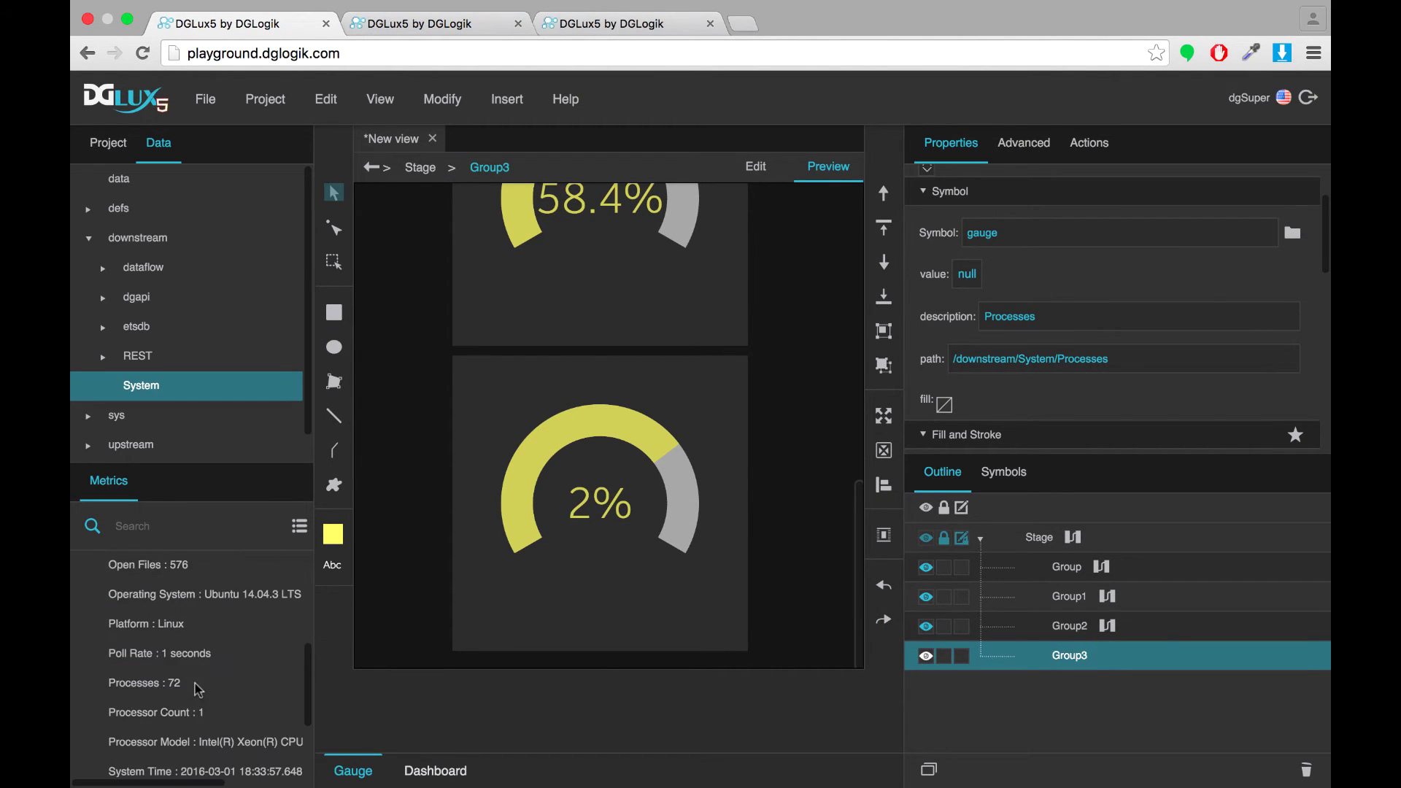
click(169, 662)
drag(150, 666, 982, 274)
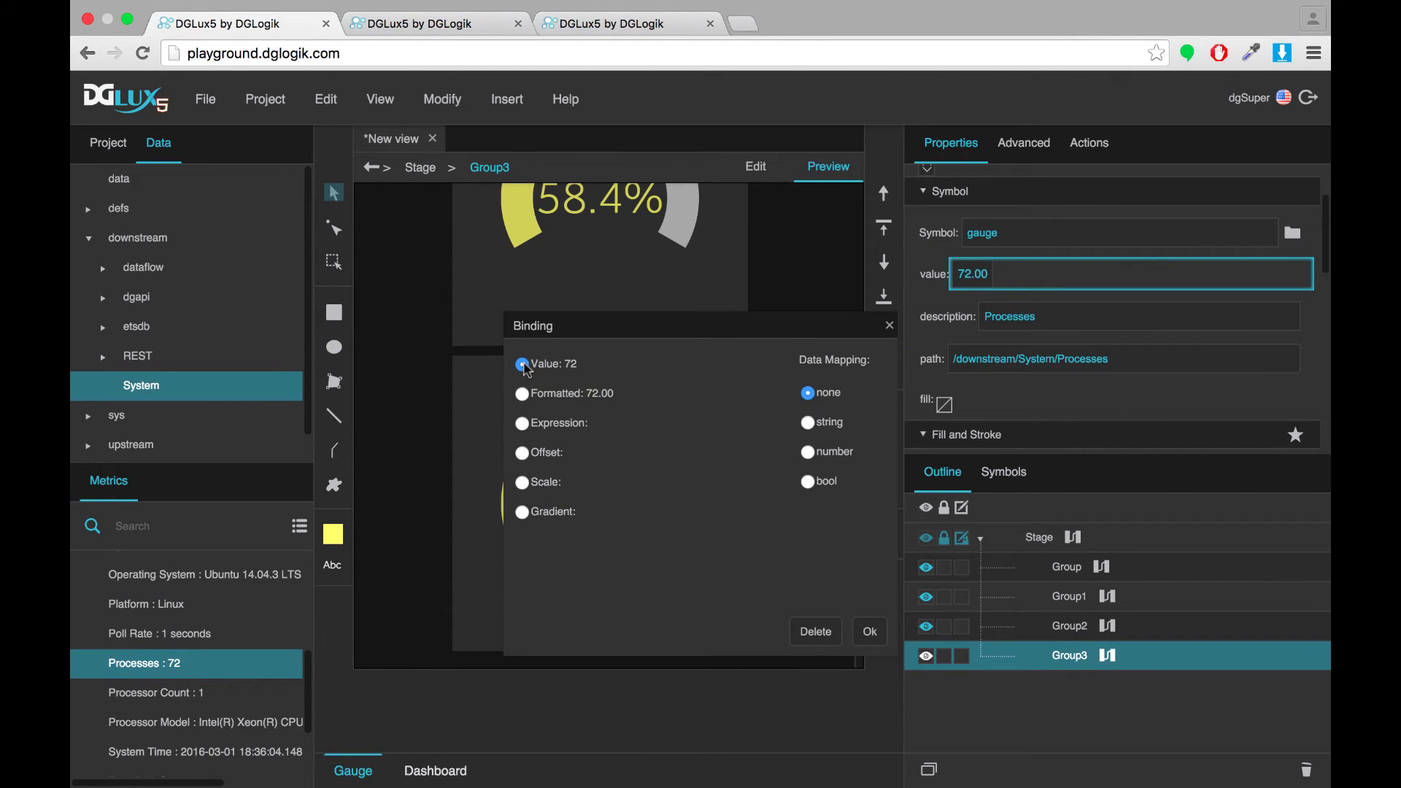
click(869, 629)
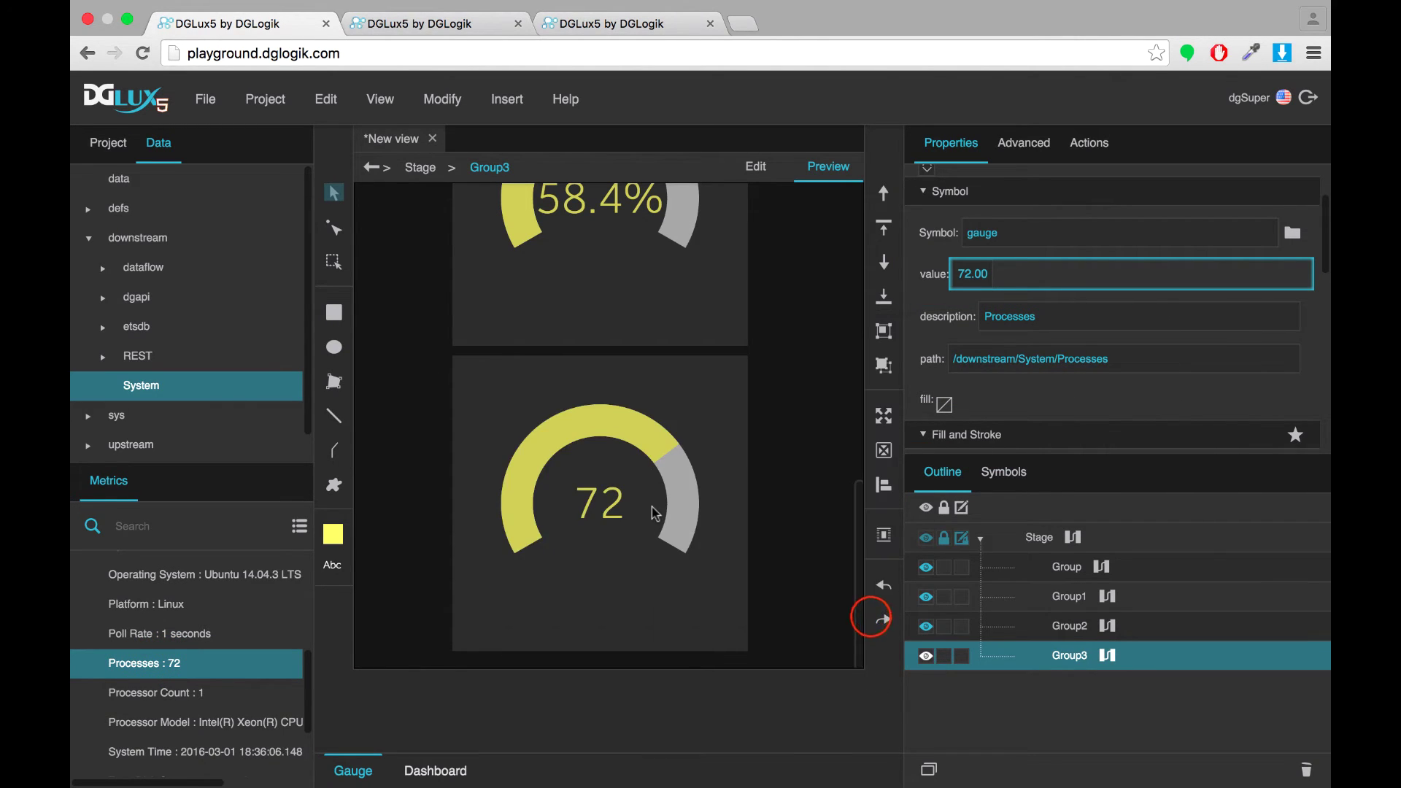
scroll(653, 513, up, 2)
Give the CPU gauge group a solid mint-green #66ffcc fill.
scroll(656, 513, down, 3)
scroll(655, 513, up, 3)
scroll(928, 449, down, 5)
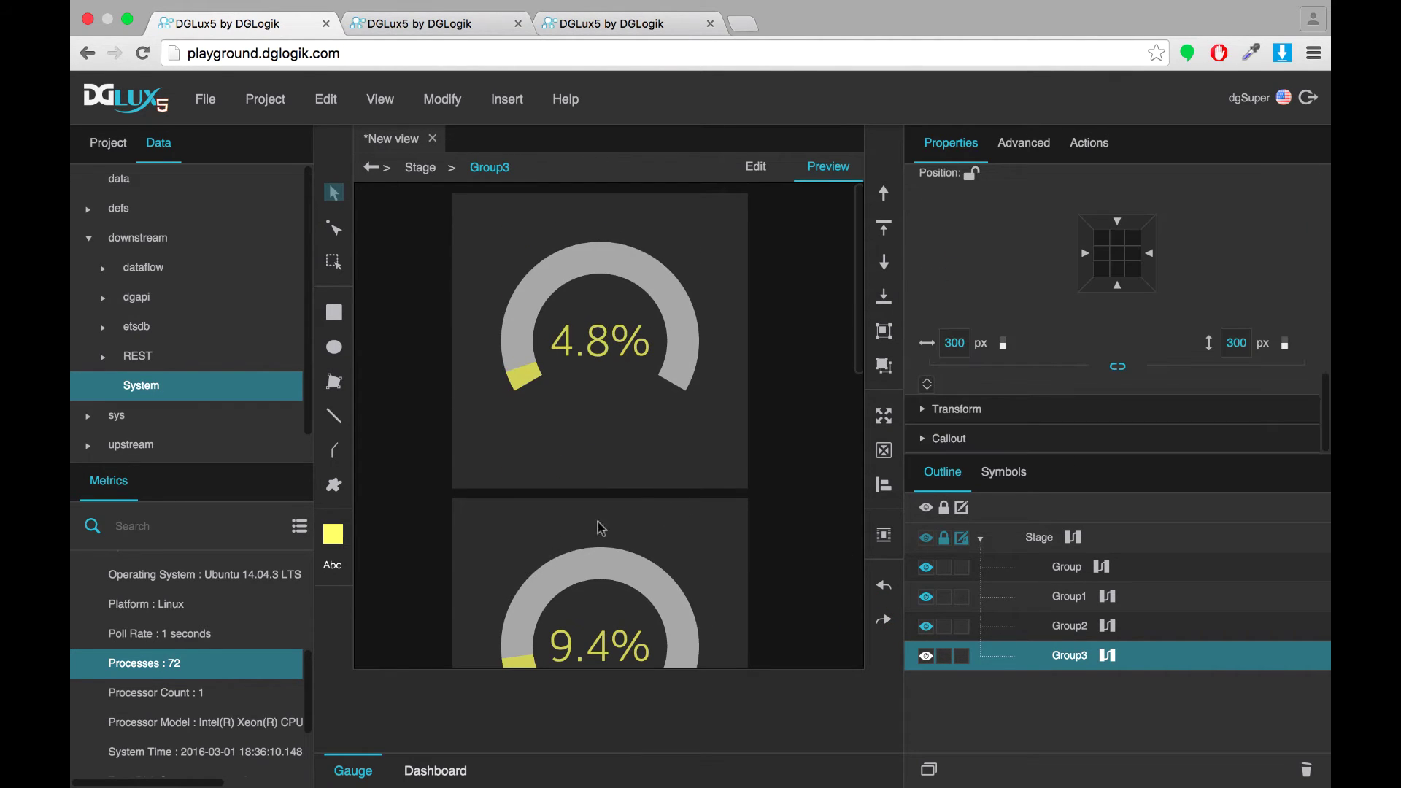
click(1067, 569)
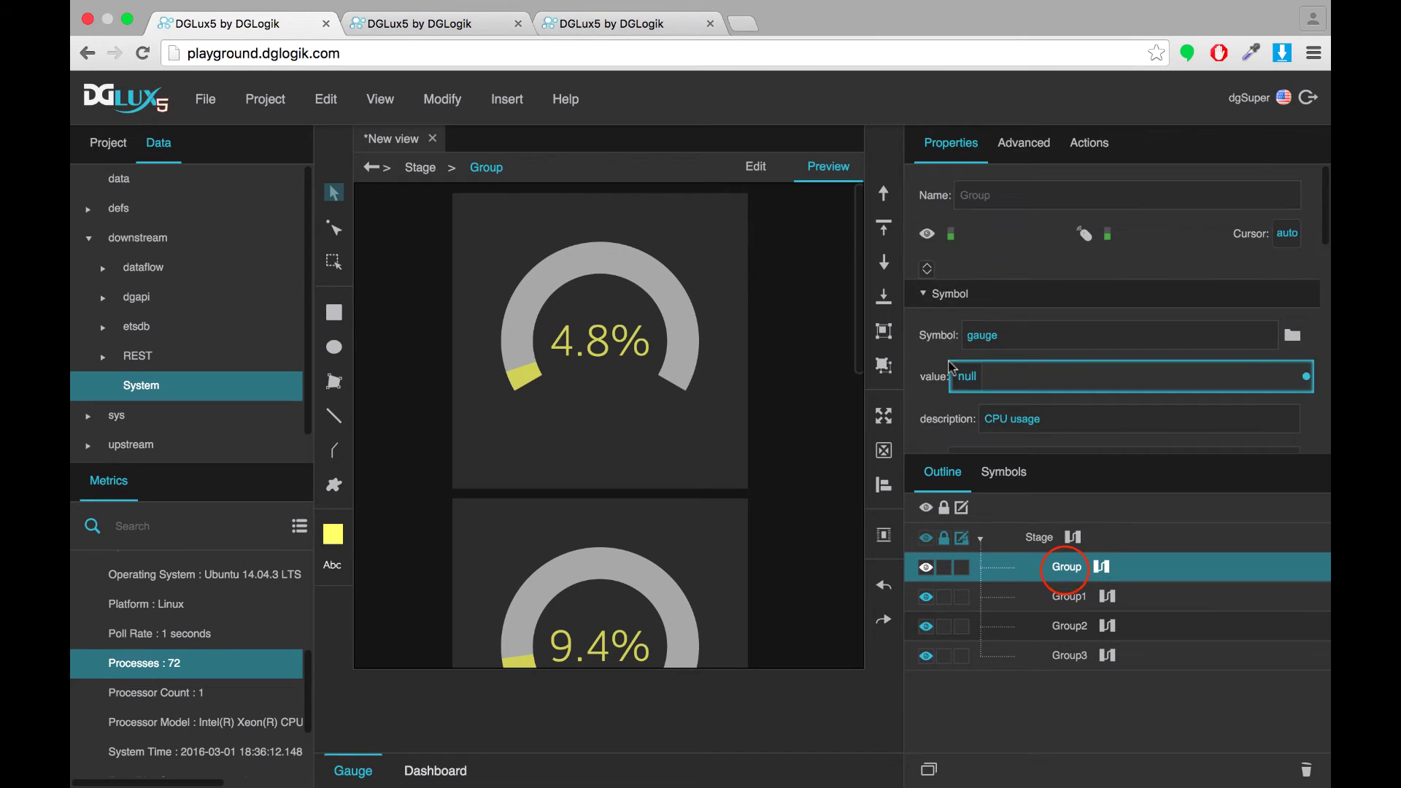
scroll(952, 369, down, 3)
scroll(953, 369, up, 1)
click(944, 332)
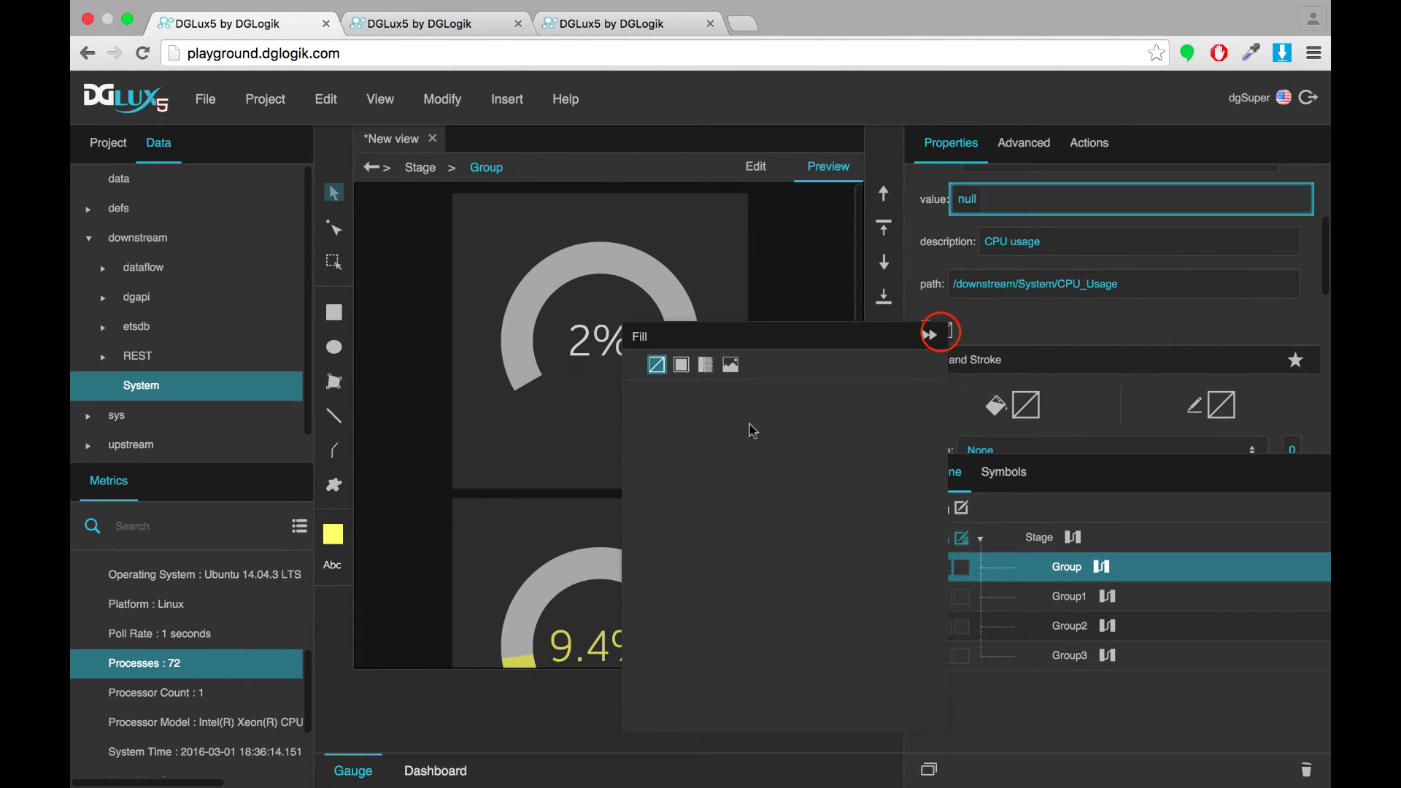
click(677, 364)
click(853, 495)
click(863, 493)
click(925, 337)
Give the Group2 memory gauge a solid cyan-blue #00ccff fill.
click(1048, 625)
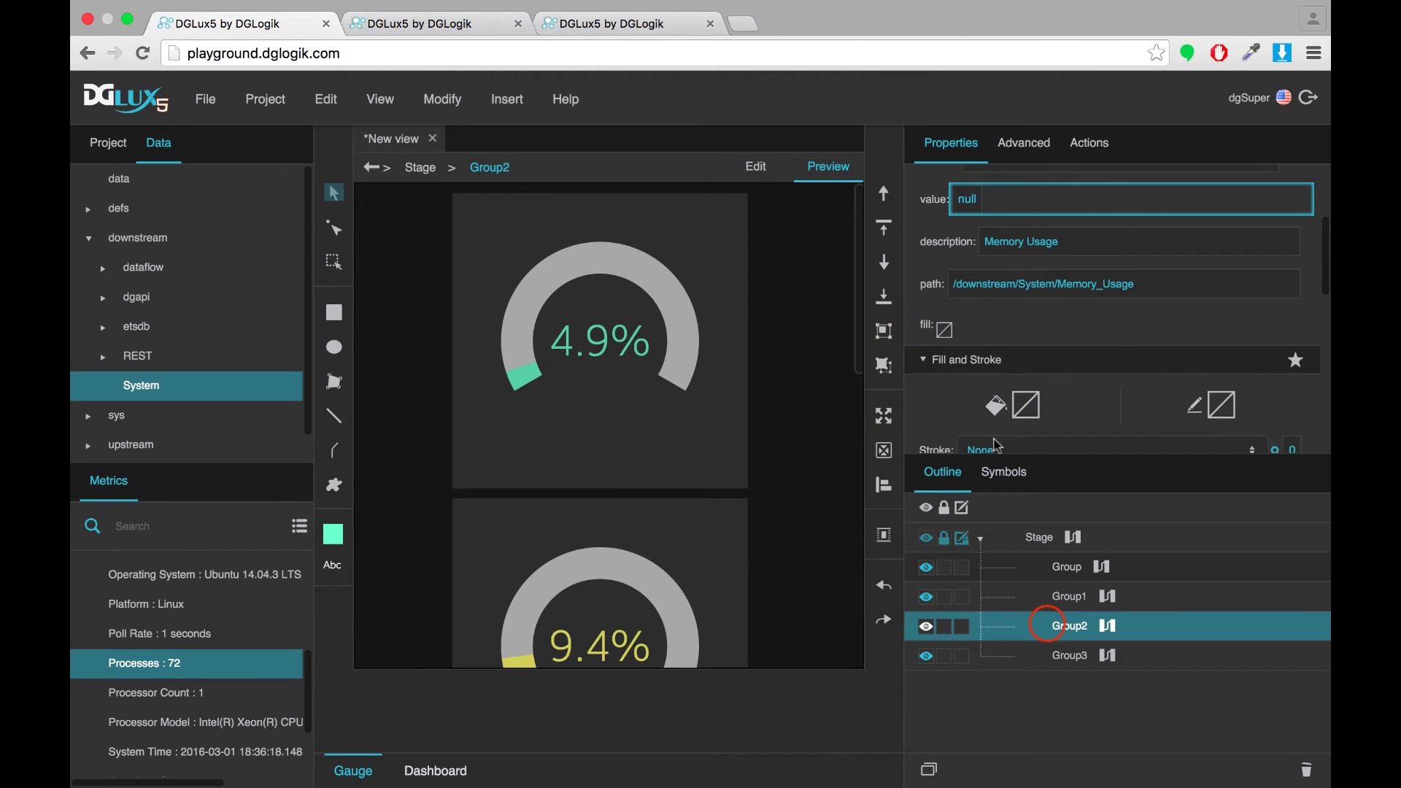
scroll(730, 460, down, 5)
scroll(729, 460, down, 3)
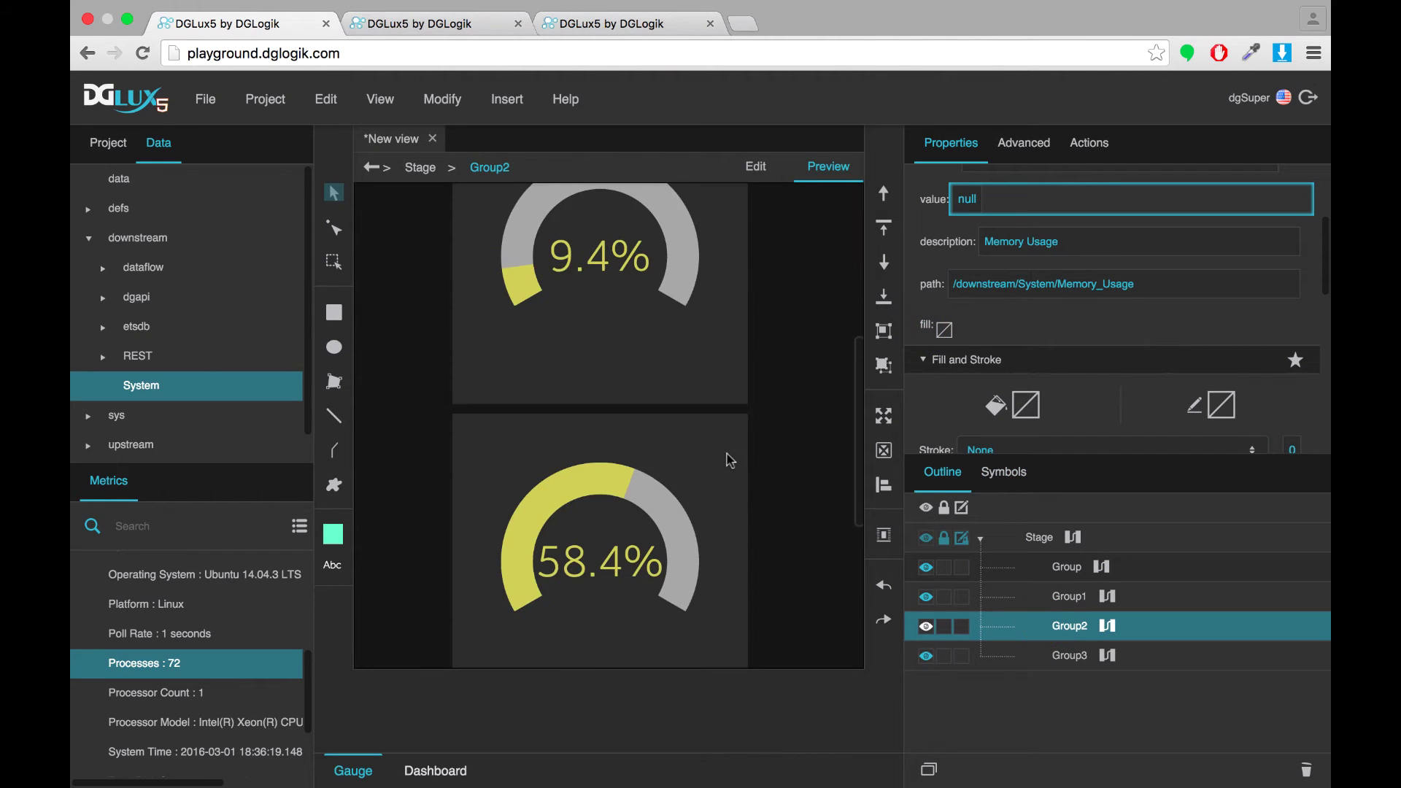
click(942, 330)
click(682, 365)
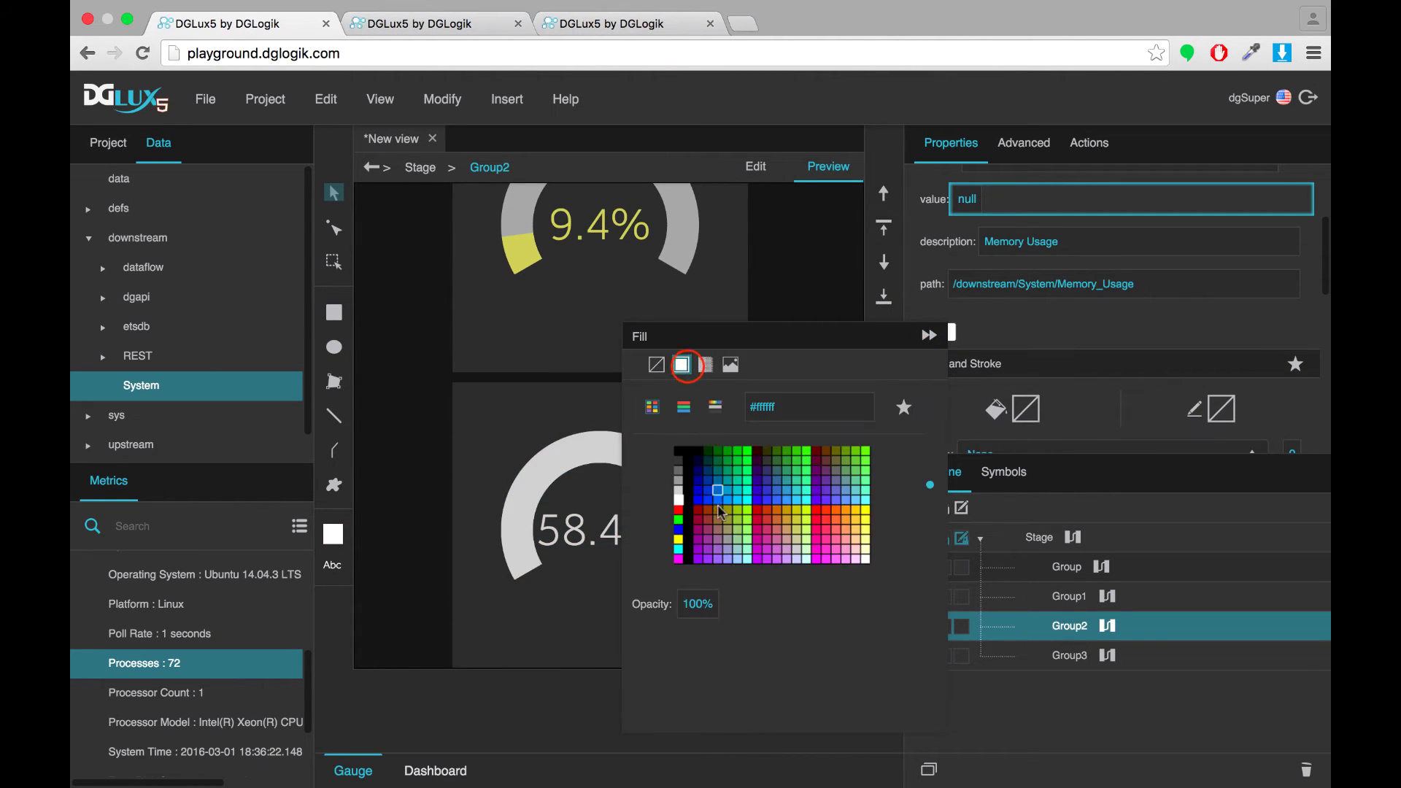
click(737, 500)
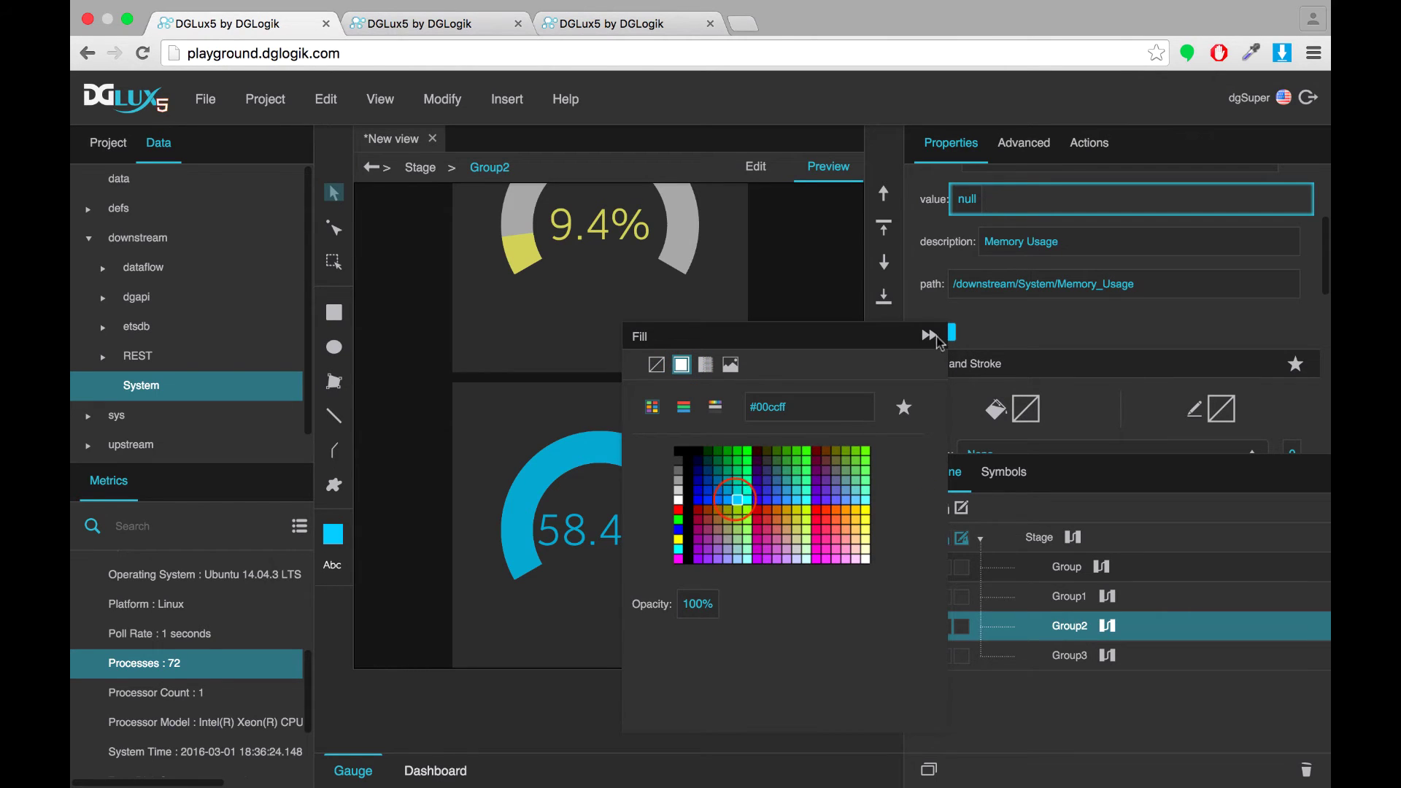
click(928, 335)
Give the Group3 processes gauge a solid light-green #66ff66 fill.
click(1061, 656)
scroll(501, 491, down, 2)
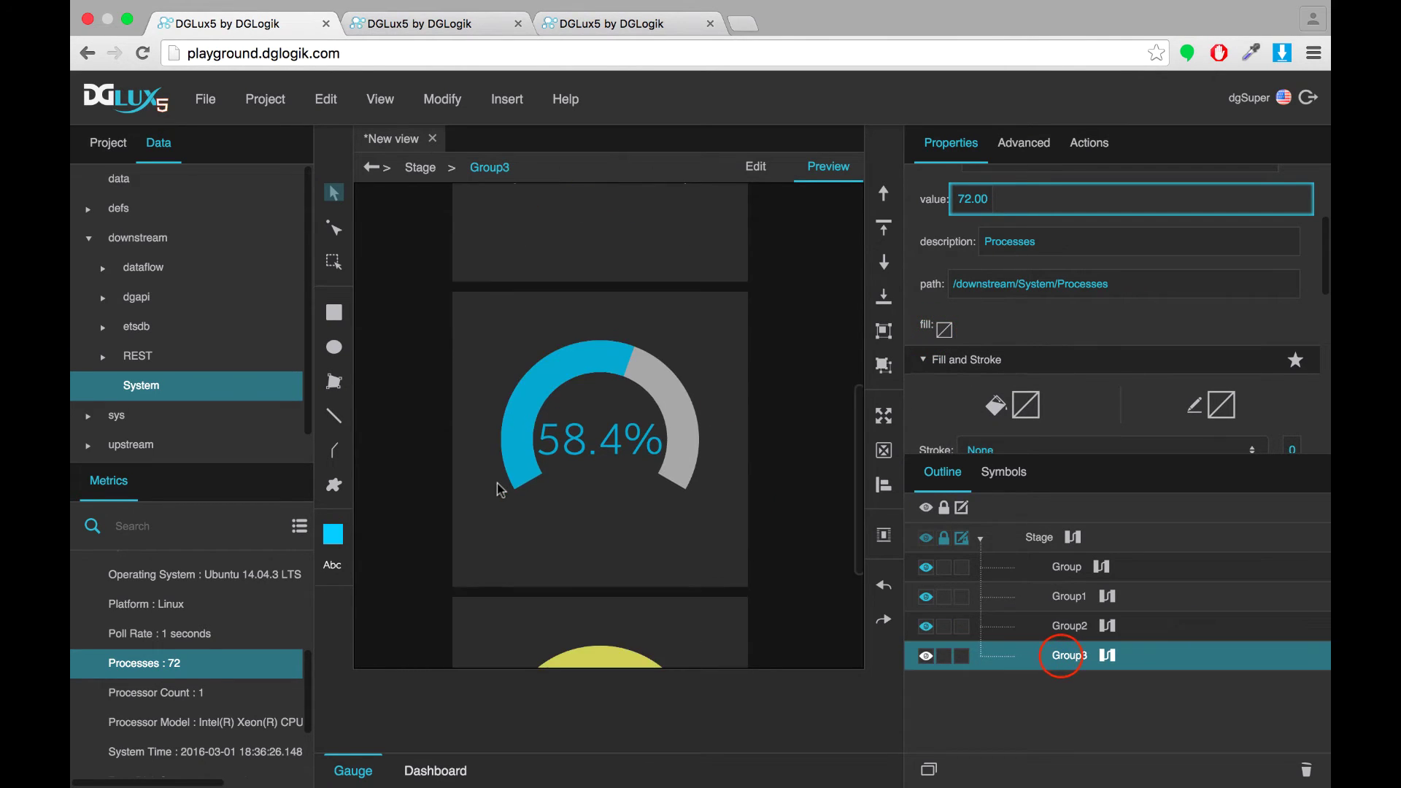
scroll(500, 491, down, 3)
click(943, 332)
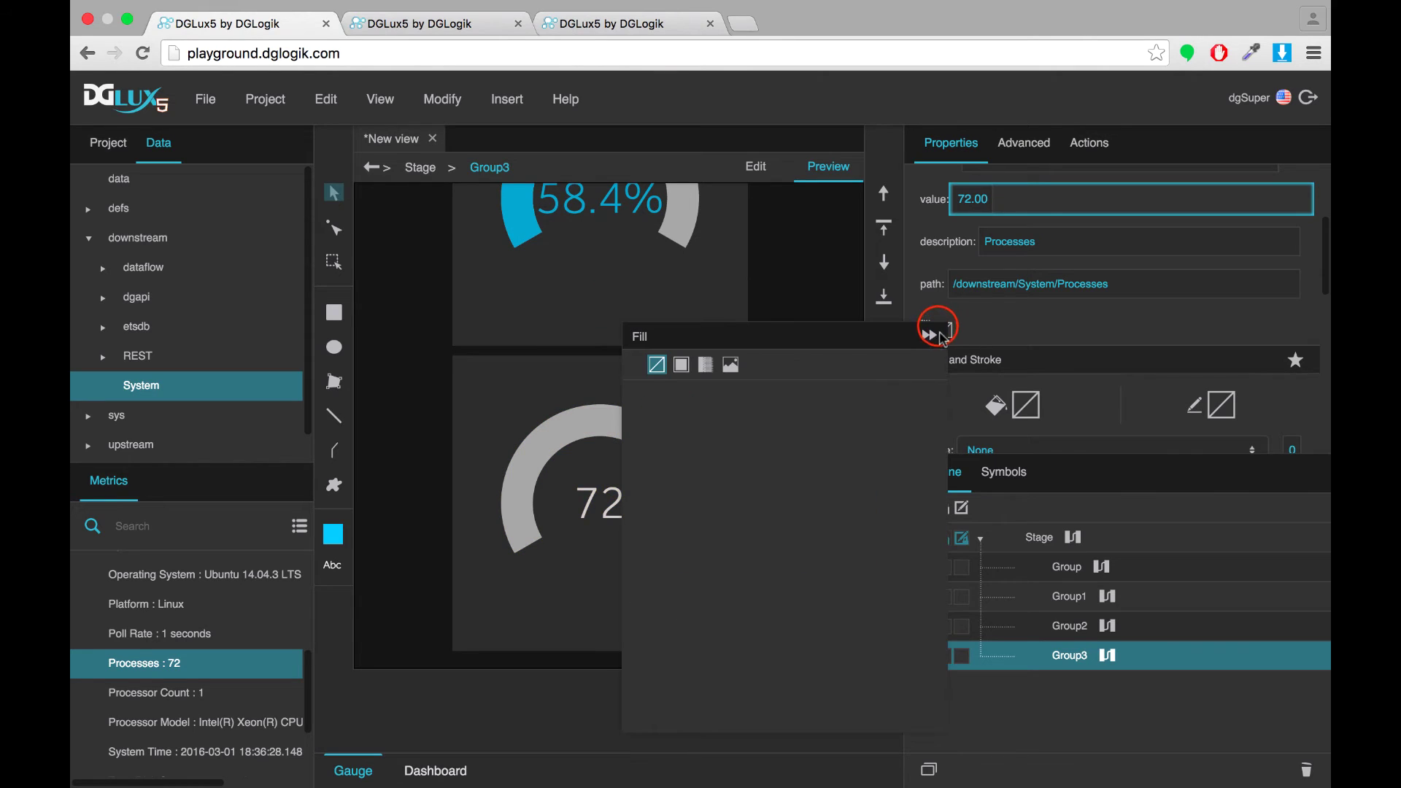
click(683, 365)
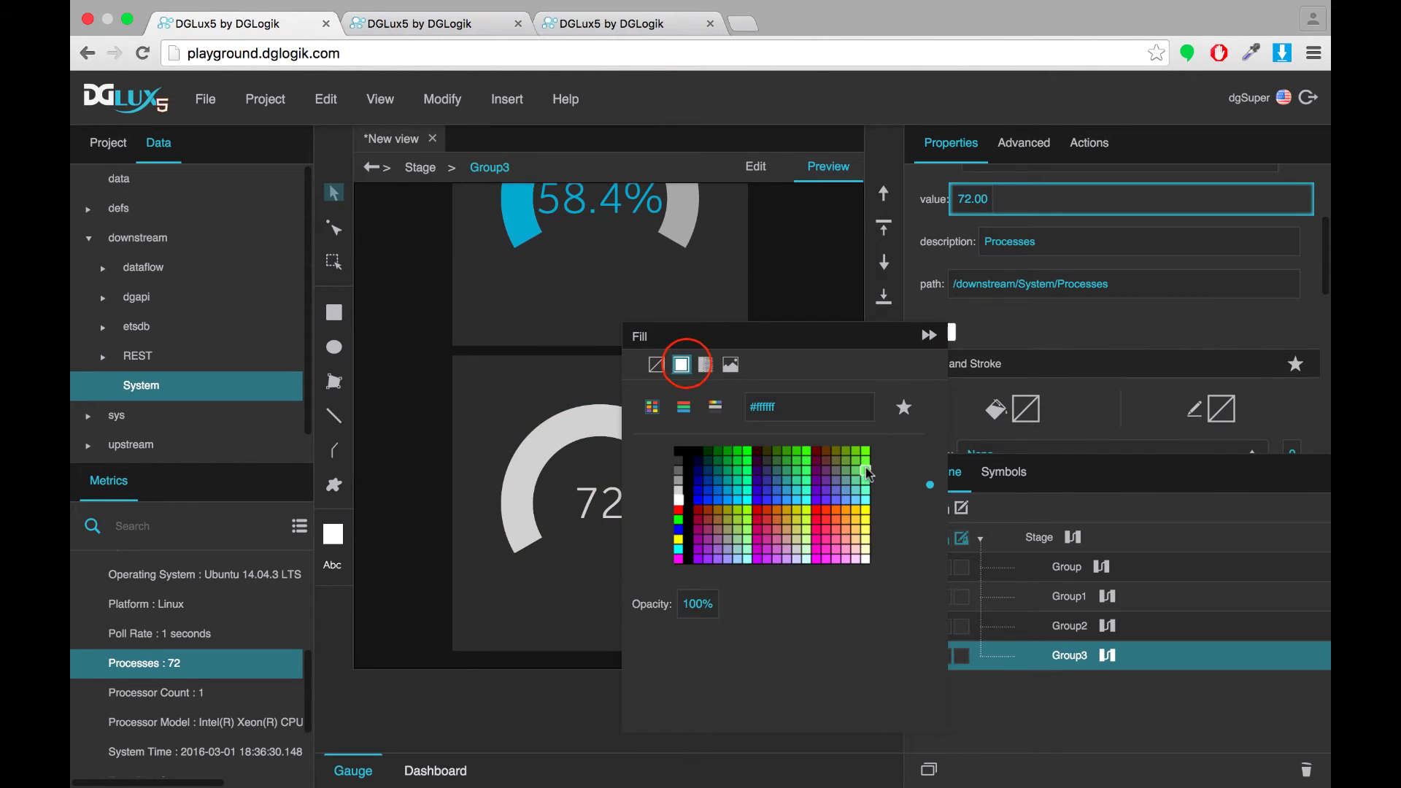
click(866, 471)
click(928, 336)
scroll(657, 538, up, 4)
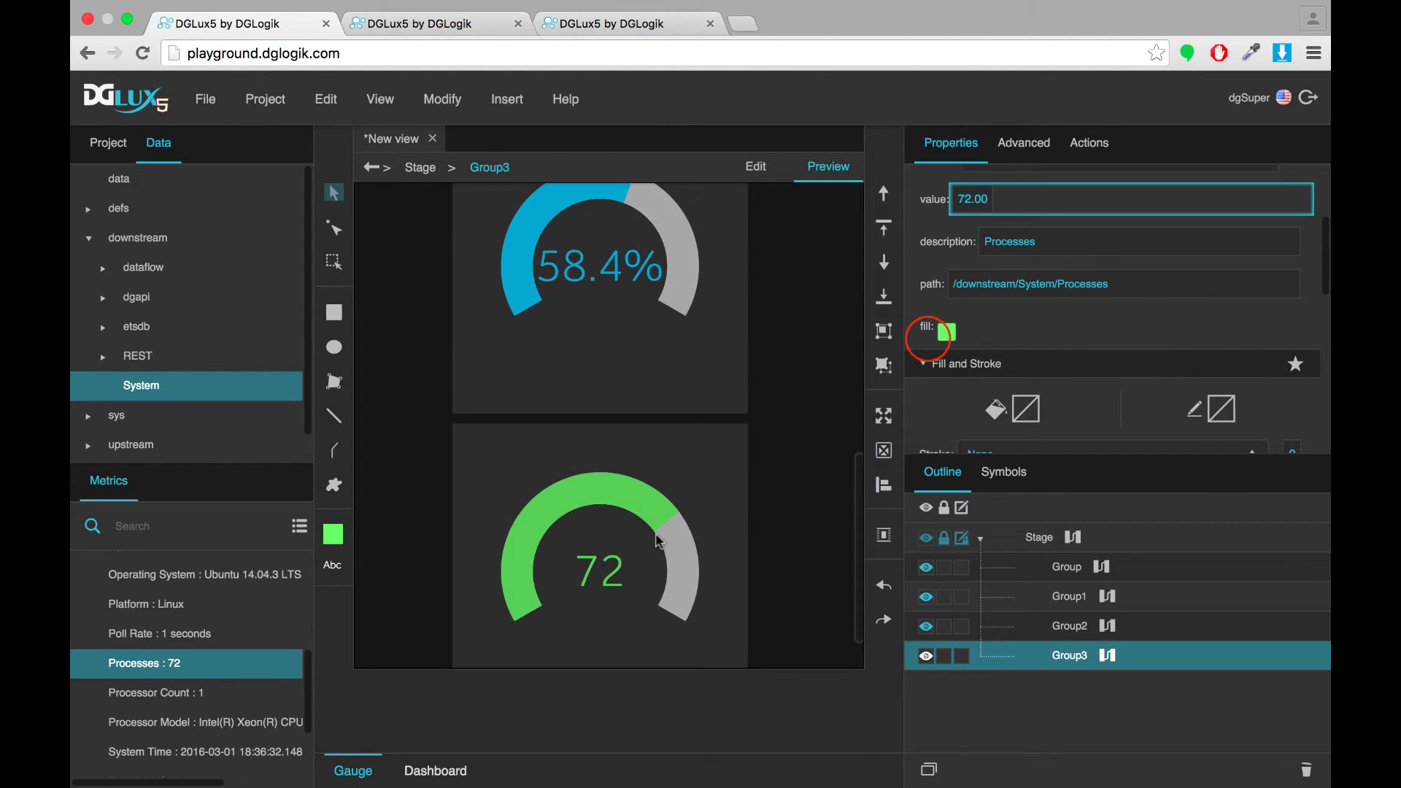
scroll(656, 544, up, 6)
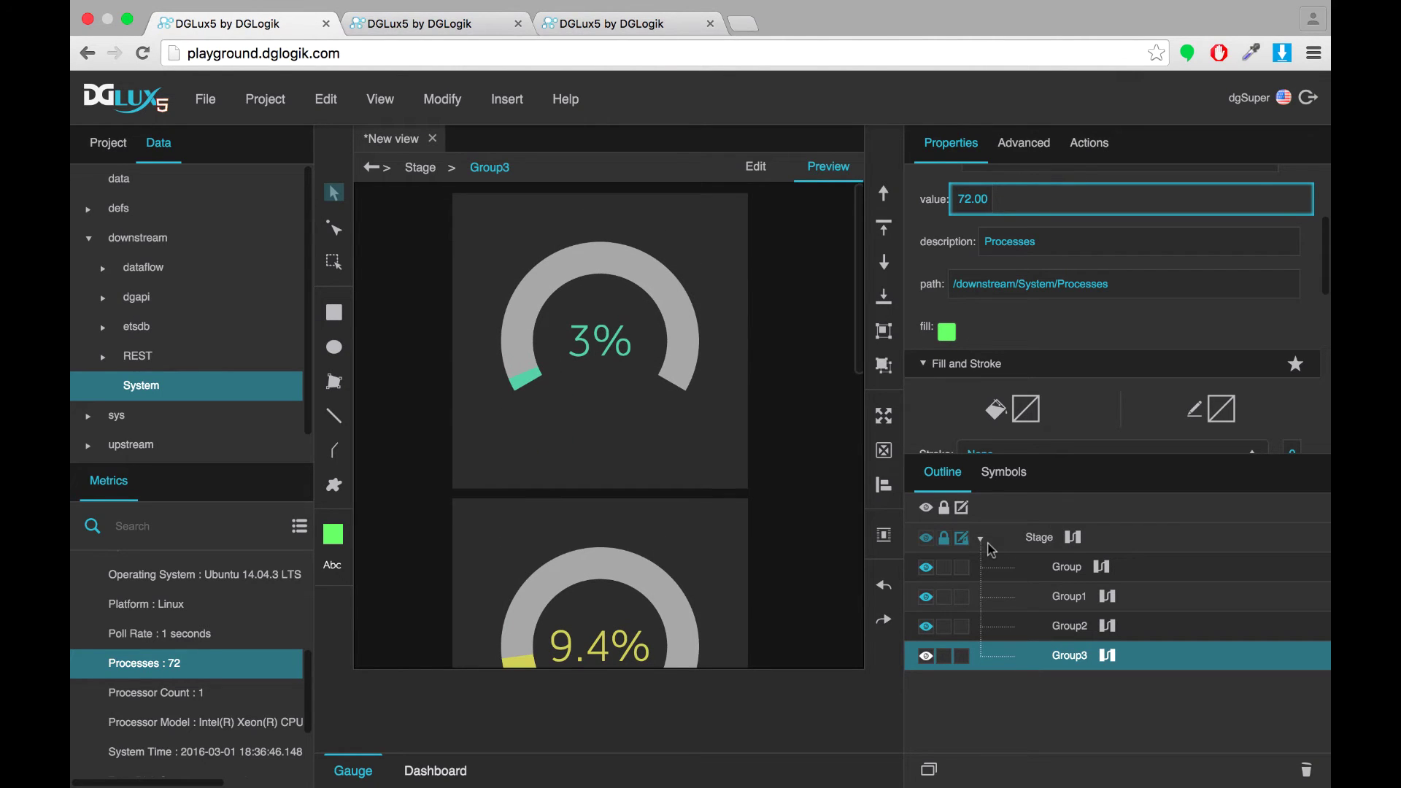
Edit the gauge symbol and insert a Text component into the gauge.
click(1043, 570)
click(1004, 471)
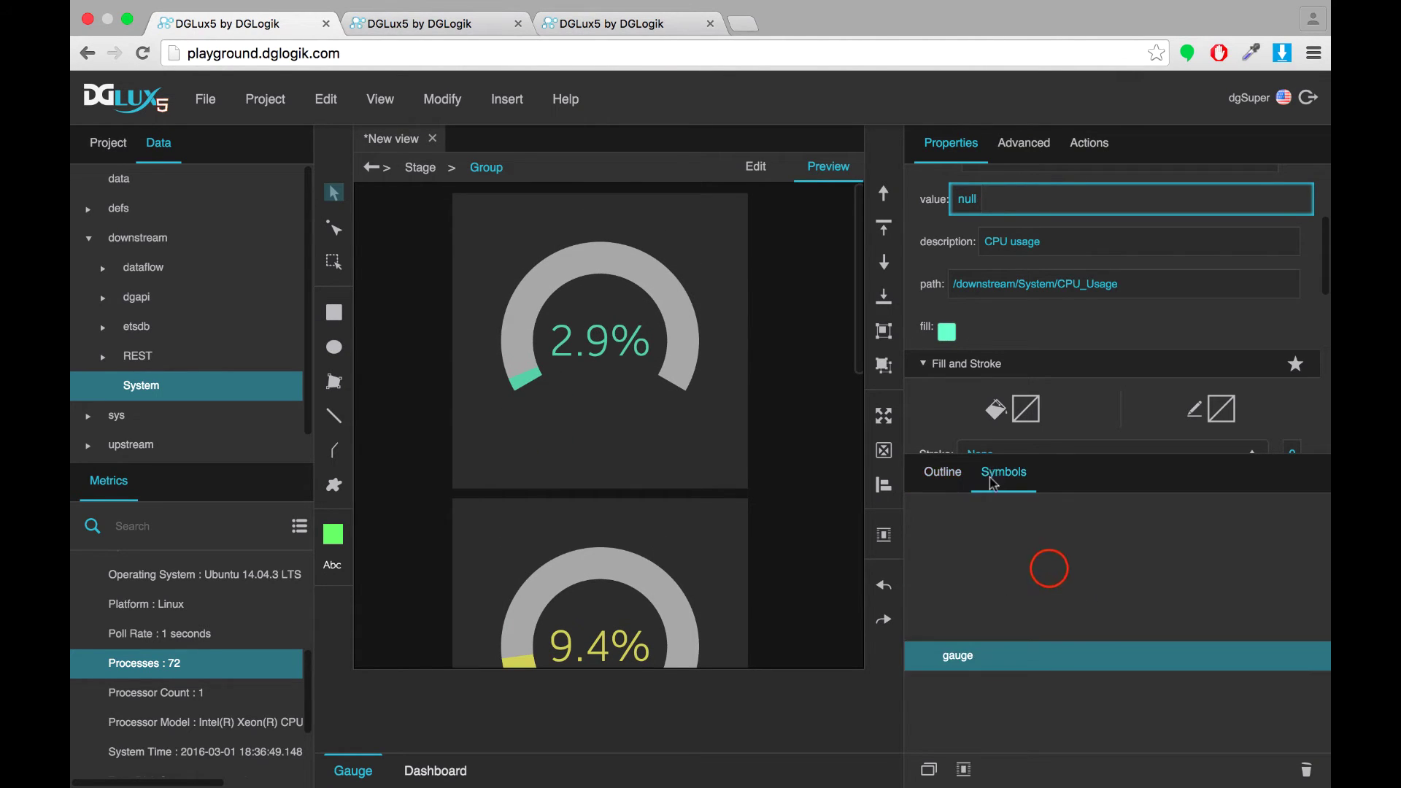
right_click(1047, 568)
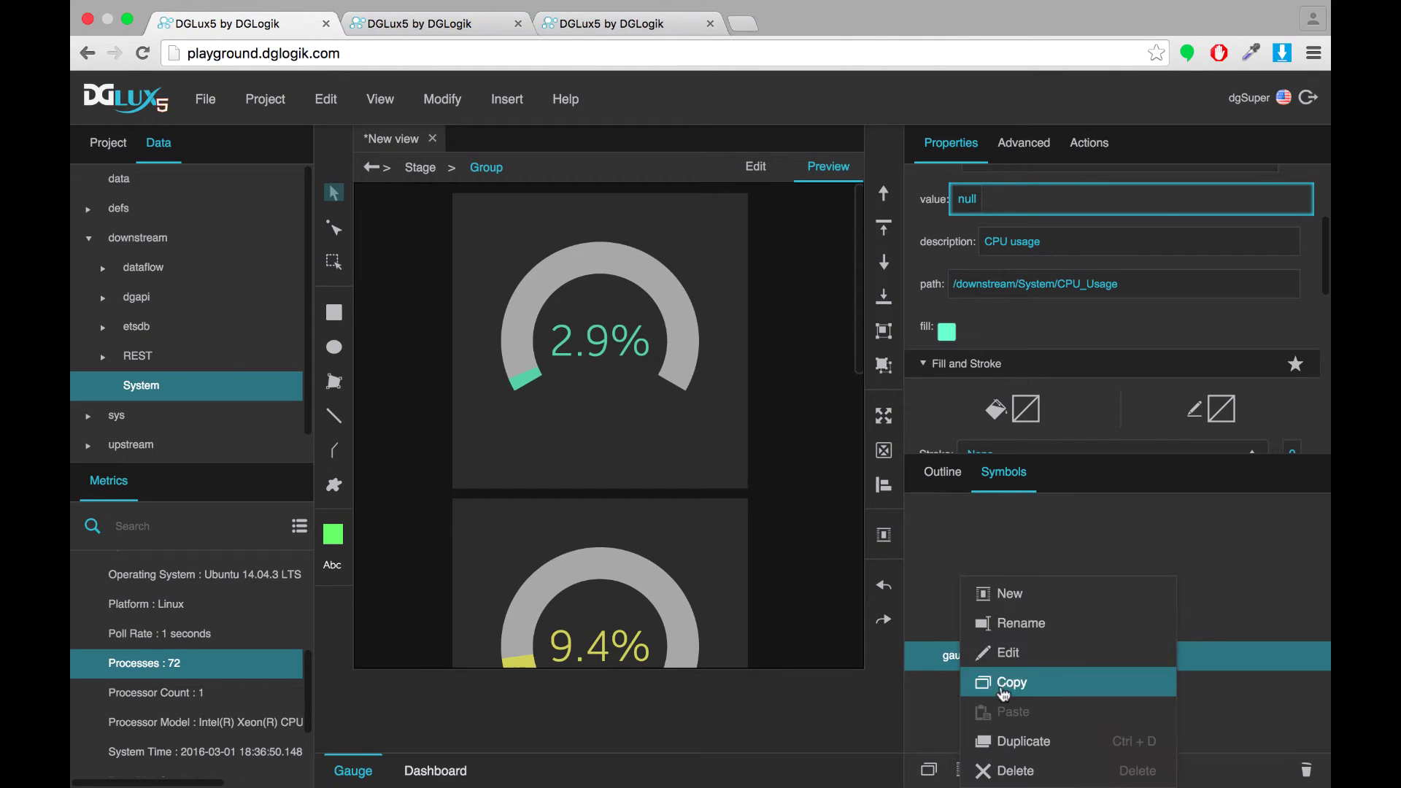
click(1009, 652)
click(942, 471)
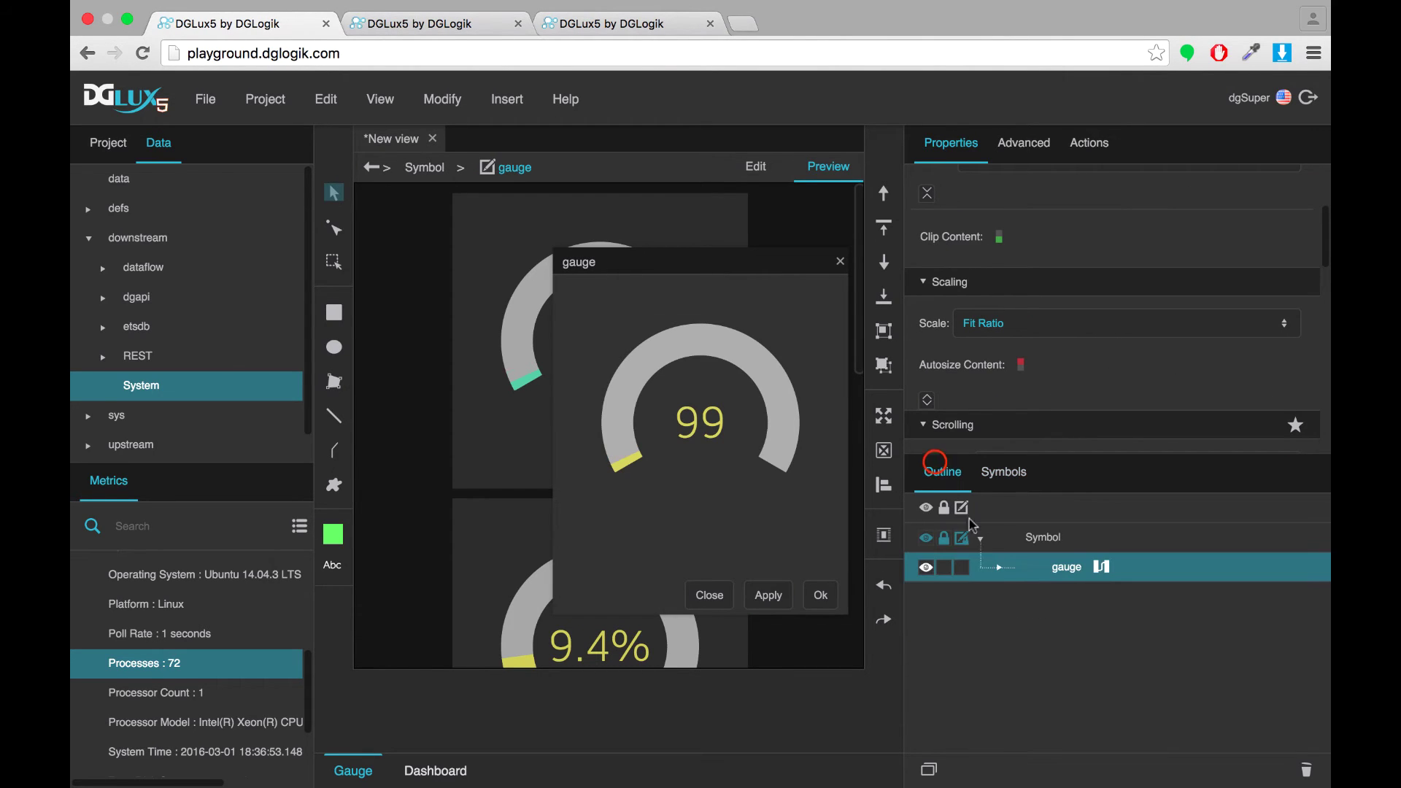
click(998, 567)
right_click(1062, 577)
mouse_move(1095, 330)
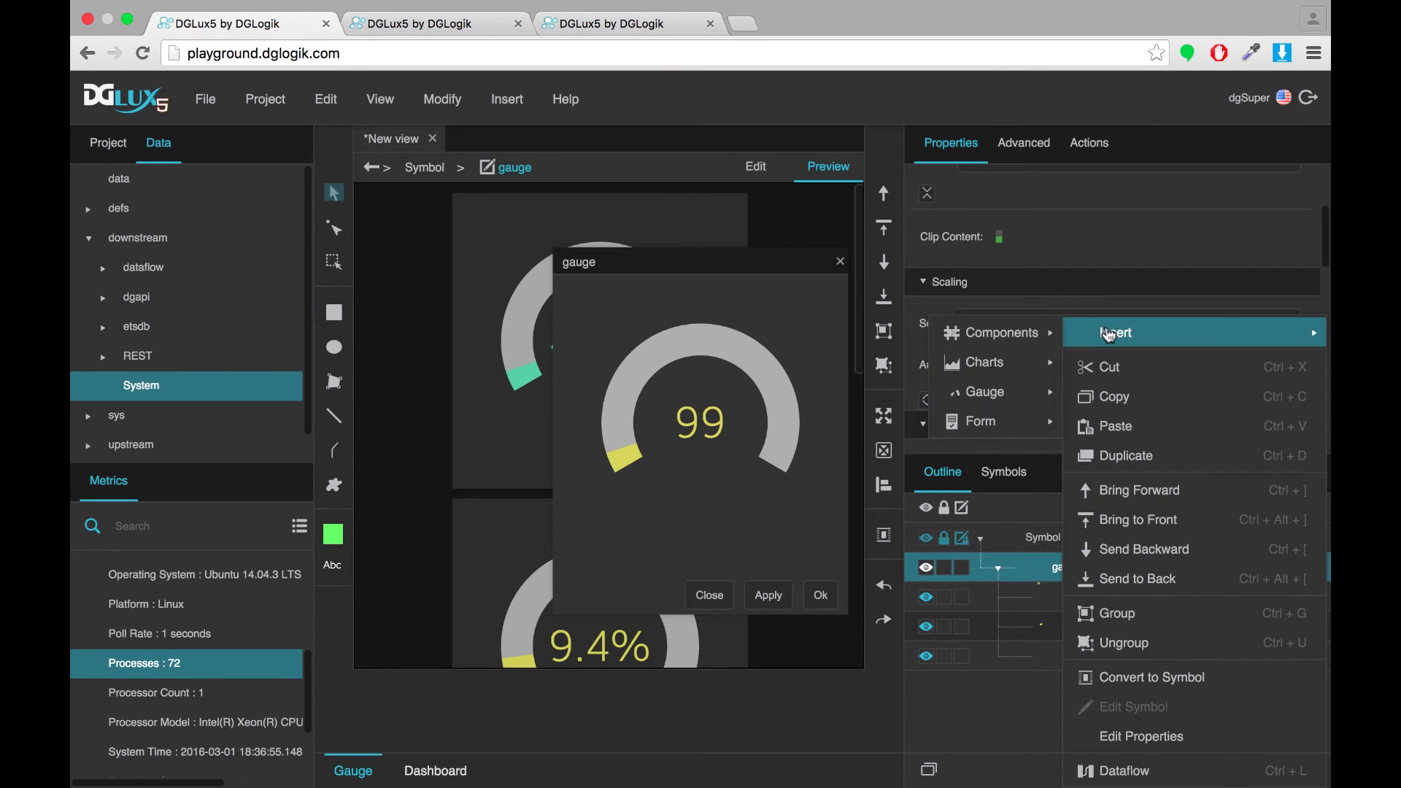
mouse_move(1007, 332)
click(1101, 332)
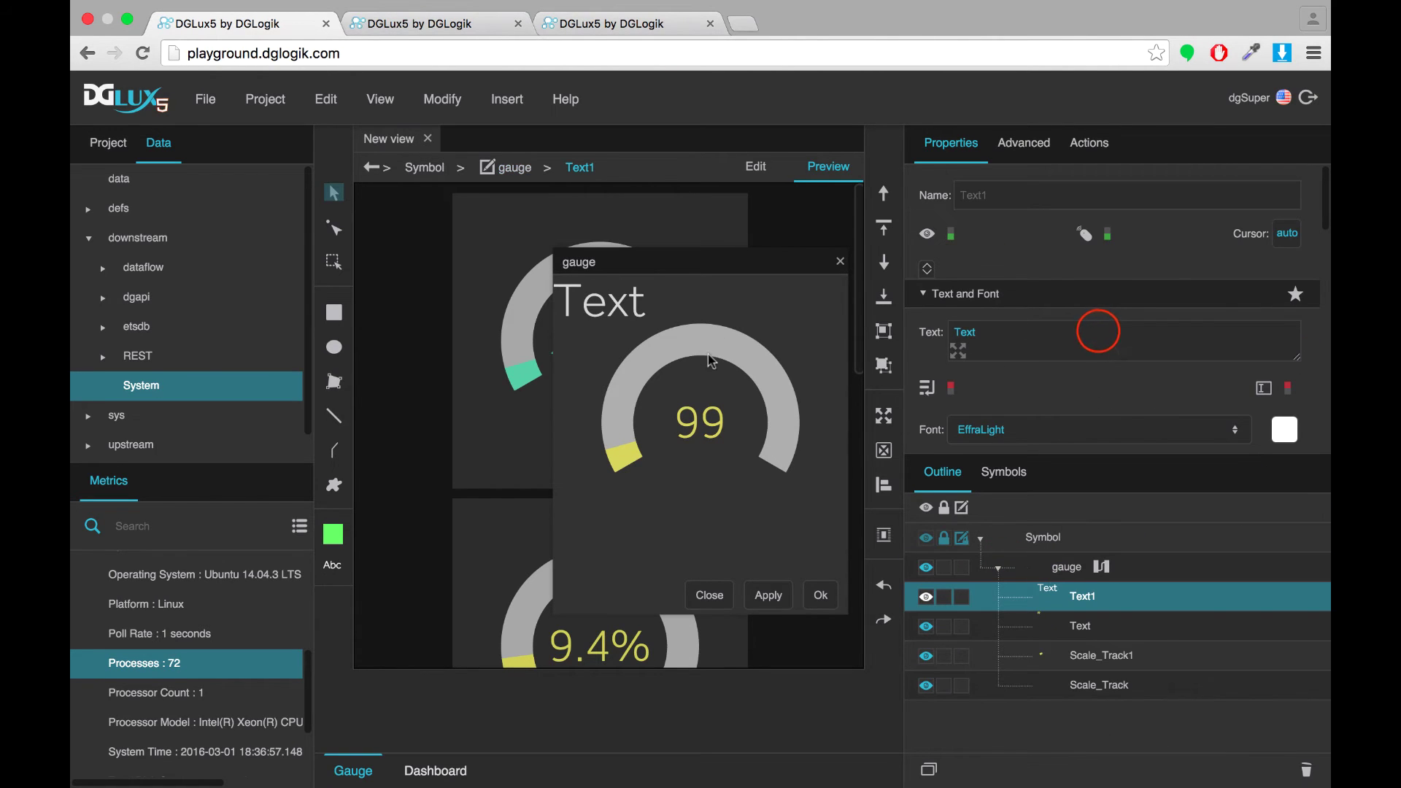
Set the text label to size 24 and 100% width.
scroll(980, 413, down, 2)
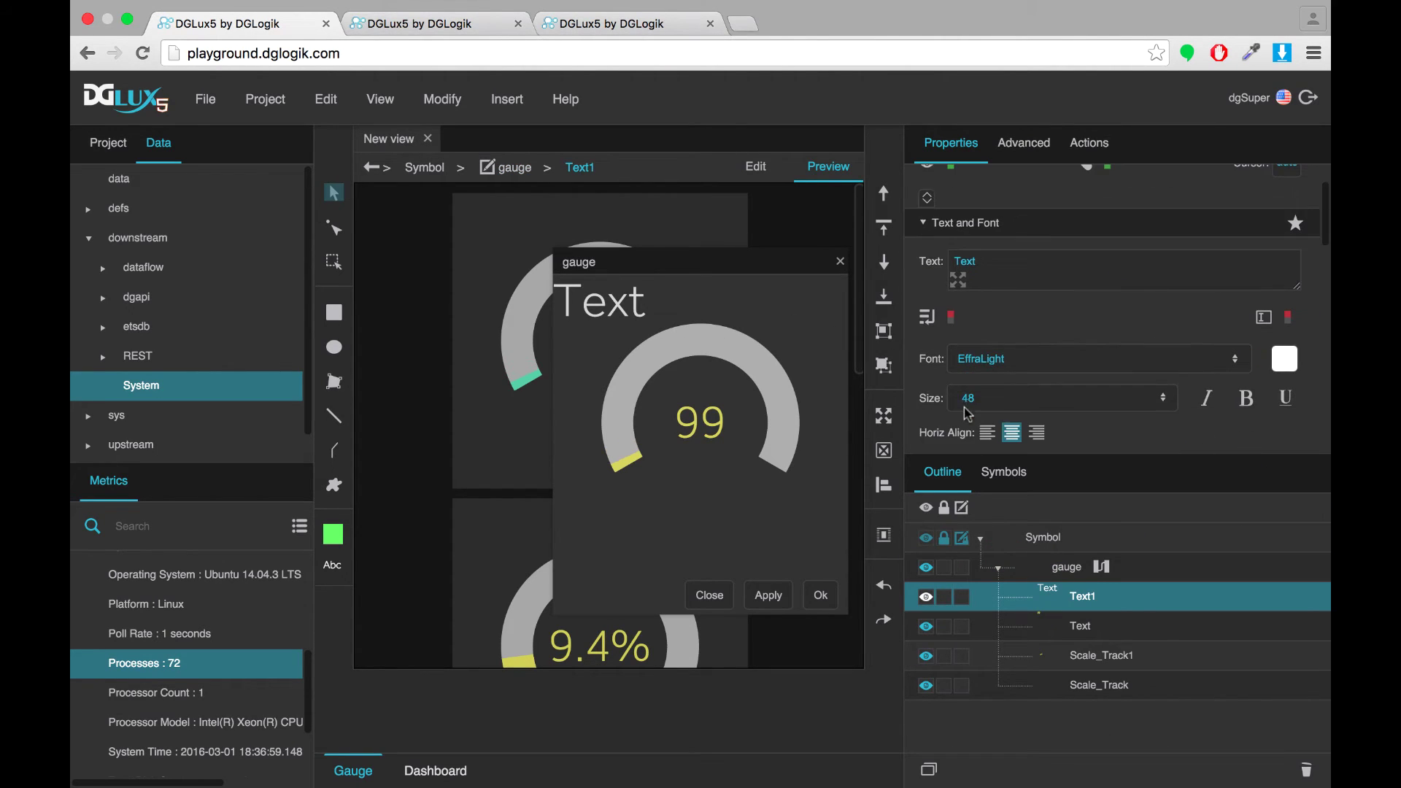
click(1163, 398)
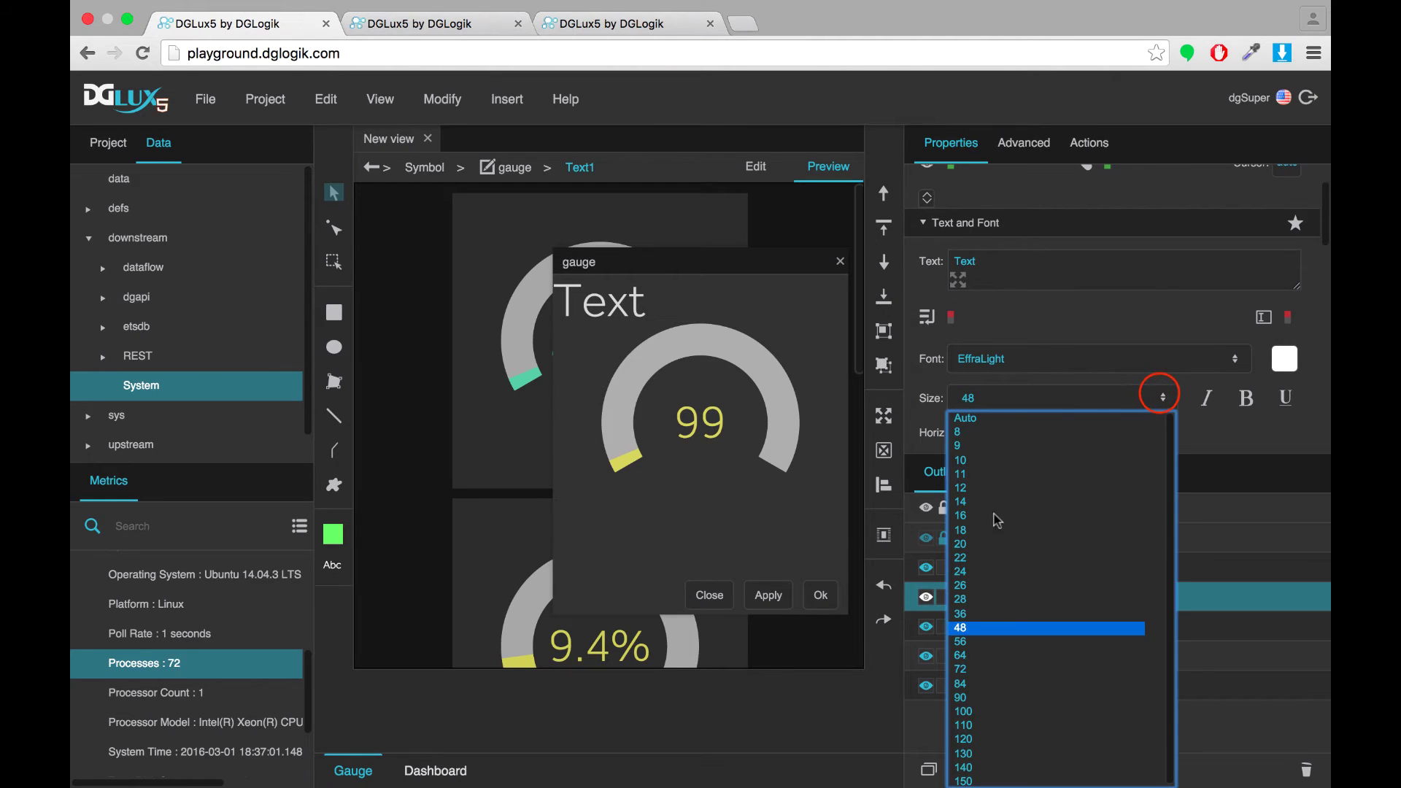
click(965, 573)
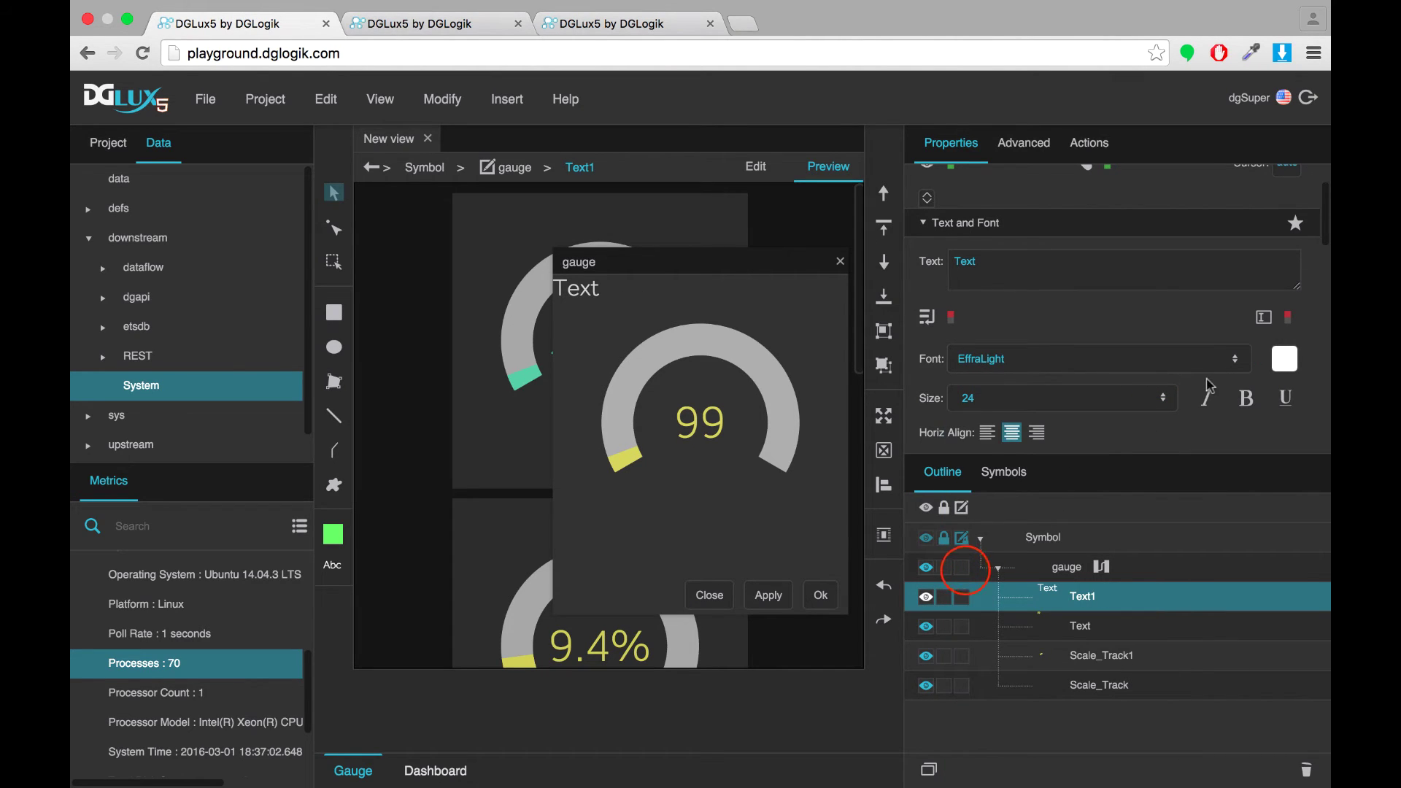
scroll(1202, 378, down, 8)
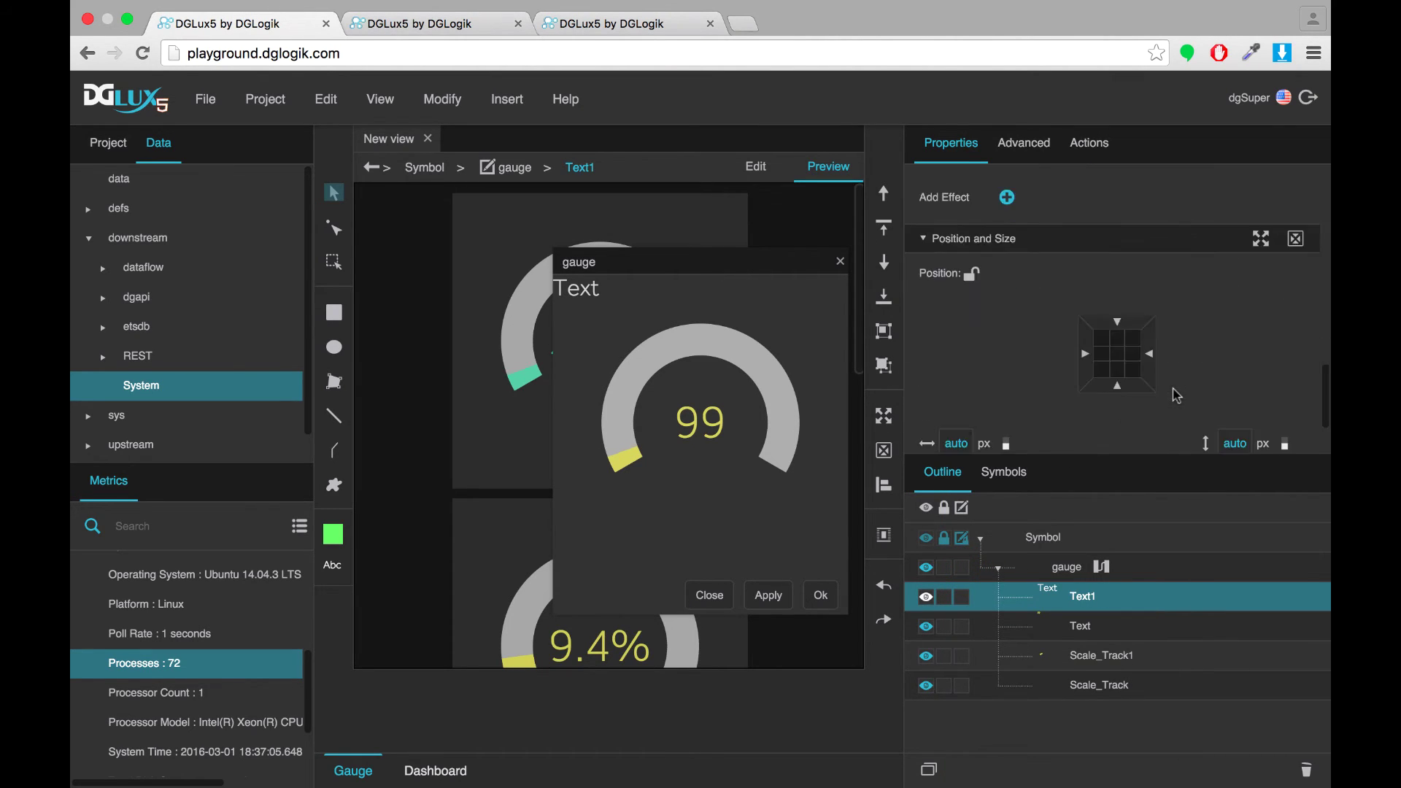
scroll(1021, 377, down, 2)
click(1007, 357)
click(954, 357)
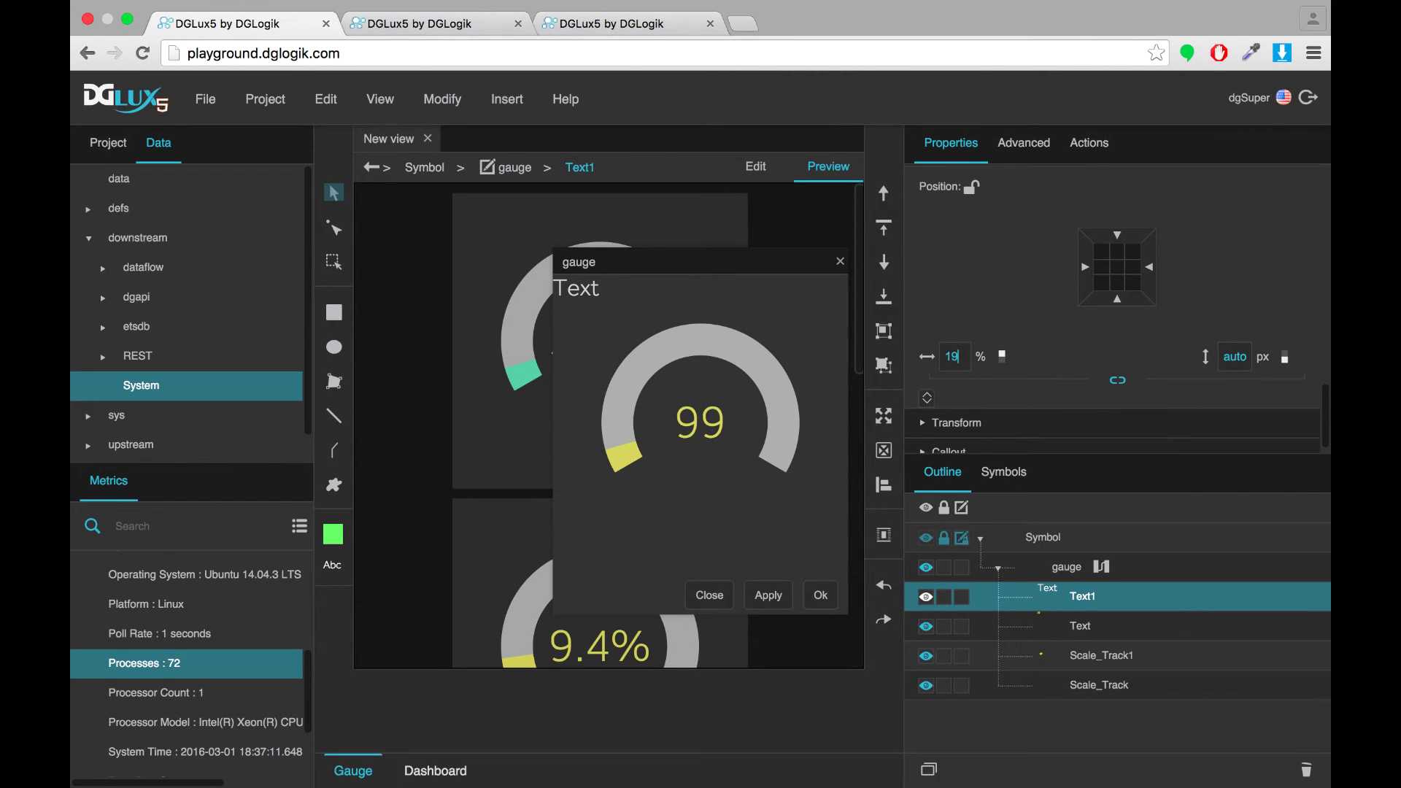
key(Return)
scroll(1117, 307, up, 4)
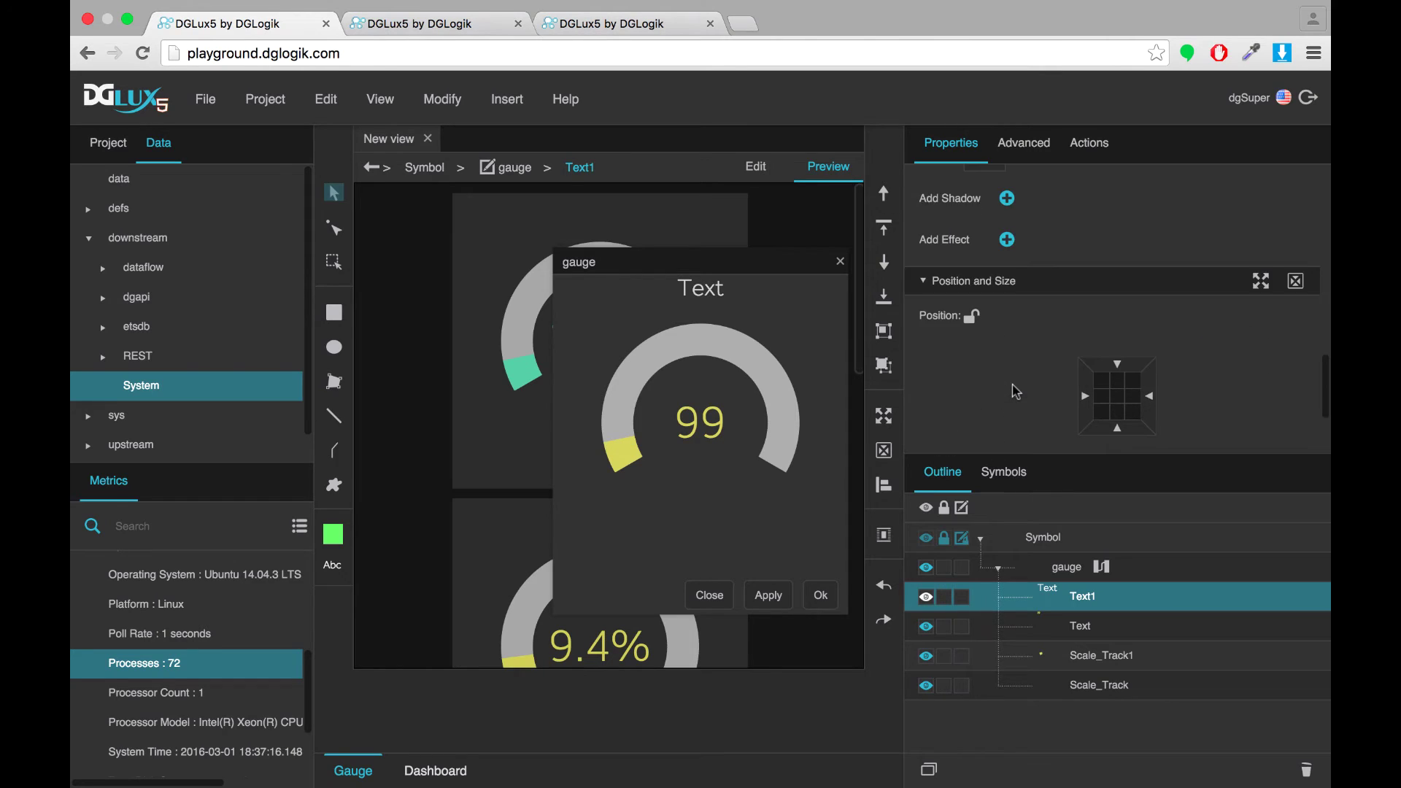
click(409, 24)
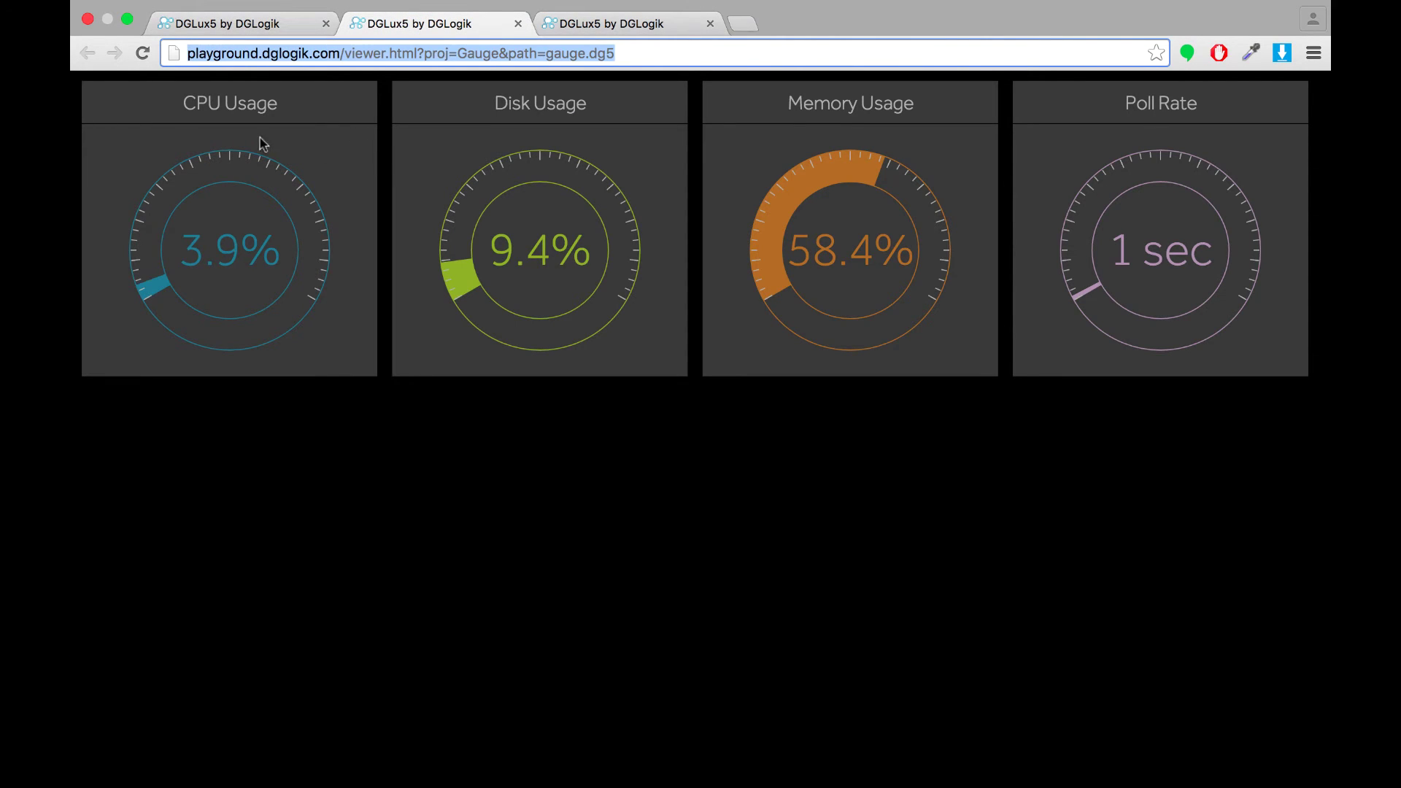
Give the Text1 label a solid black (#000000) border, 1 px wide.
click(199, 23)
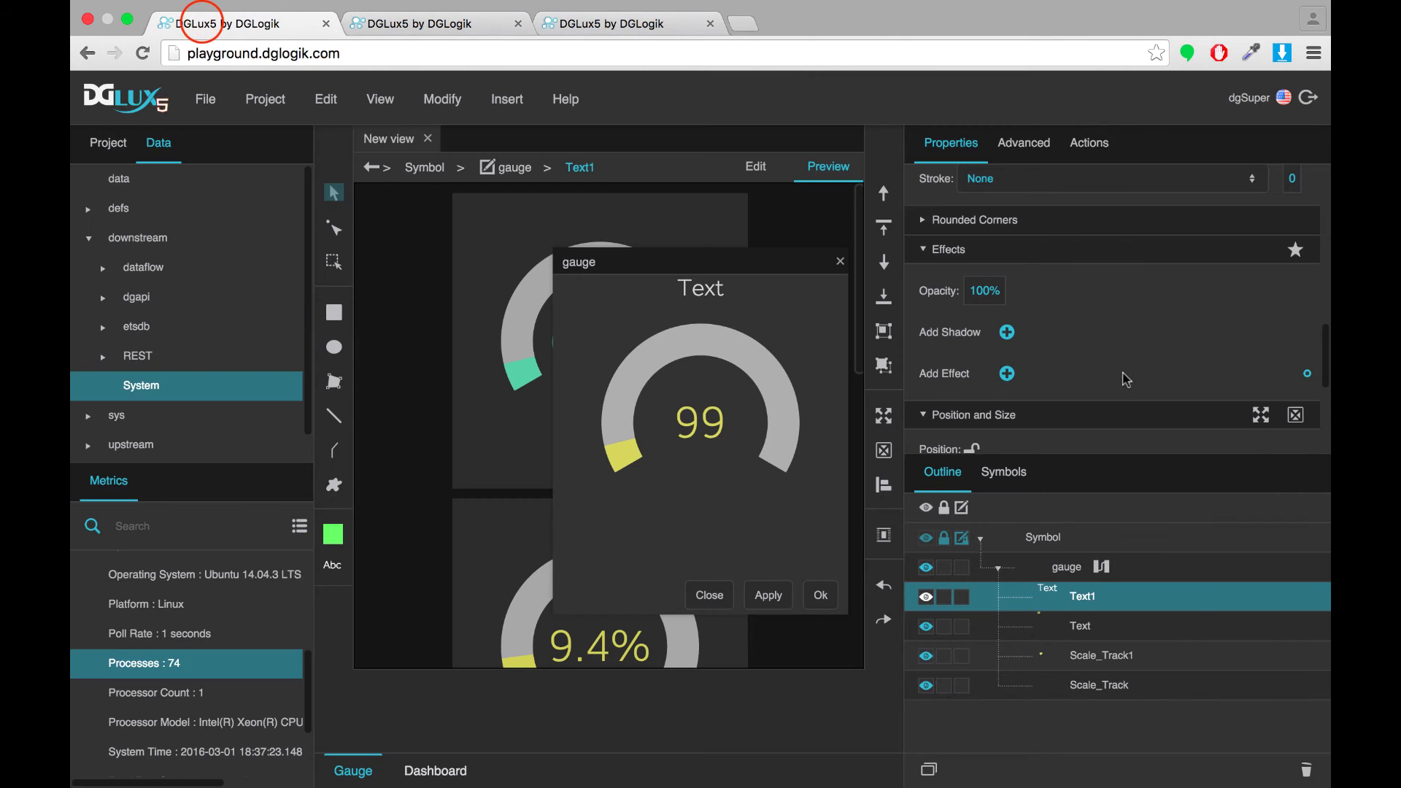
scroll(1126, 379, down, 3)
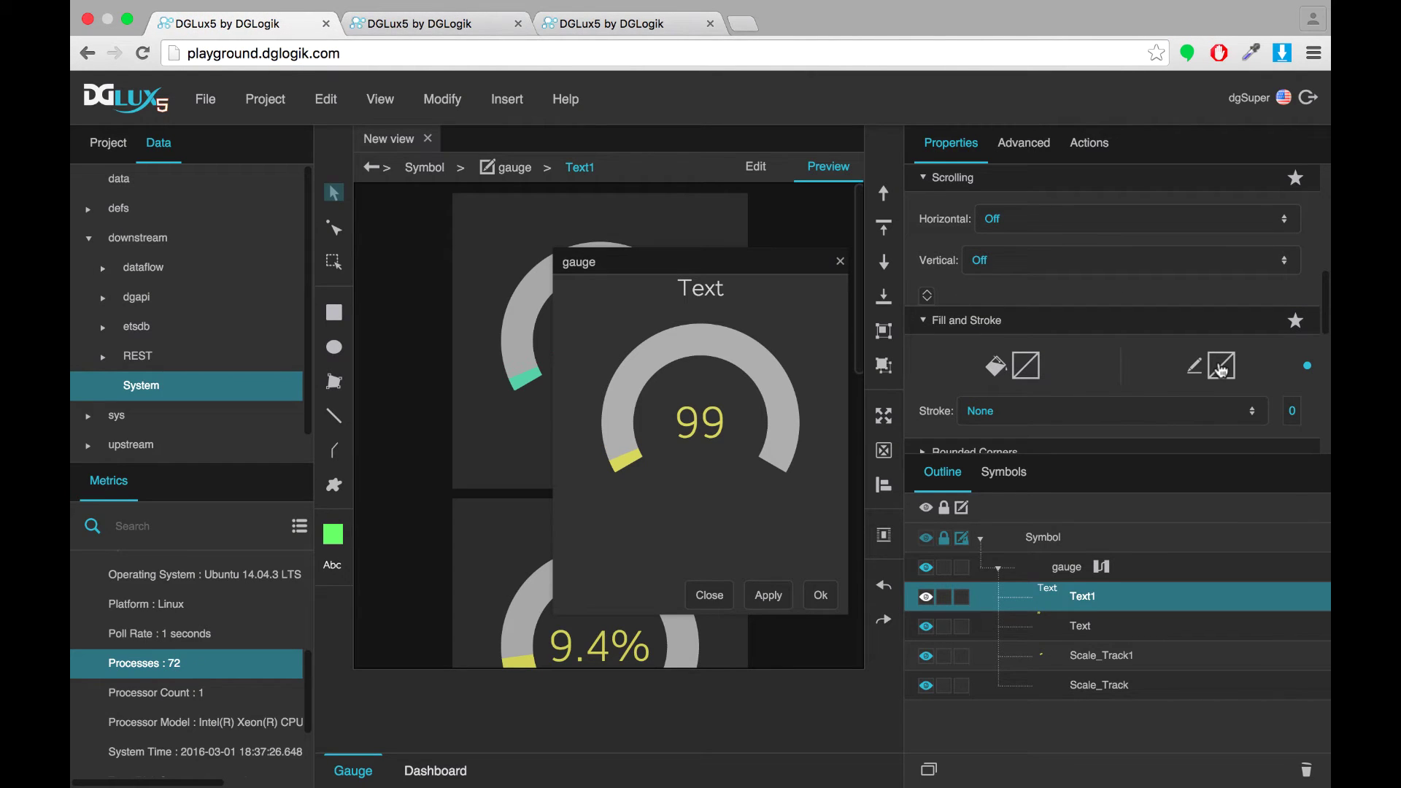
click(1222, 370)
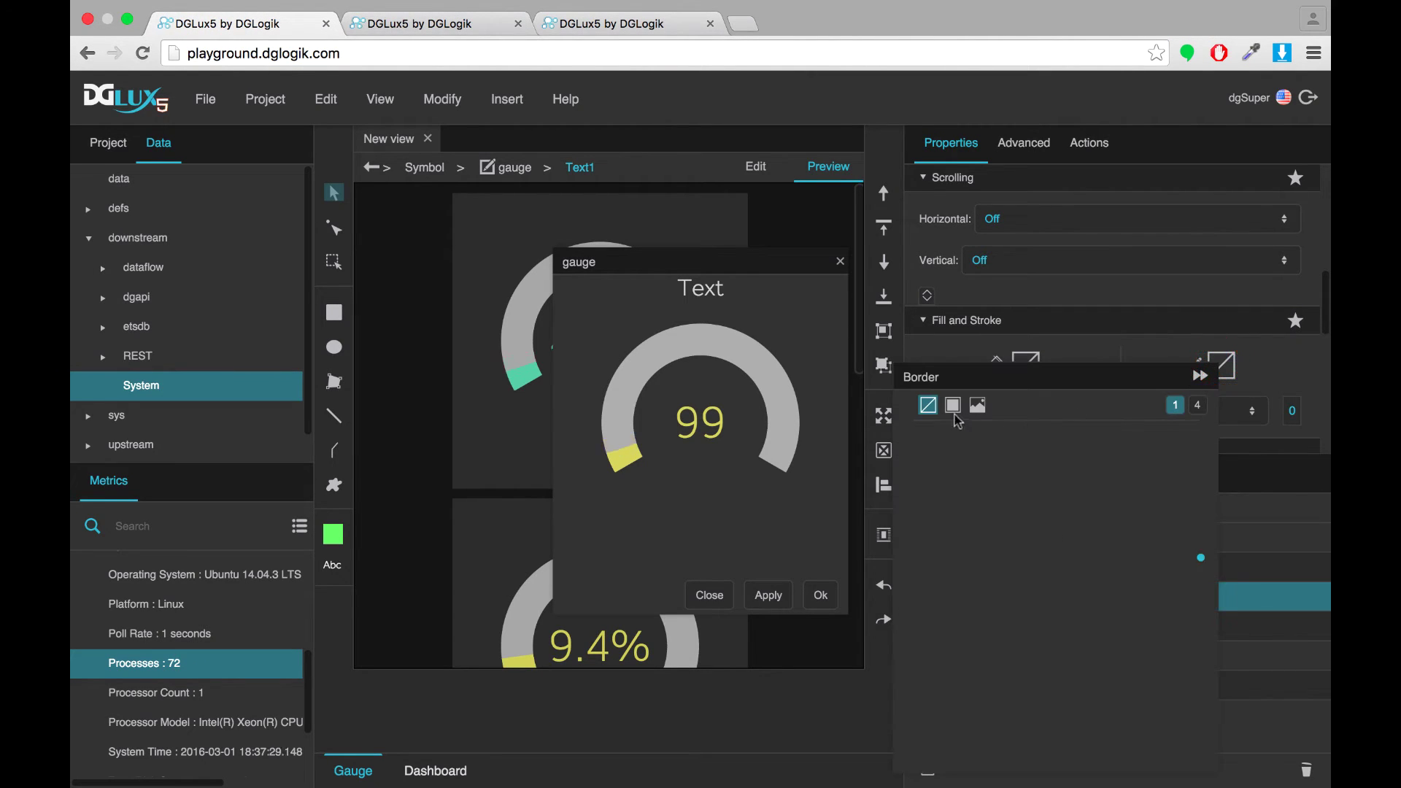
click(1197, 407)
click(1017, 421)
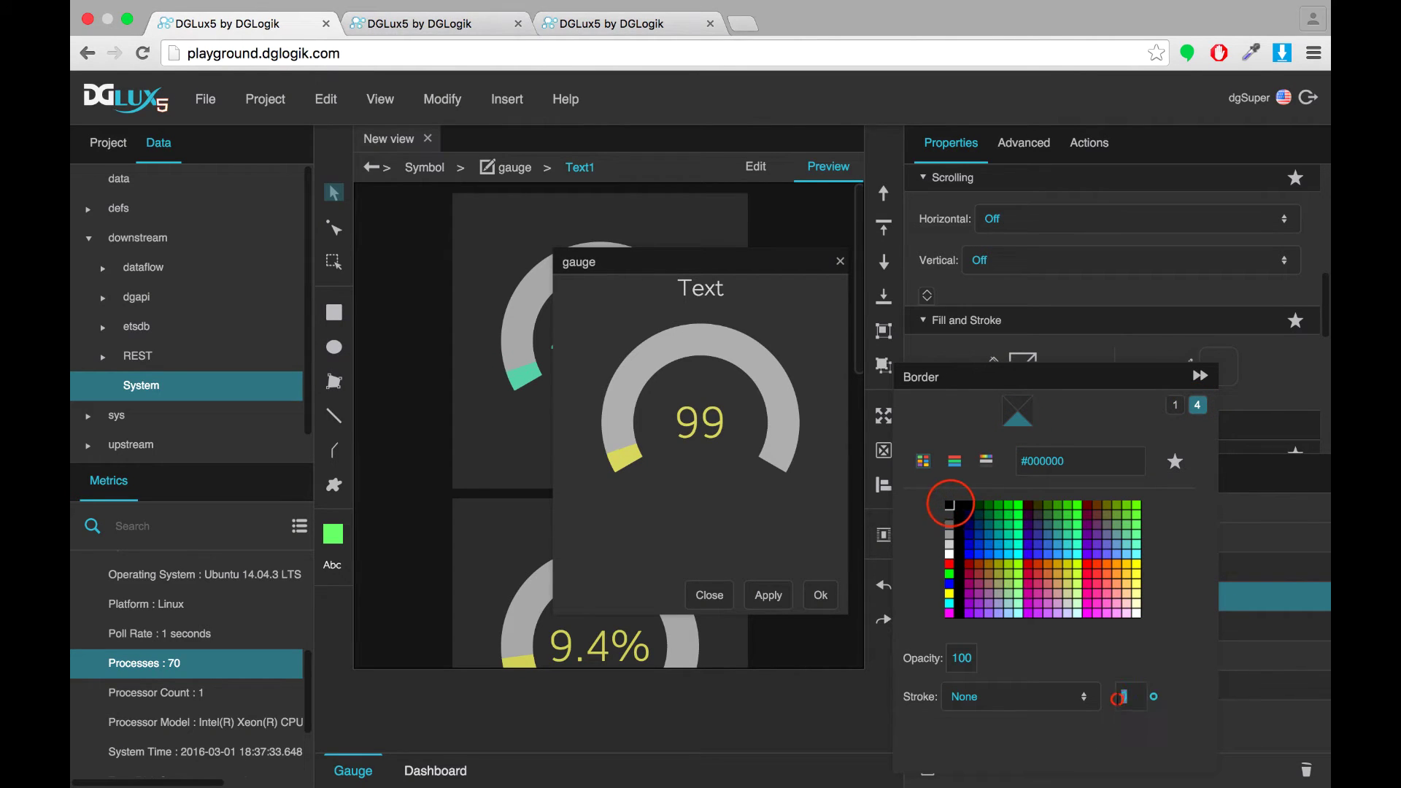
click(1124, 697)
click(1035, 714)
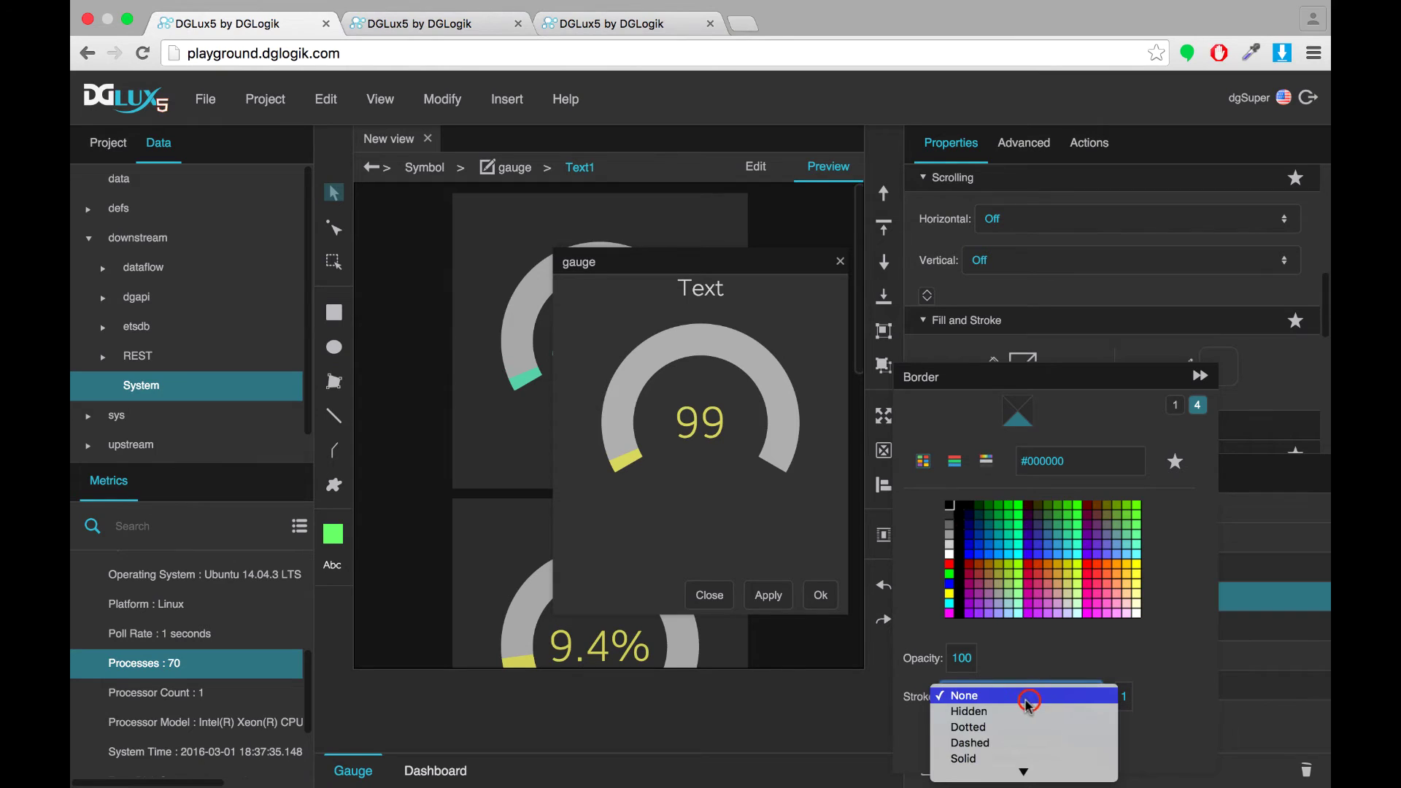
click(993, 751)
click(1183, 377)
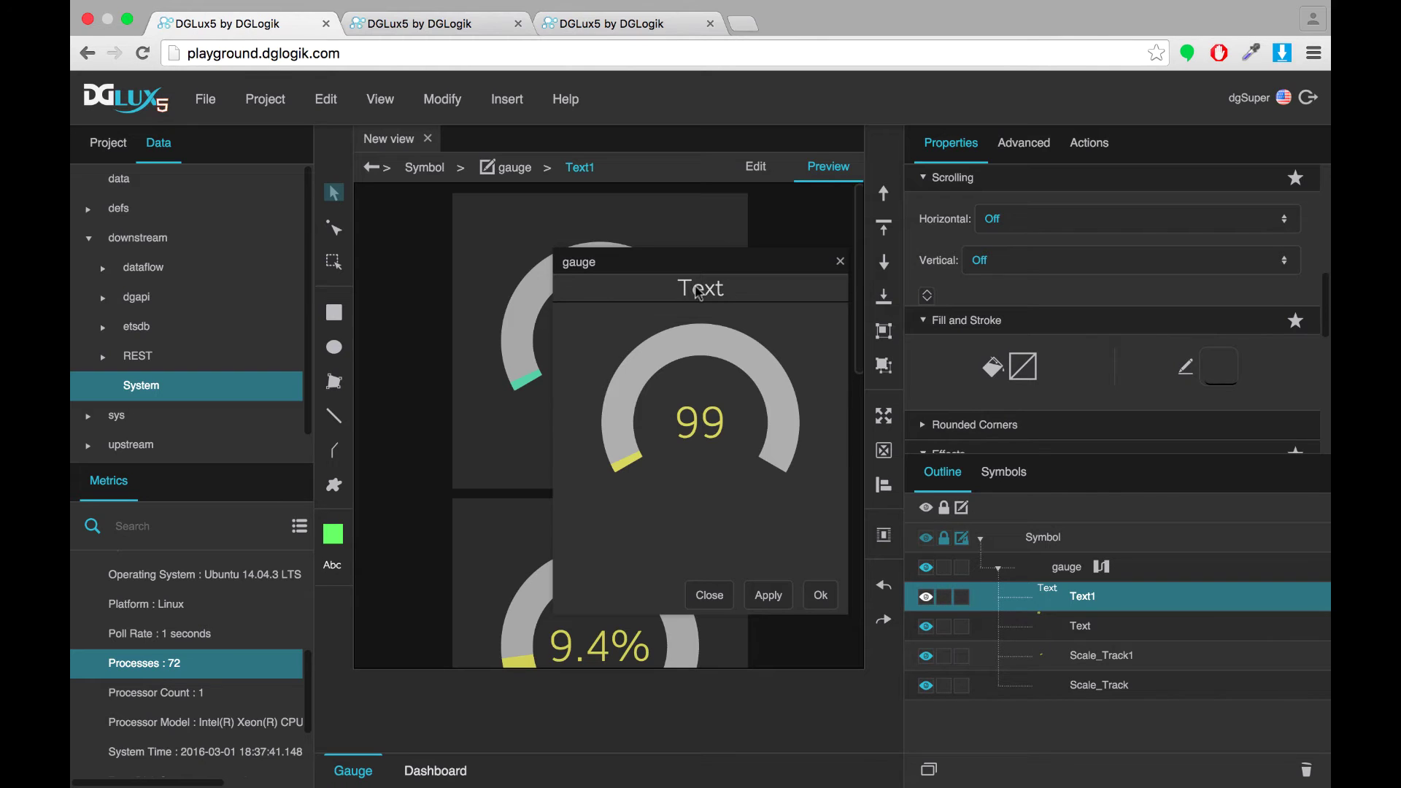
Bind the gauge symbol's description parameter to Text1's text, with default 'test'.
click(1062, 571)
right_click(1062, 570)
click(1123, 741)
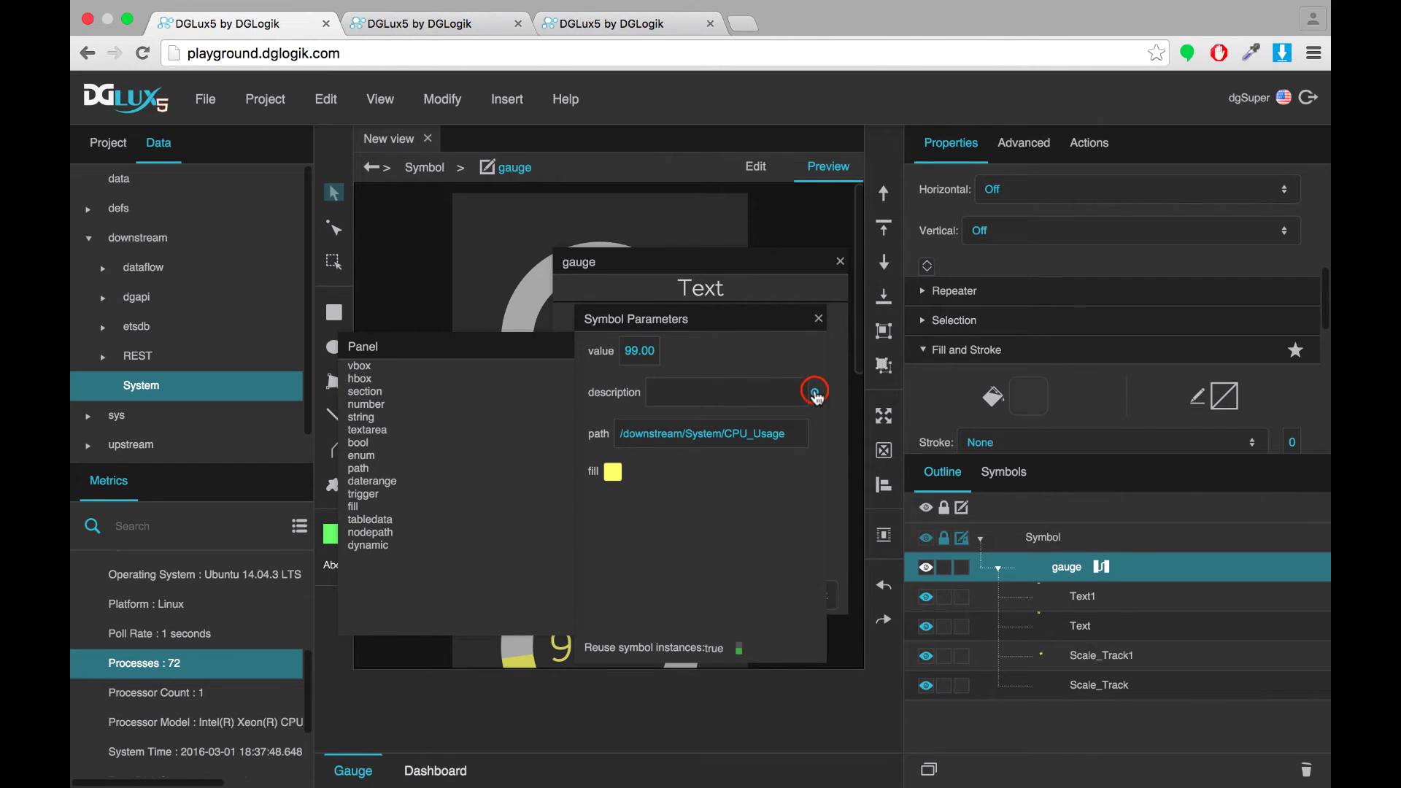
click(815, 395)
click(1098, 604)
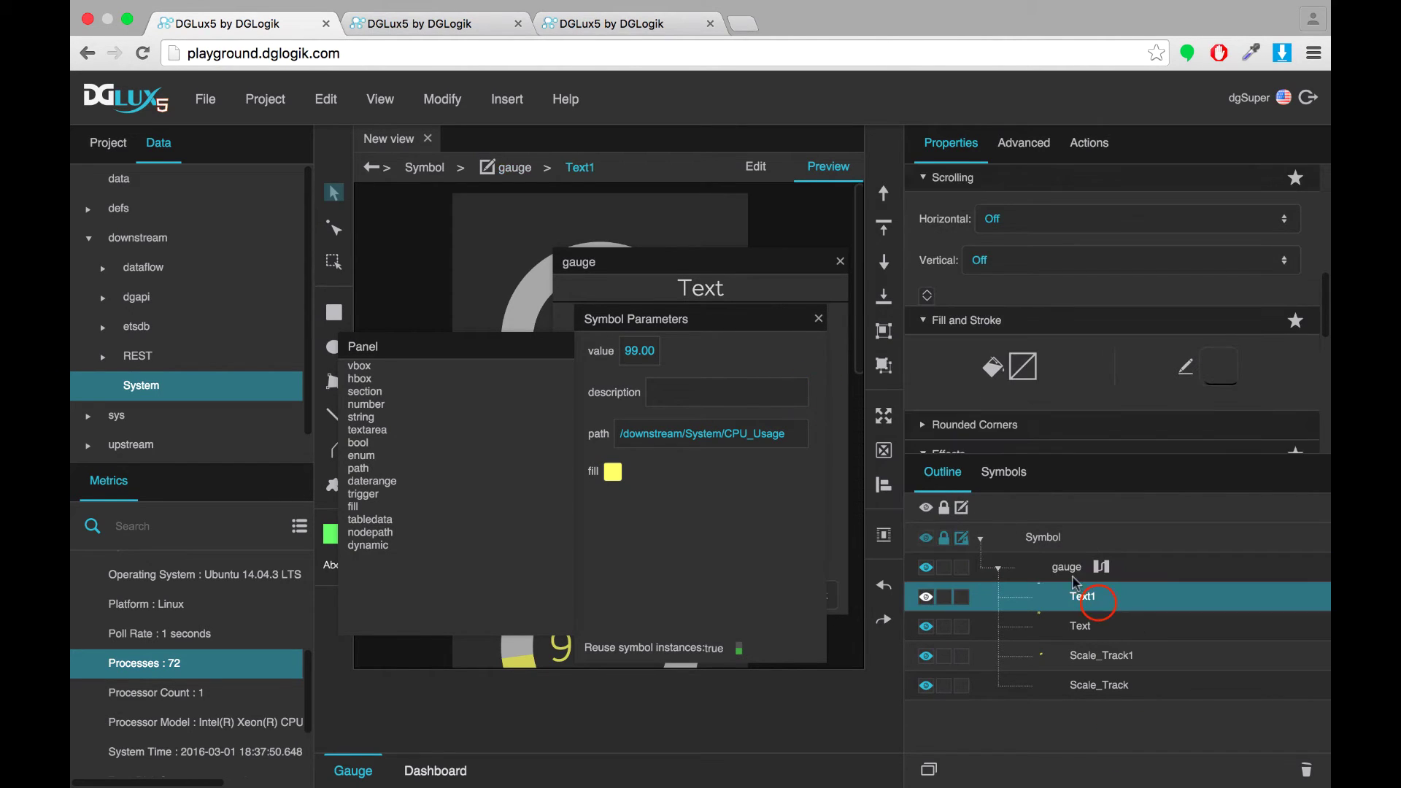
scroll(1007, 416, up, 5)
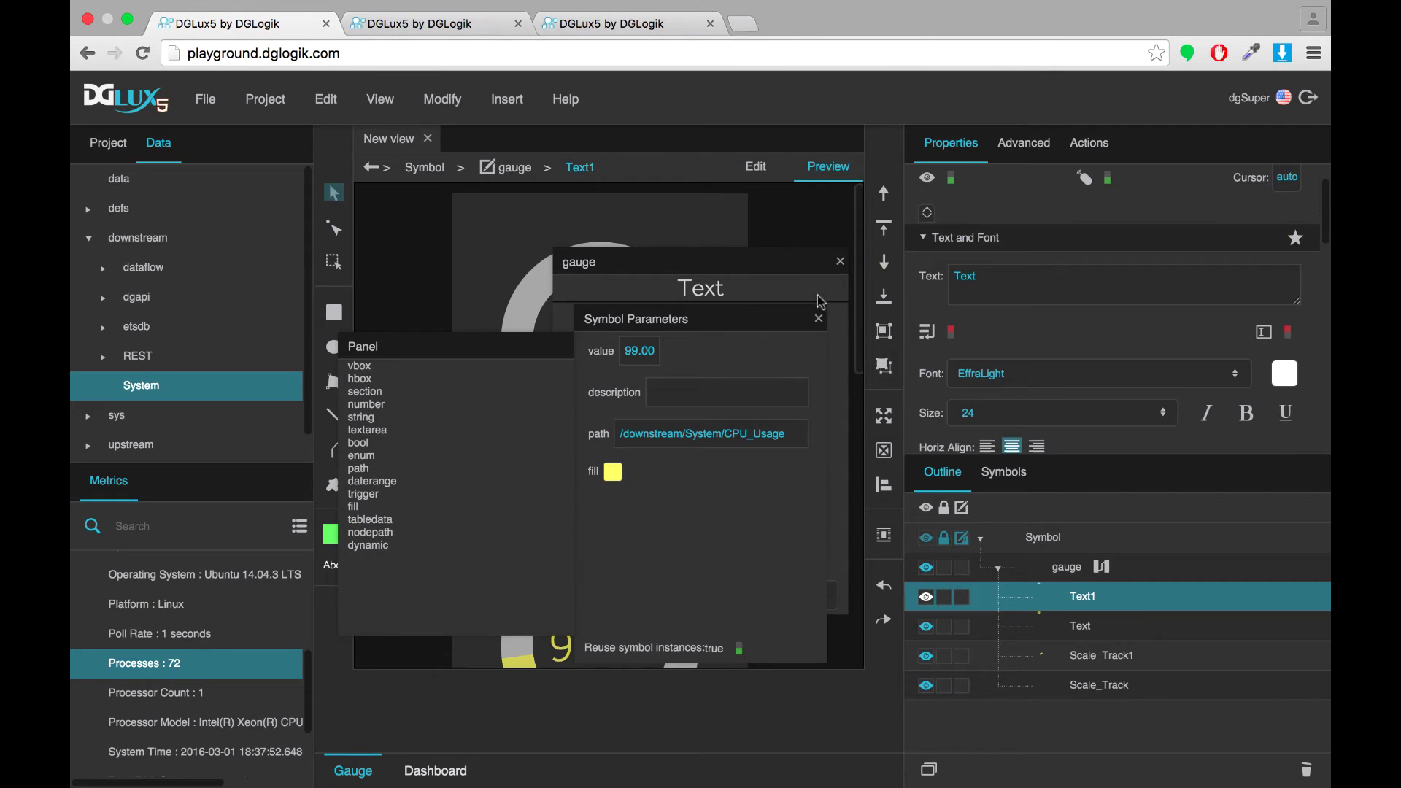
drag(817, 397, 970, 286)
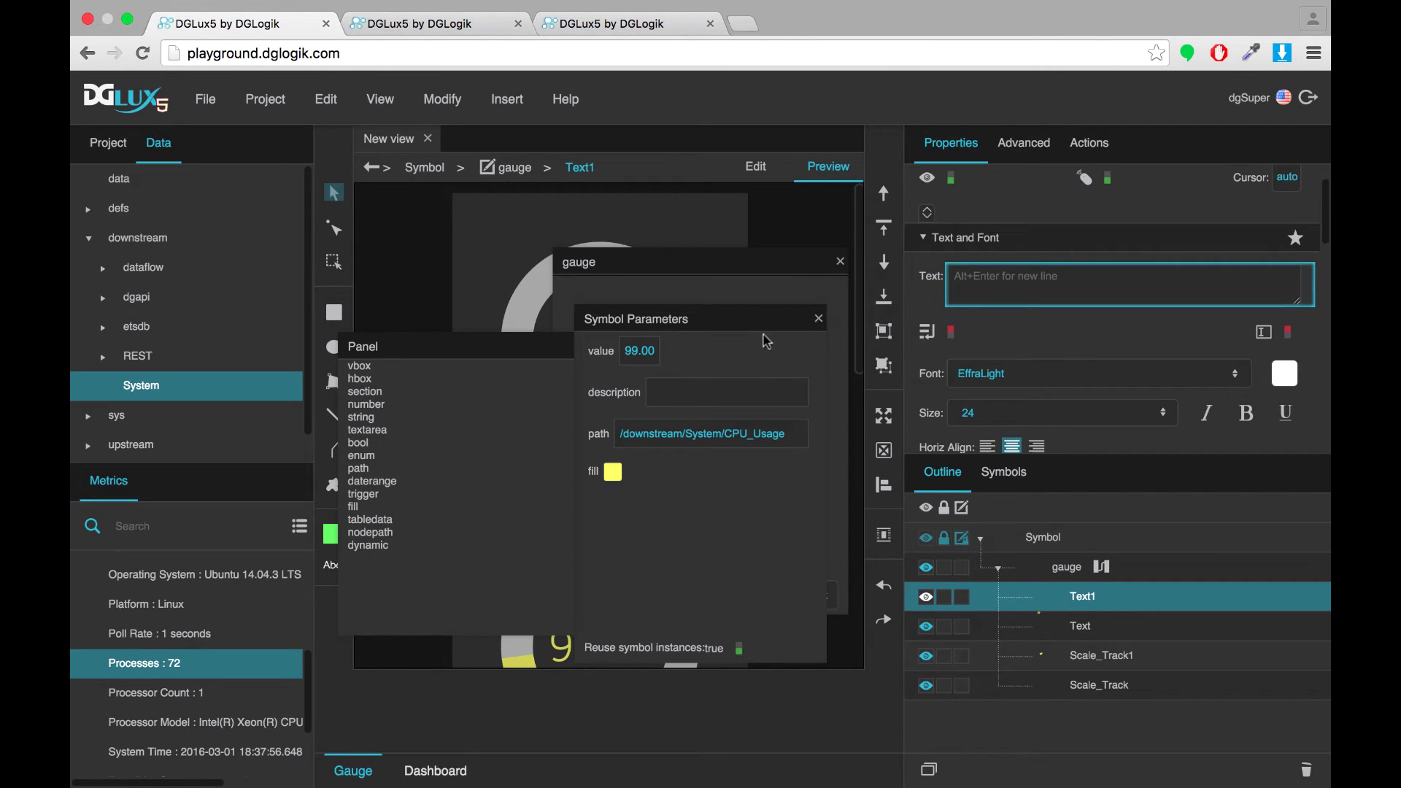
text(test)
click(816, 320)
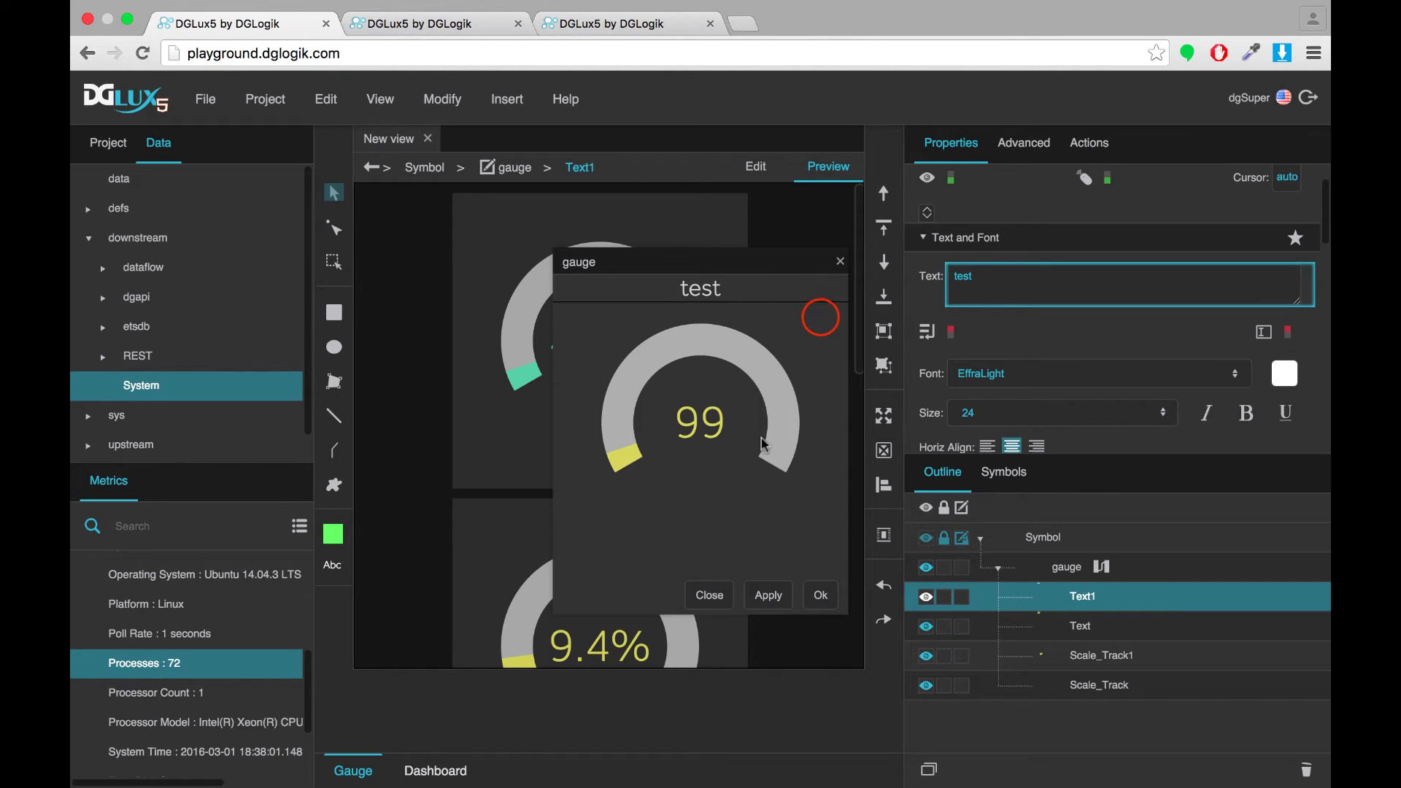
Apply the symbol changes so every dashboard gauge uses the titled symbol.
drag(673, 259, 958, 287)
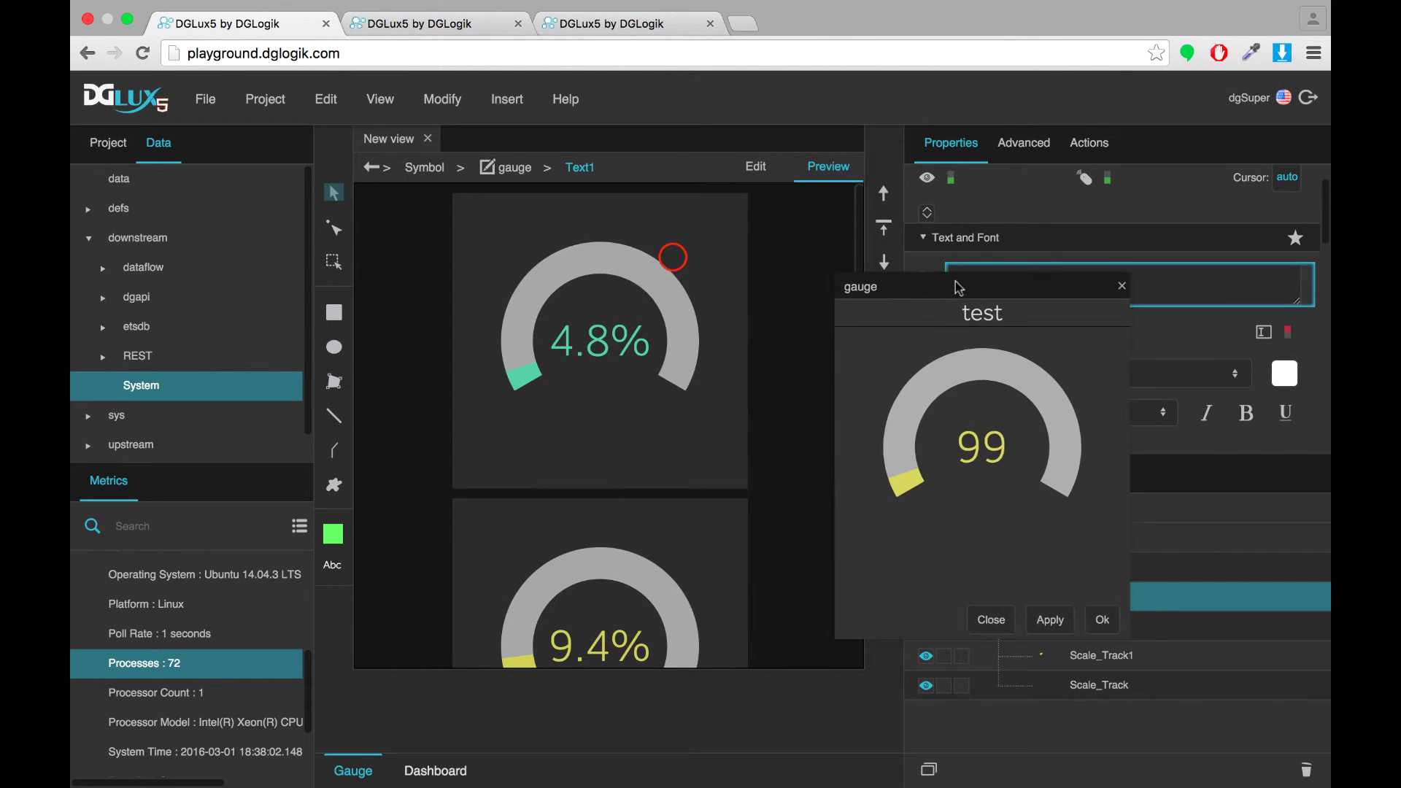
click(1050, 620)
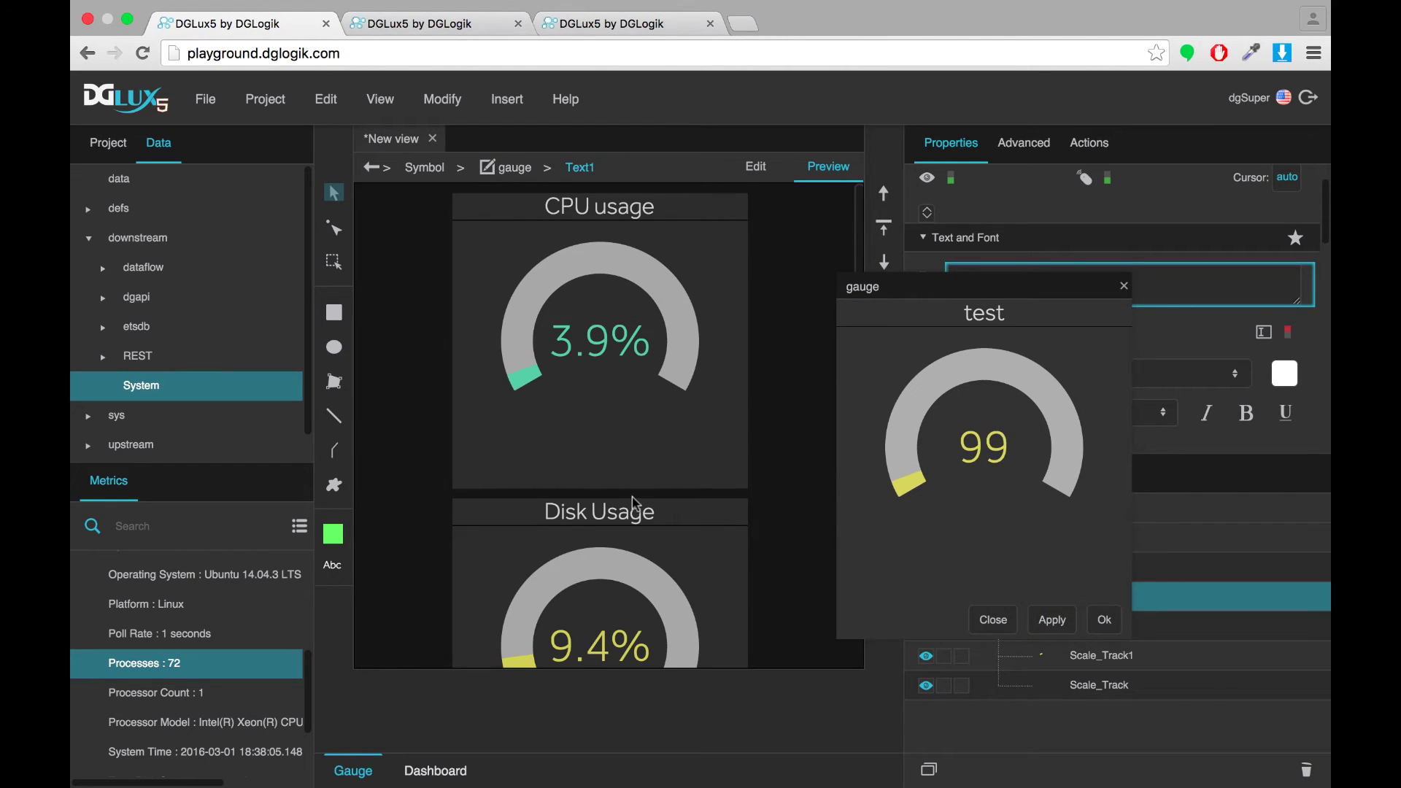
scroll(632, 504, down, 7)
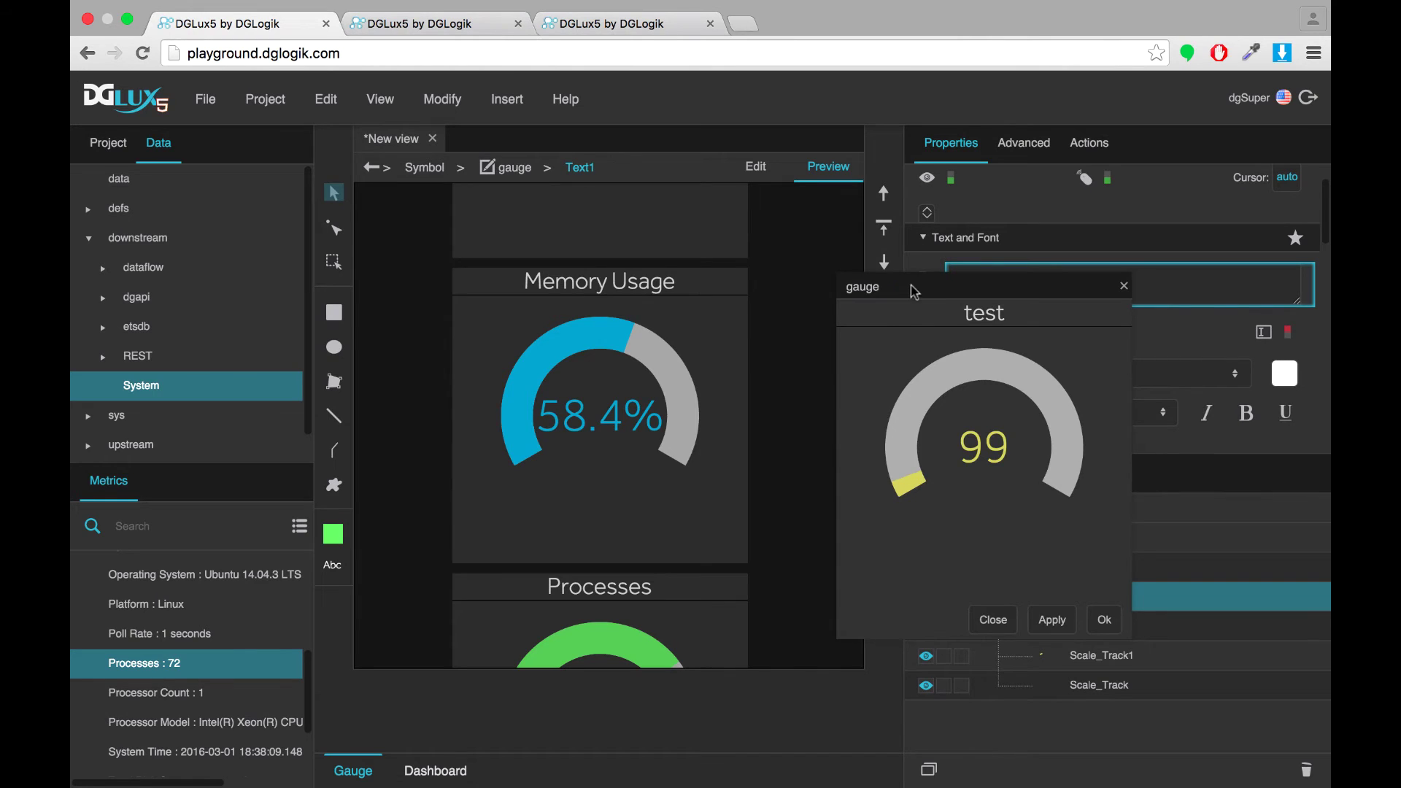
mouse_move(912, 290)
mouse_down()
mouse_move(613, 247)
mouse_move(255, 223)
mouse_up()
scroll(1120, 427, down, 5)
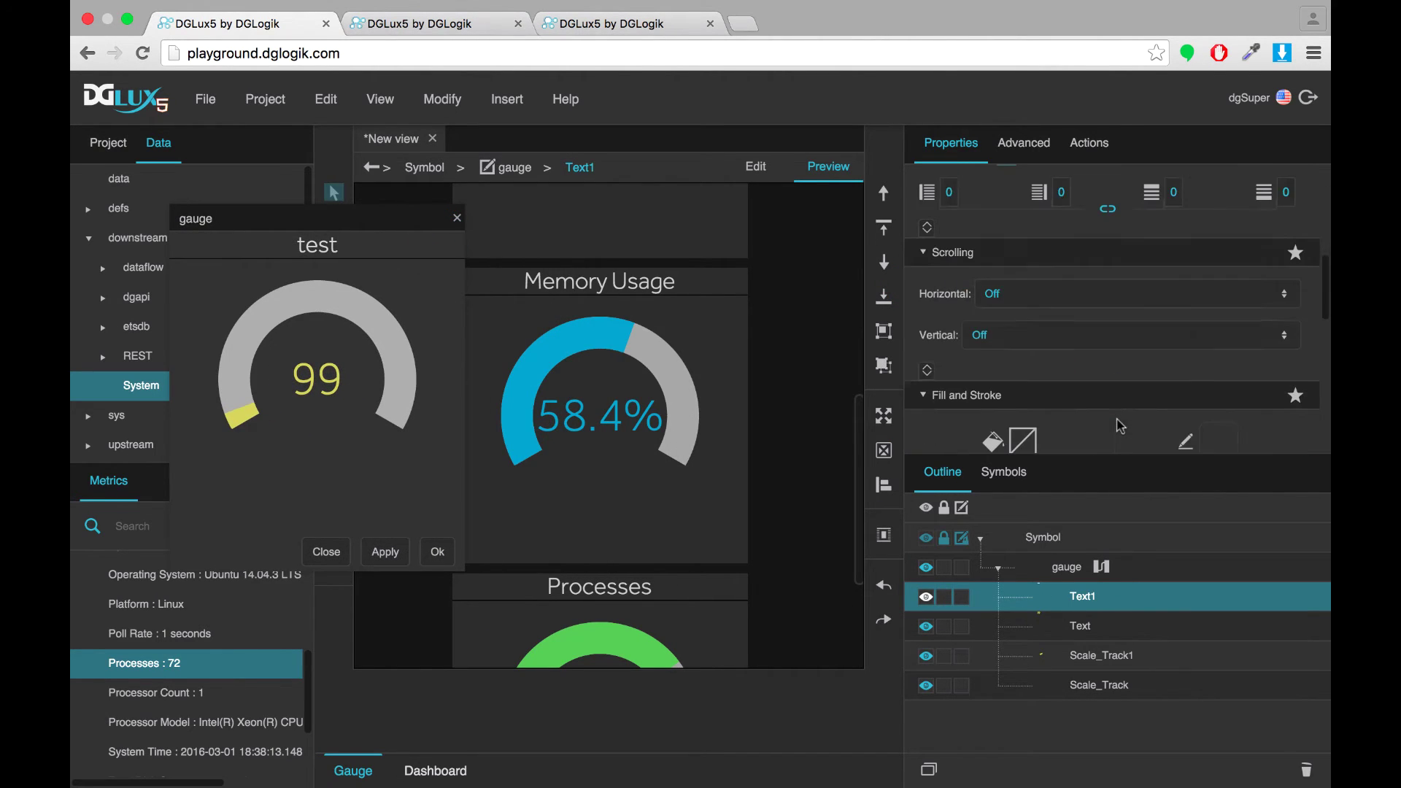
scroll(1120, 427, down, 6)
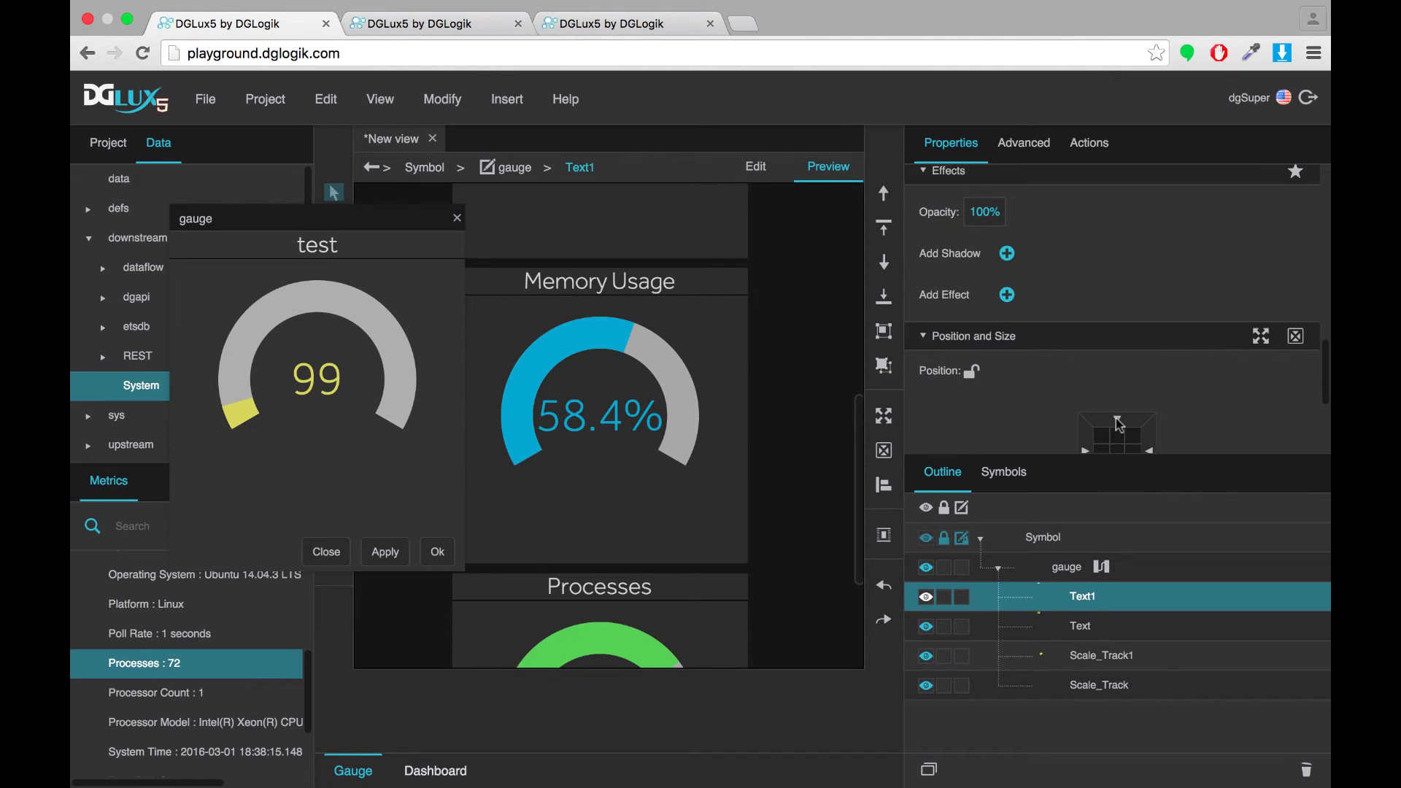
scroll(1120, 425, down, 3)
Set the label height to 40 px and offset Text and both scale tracks 40 px down.
click(1232, 360)
text(40)
key(Return)
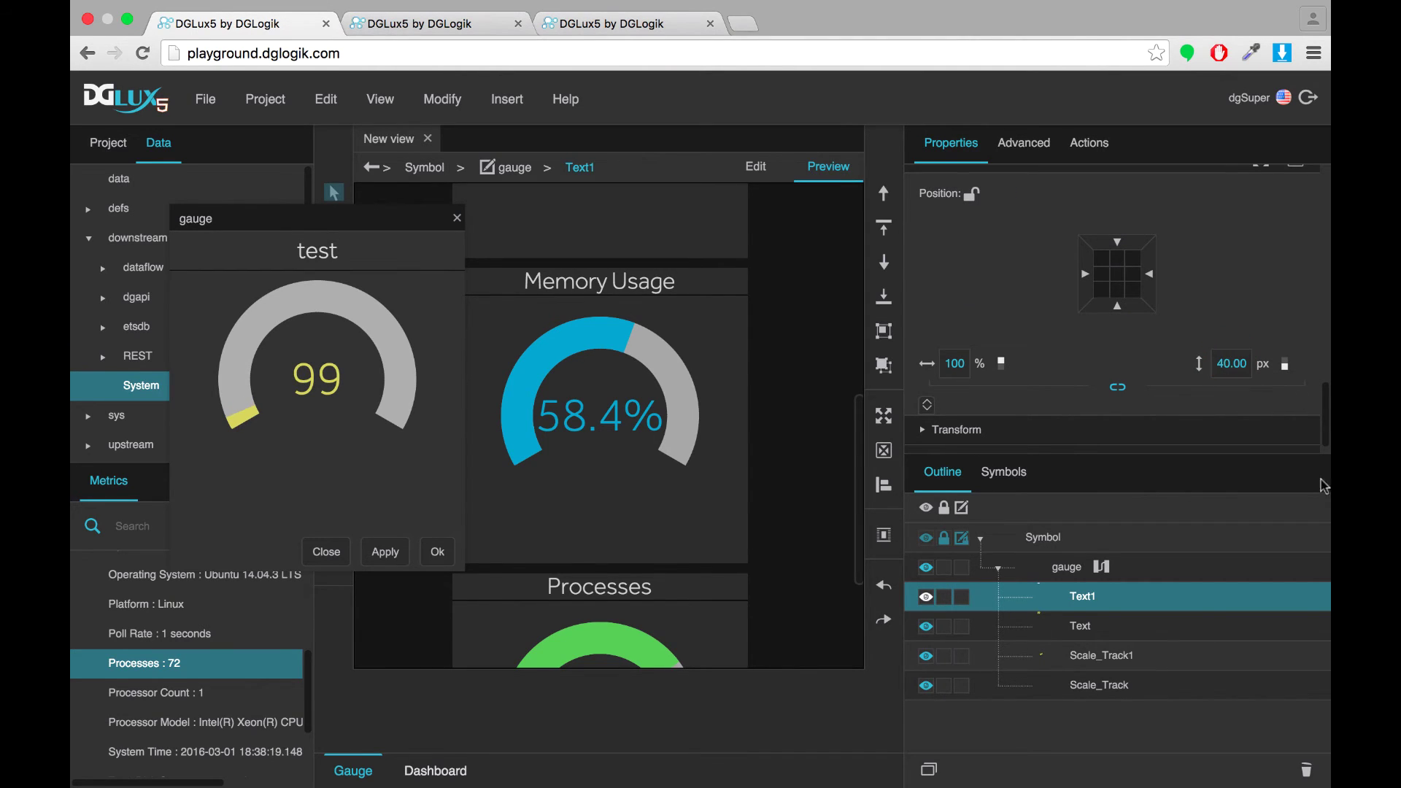
drag(1080, 635, 1087, 670)
scroll(1040, 322, up, 1)
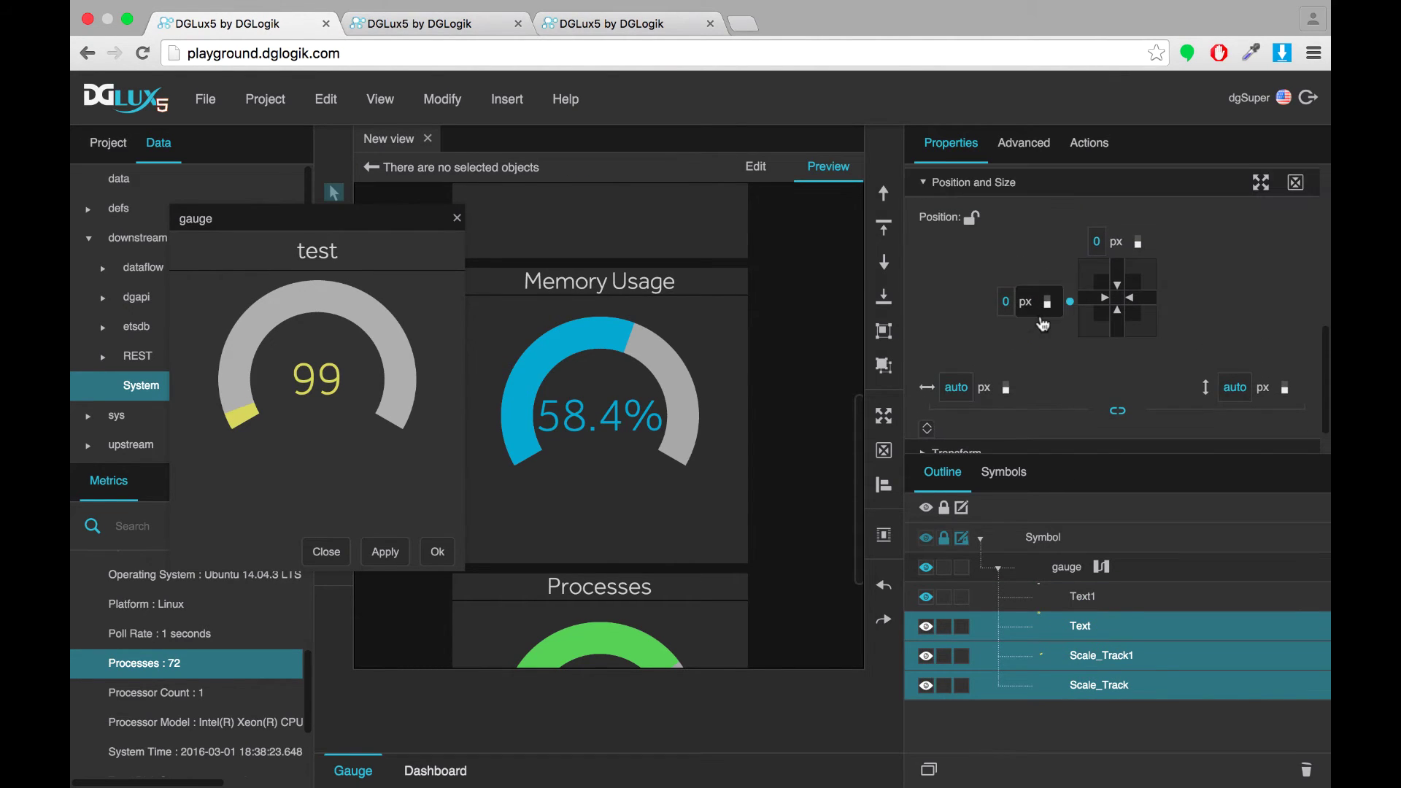
click(1092, 248)
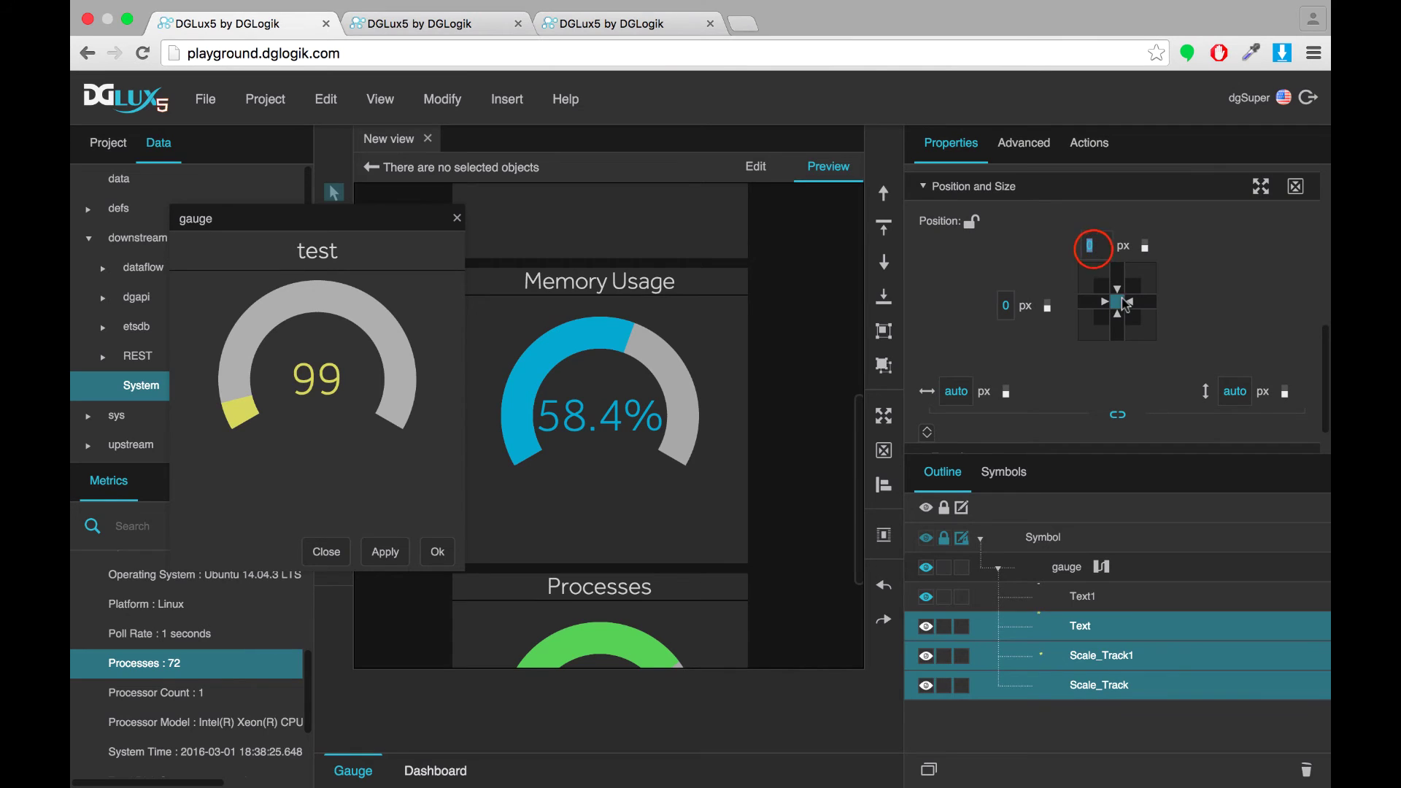
text(40)
key(Return)
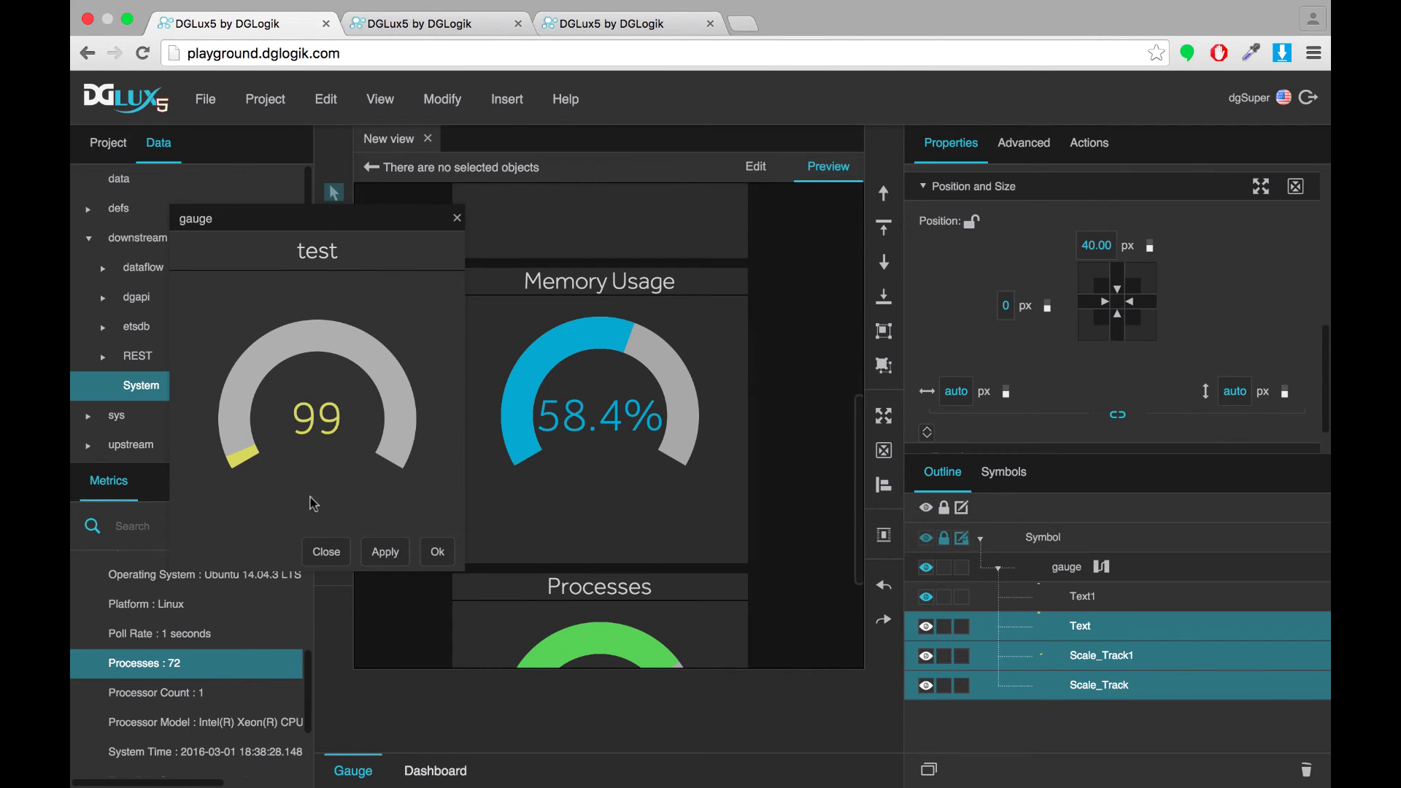
Apply the offset, close the symbol editor, and check the gauges in the live viewer.
click(385, 553)
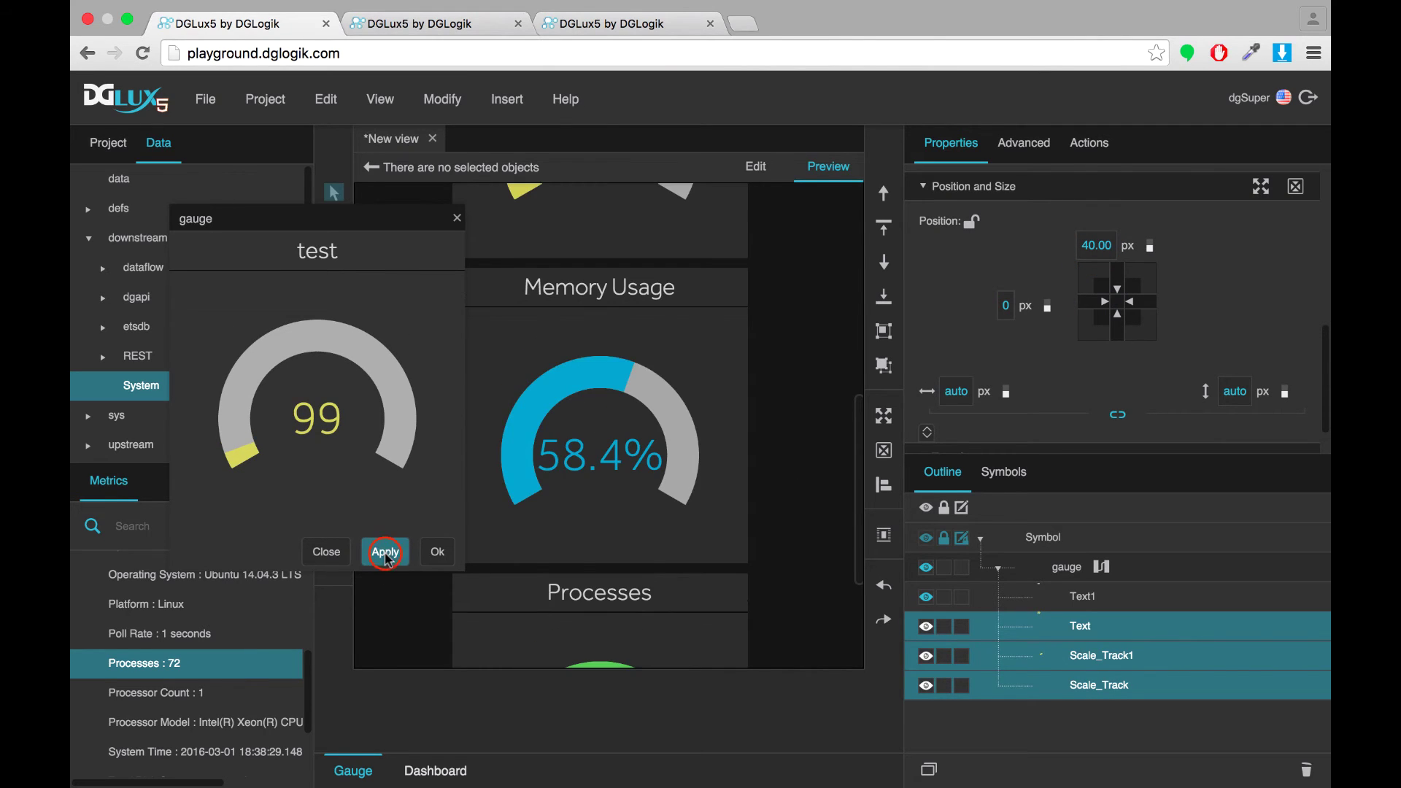
click(457, 218)
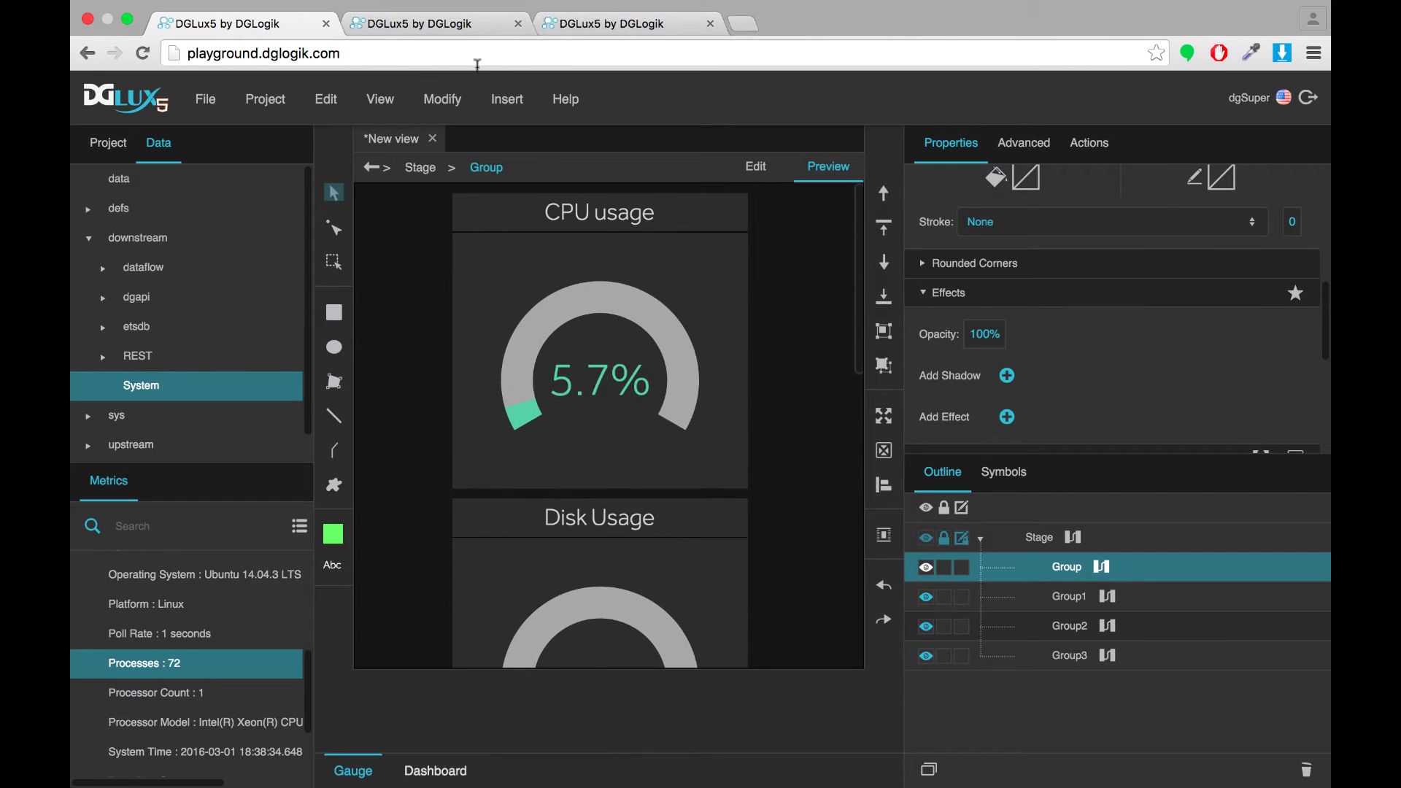
click(457, 30)
click(588, 24)
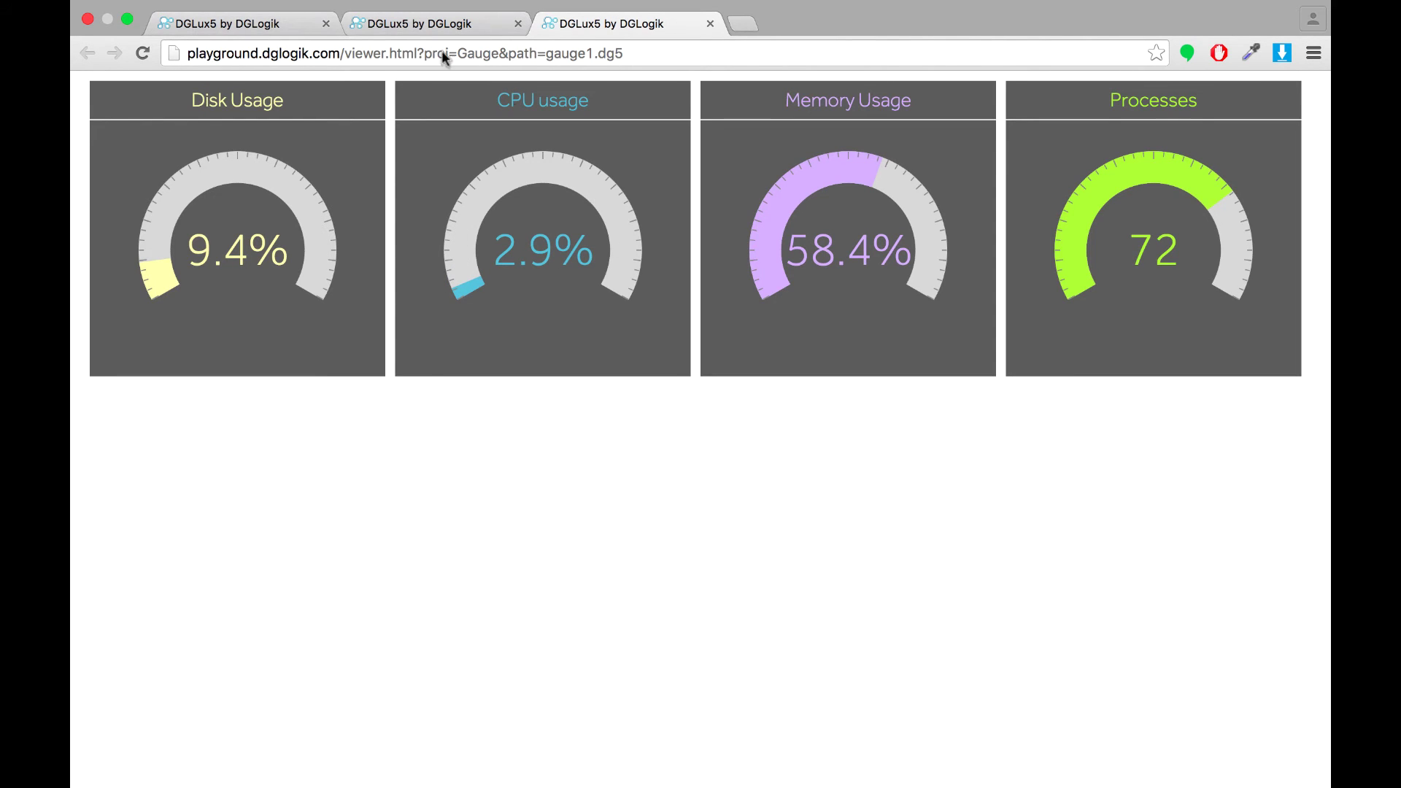
click(305, 25)
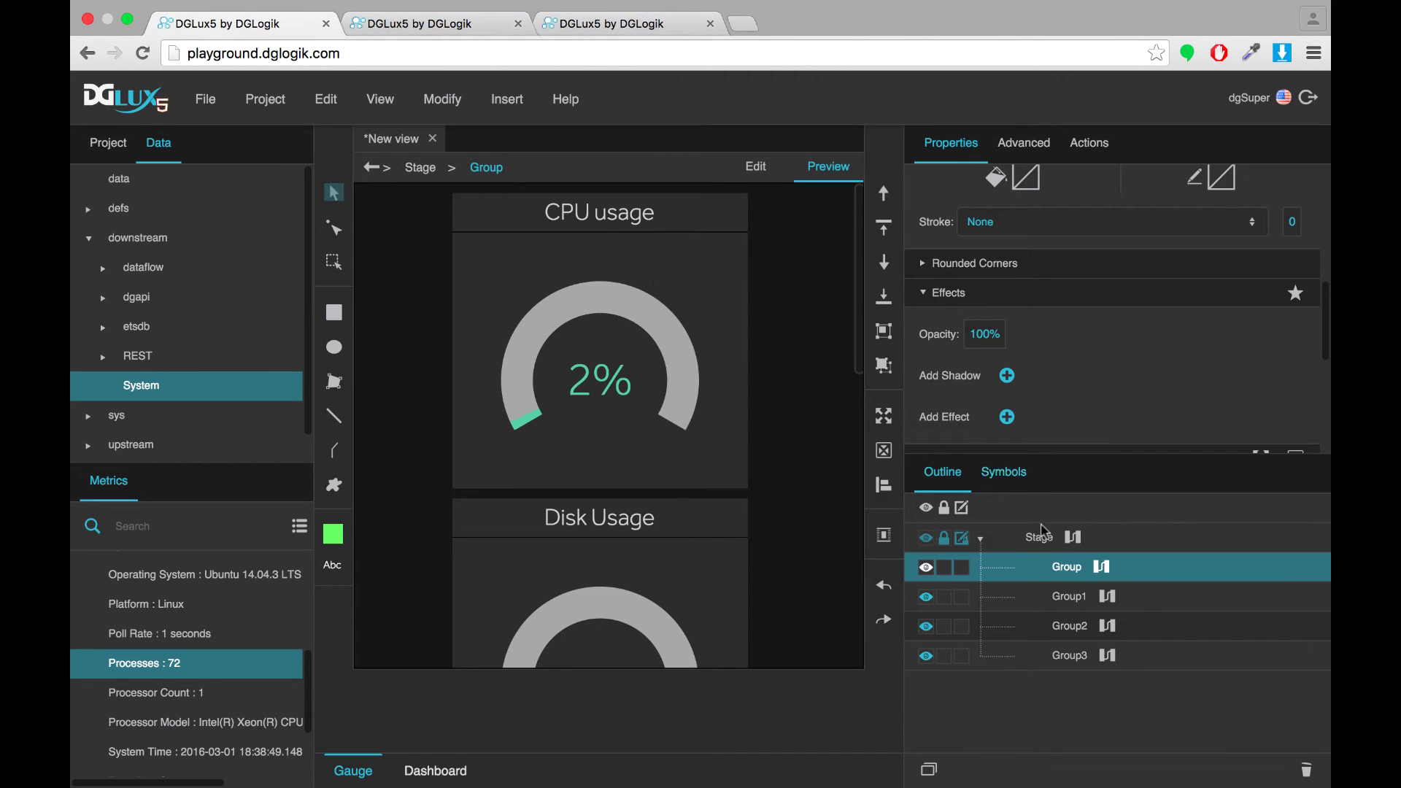
Edit the gauge symbol and insert a Scale Ticks component into the gauge.
click(1003, 471)
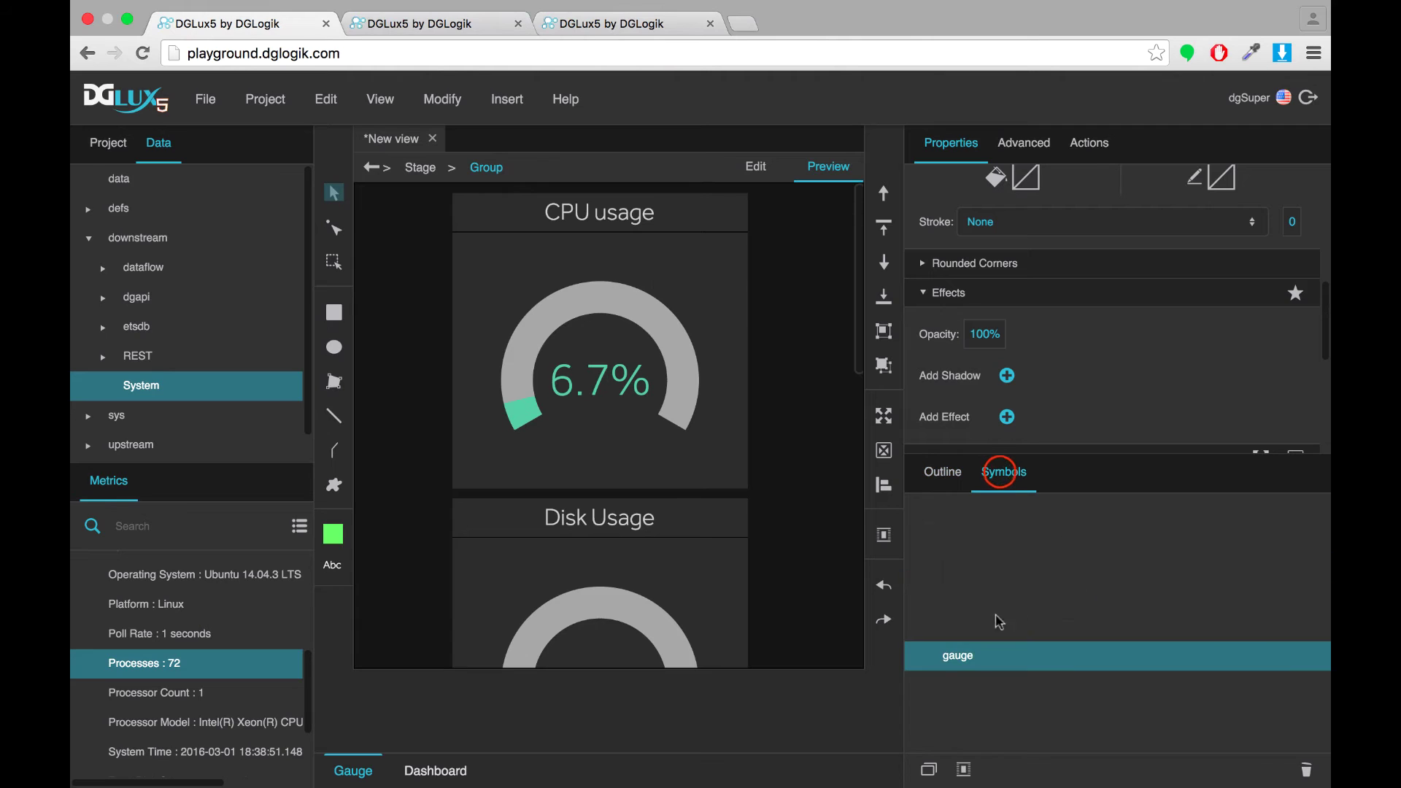
right_click(963, 655)
click(990, 656)
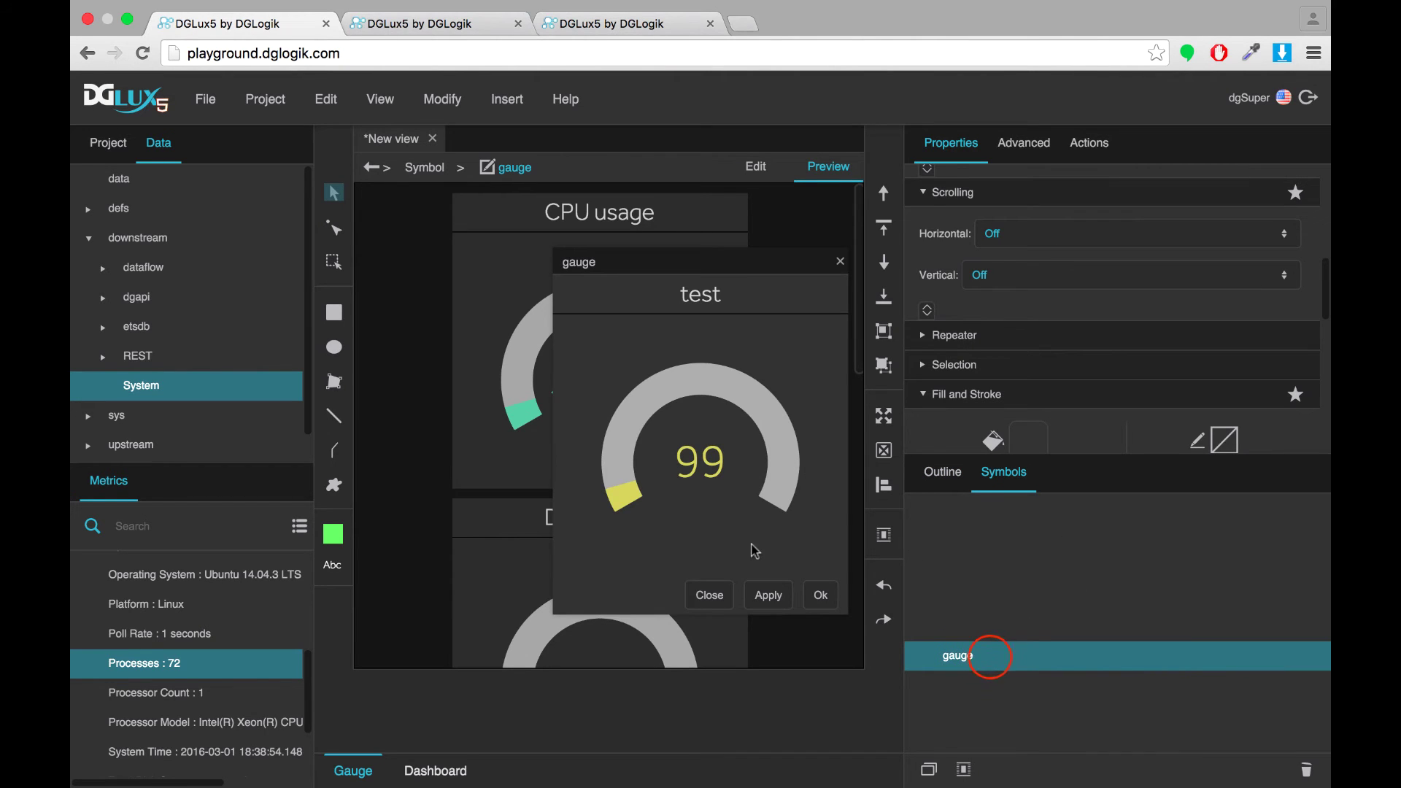
click(929, 484)
click(995, 566)
click(1053, 564)
right_click(1067, 579)
mouse_move(1106, 335)
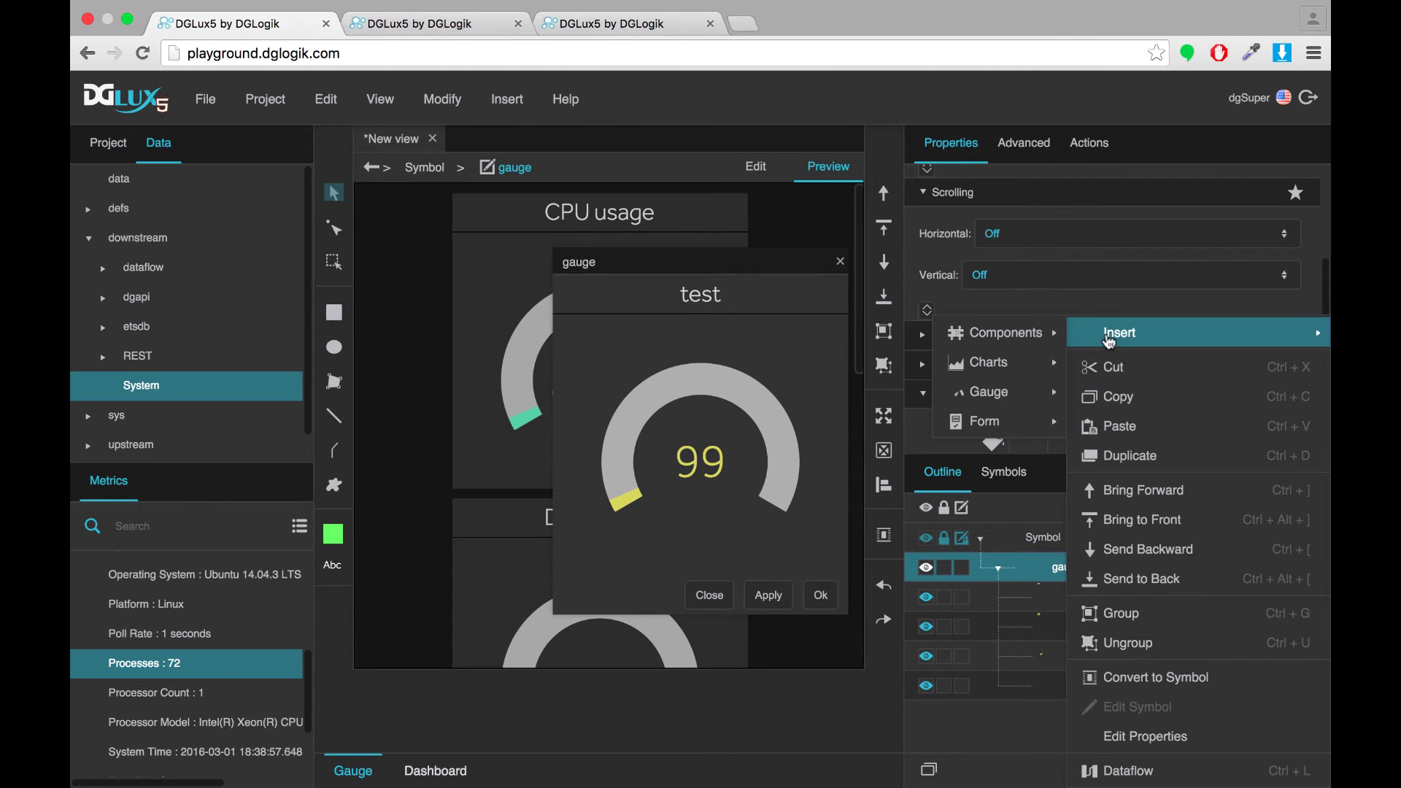
mouse_move(1016, 394)
click(1096, 397)
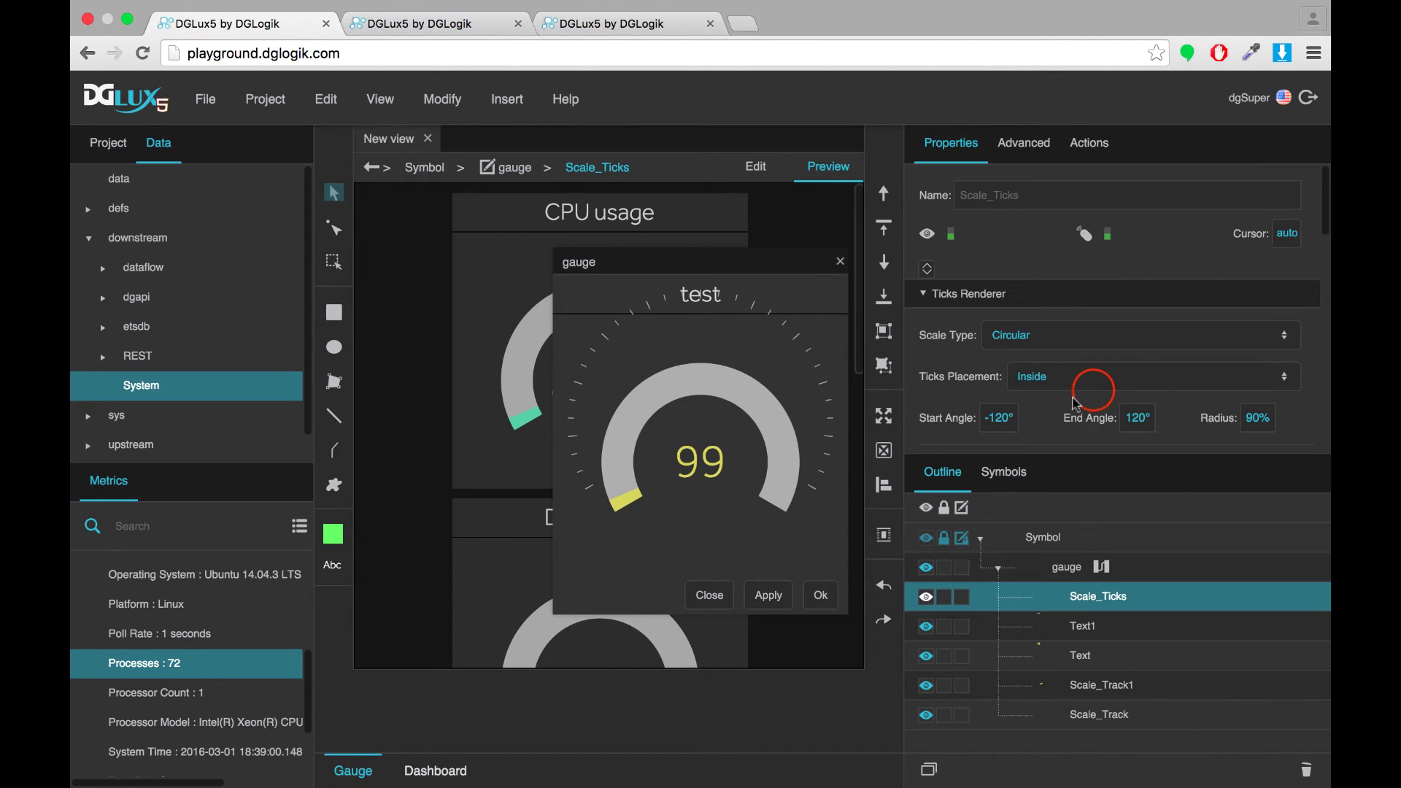
Set the scale ticks to radius 80, 250 px size, centre anchor, top 40, left 0.
click(1256, 417)
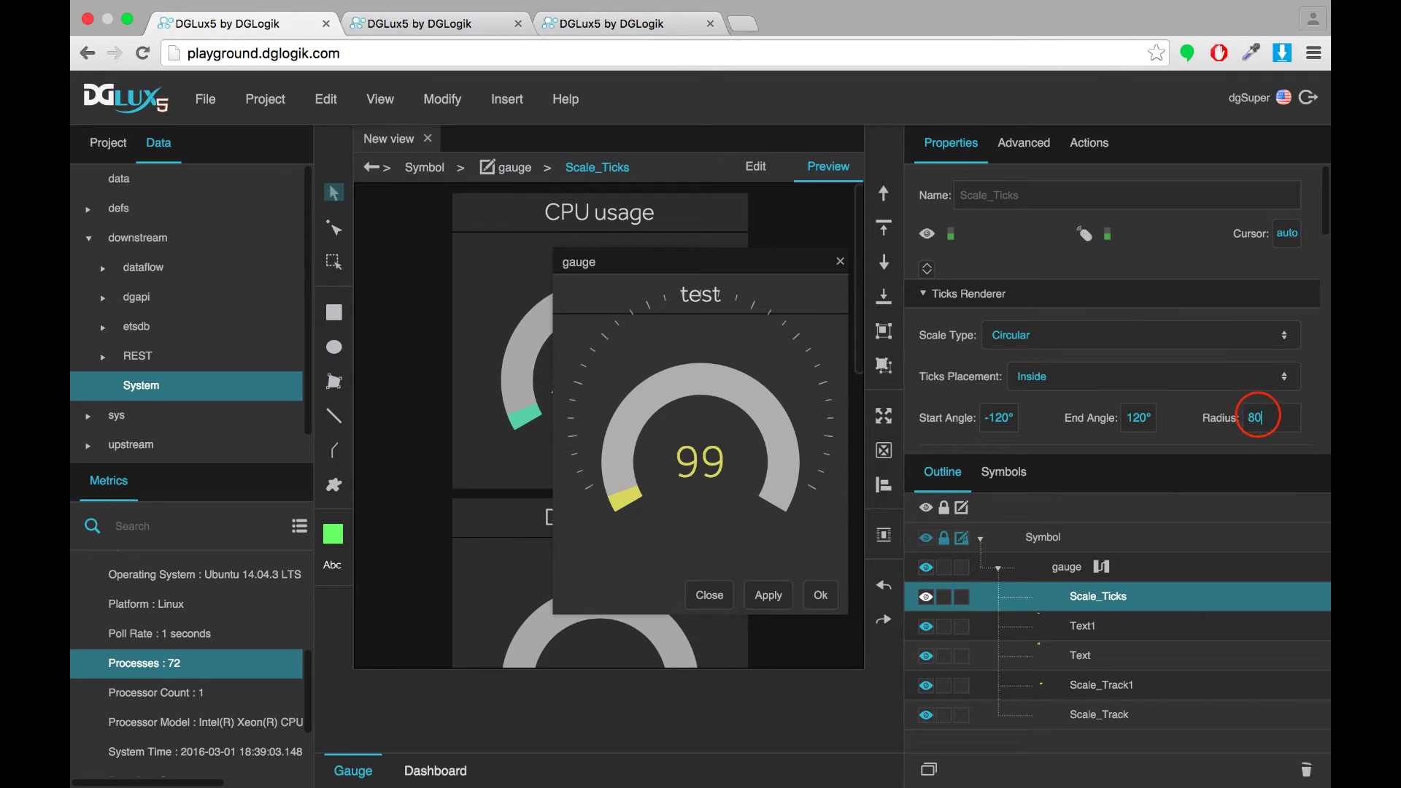
scroll(1149, 412, down, 5)
scroll(1150, 415, down, 5)
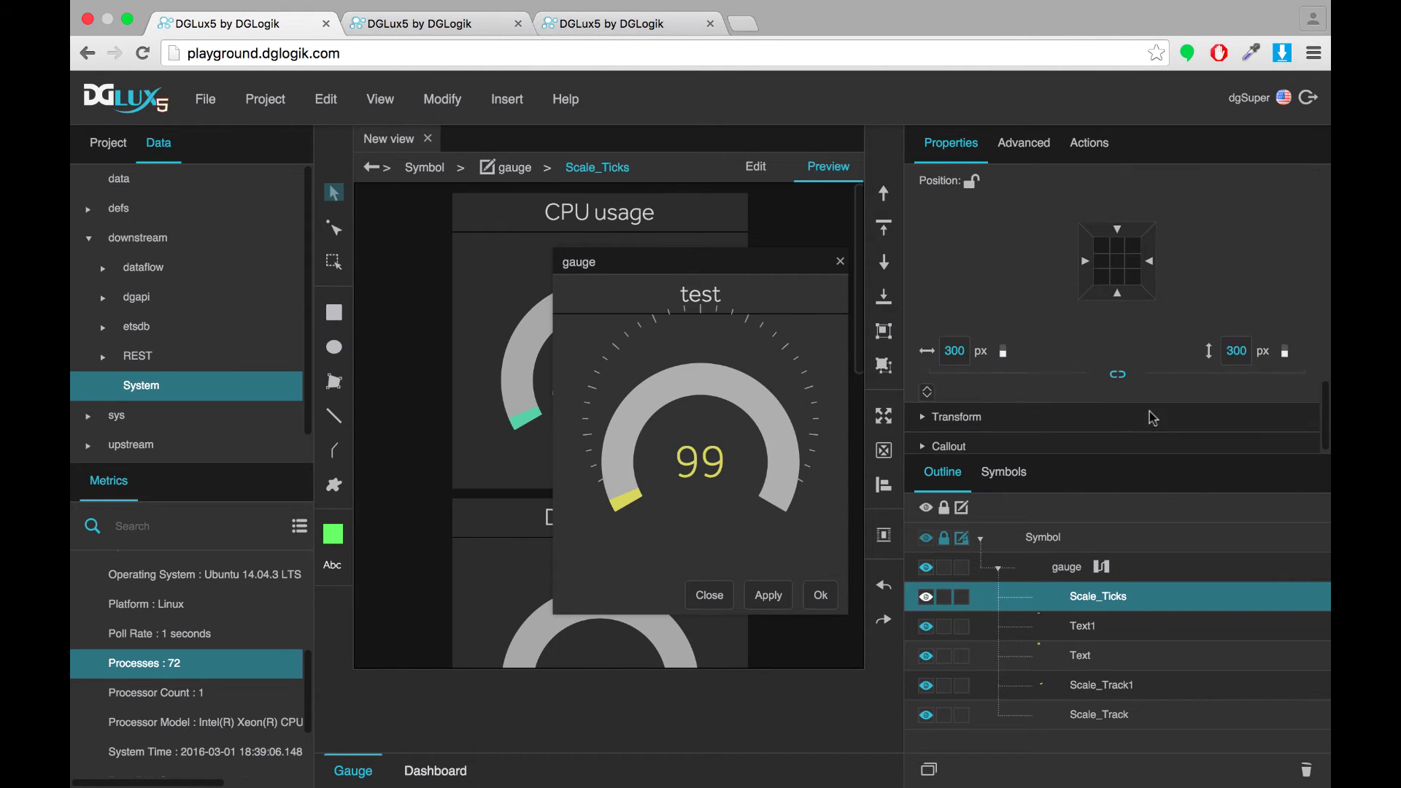
click(955, 343)
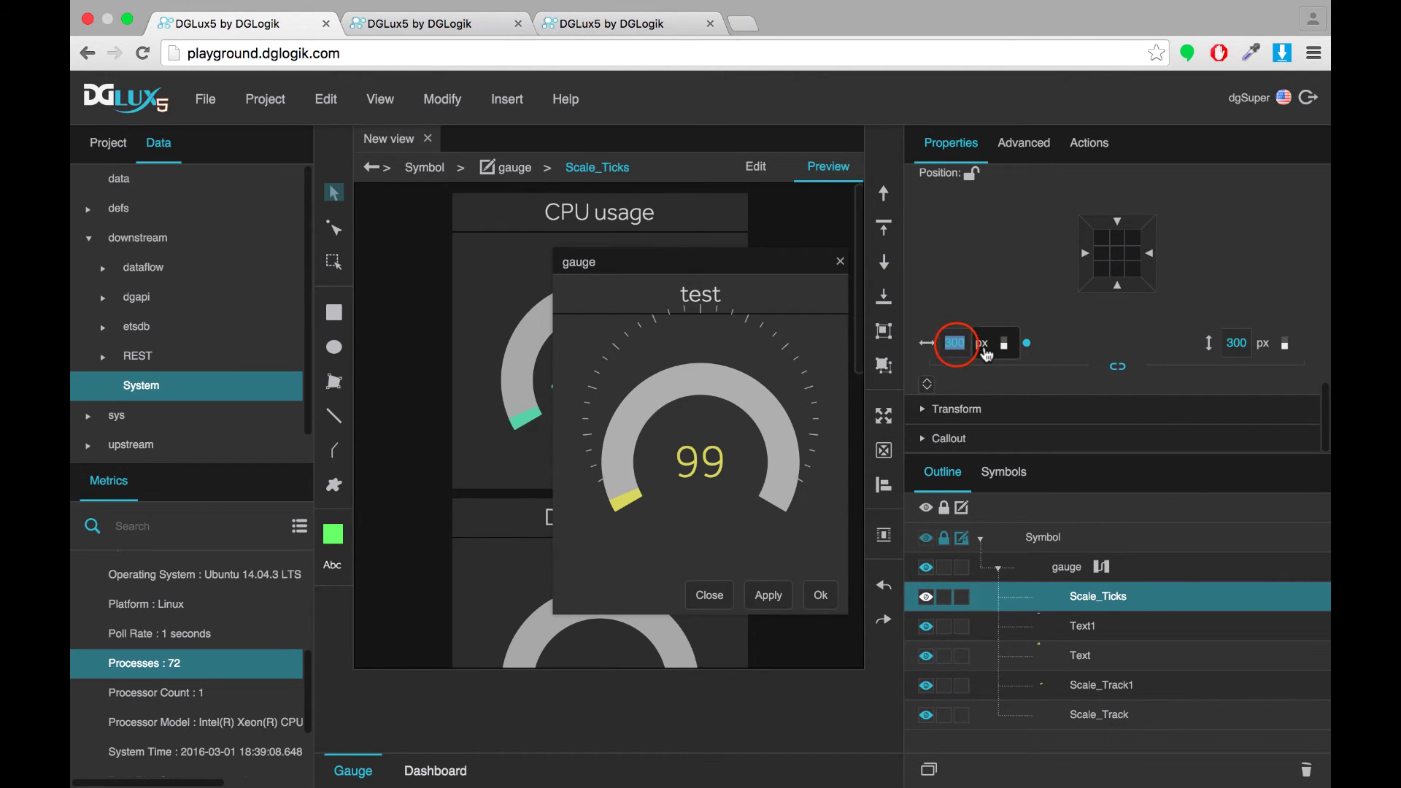
text(250)
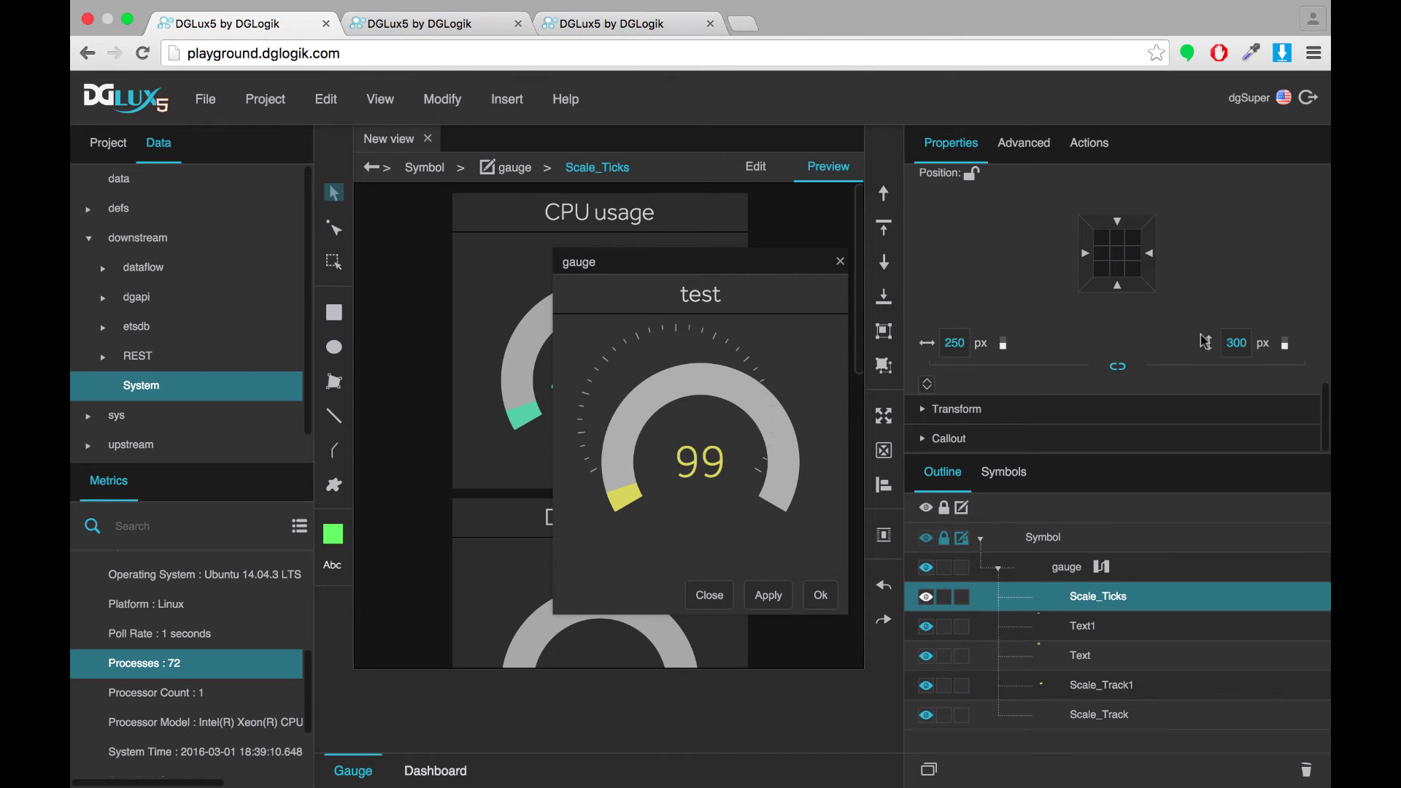
text(250)
click(1122, 250)
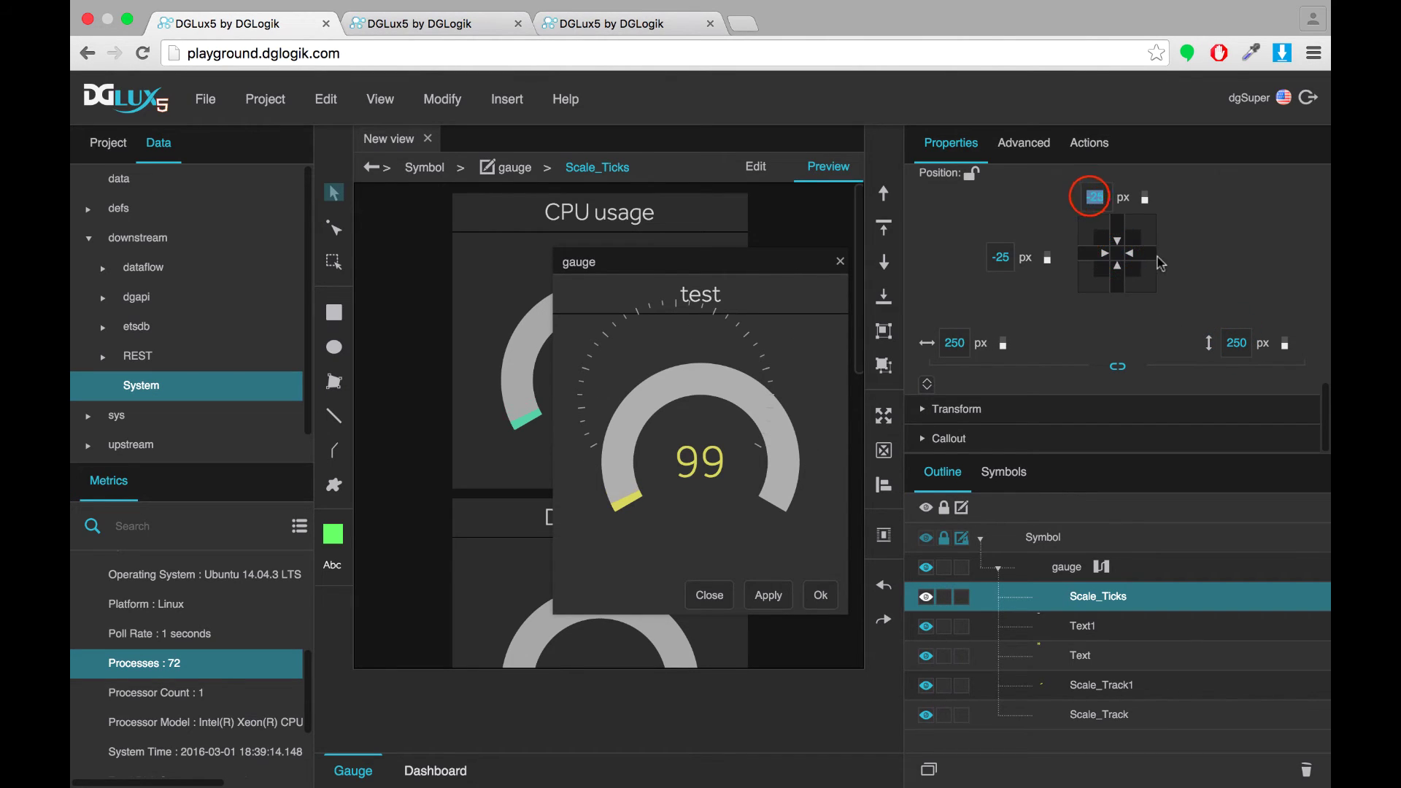
text(40)
key(Return)
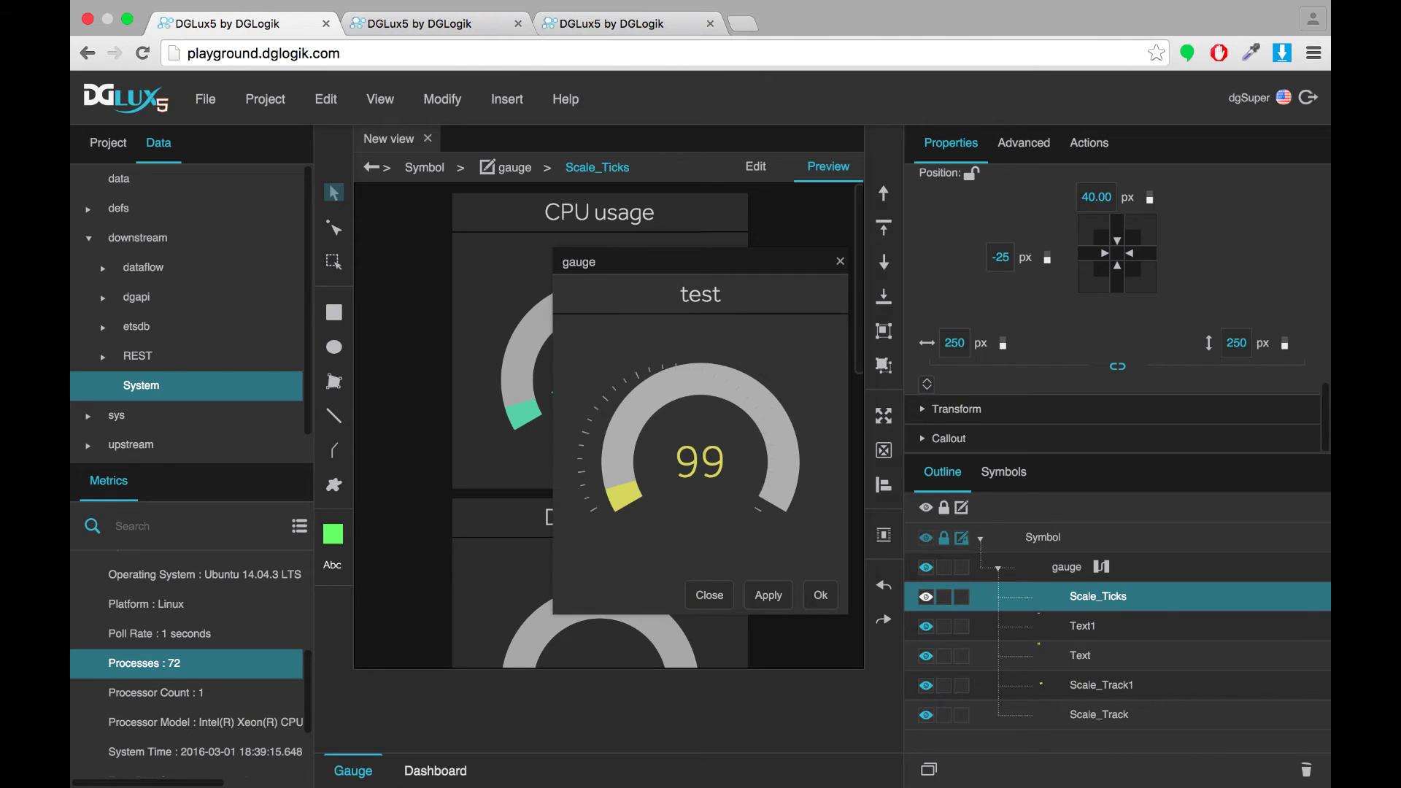
double_click(1001, 254)
text(0)
key(Return)
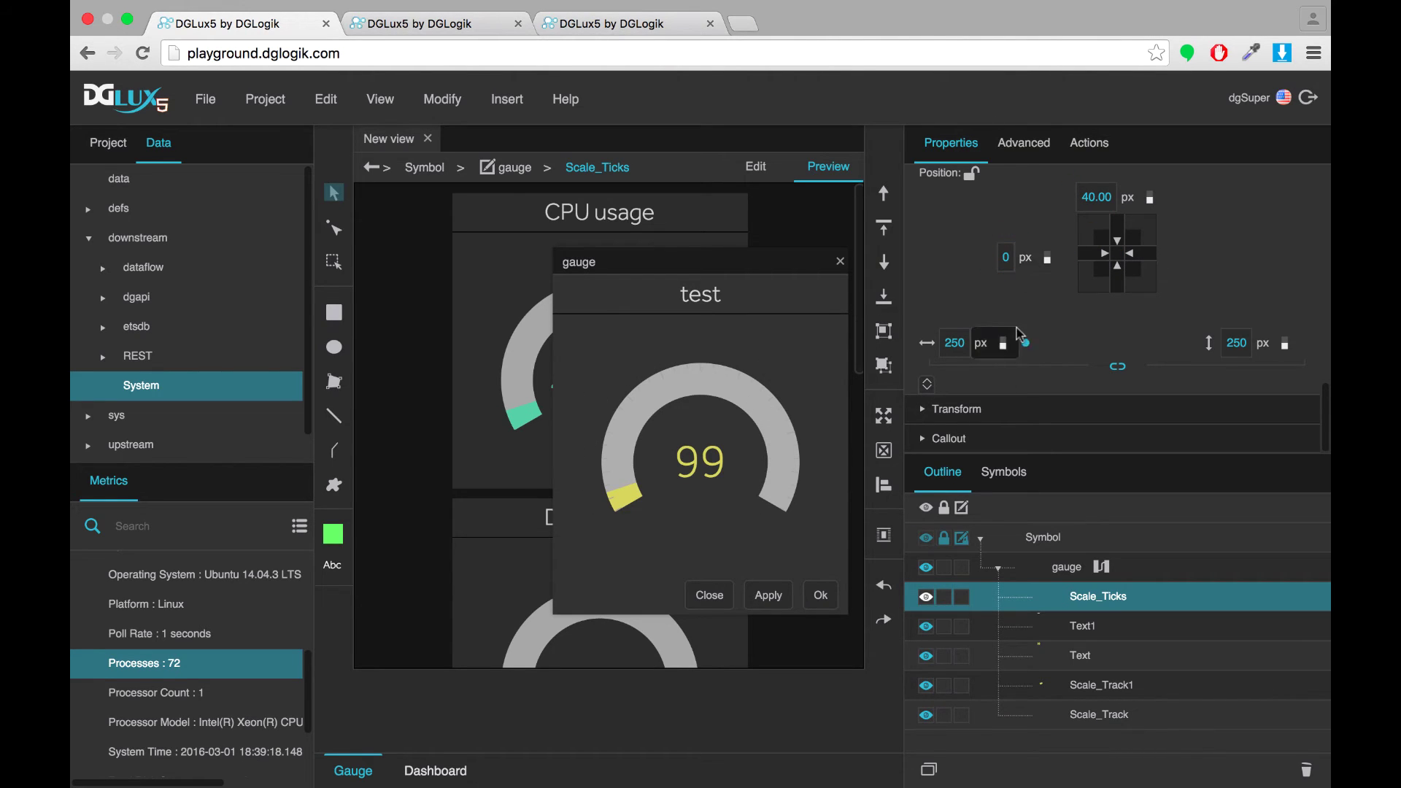
scroll(1007, 335, up, 5)
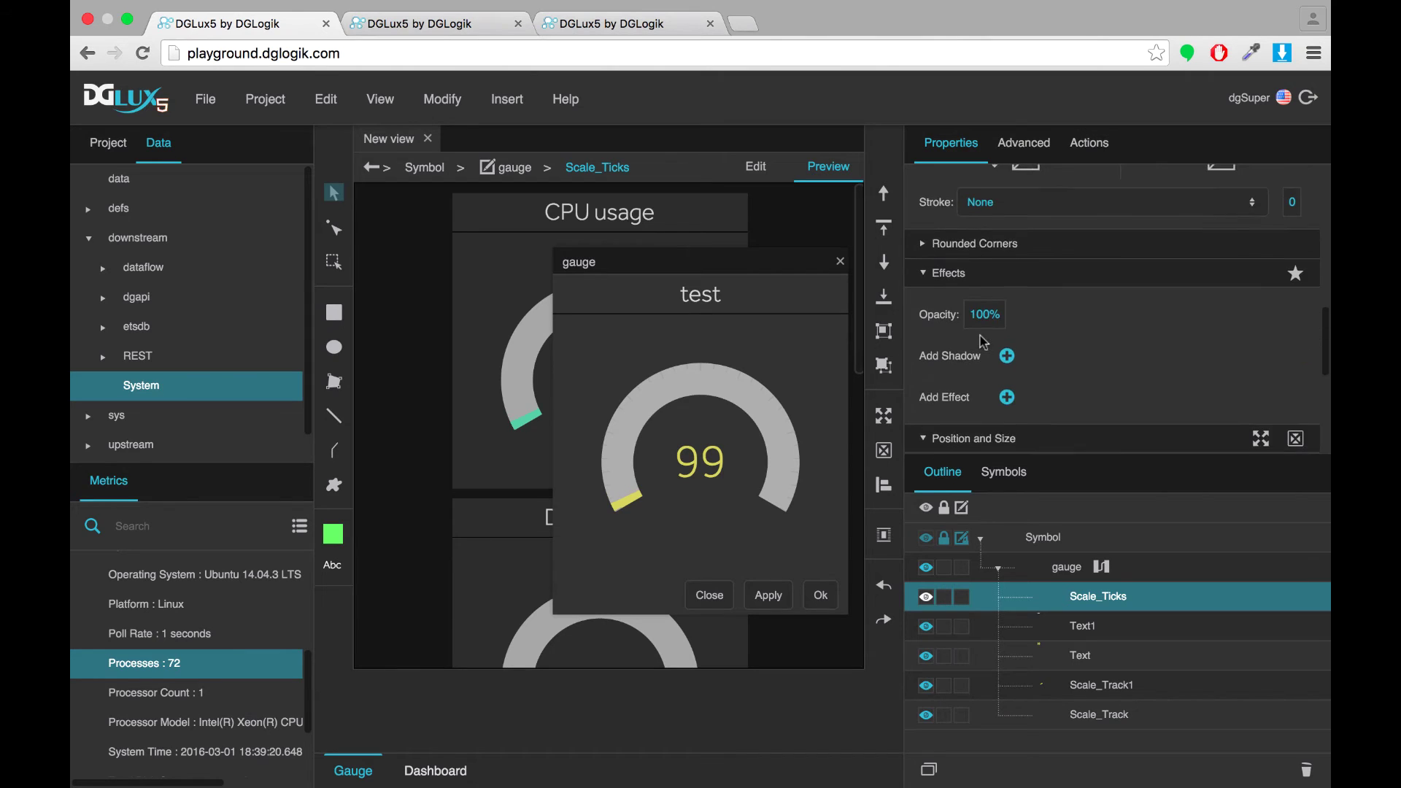
Colour the minor ticks black and the major ticks dark grey #333333.
scroll(983, 341, up, 5)
click(956, 279)
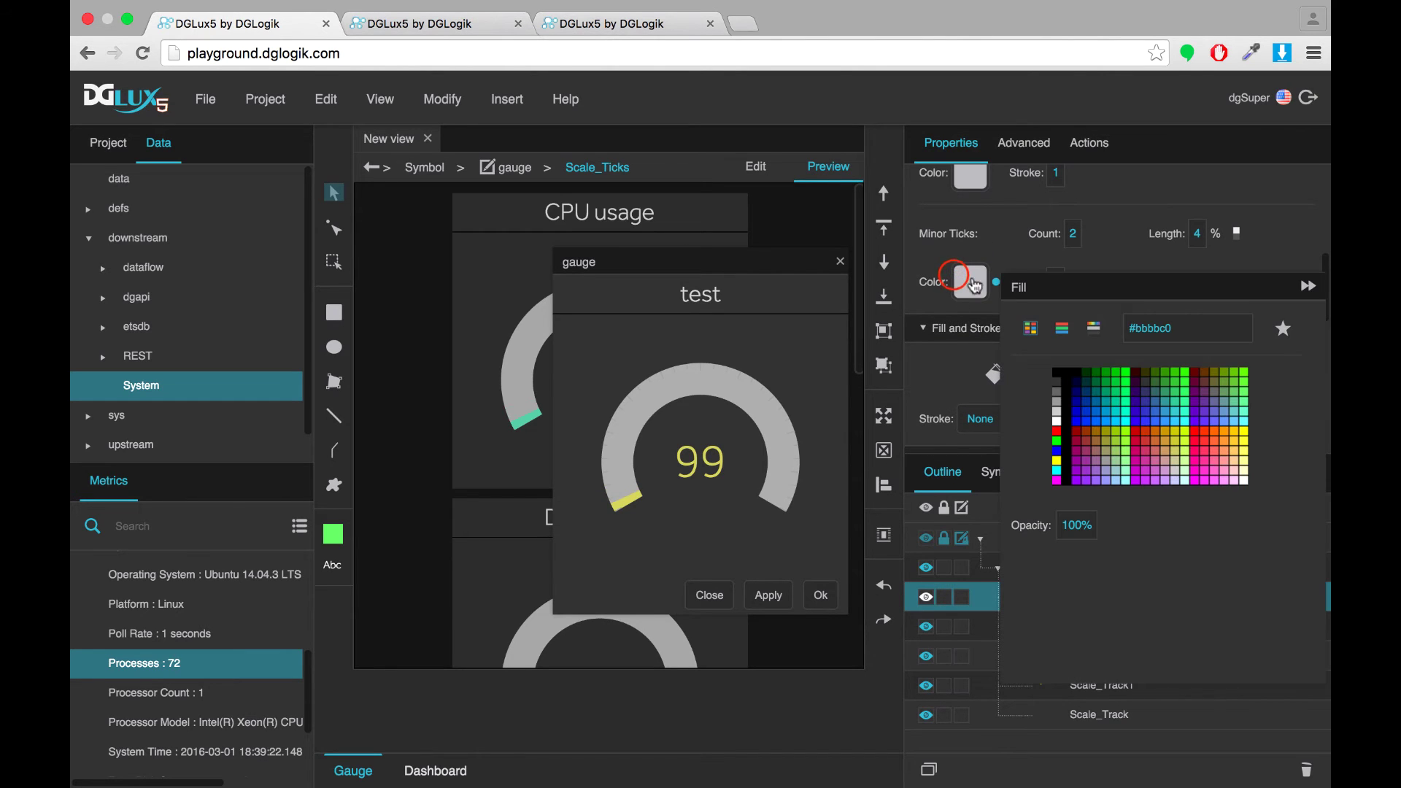
click(1059, 383)
scroll(1059, 383, up, 1)
click(971, 204)
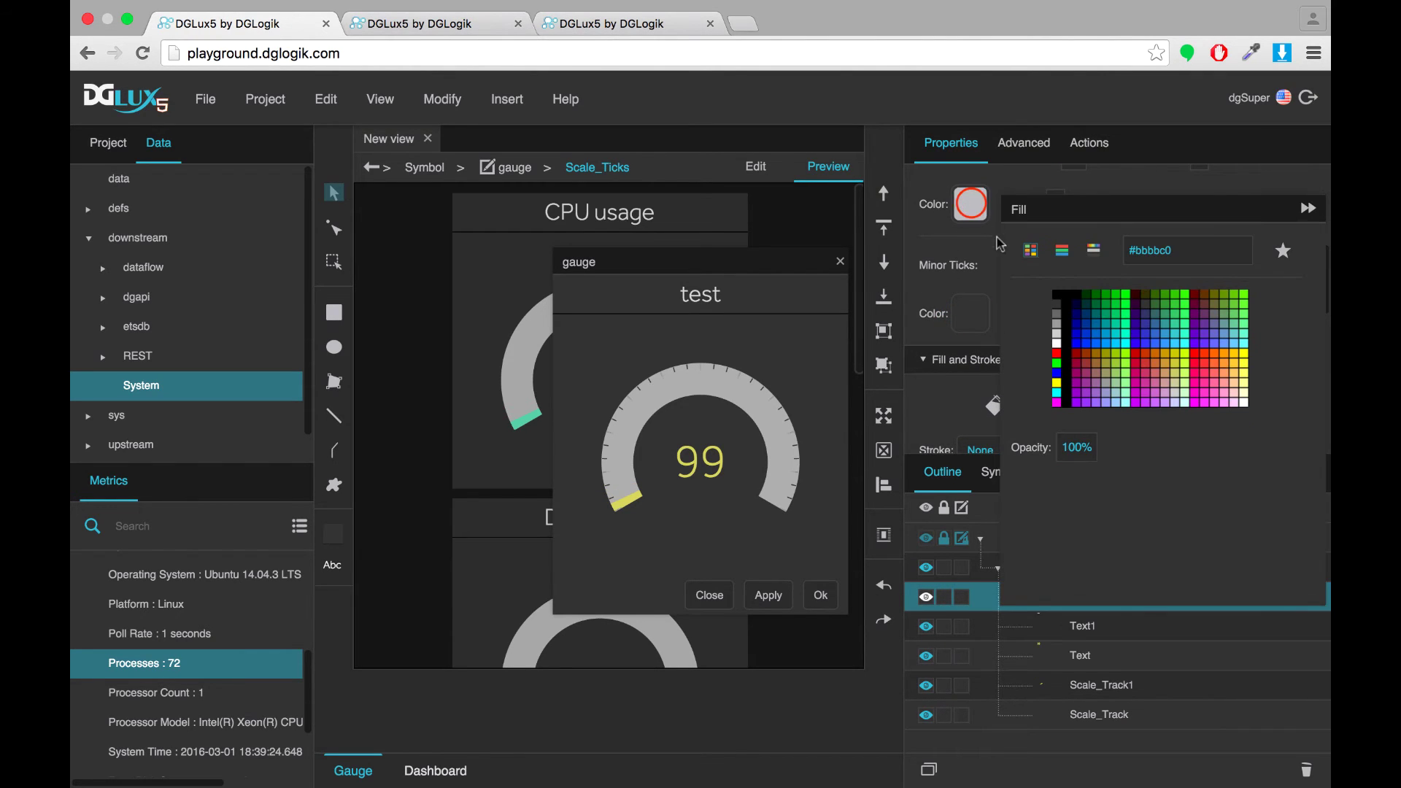
click(1056, 303)
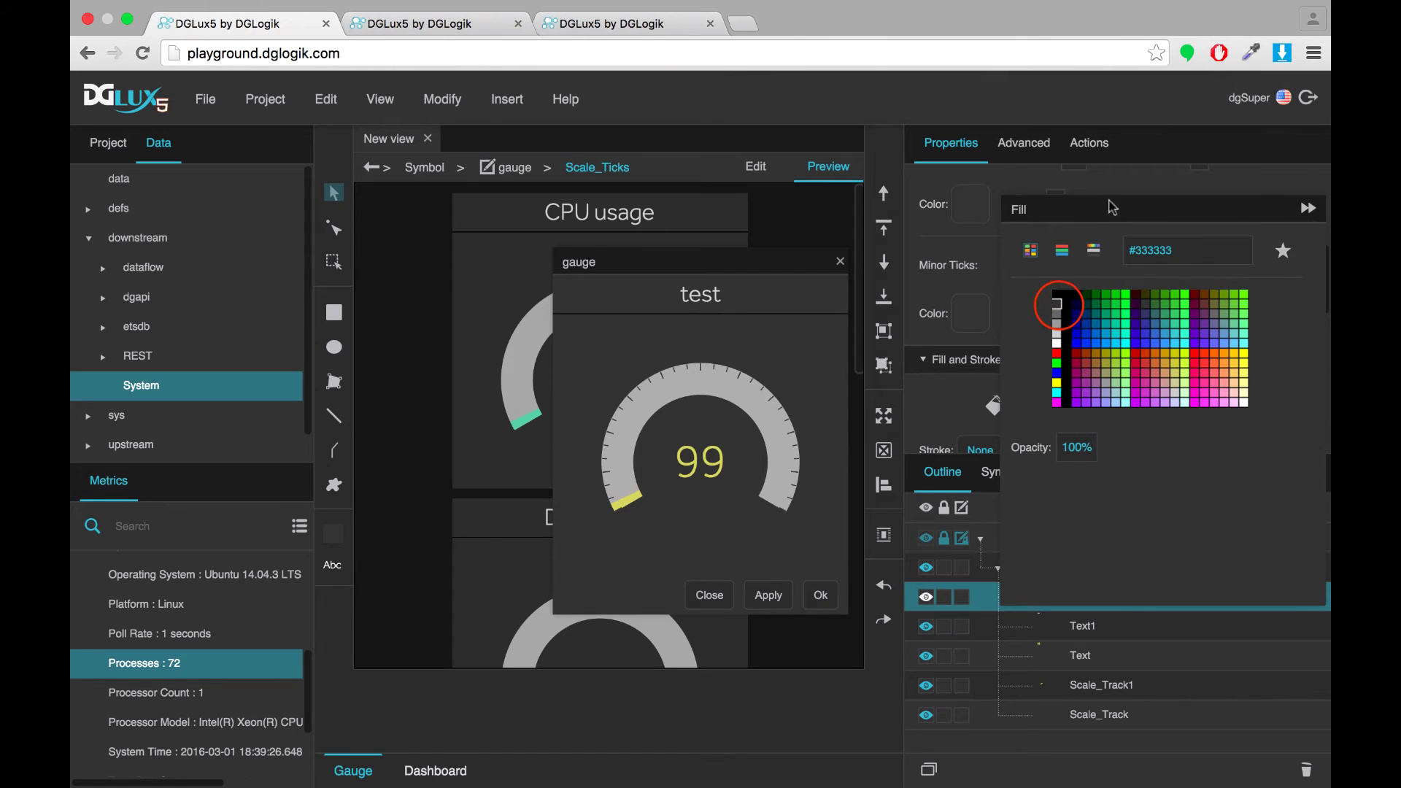
click(1308, 210)
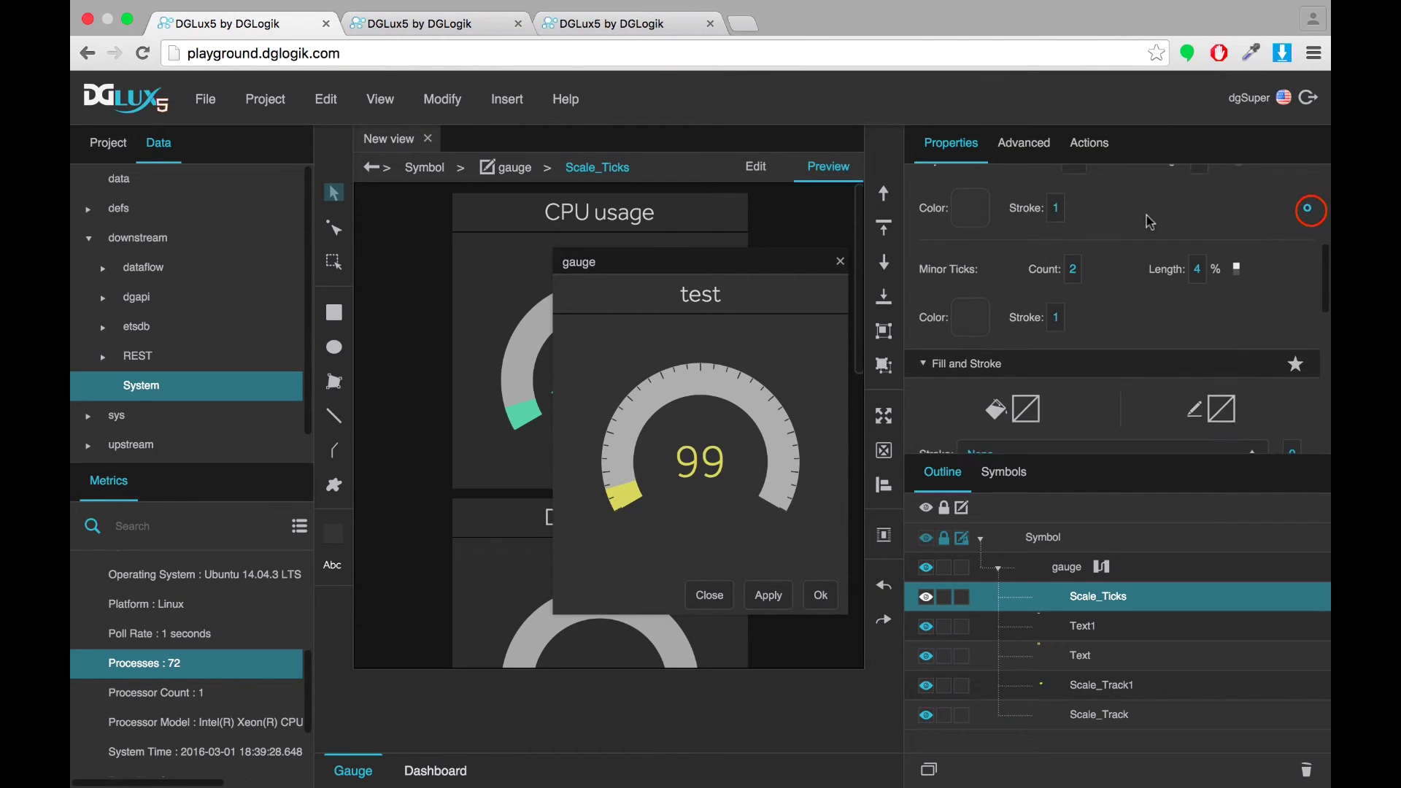
Set the Minor Ticks Count to 3 after first trying 1.
scroll(1306, 219, up, 2)
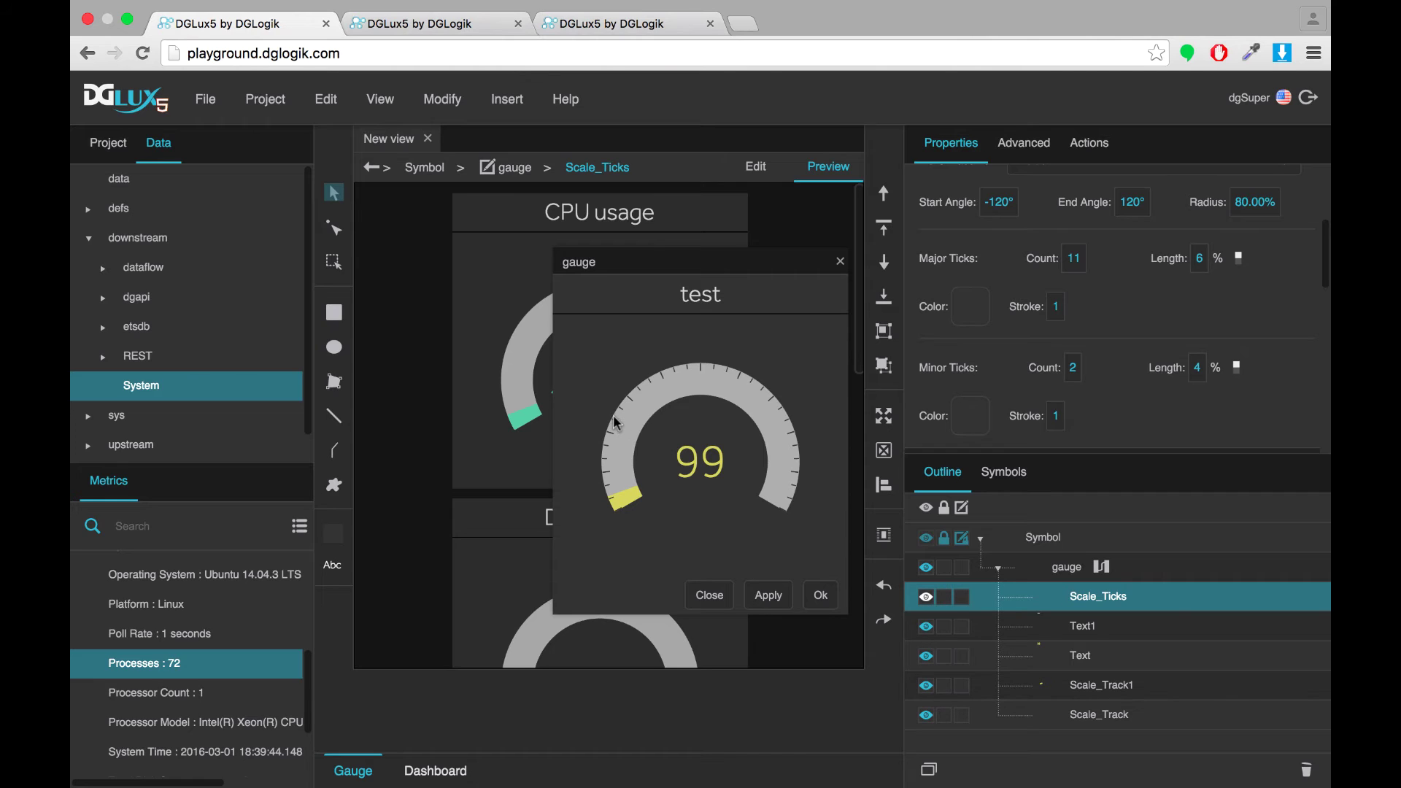
click(1071, 364)
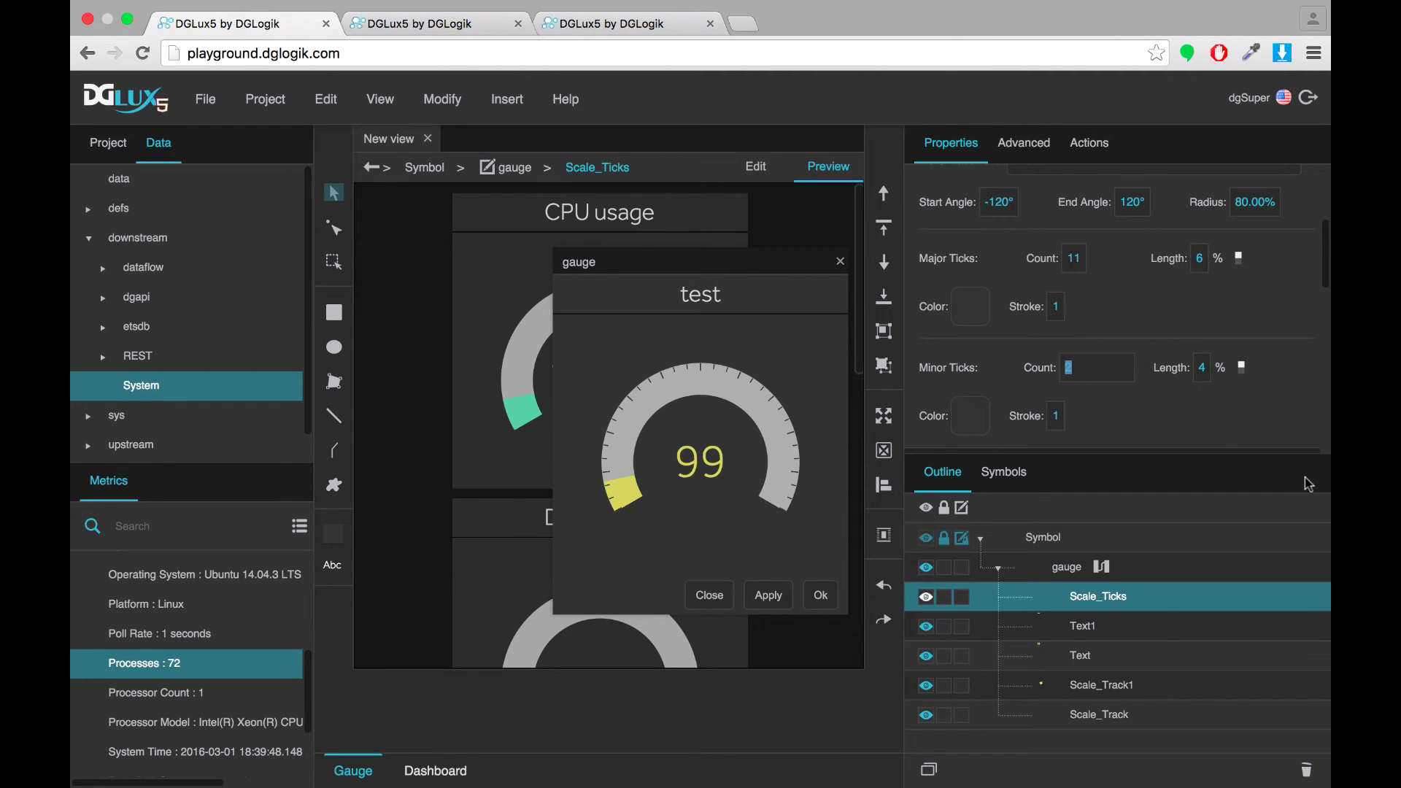
text(1)
key(Return)
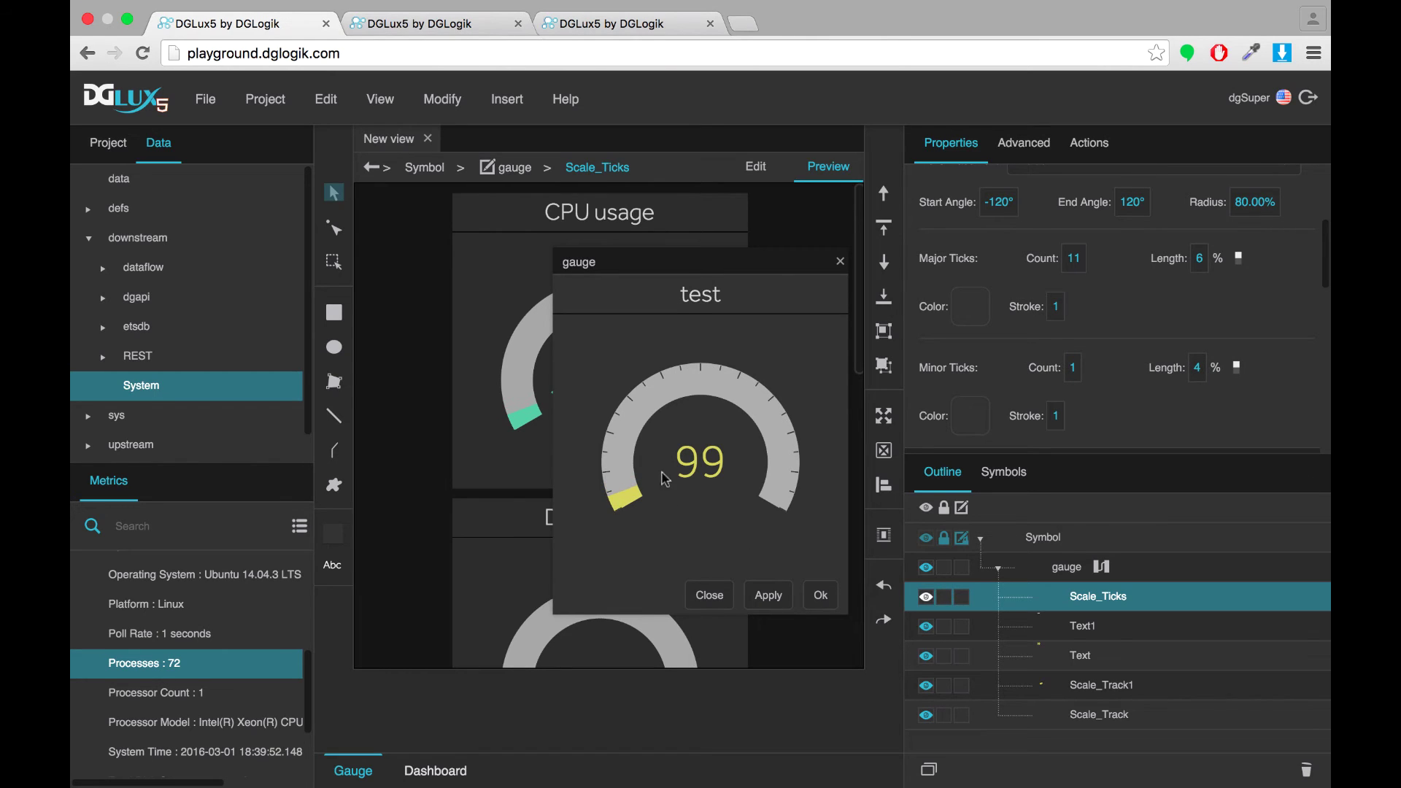
click(1081, 363)
text(3)
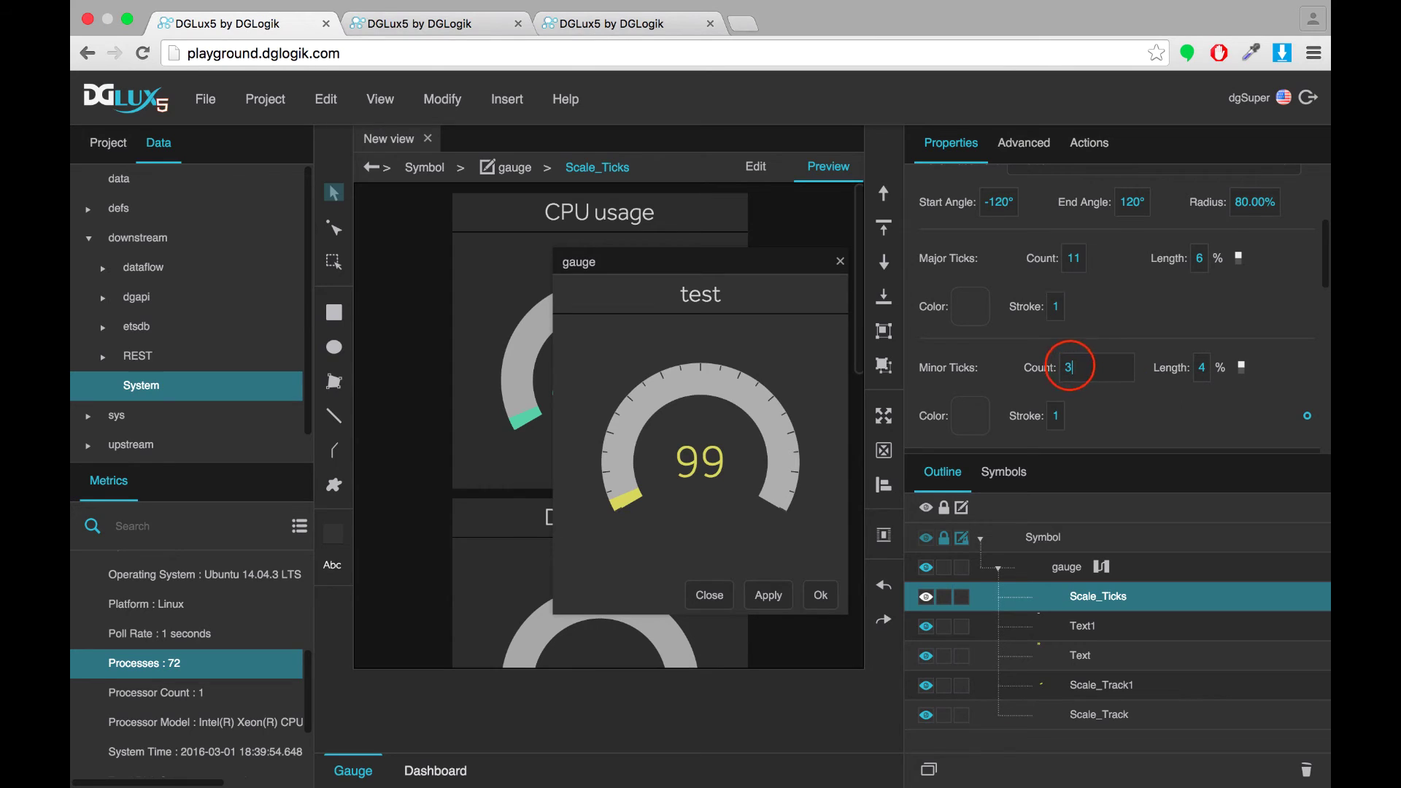
key(Return)
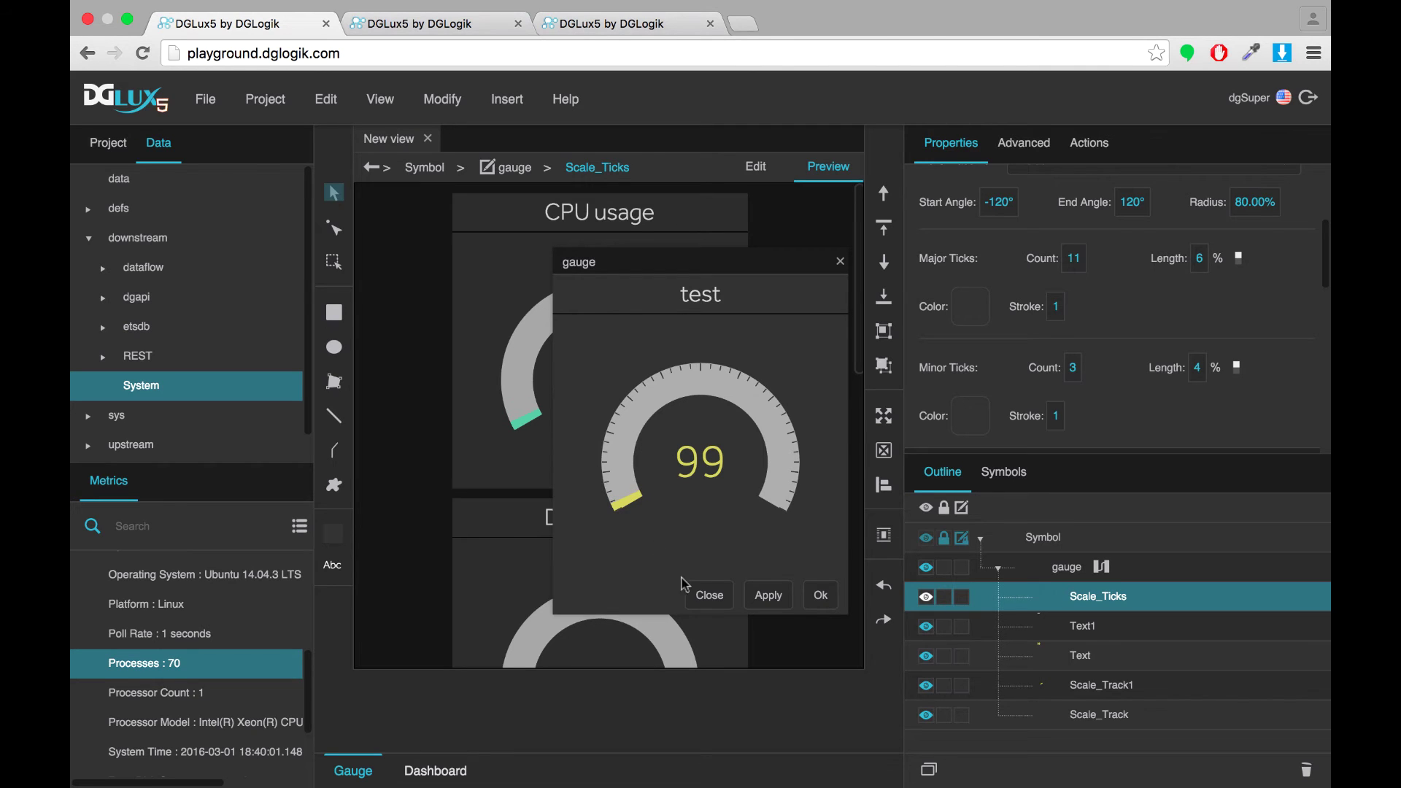
Apply the tick changes to the gauge and close the editor with Ok.
click(775, 599)
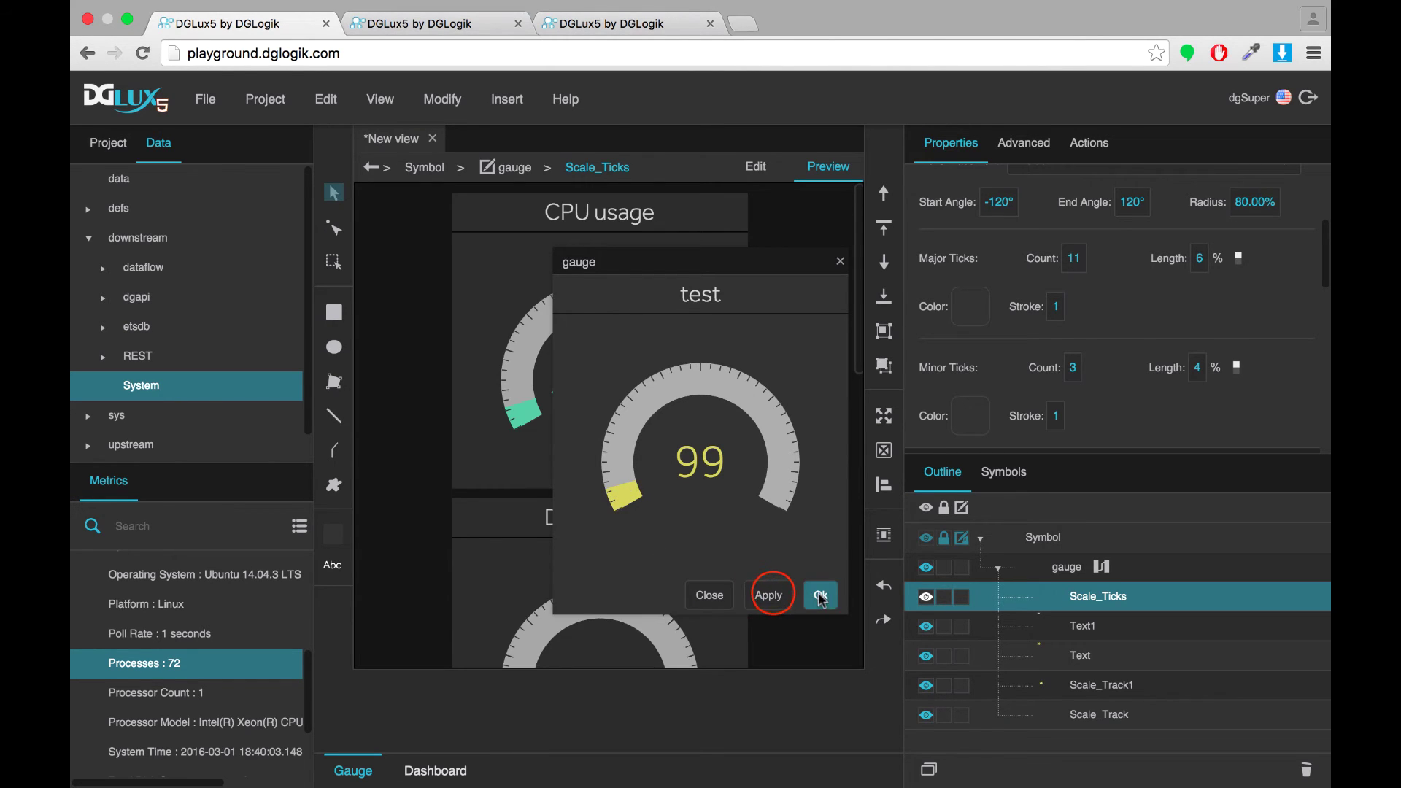
click(821, 595)
scroll(627, 482, down, 1)
scroll(603, 463, up, 1)
Save the view as a new file, entering 'gau' for its name.
key(ctrl+s)
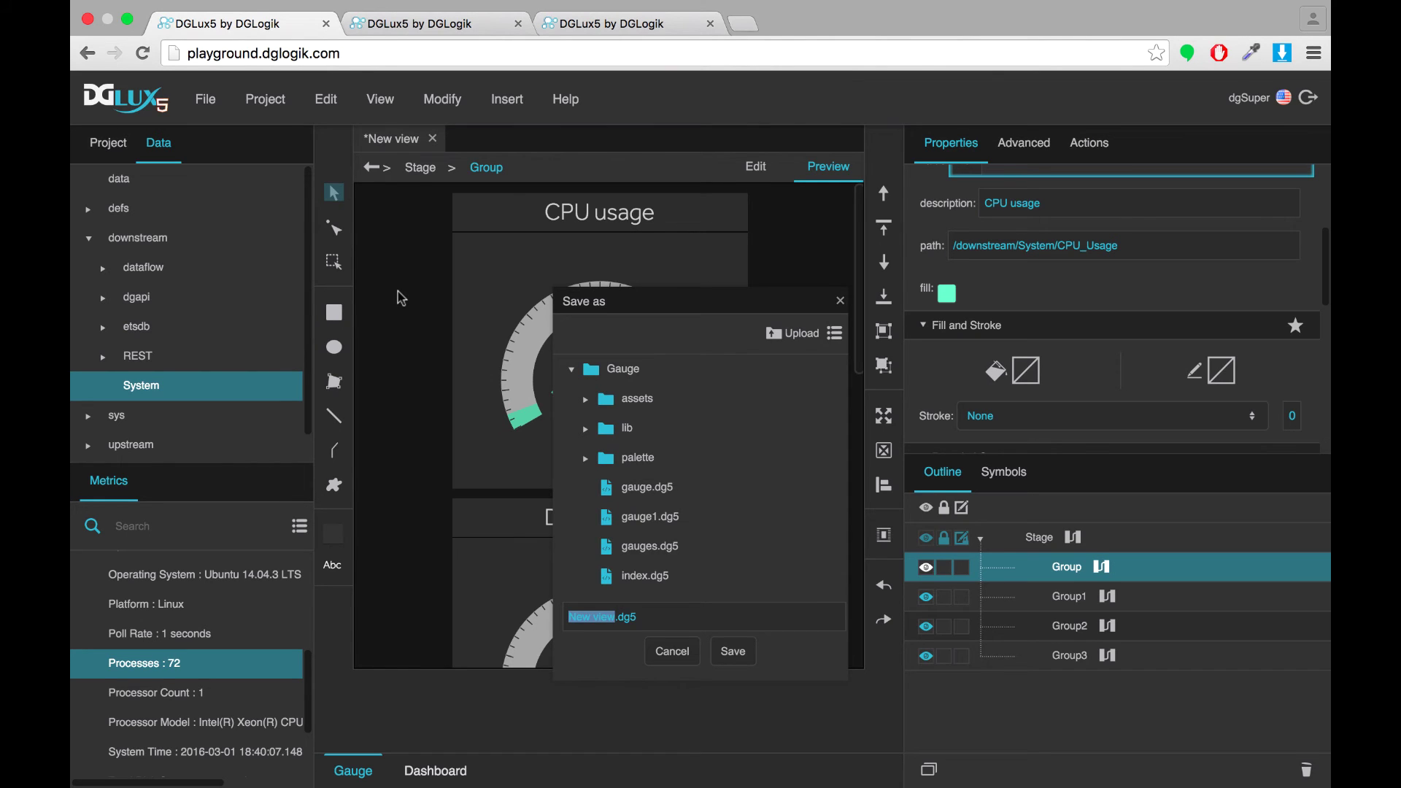
text(gauge3)
click(733, 651)
Preview the saved view in the live viewer outside full screen, comparing the gauge3 and dark gauge dashboards.
click(835, 170)
click(893, 171)
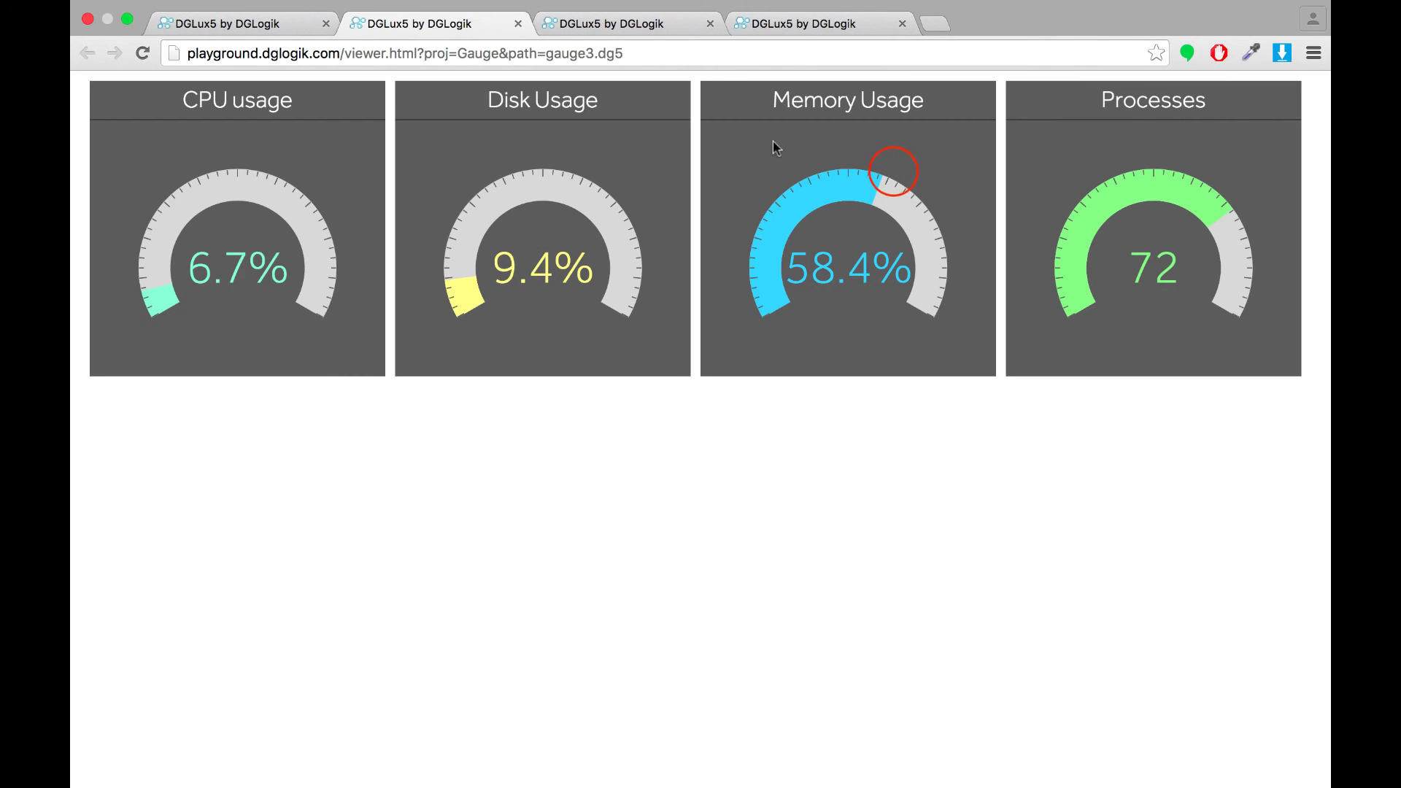
click(294, 11)
click(372, 256)
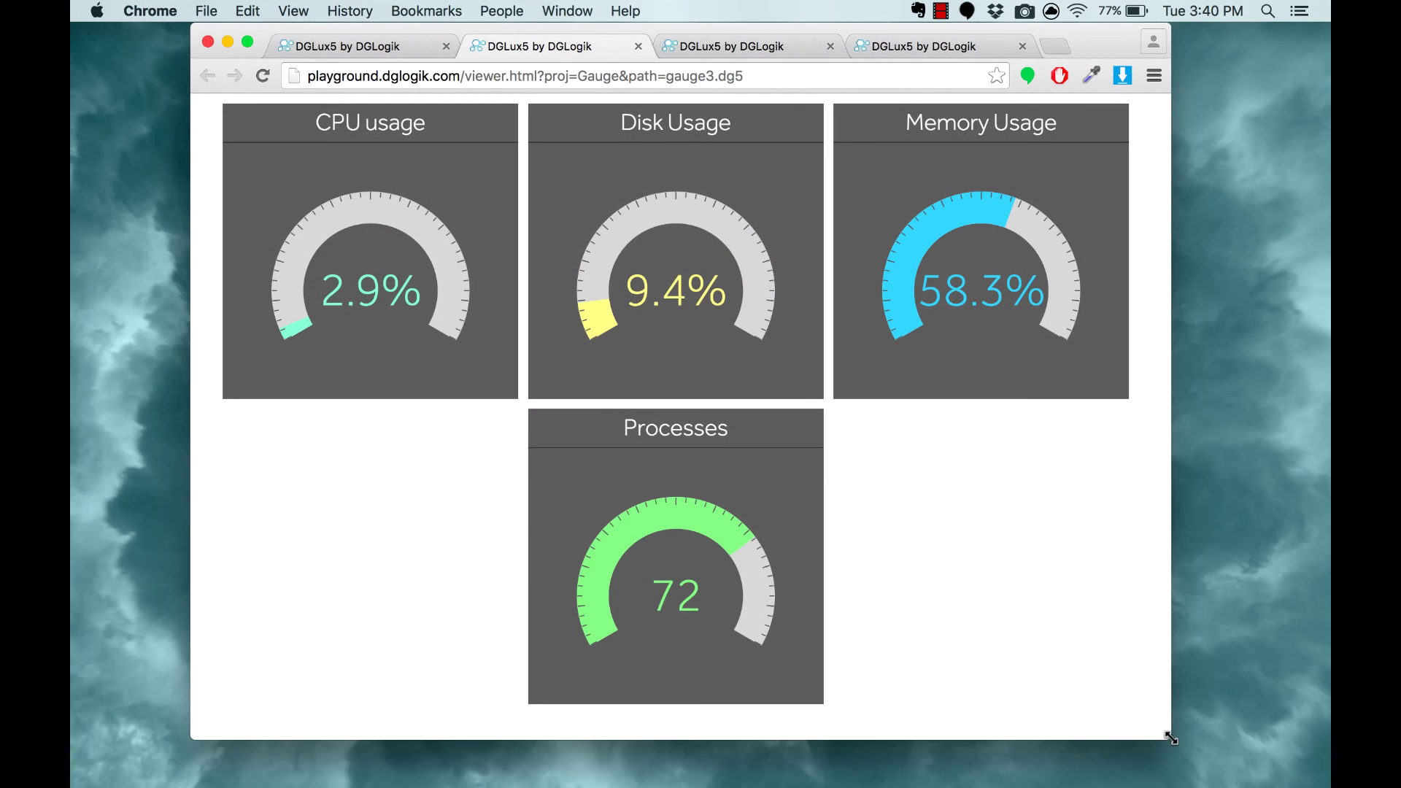
drag(1170, 738, 1107, 724)
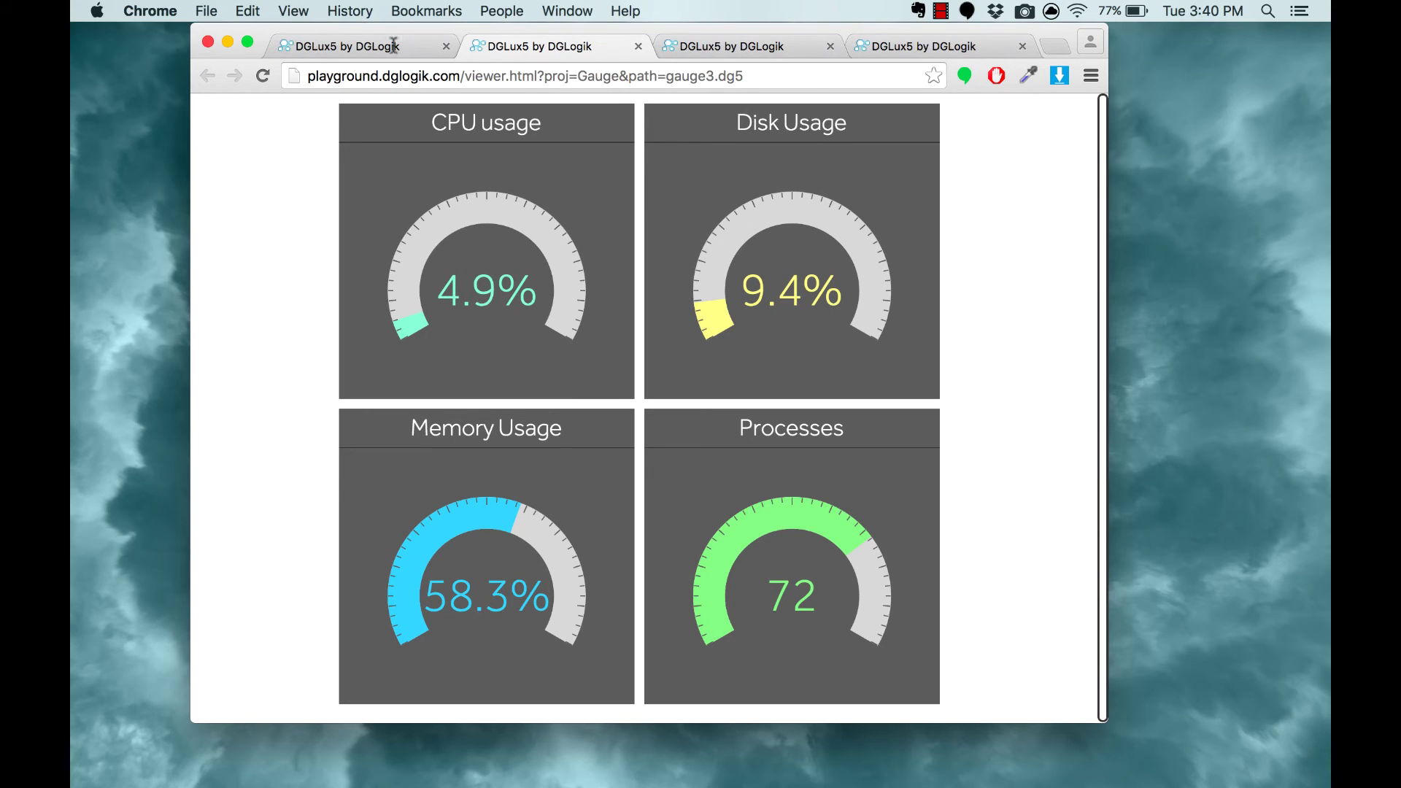
click(759, 55)
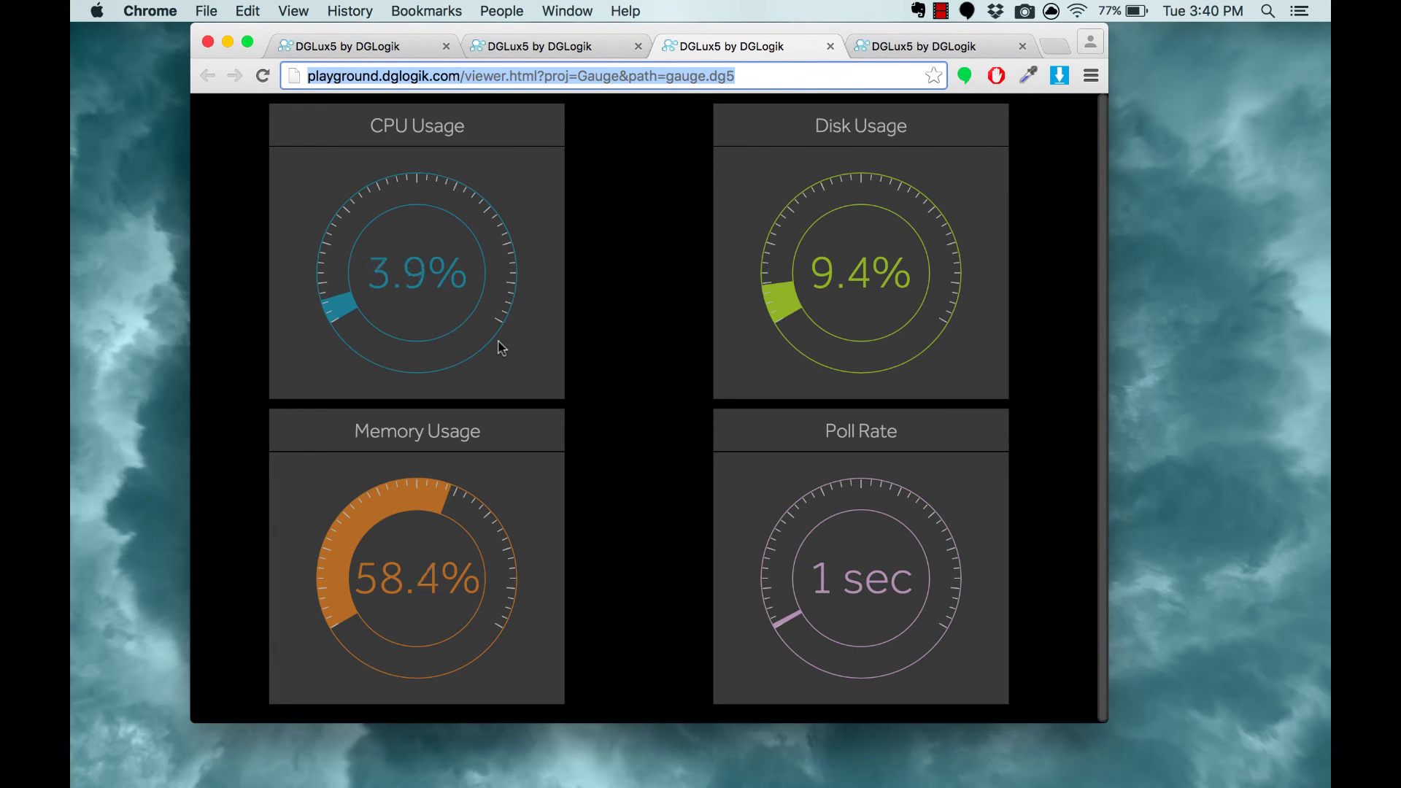
click(565, 45)
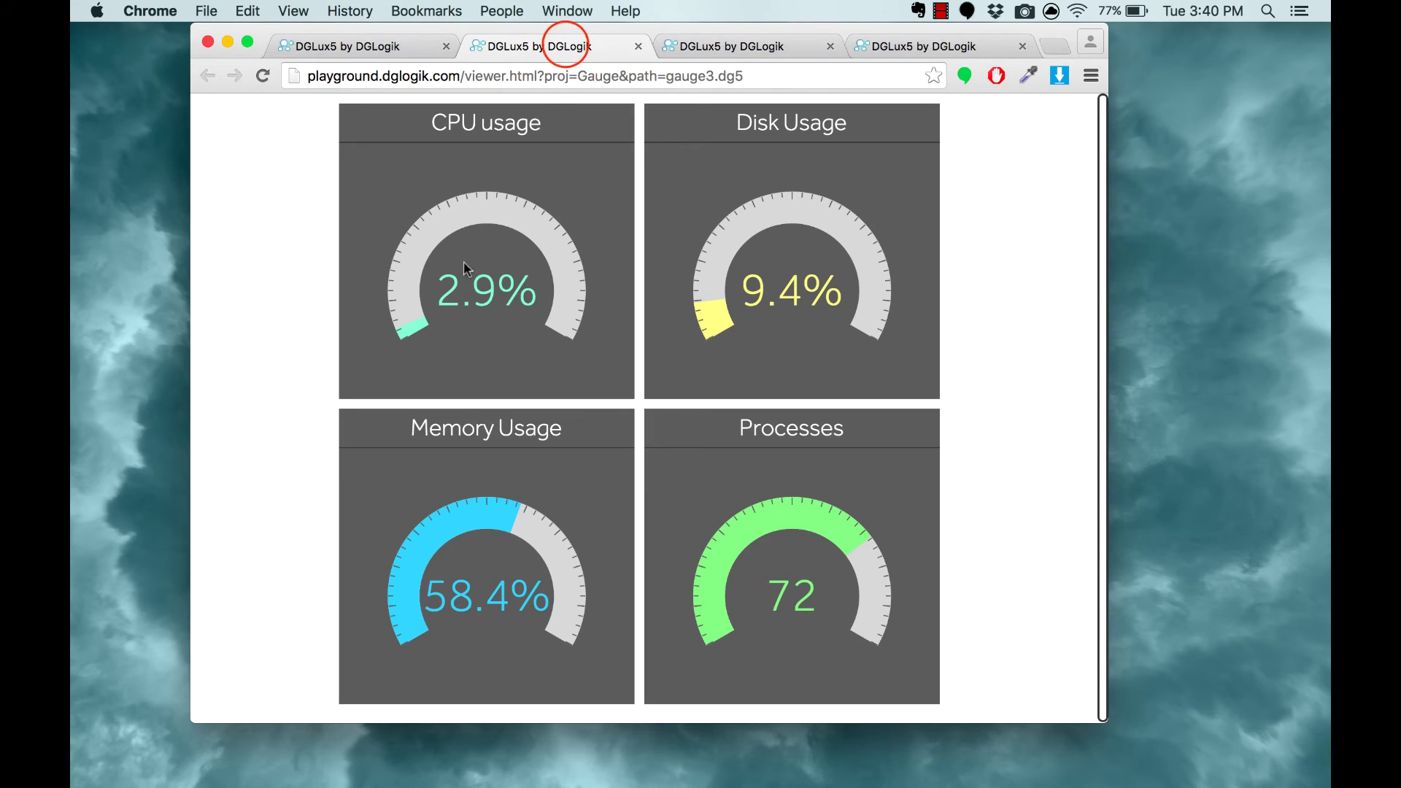
click(692, 44)
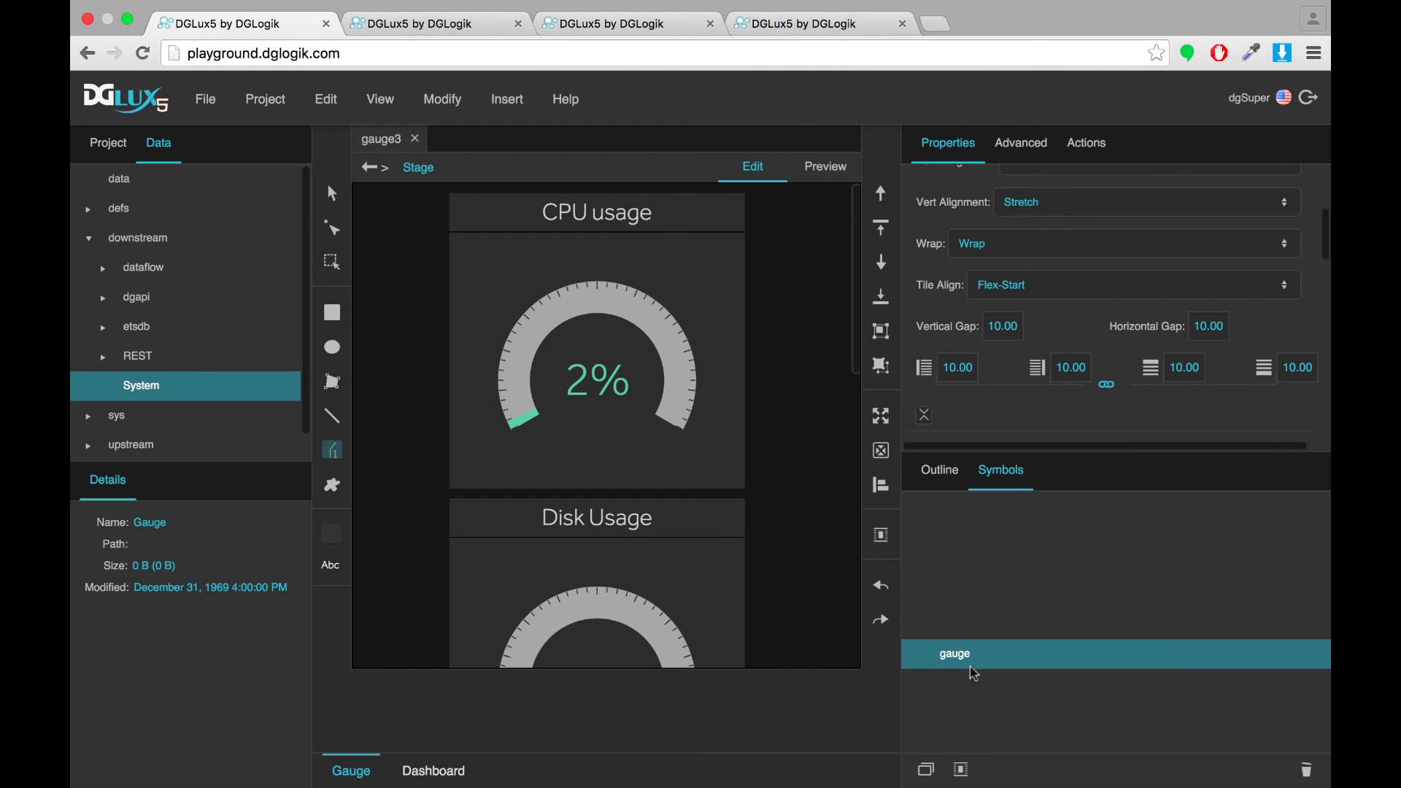
Edit the gauge symbol and draw a triangle with a black fill and a white outline.
right_click(974, 673)
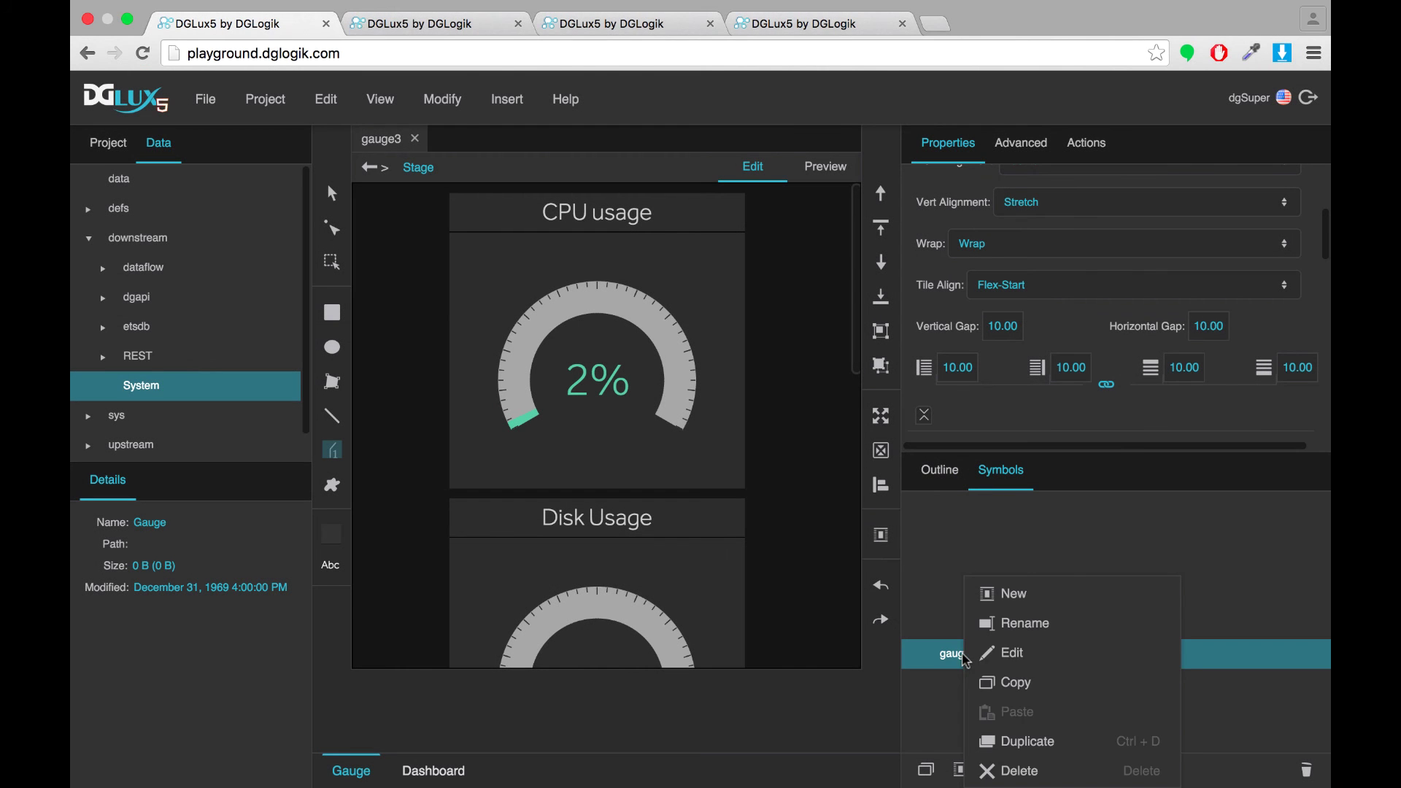
click(979, 639)
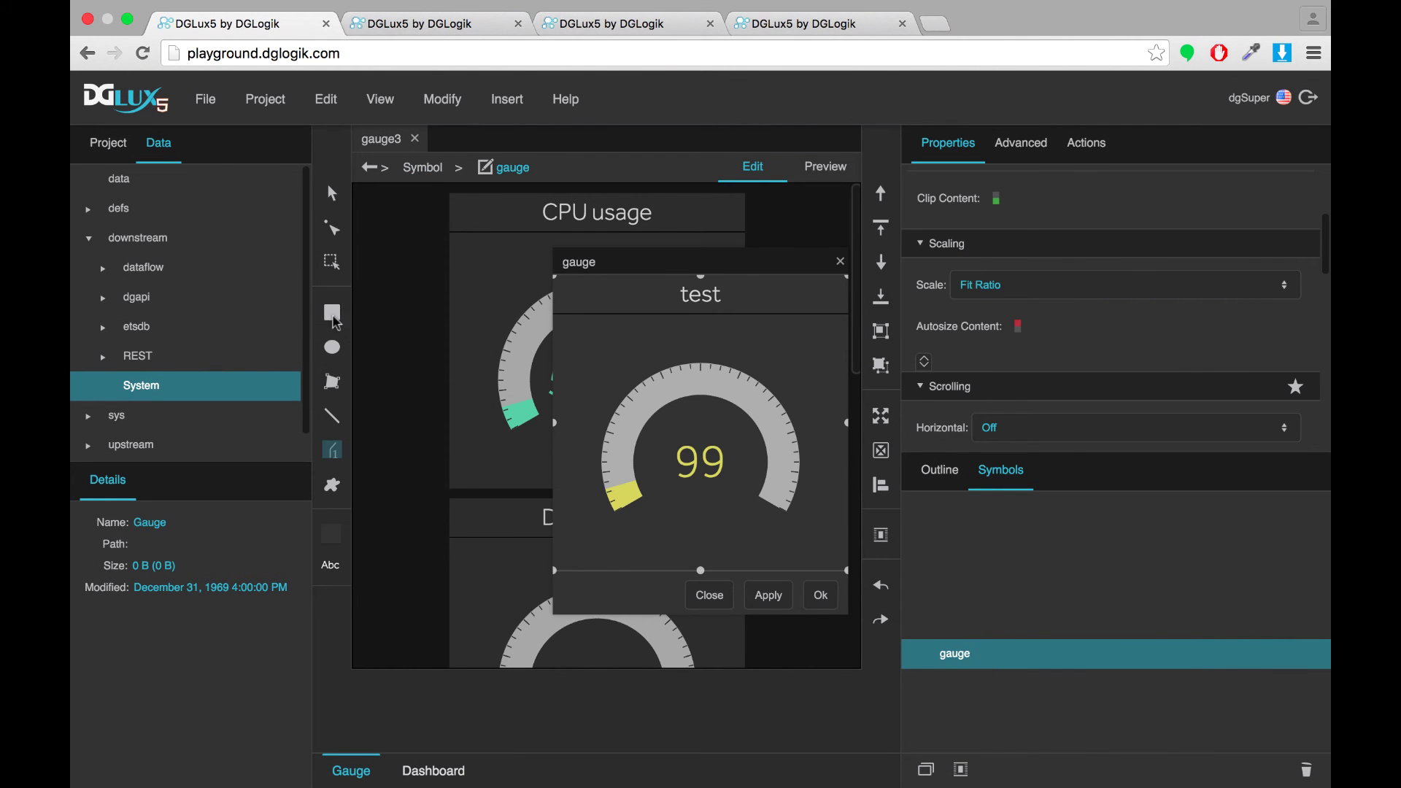
click(334, 483)
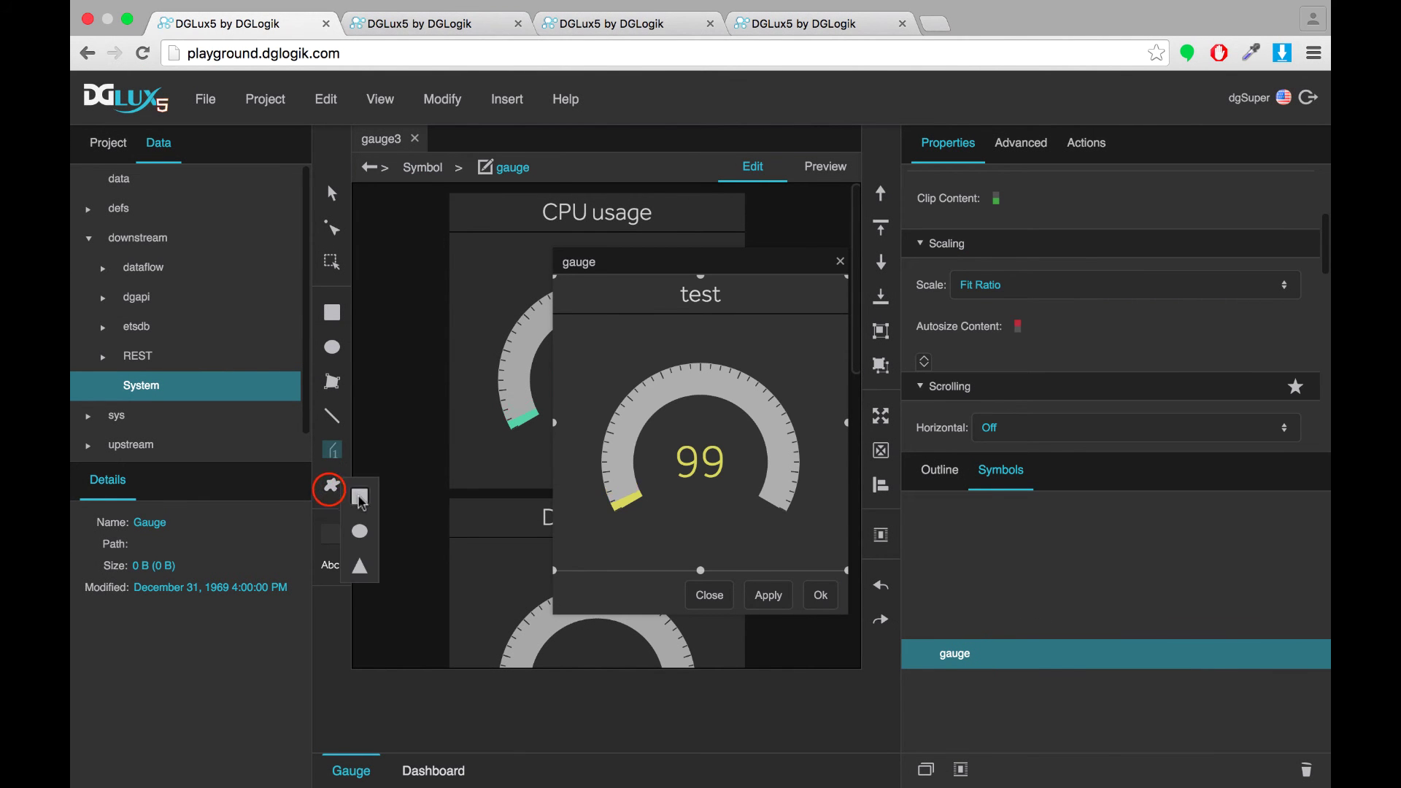
click(357, 568)
drag(626, 340, 594, 407)
scroll(941, 400, down, 3)
scroll(943, 401, up, 5)
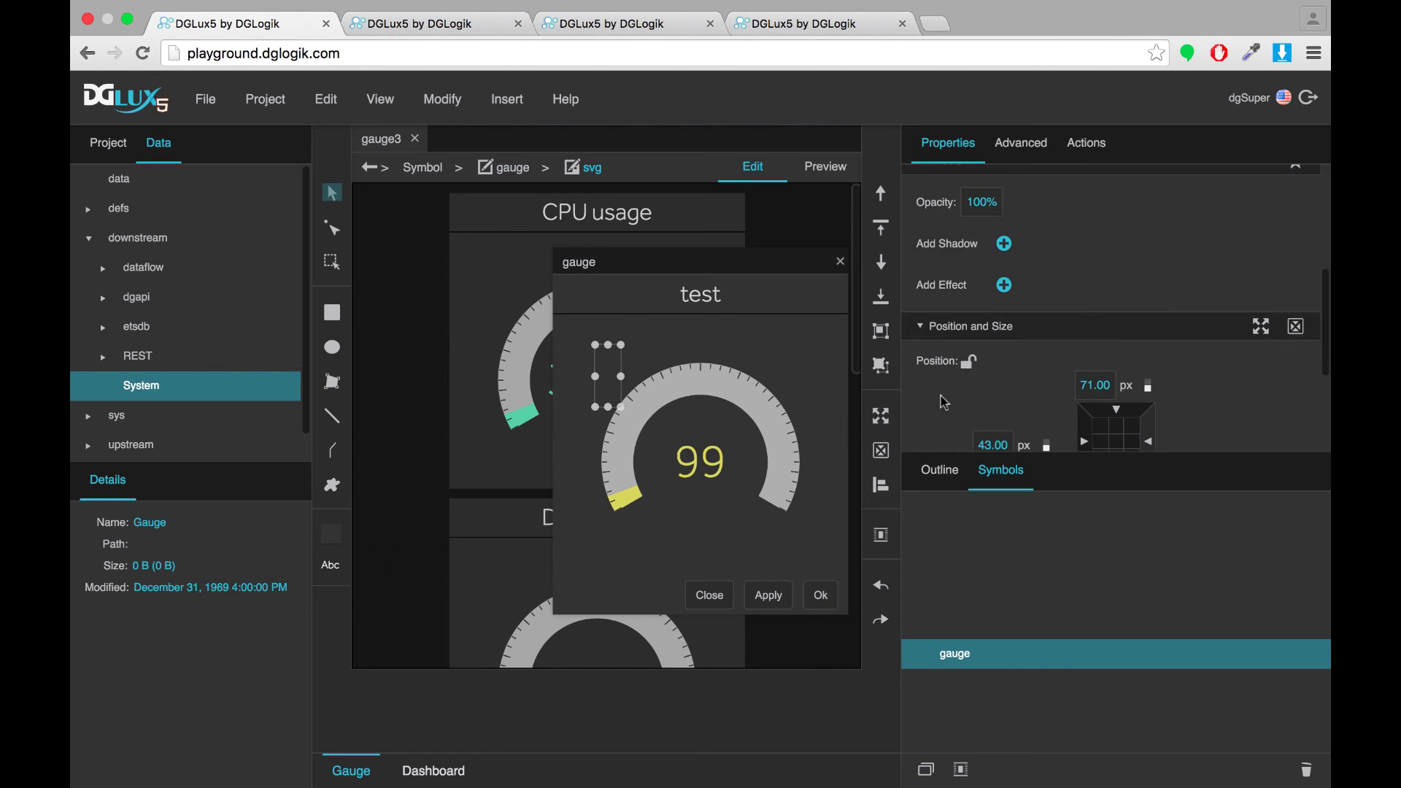
scroll(944, 403, up, 2)
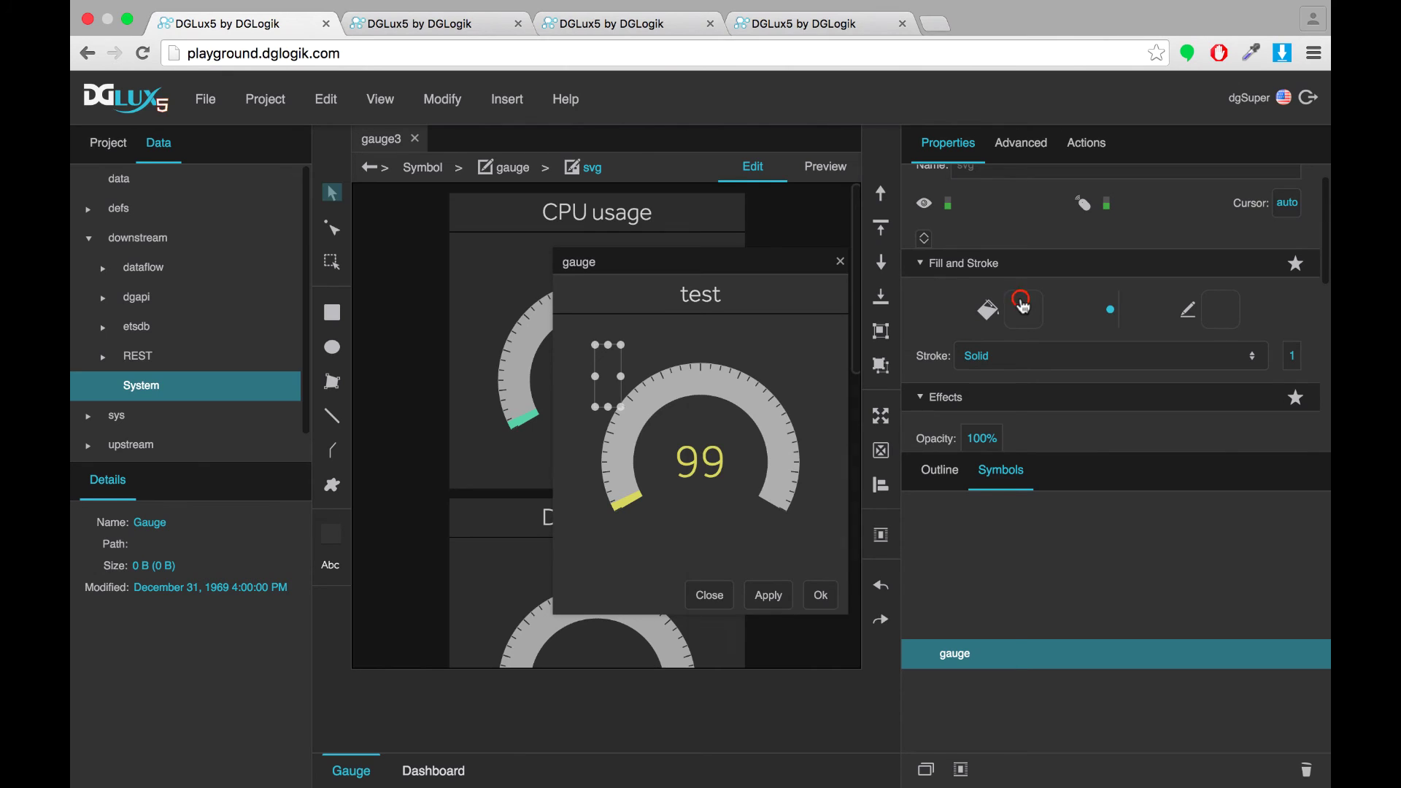
click(1021, 301)
click(741, 430)
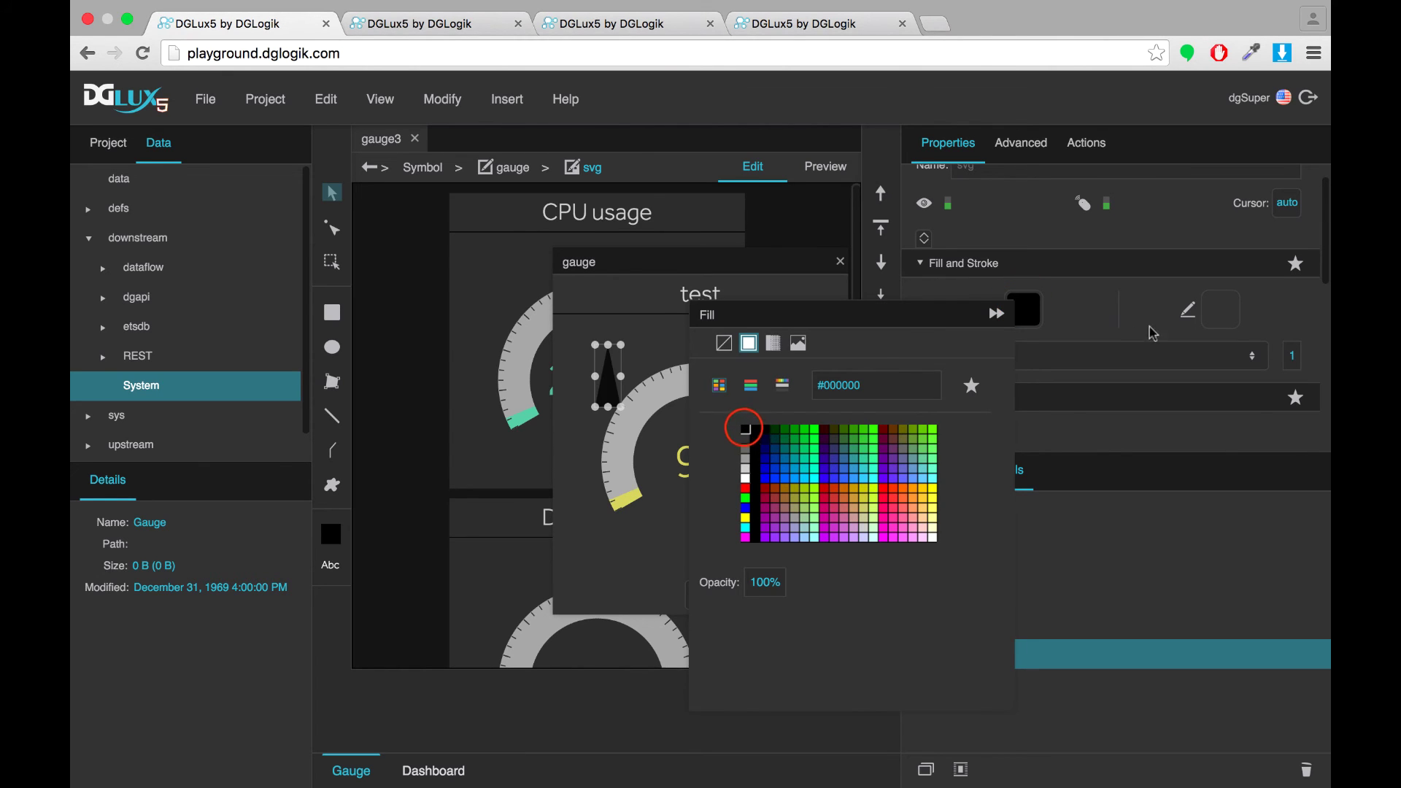
click(1220, 308)
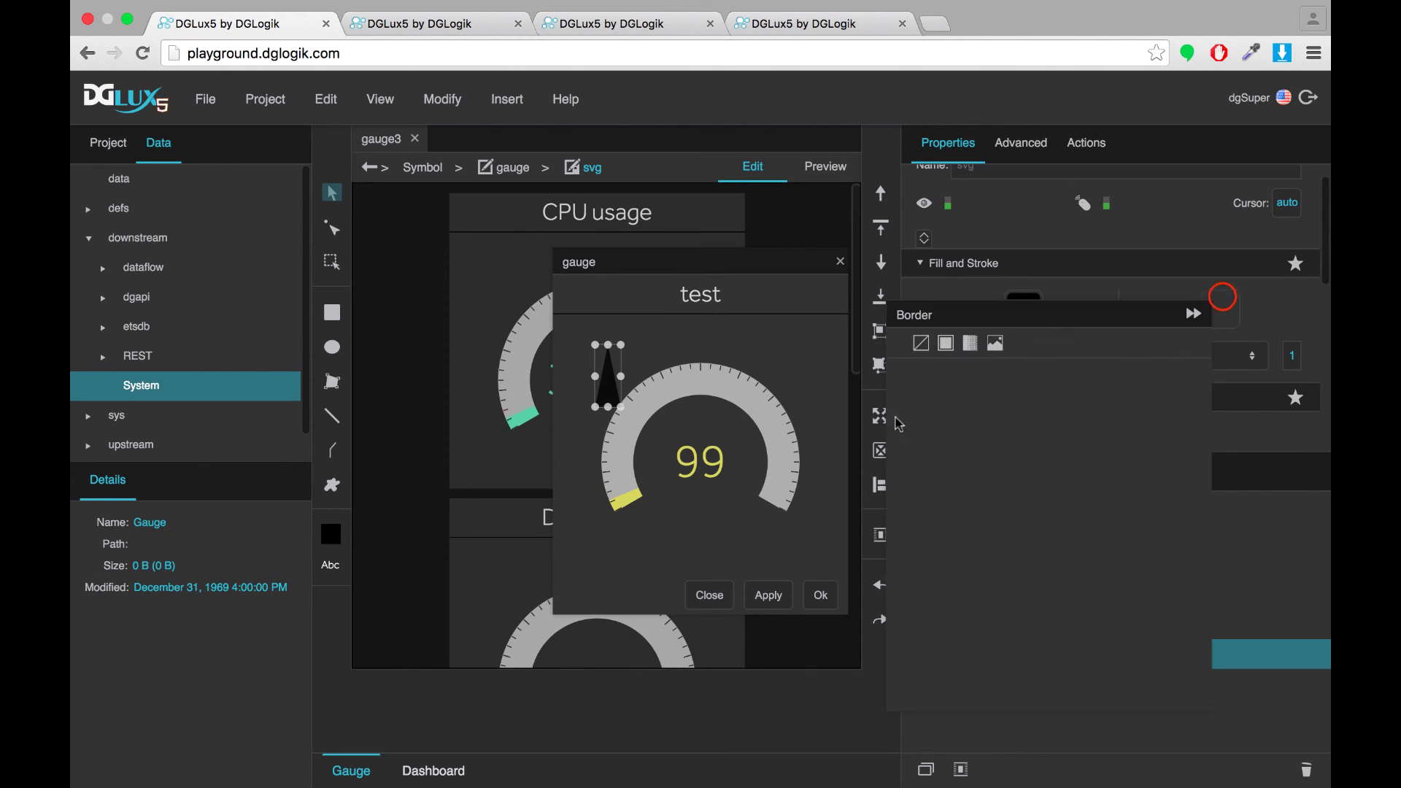
click(946, 343)
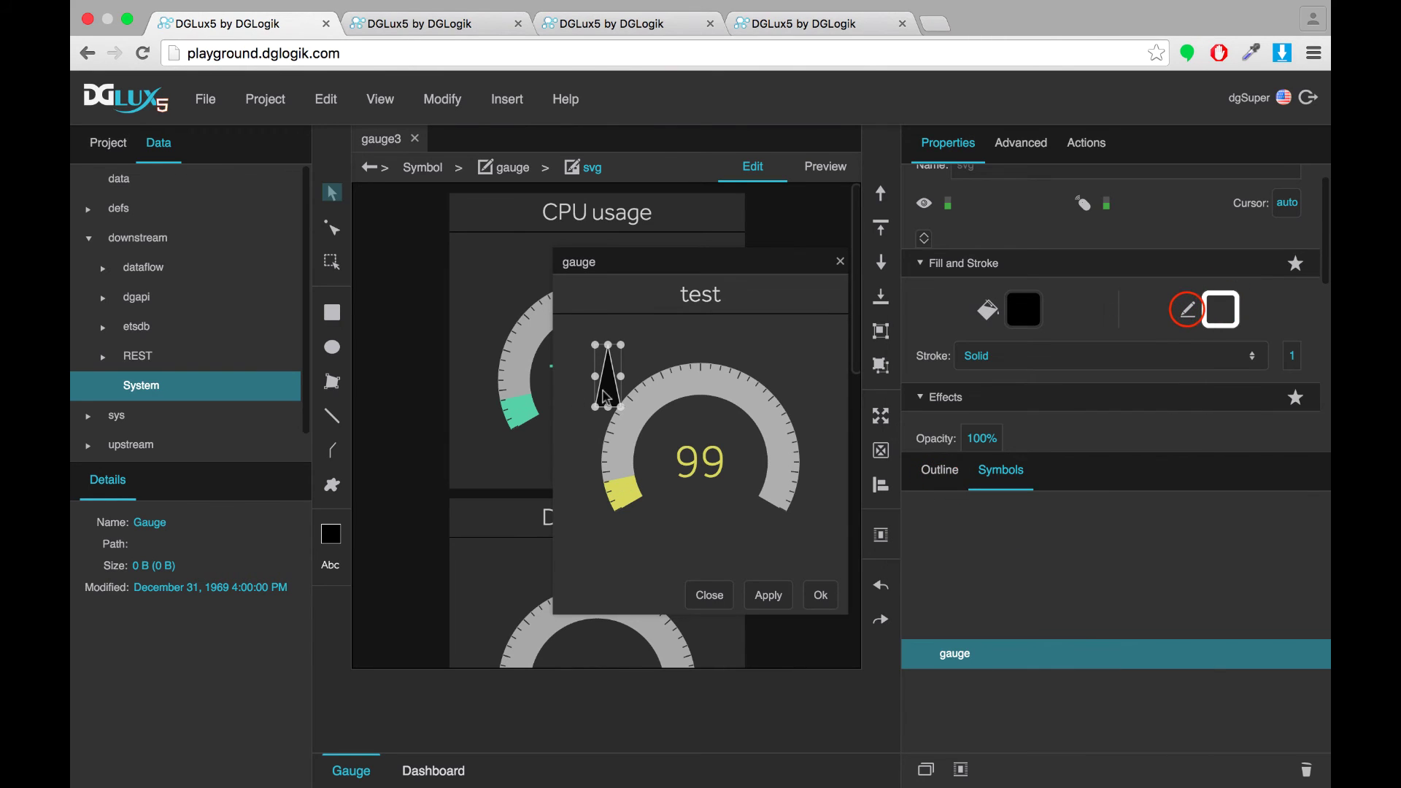
Place the needle on the gauge centre, pivot it at its base, and stand it upright.
mouse_move(605, 393)
mouse_down()
mouse_move(674, 413)
mouse_move(697, 437)
mouse_move(700, 498)
mouse_up()
click(333, 229)
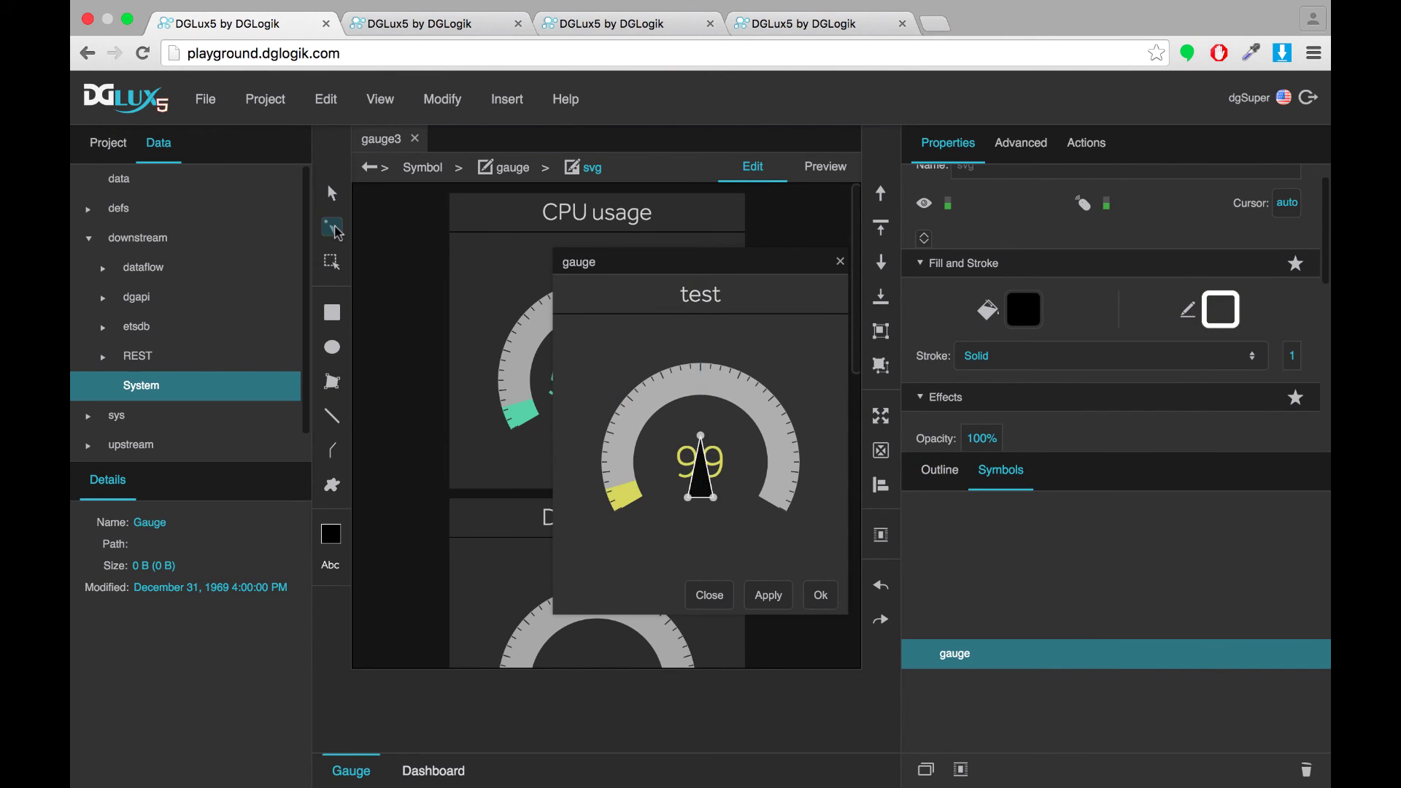
click(332, 261)
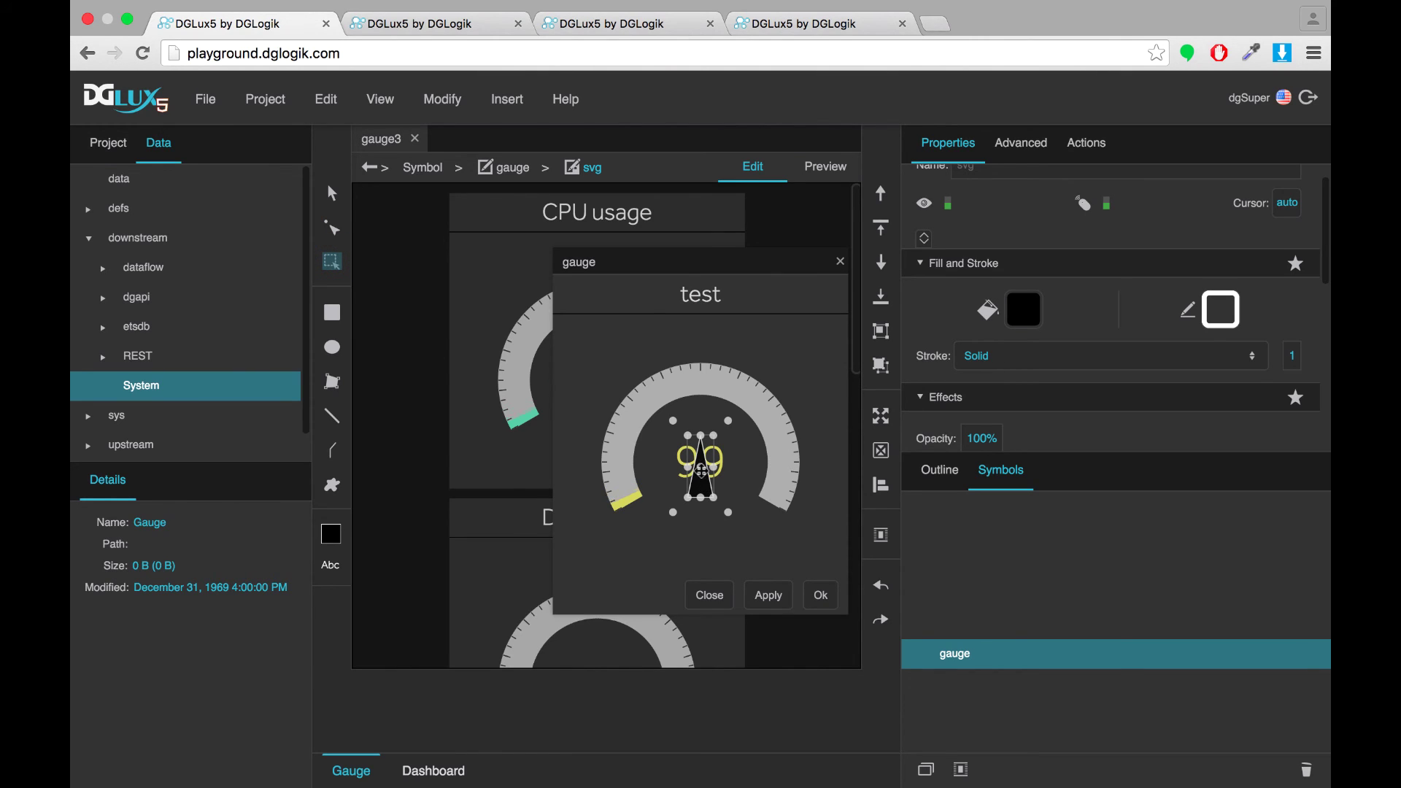
drag(701, 471, 700, 511)
drag(703, 482, 702, 427)
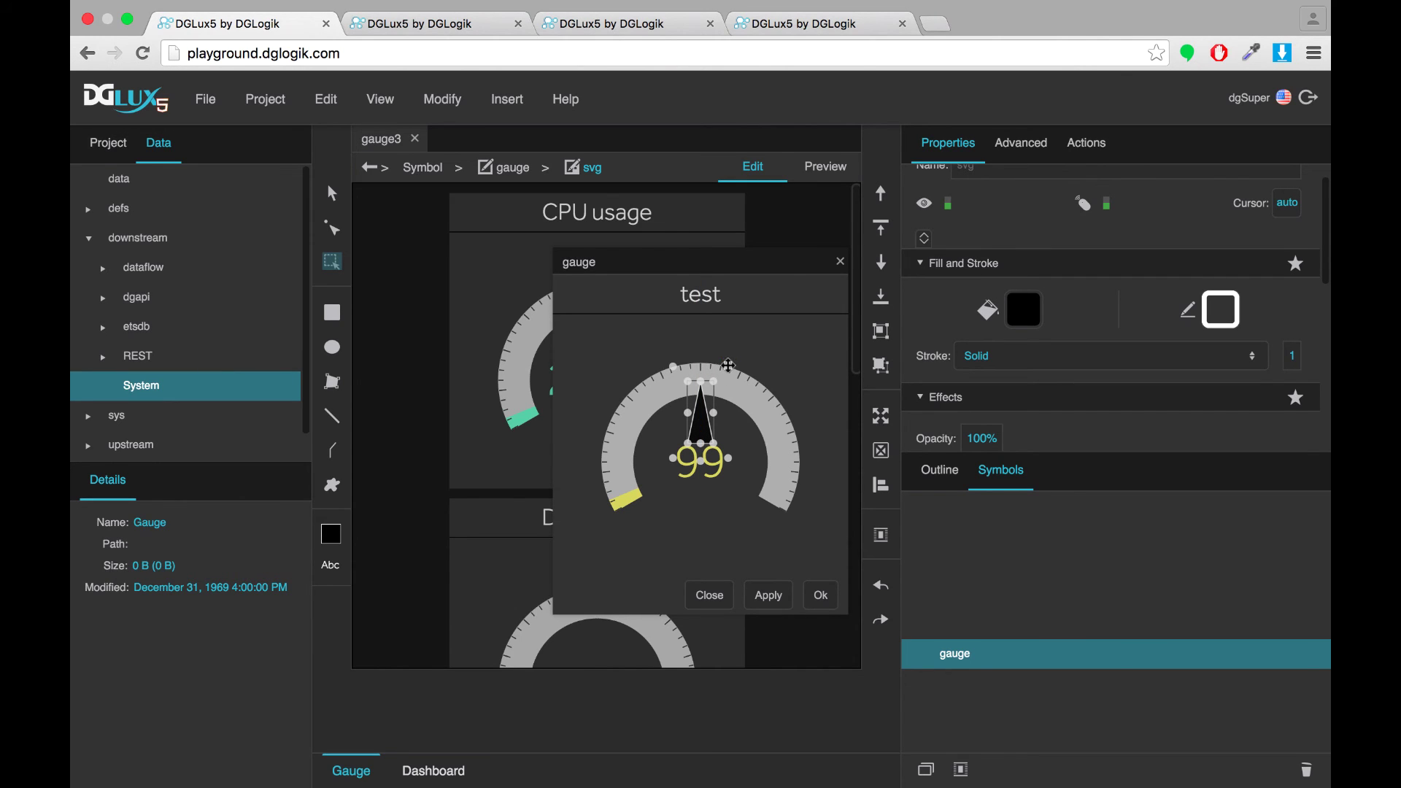
mouse_move(729, 365)
mouse_down()
mouse_move(770, 438)
mouse_move(756, 485)
mouse_move(781, 445)
mouse_move(667, 368)
mouse_move(612, 456)
mouse_move(634, 520)
mouse_move(643, 384)
mouse_move(723, 378)
mouse_up()
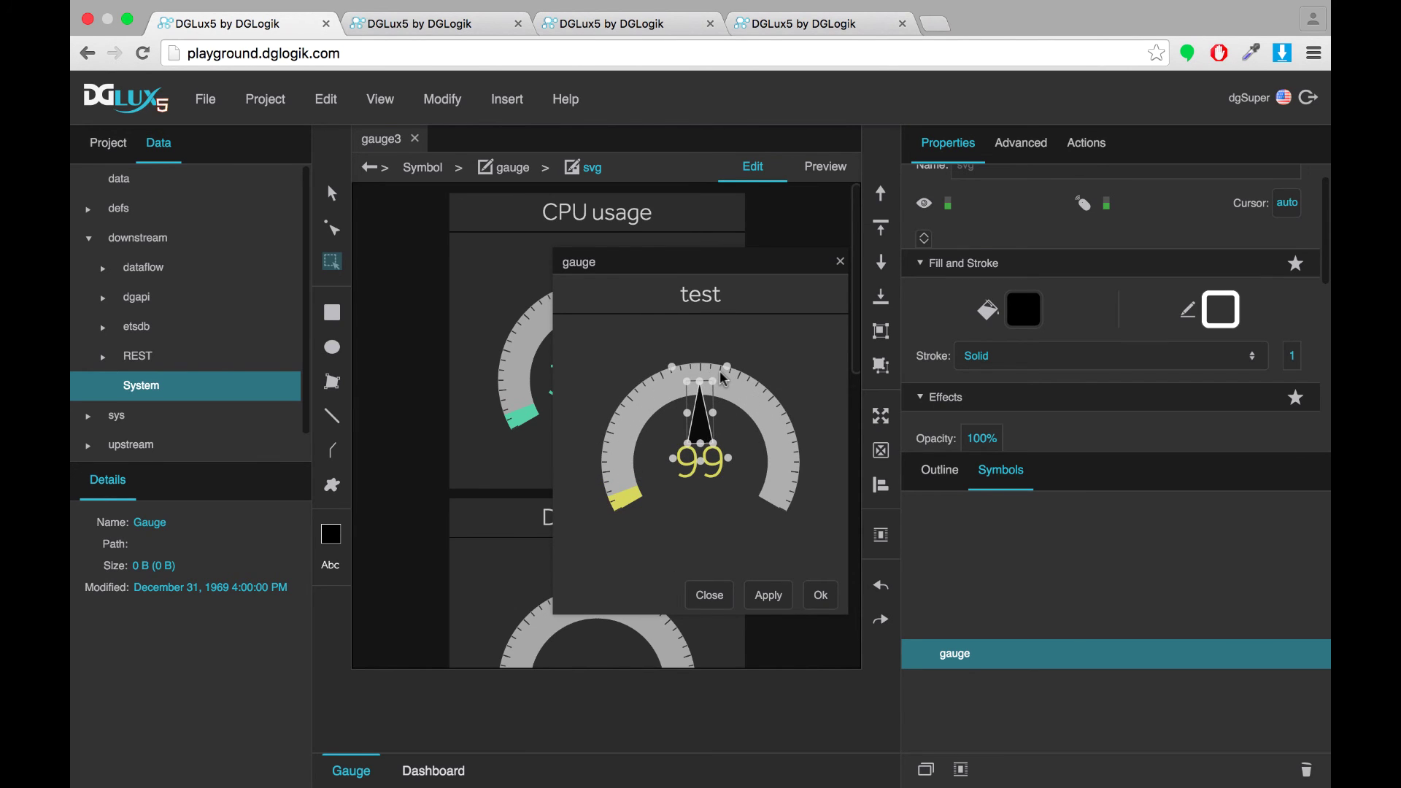
Select the needle layer and swing its Rotation back and forth across the dial.
click(734, 537)
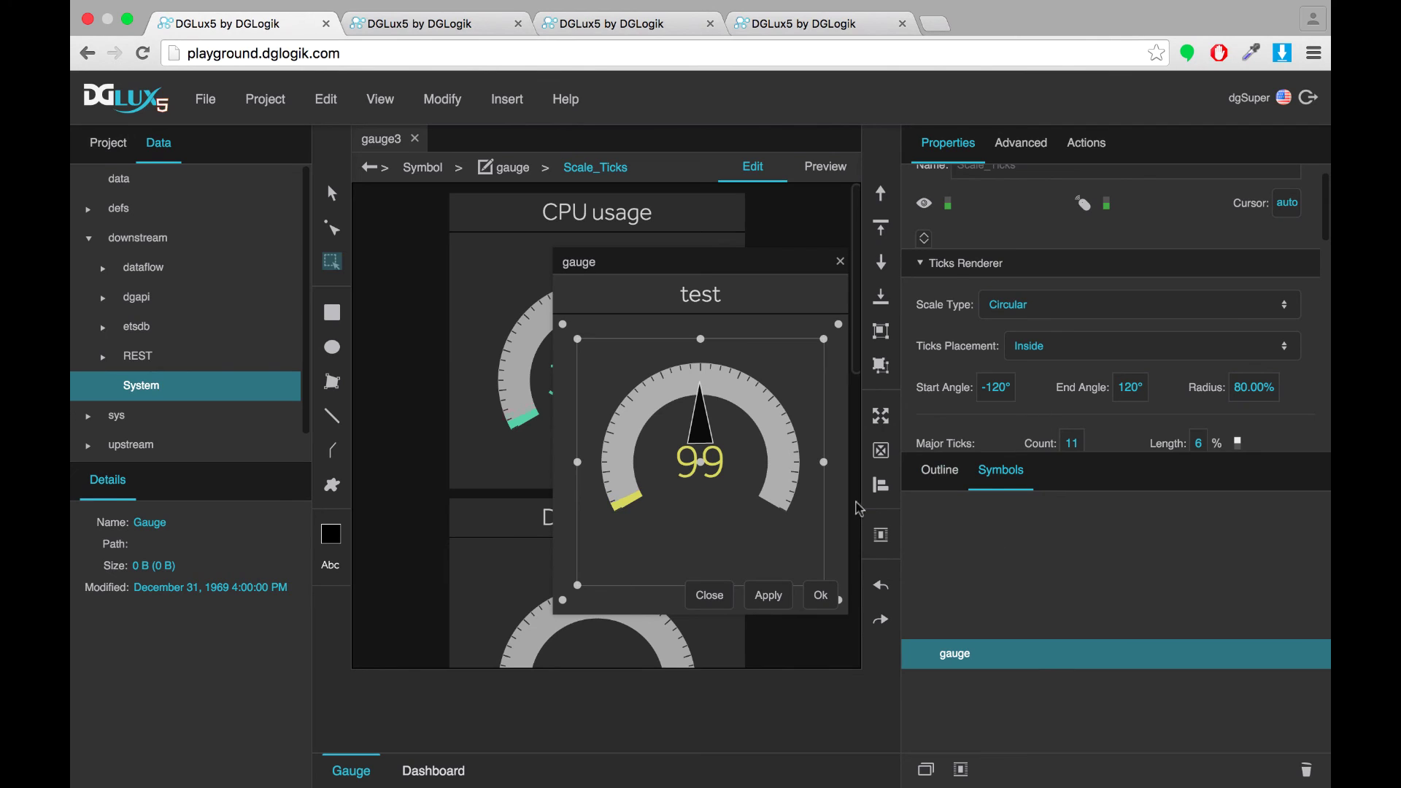
click(937, 474)
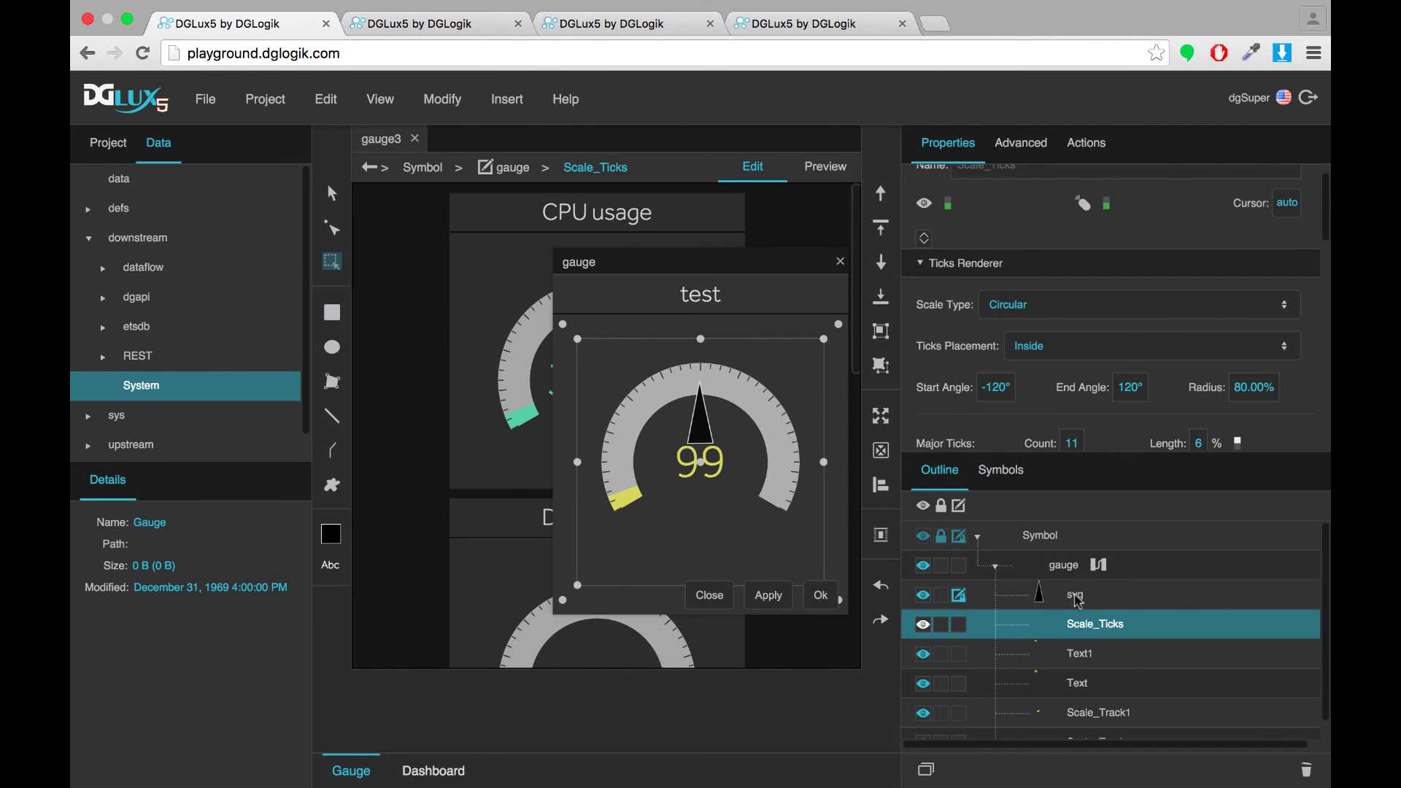
click(1074, 593)
click(926, 406)
scroll(963, 387, down, 1)
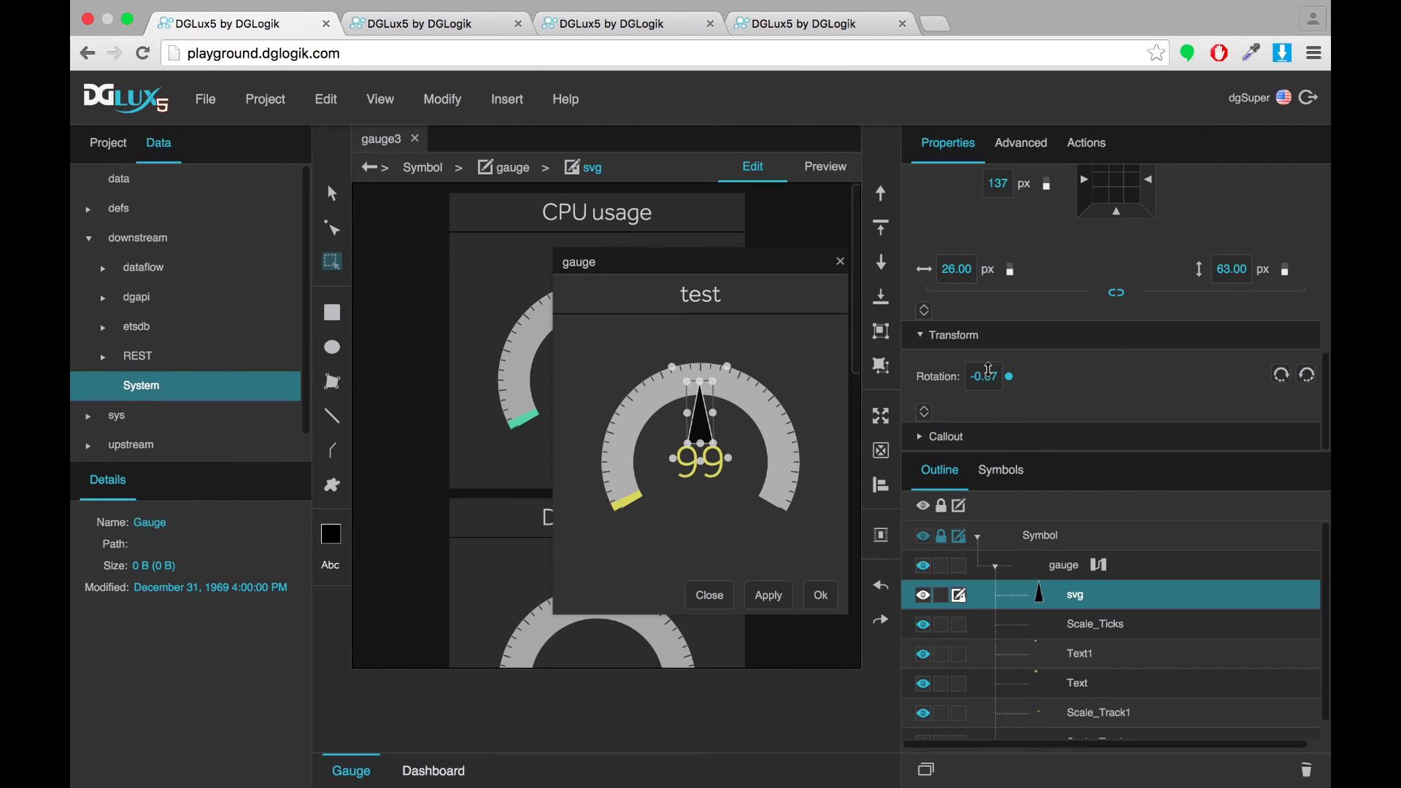
drag(992, 378, 966, 309)
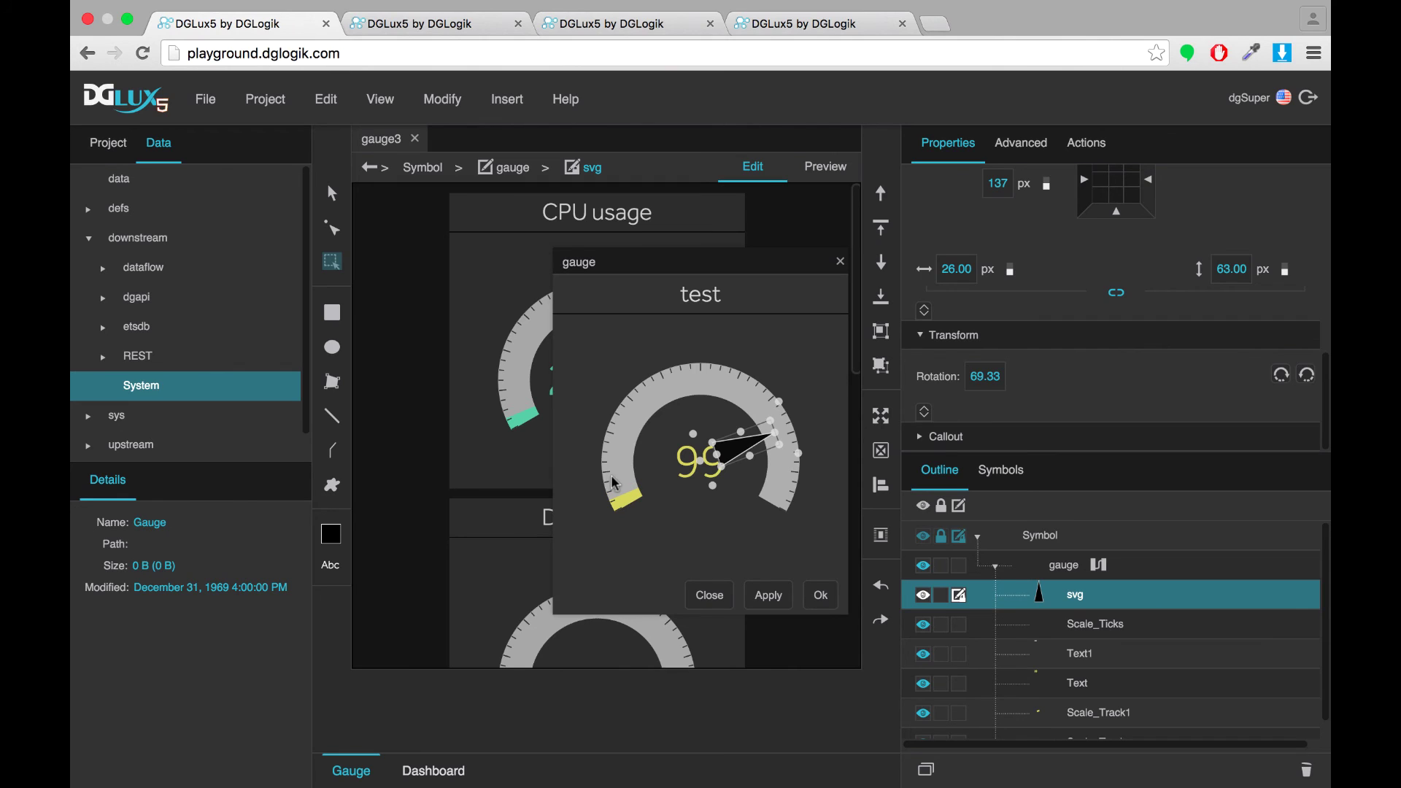
drag(986, 392, 982, 470)
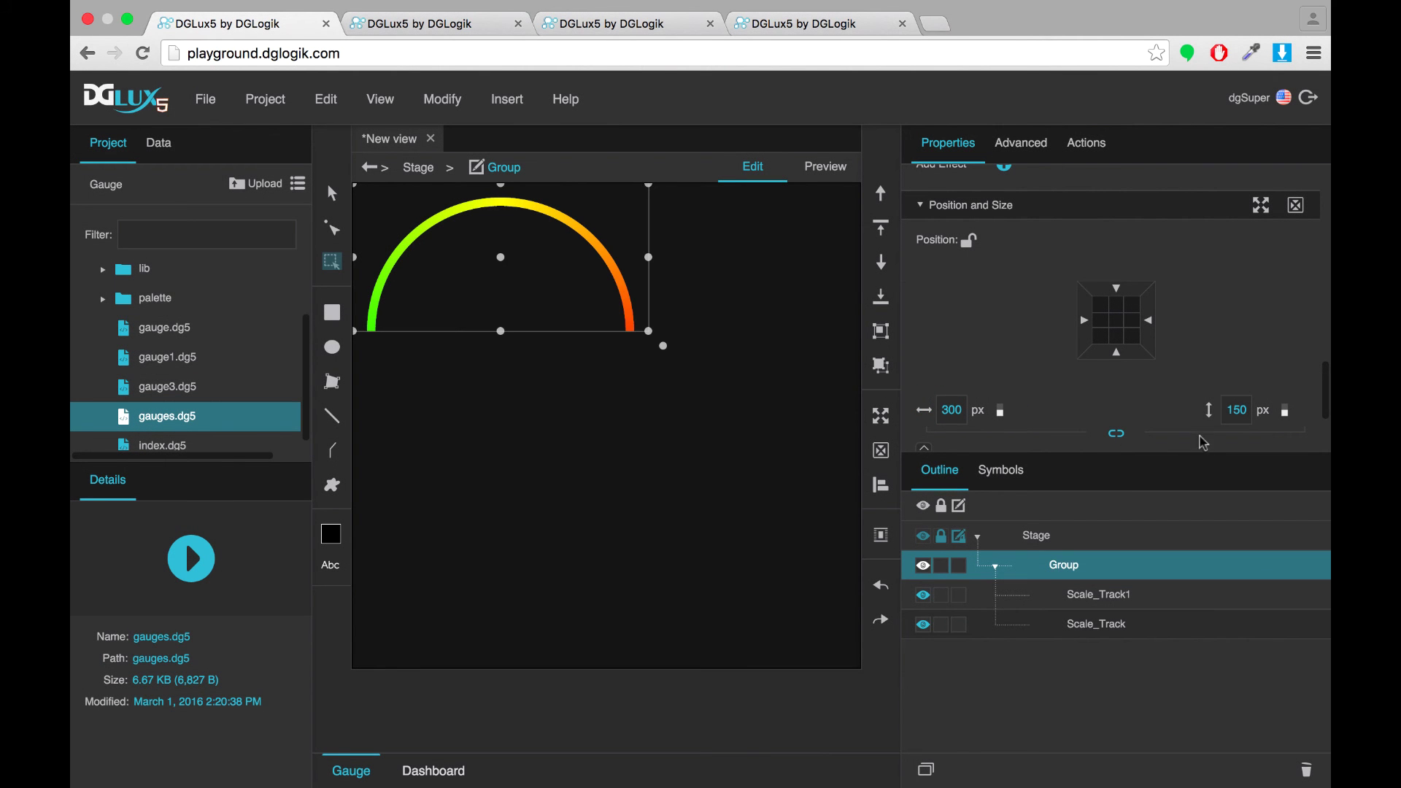
Set the group height to 300 and both Scale_Tracks' angles to -180 and 180.
text(300)
key(Return)
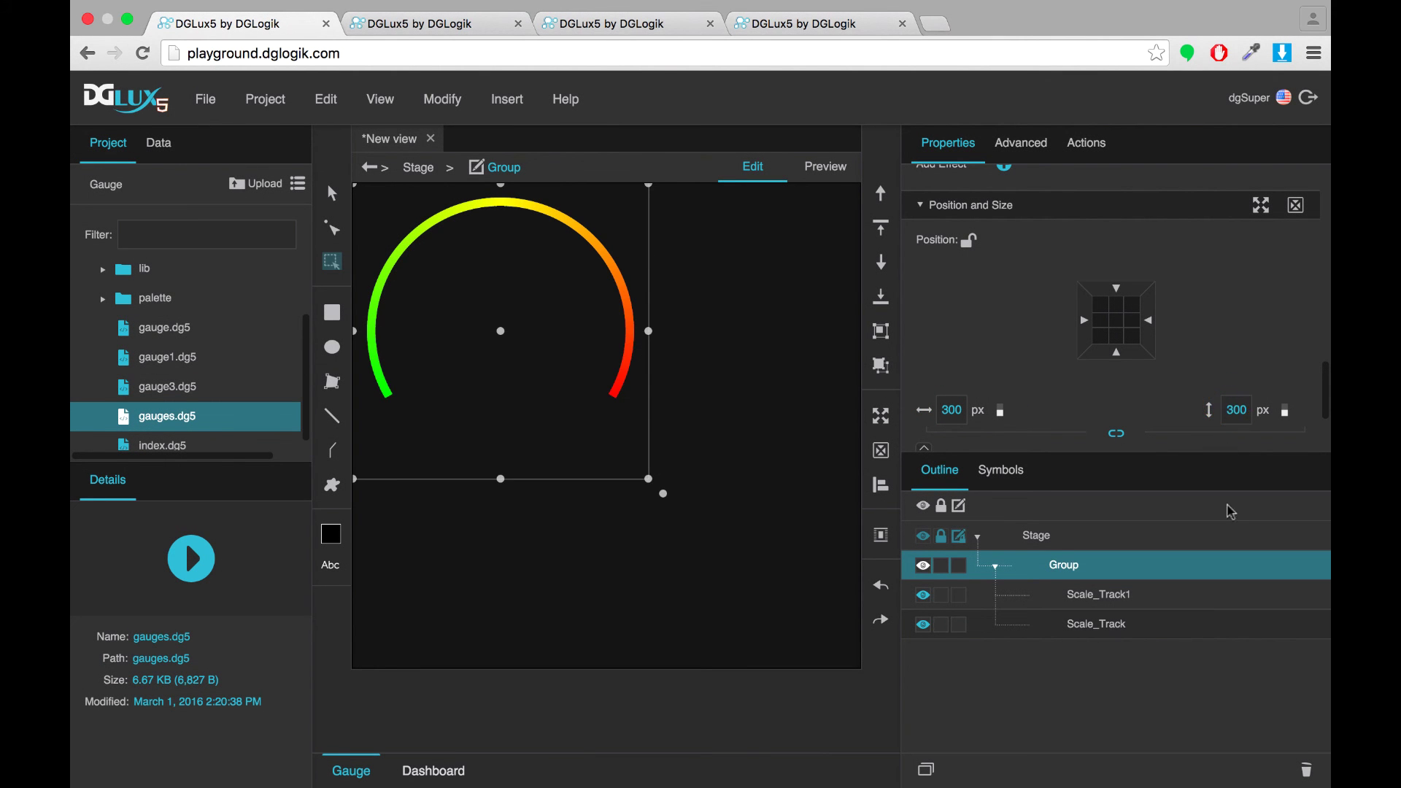
click(1112, 596)
shift+click(1110, 624)
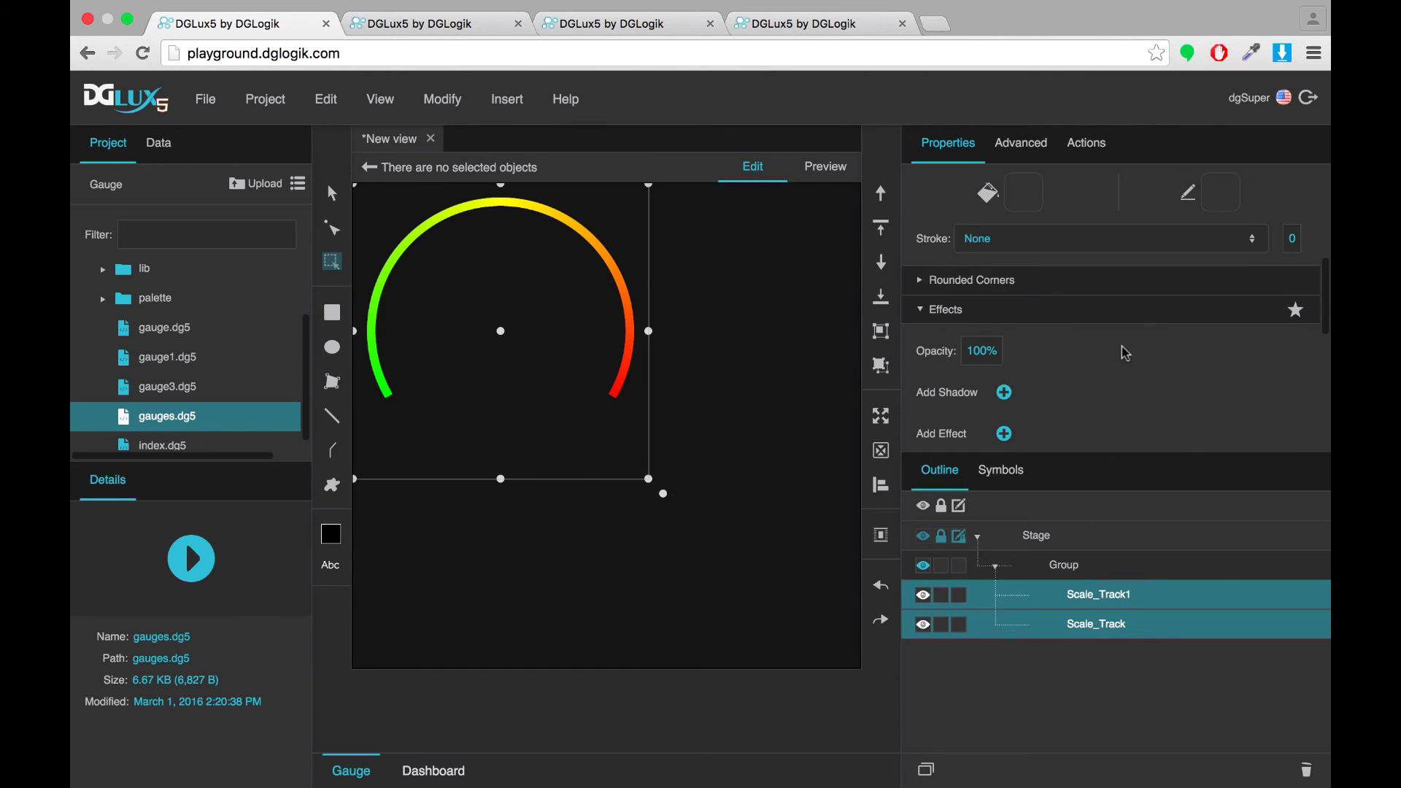
click(986, 343)
text(-180)
key(Return)
click(1134, 350)
text(180)
key(Return)
Give both arcs a start and end thickness of 35.
click(1012, 394)
text(35)
key(Return)
click(1209, 393)
text(35)
key(Return)
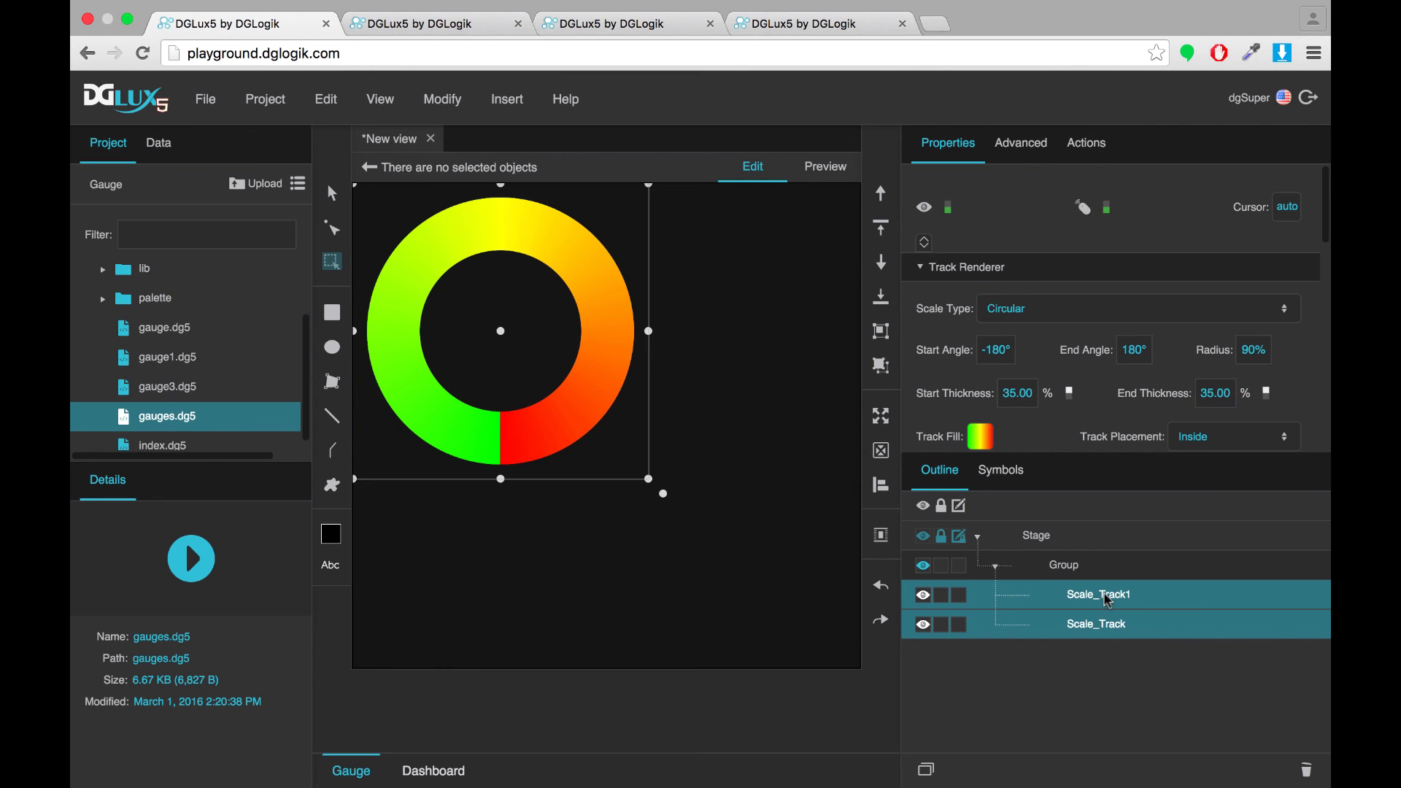
Make Scale_Track1's gradient a uniform grey, removing the yellow middle stop.
click(1105, 594)
click(981, 439)
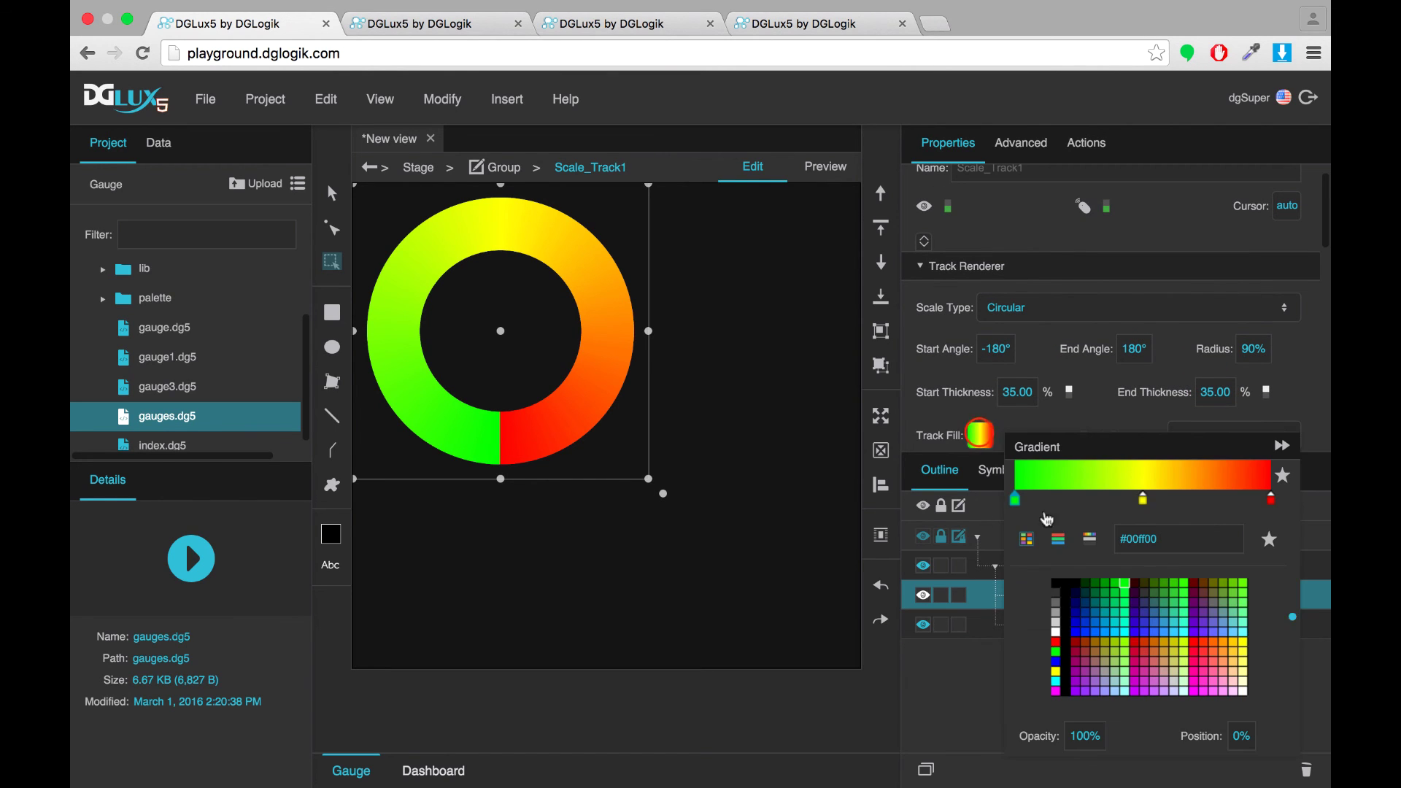
drag(1144, 499, 1144, 569)
click(1016, 498)
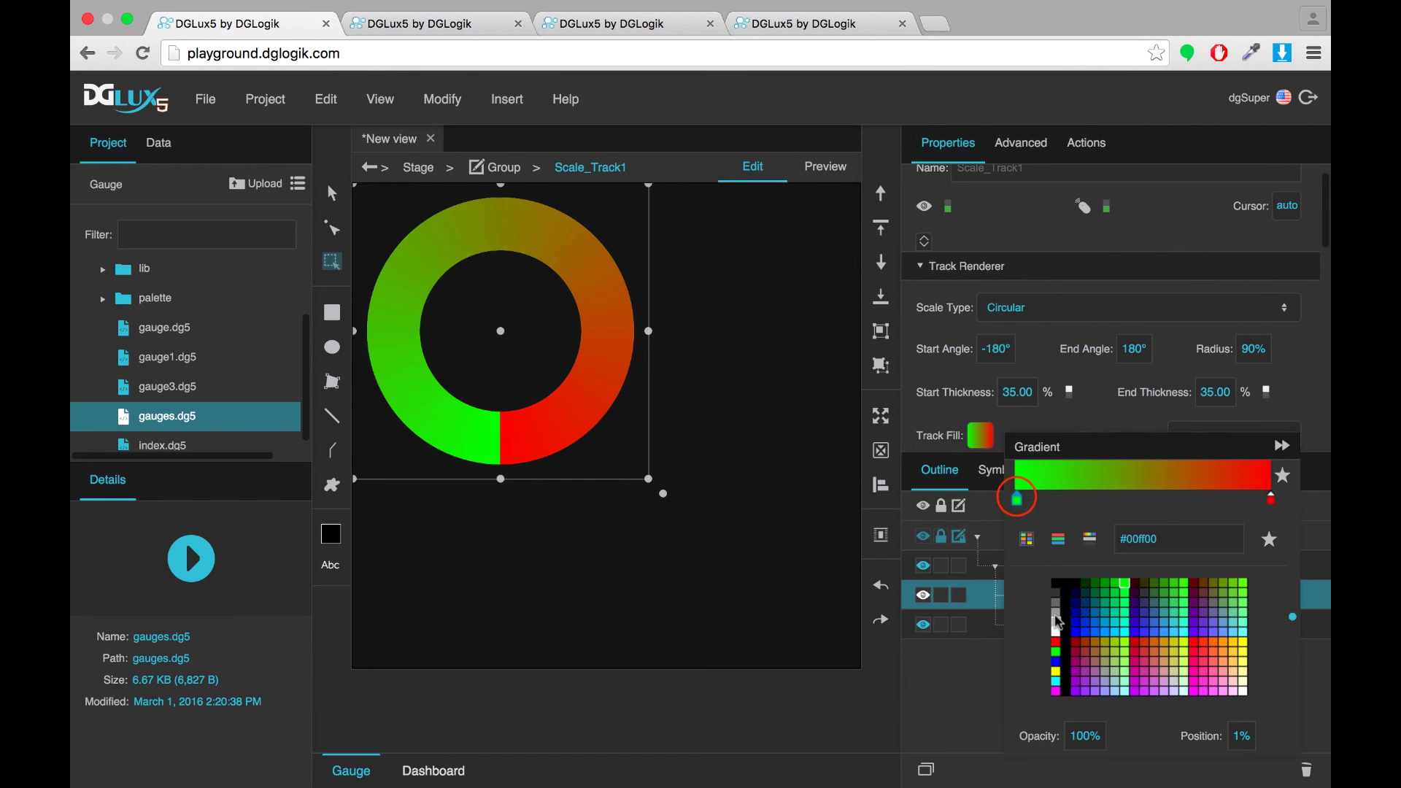
click(1055, 615)
click(1270, 500)
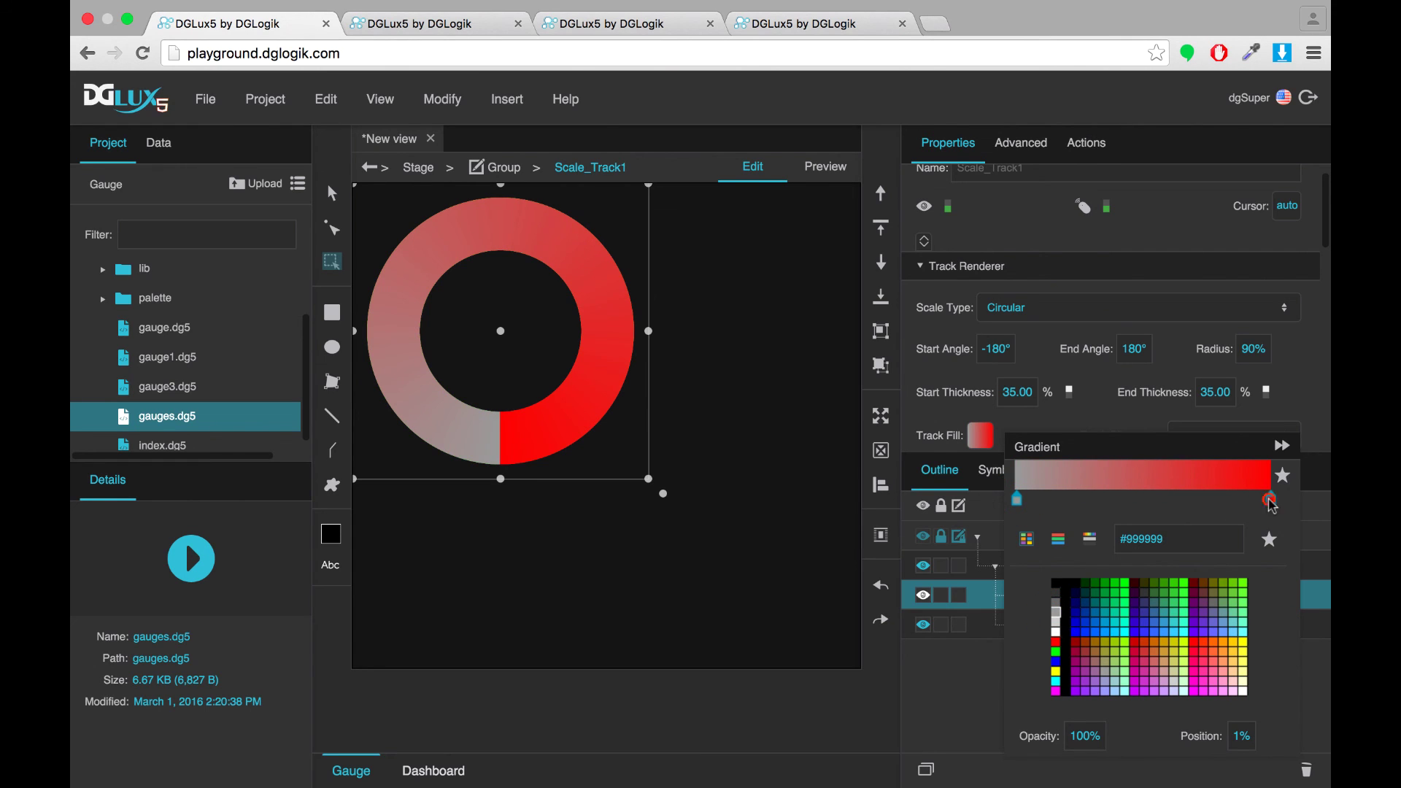
click(1056, 621)
click(1056, 615)
click(1282, 445)
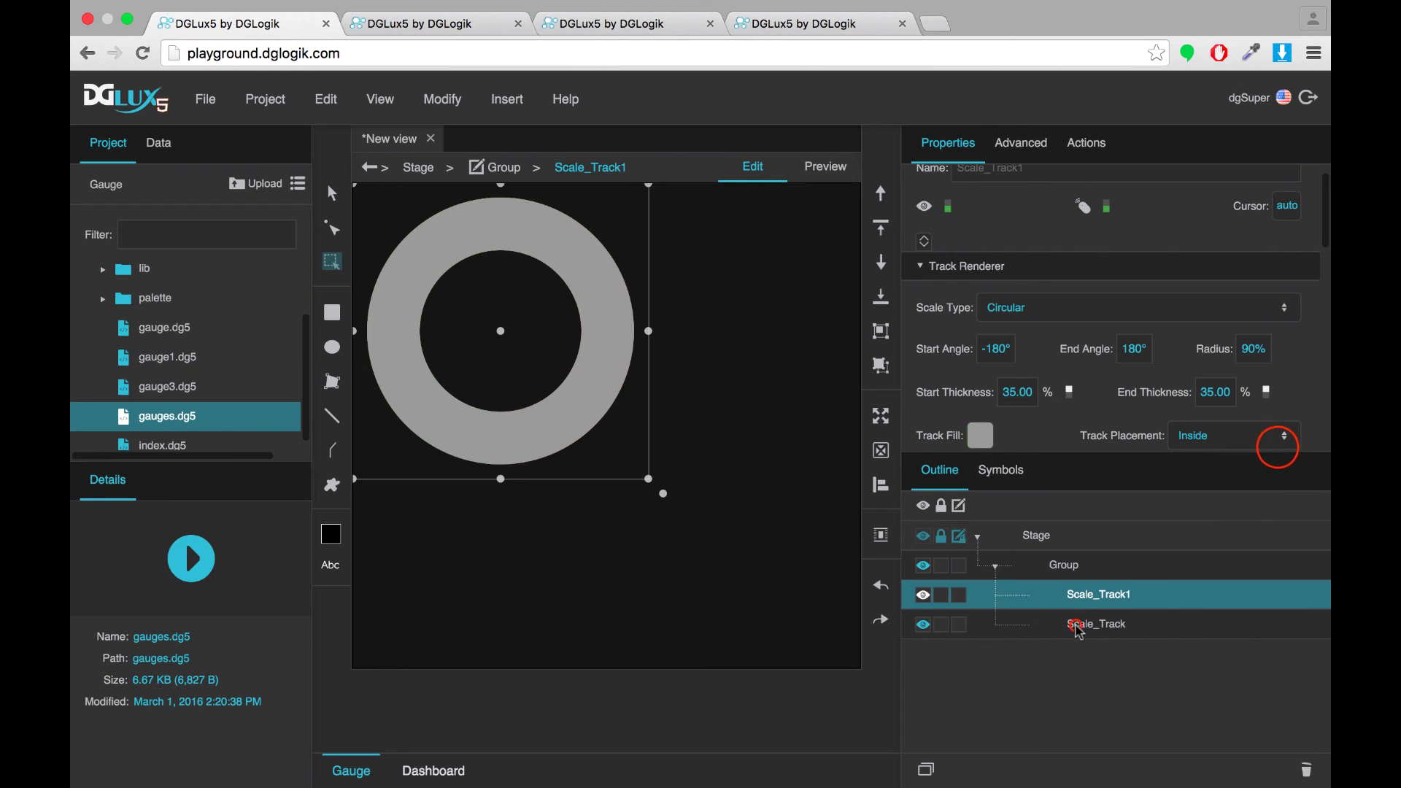
Fill Scale_Track solid red and move it above the grey ring.
click(1099, 624)
click(980, 436)
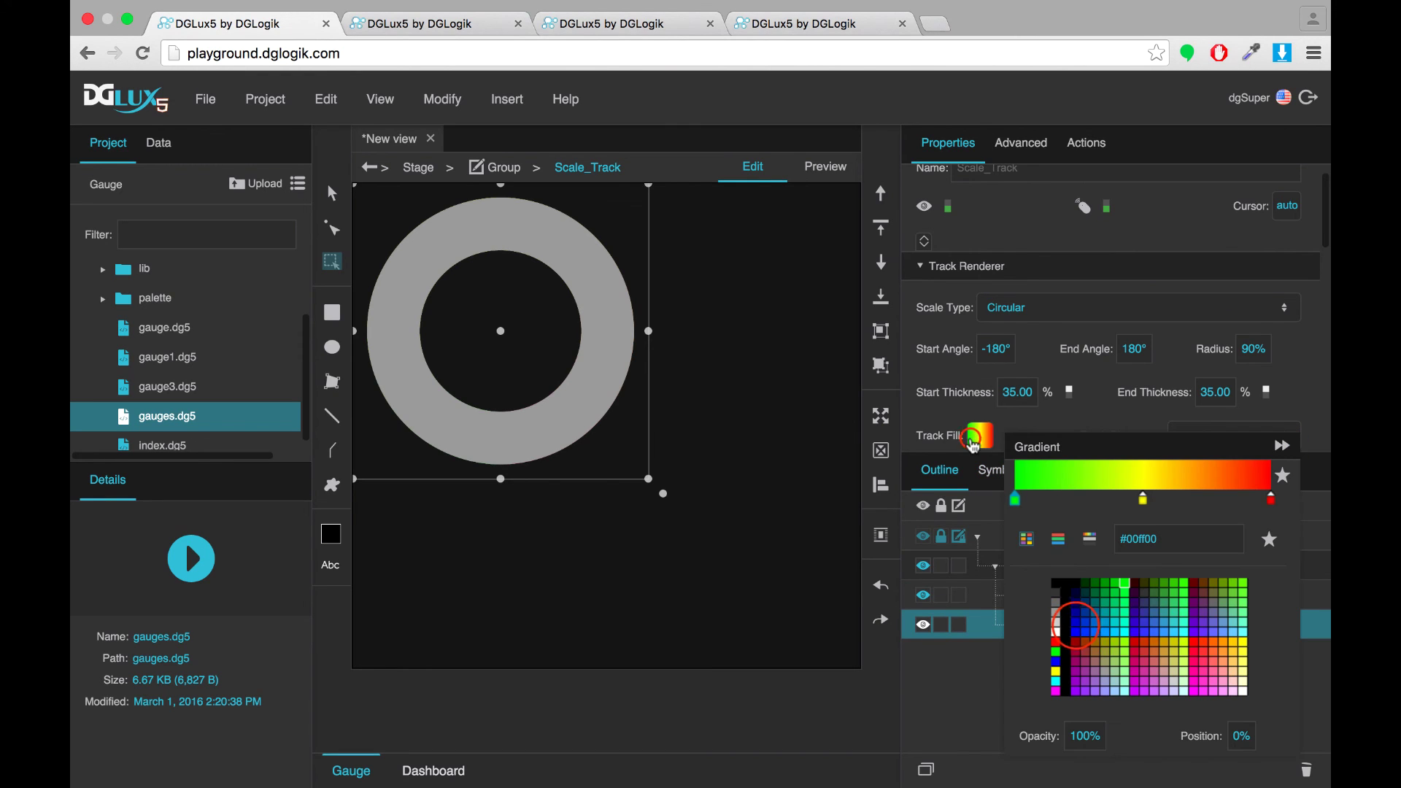
click(1134, 642)
drag(1143, 504, 1268, 503)
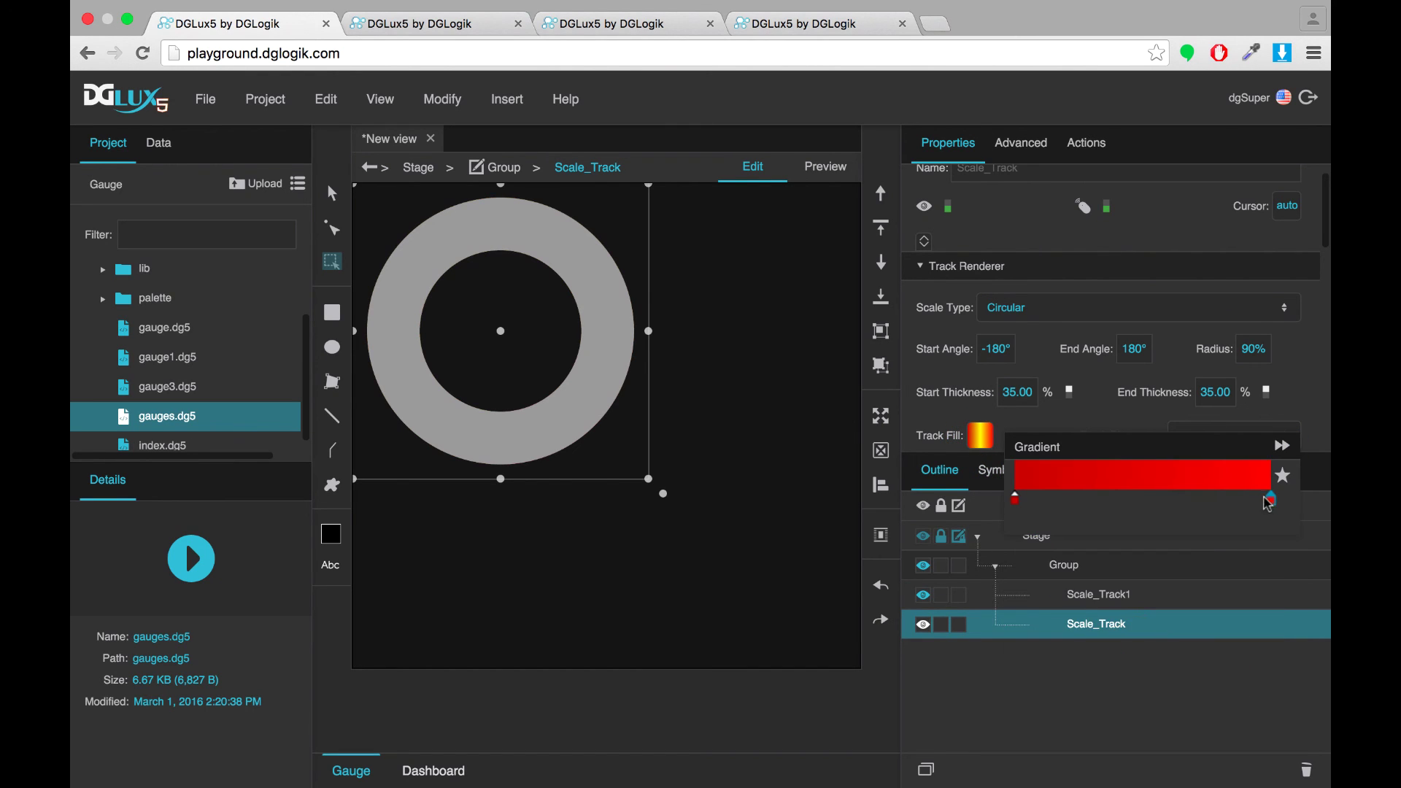
click(1281, 447)
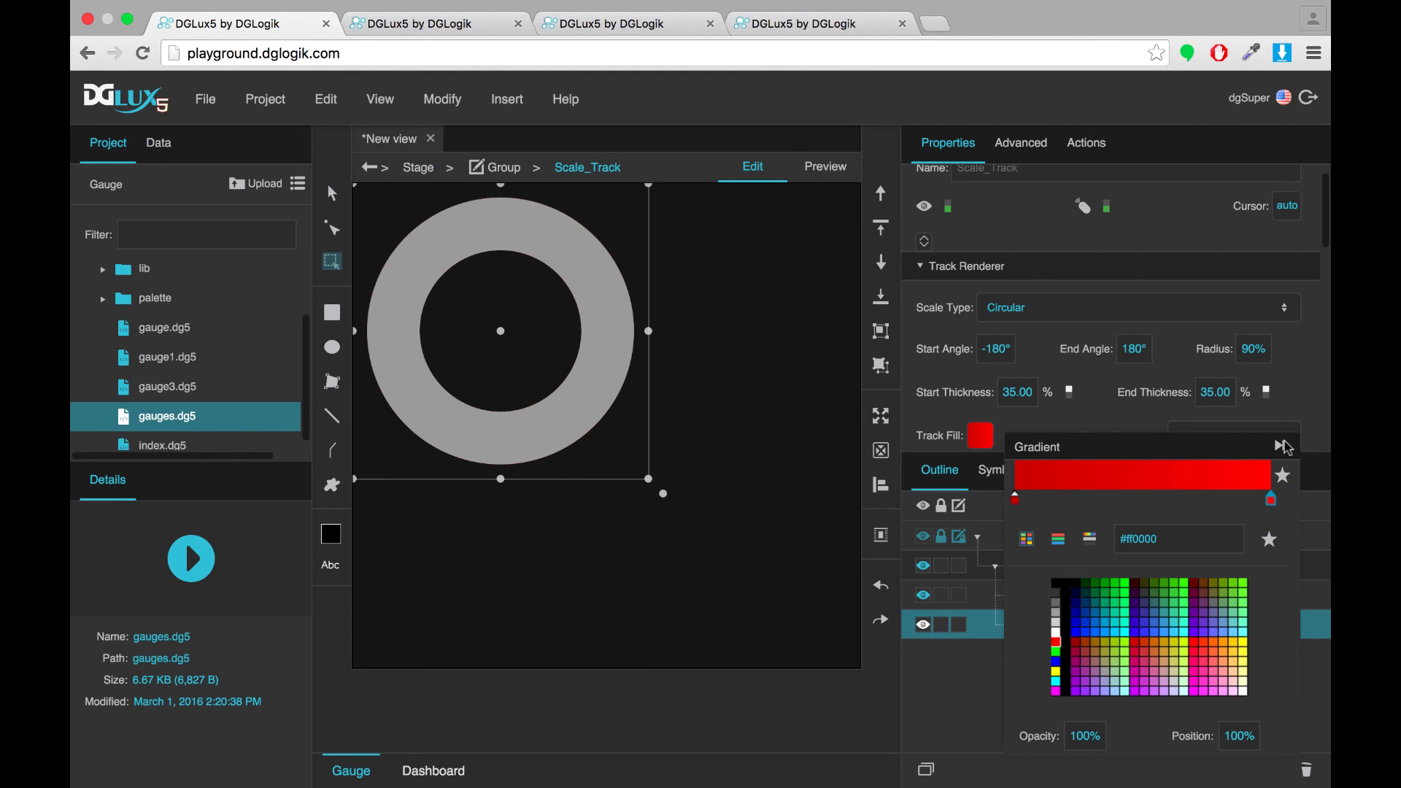
click(1282, 446)
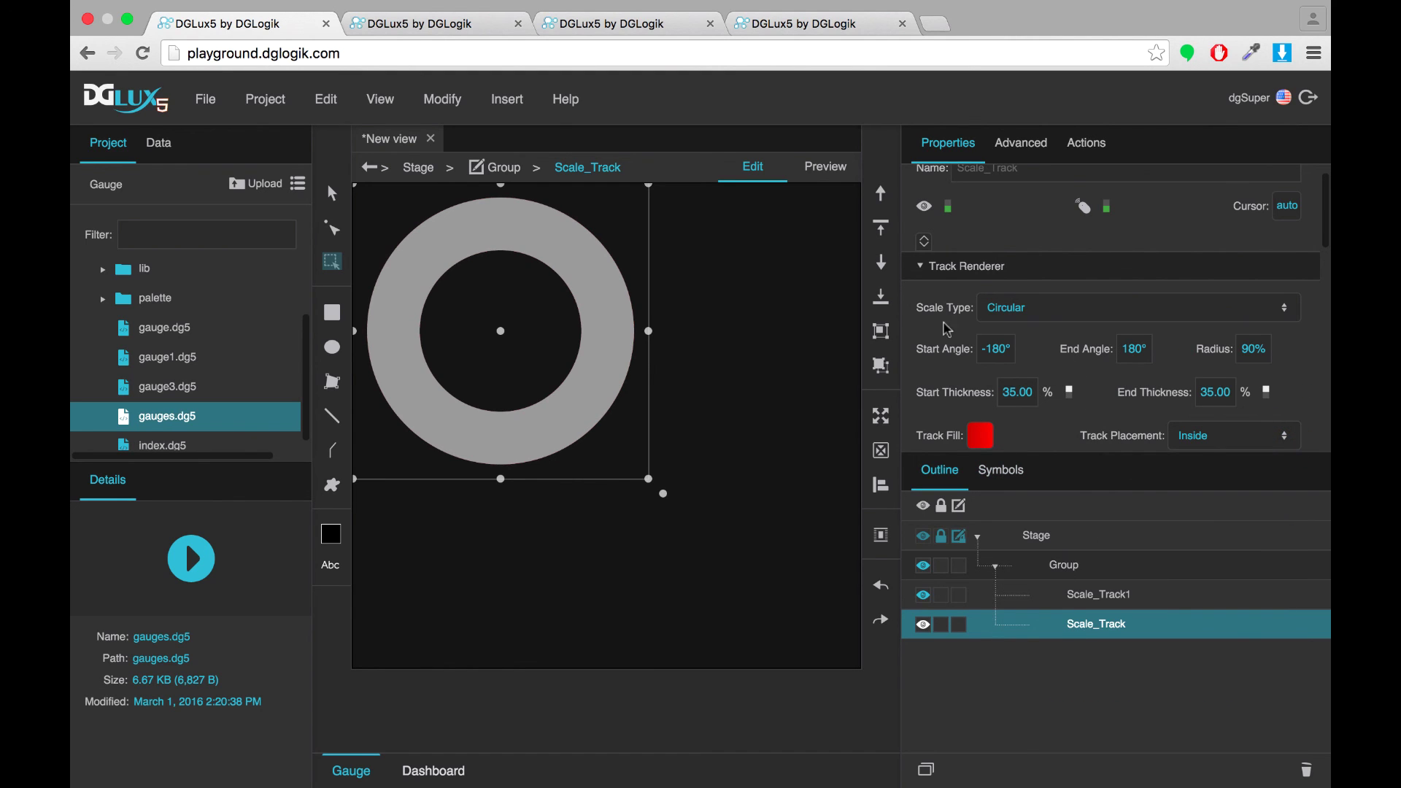
click(879, 196)
click(1124, 348)
Set the red Scale_Track's End Angle to 20°, then reselect Scale_Track in the ring project.
text(20)
key(Return)
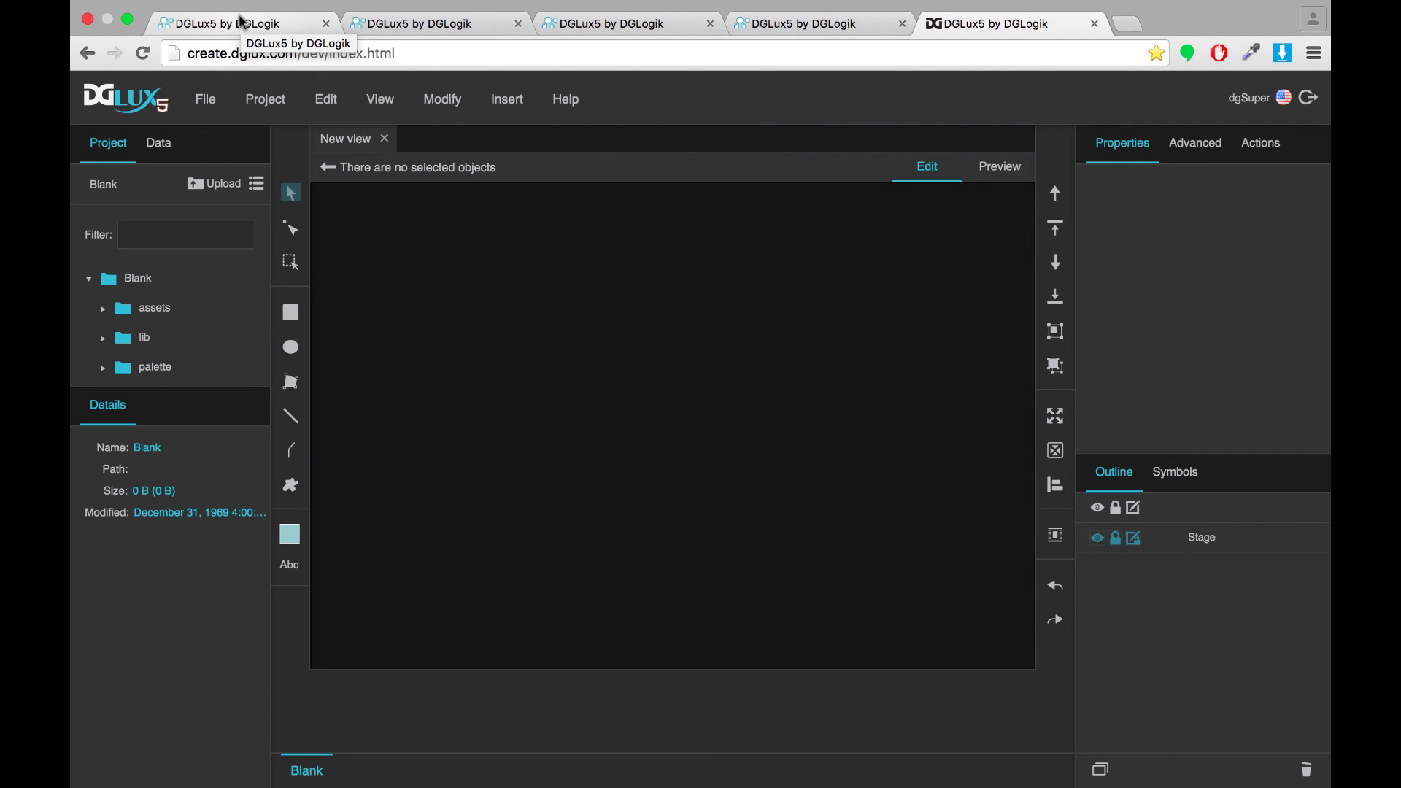
click(241, 22)
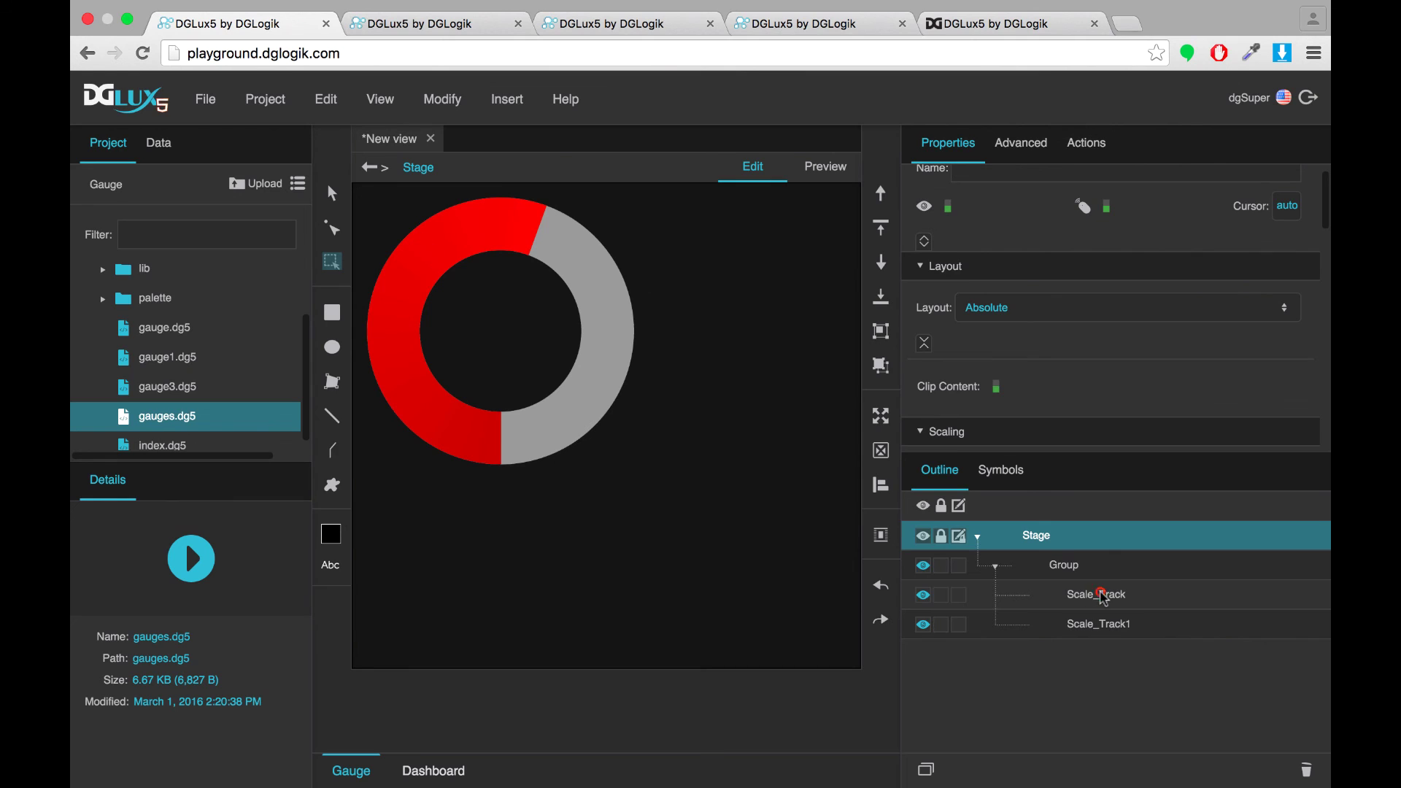
click(1098, 594)
scroll(991, 400, down, 1)
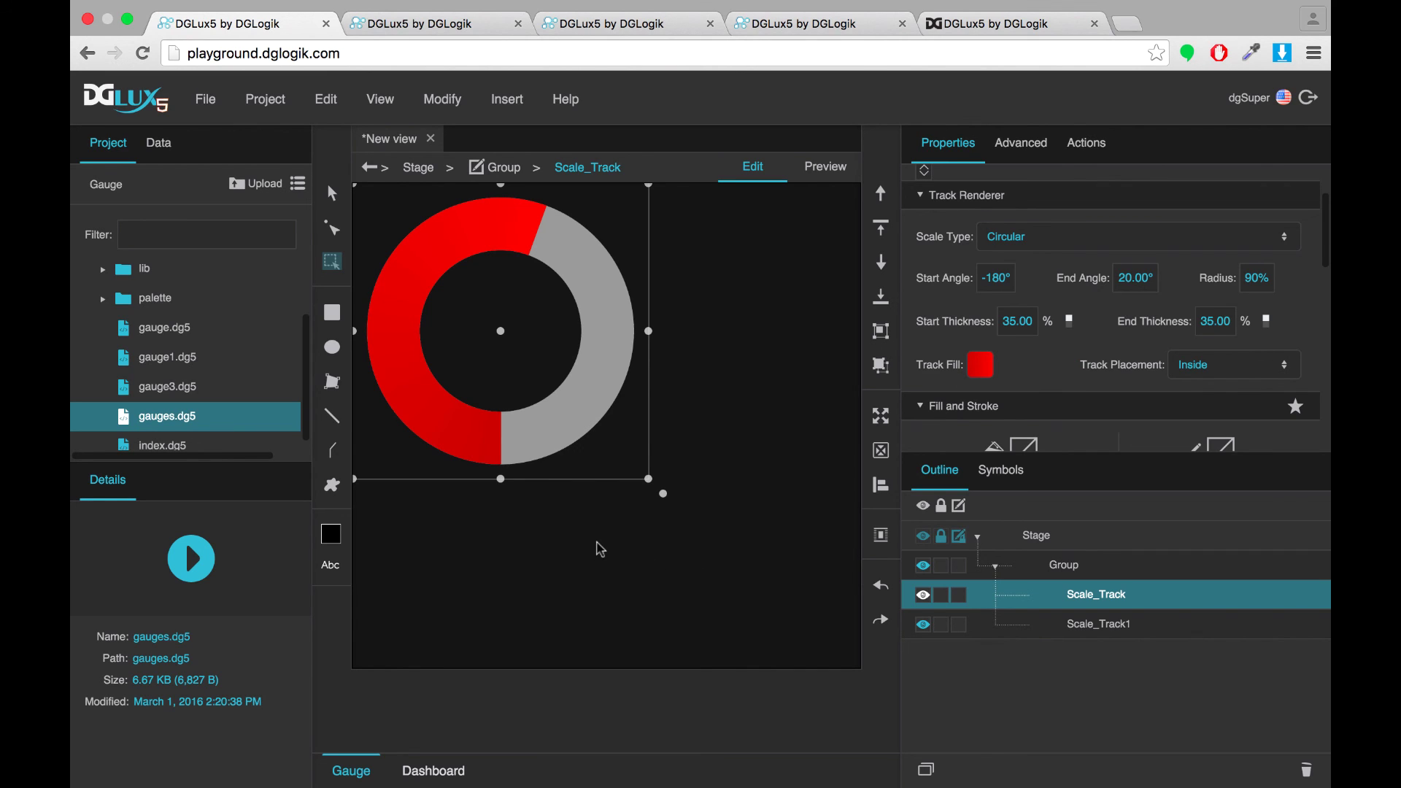
Insert a Text component onto the stage.
right_click(464, 527)
mouse_move(528, 321)
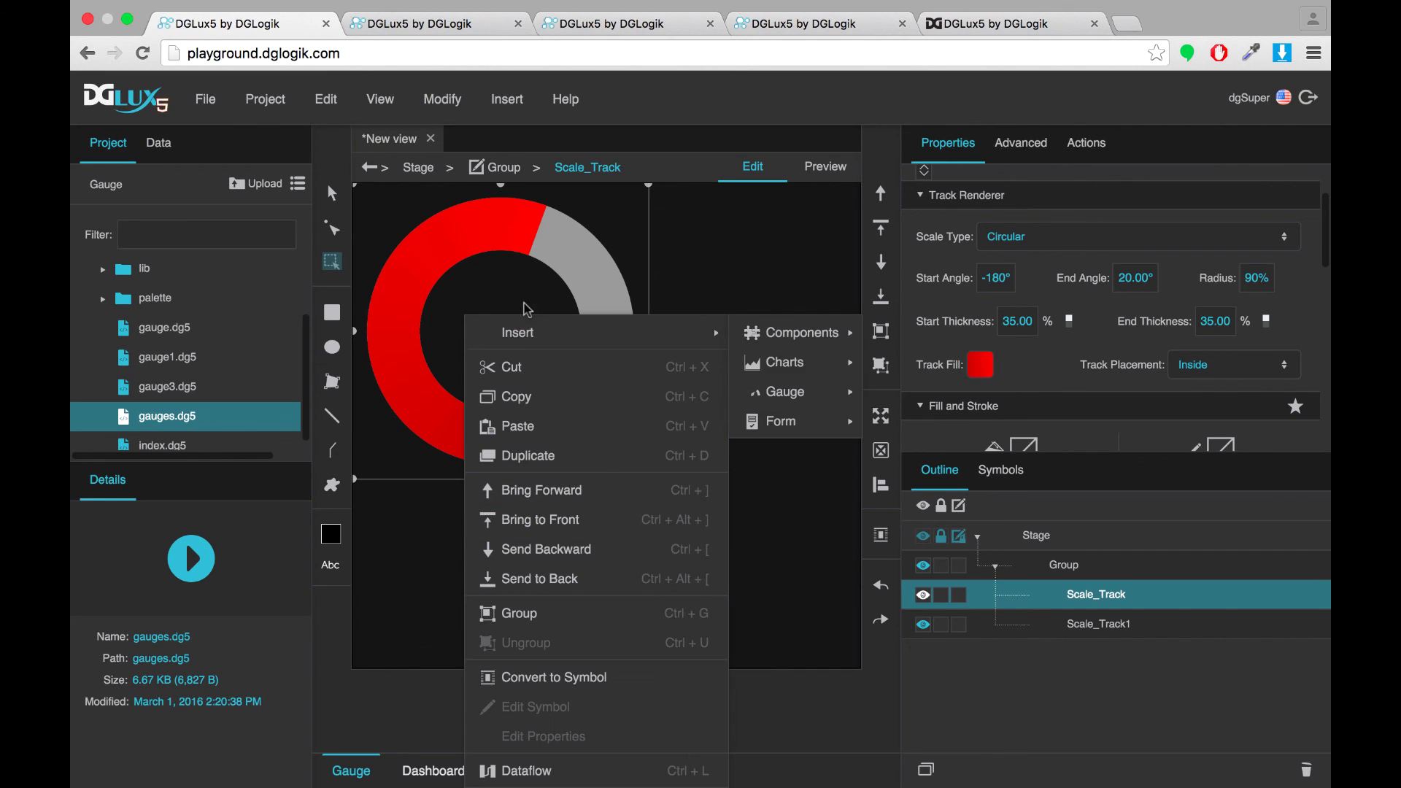
mouse_move(795, 334)
click(880, 333)
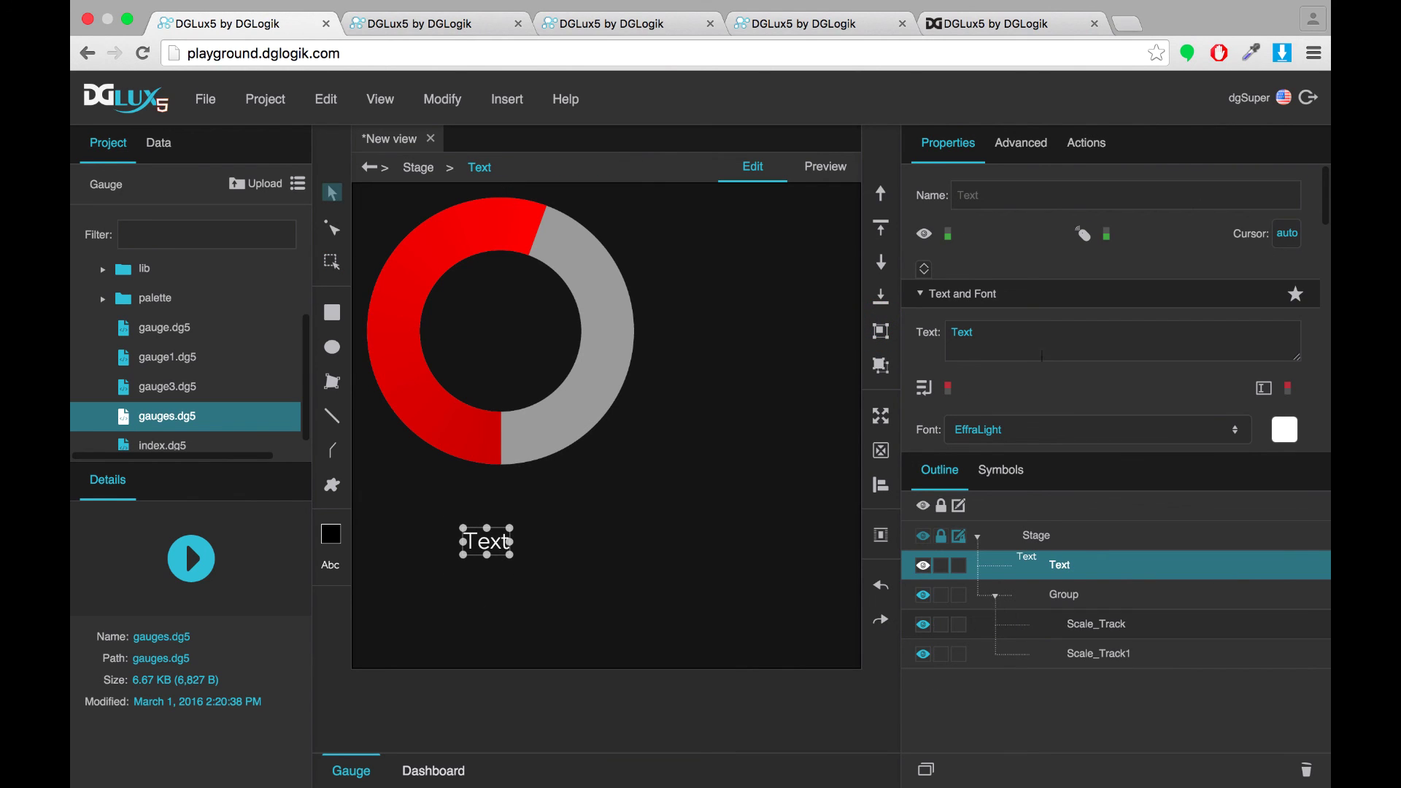
Link the Text value to Scale_Track's Track Fill property.
click(1307, 343)
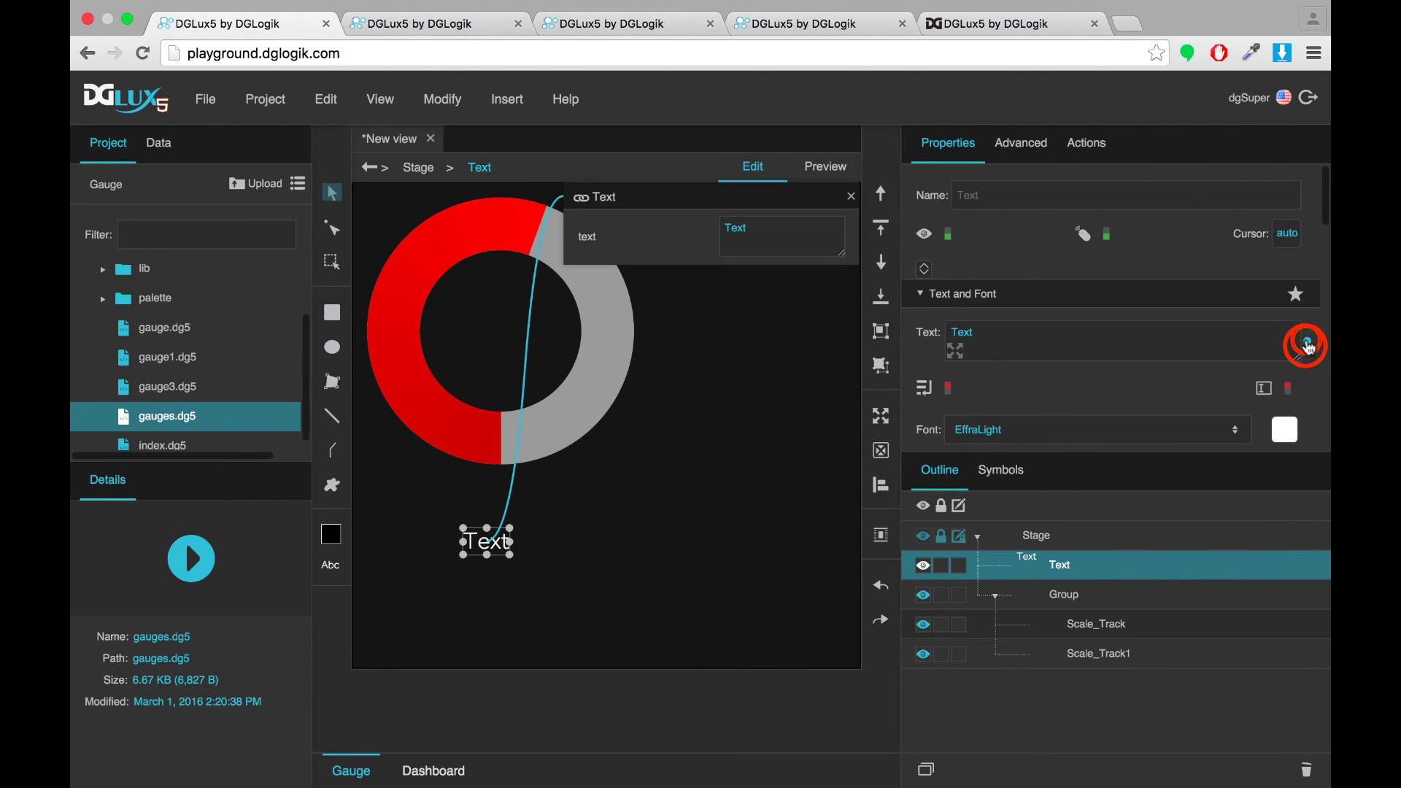
click(1109, 626)
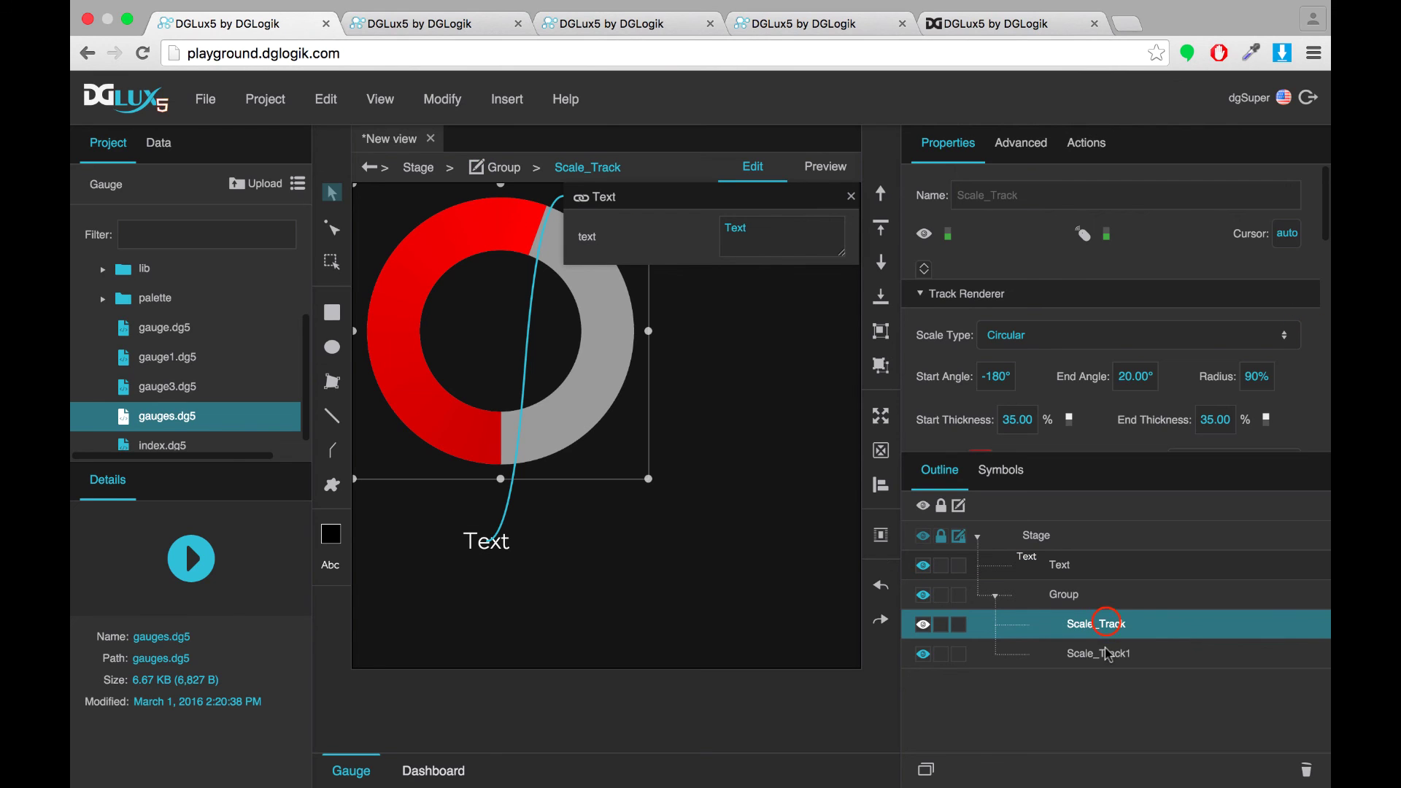
click(1108, 651)
click(1104, 629)
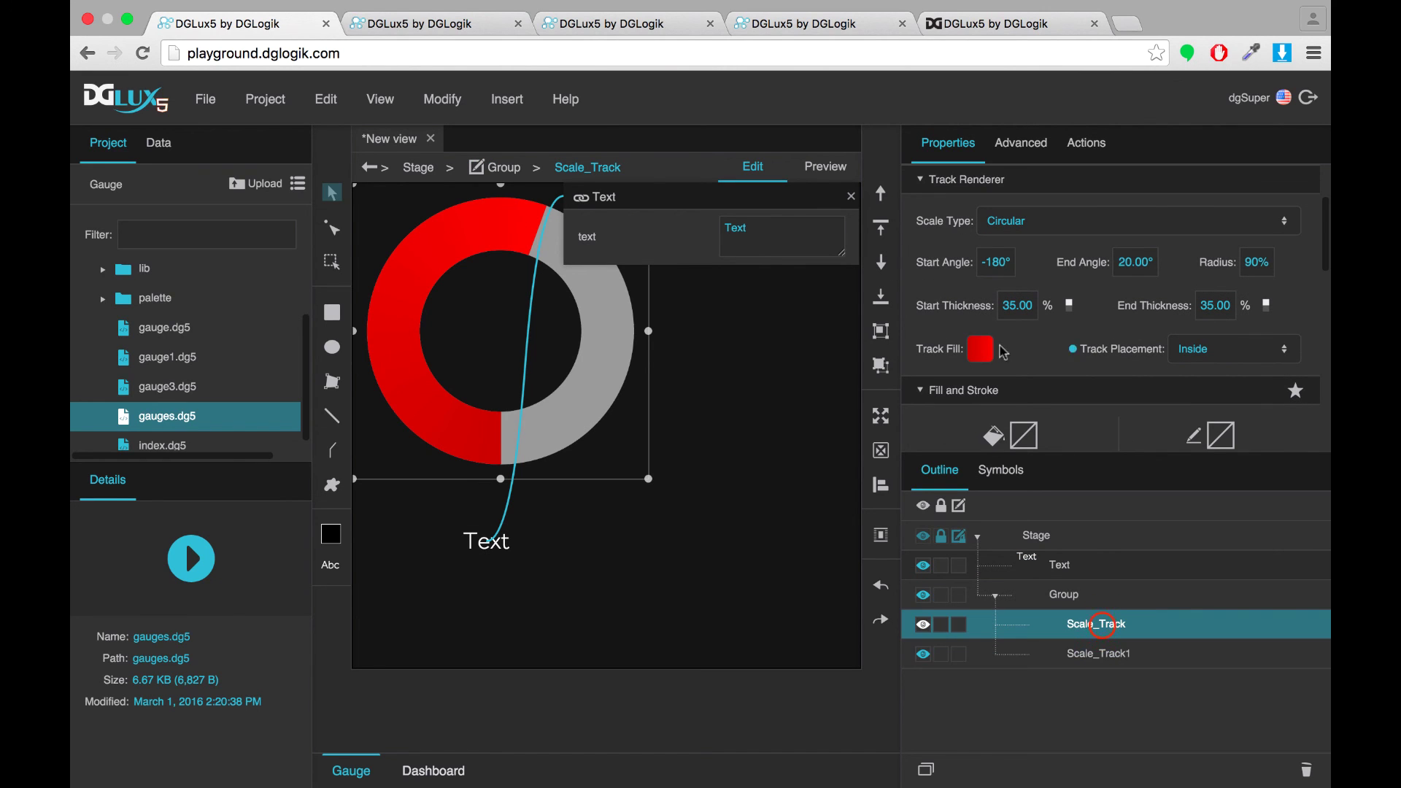
drag(833, 236, 984, 348)
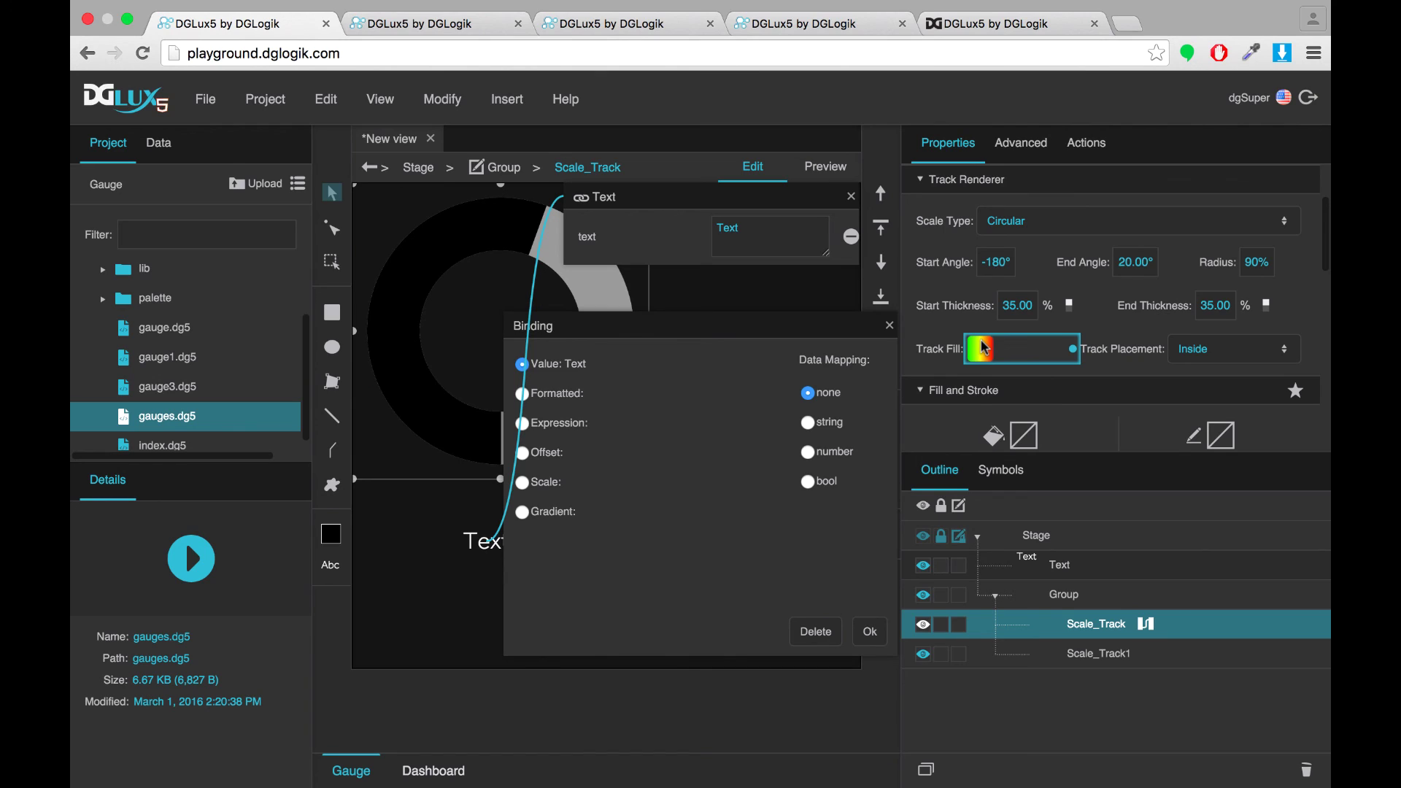
Use number mapping and map case 60 to solid blue.
click(809, 452)
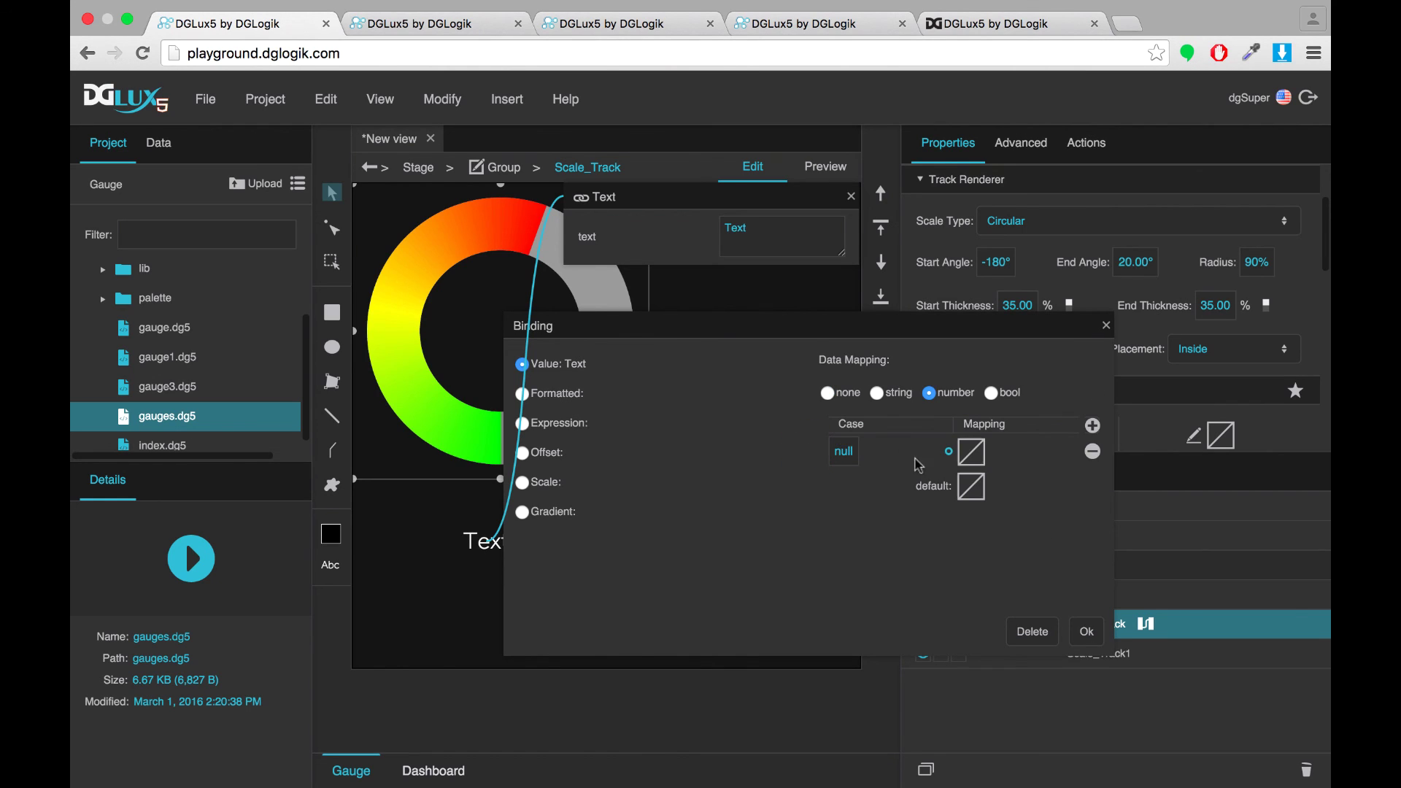
click(1092, 426)
click(1093, 426)
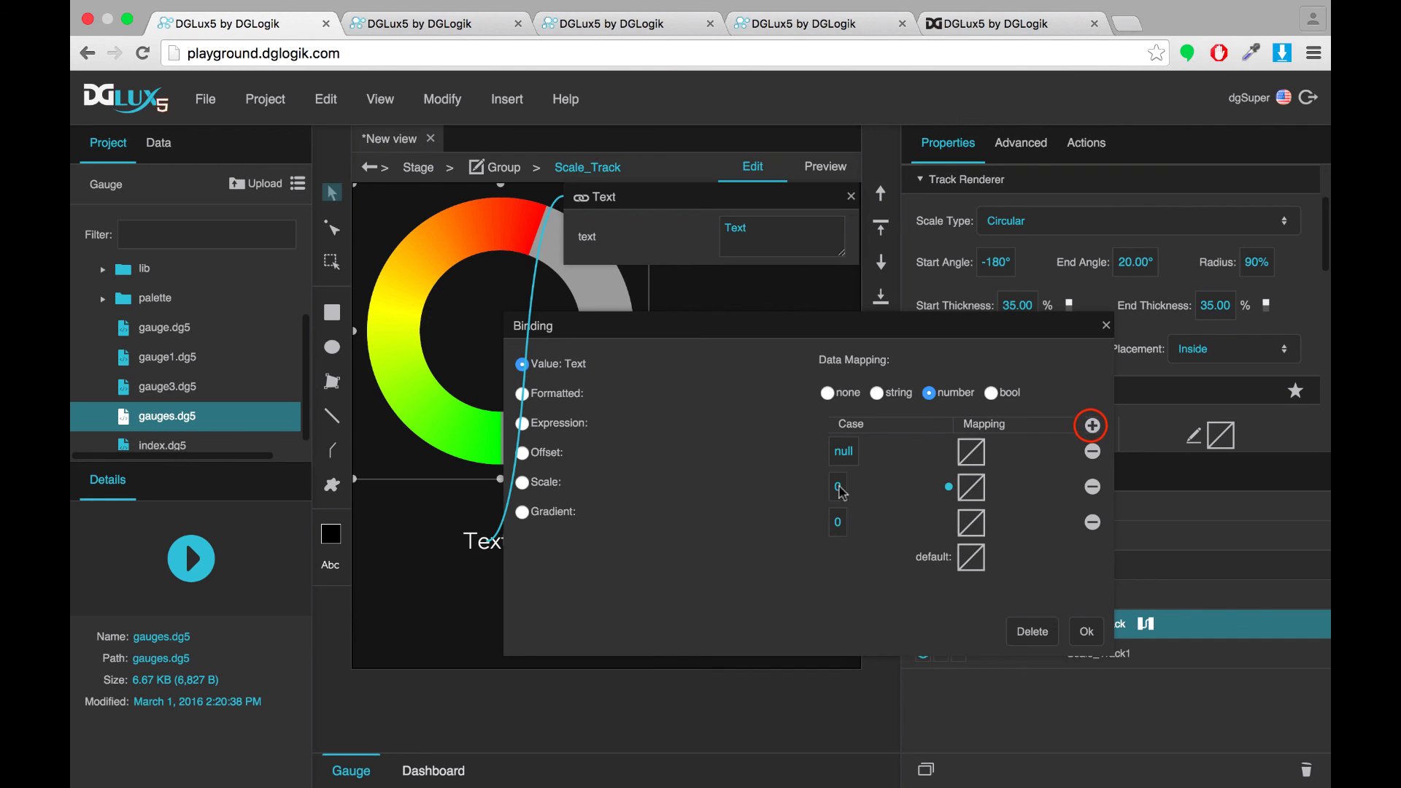
click(843, 451)
text(60)
click(970, 452)
click(1066, 647)
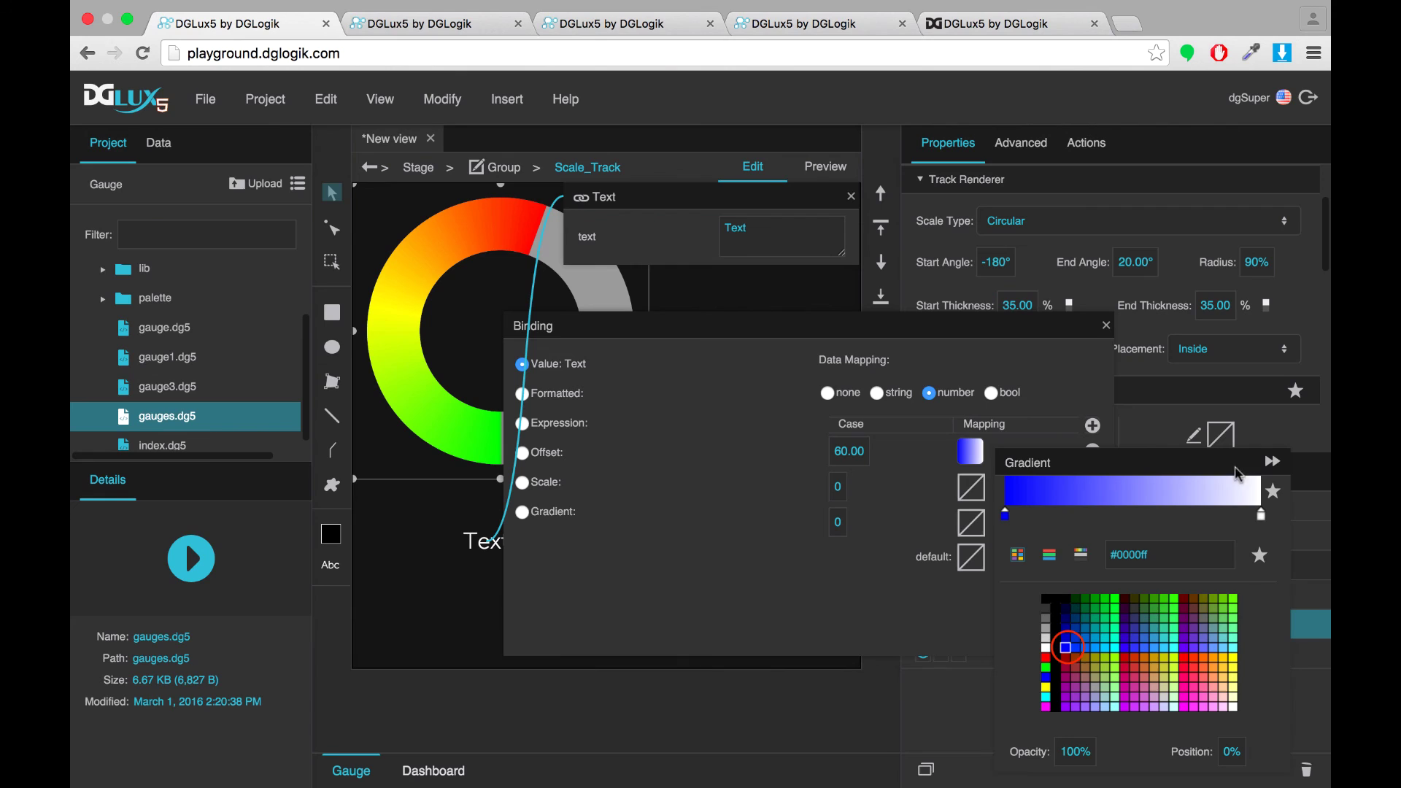
click(1261, 516)
click(1066, 647)
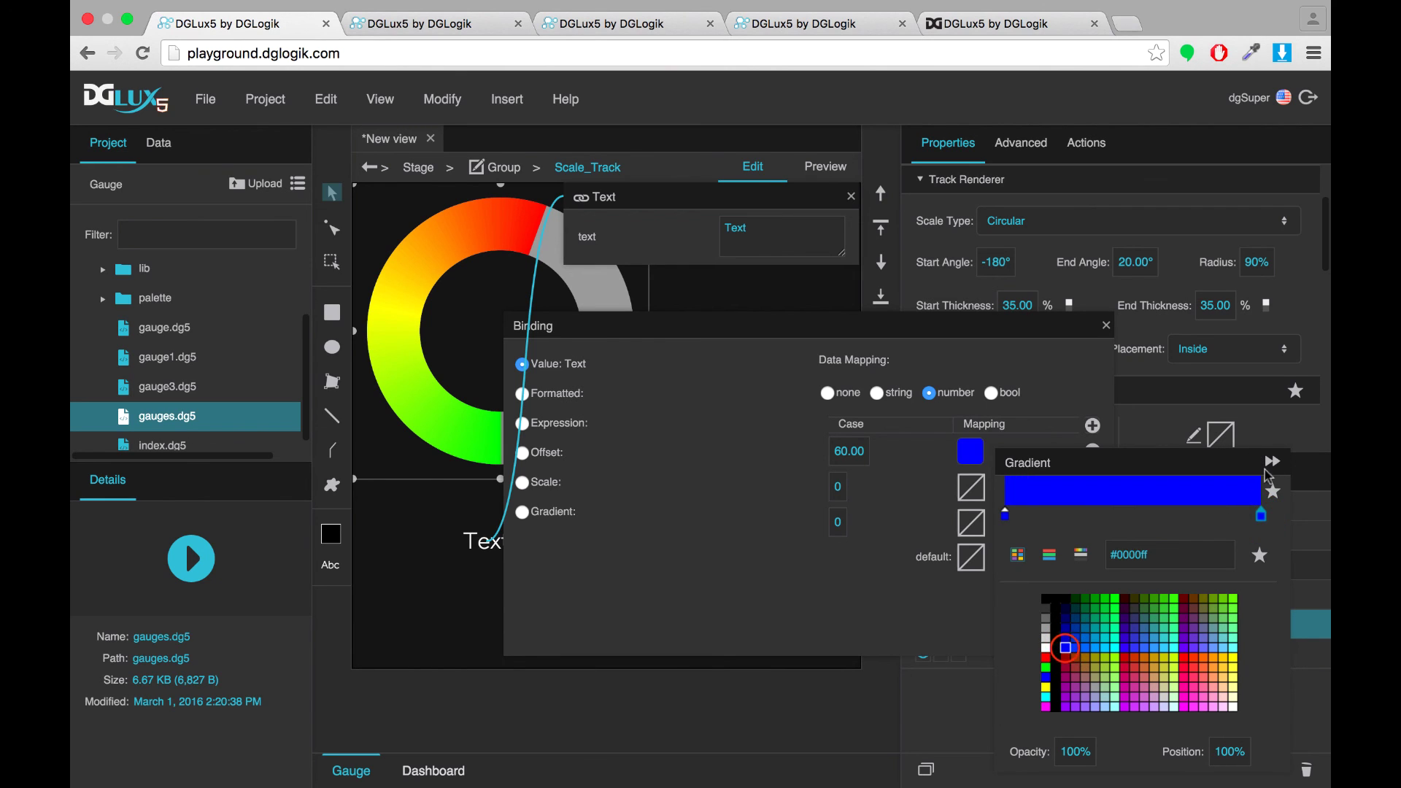
click(1272, 462)
Map case 80 to solid green.
click(839, 486)
text(80)
click(967, 485)
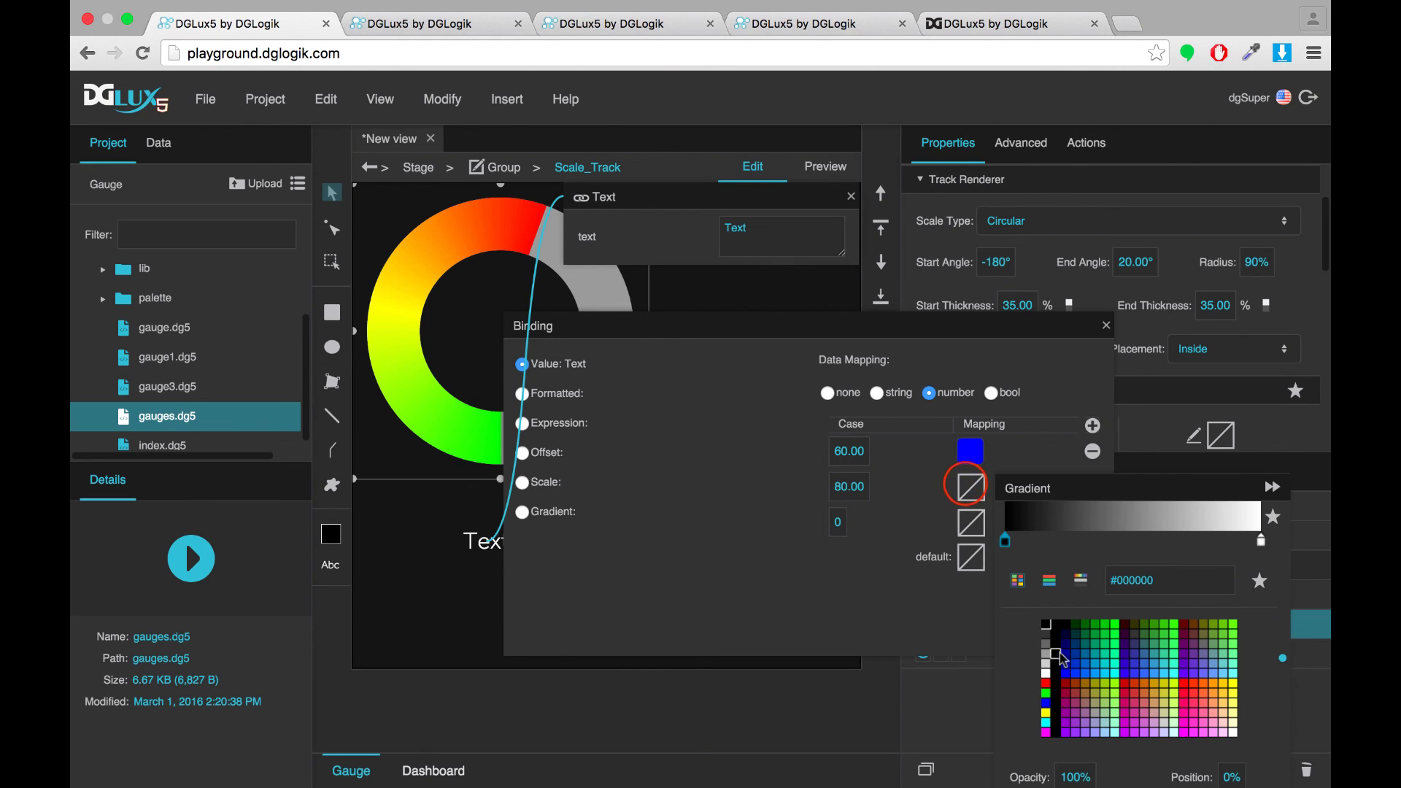
click(1115, 625)
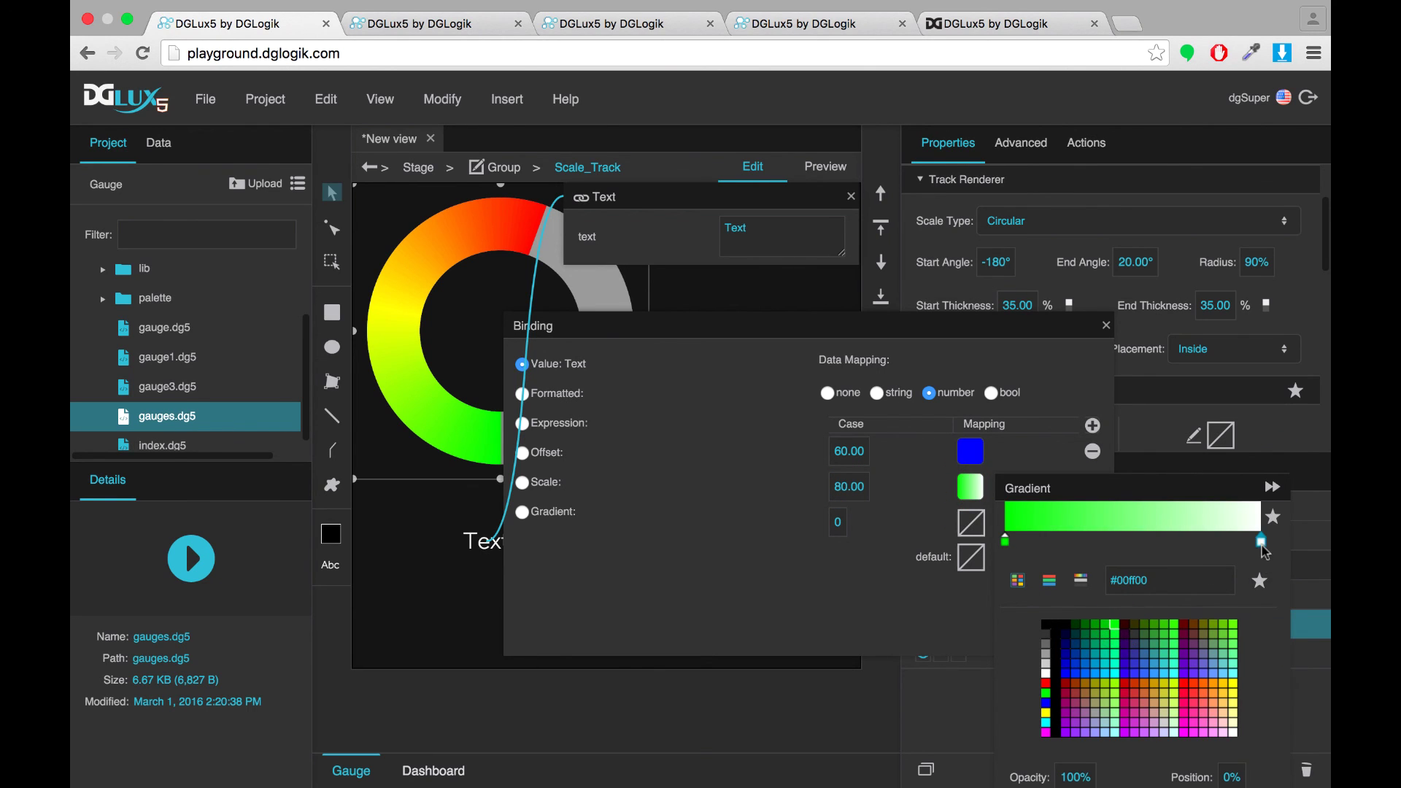
click(1262, 543)
click(1114, 626)
click(1272, 487)
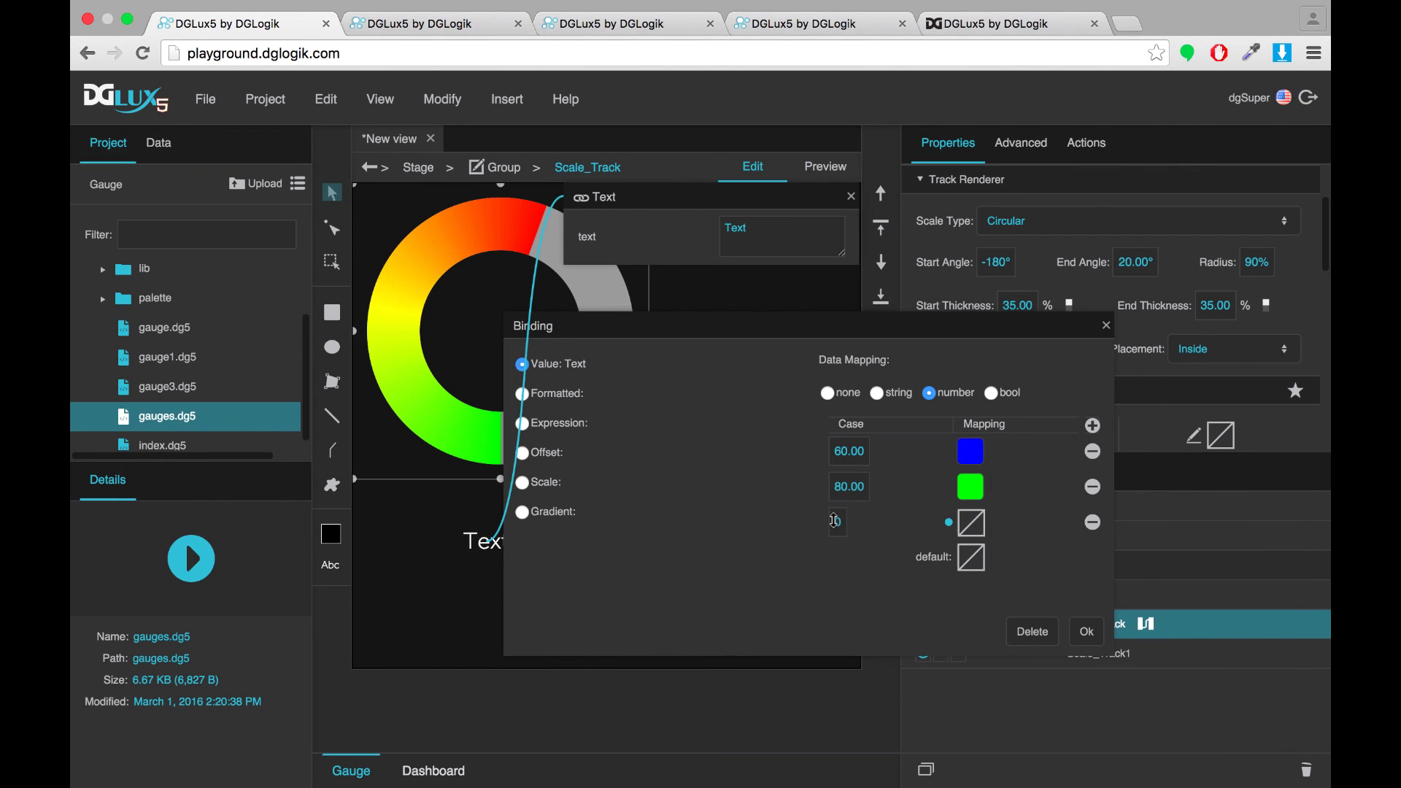
Remove the unused third case, set the default colour to solid red, and confirm.
click(834, 520)
click(1093, 522)
click(970, 521)
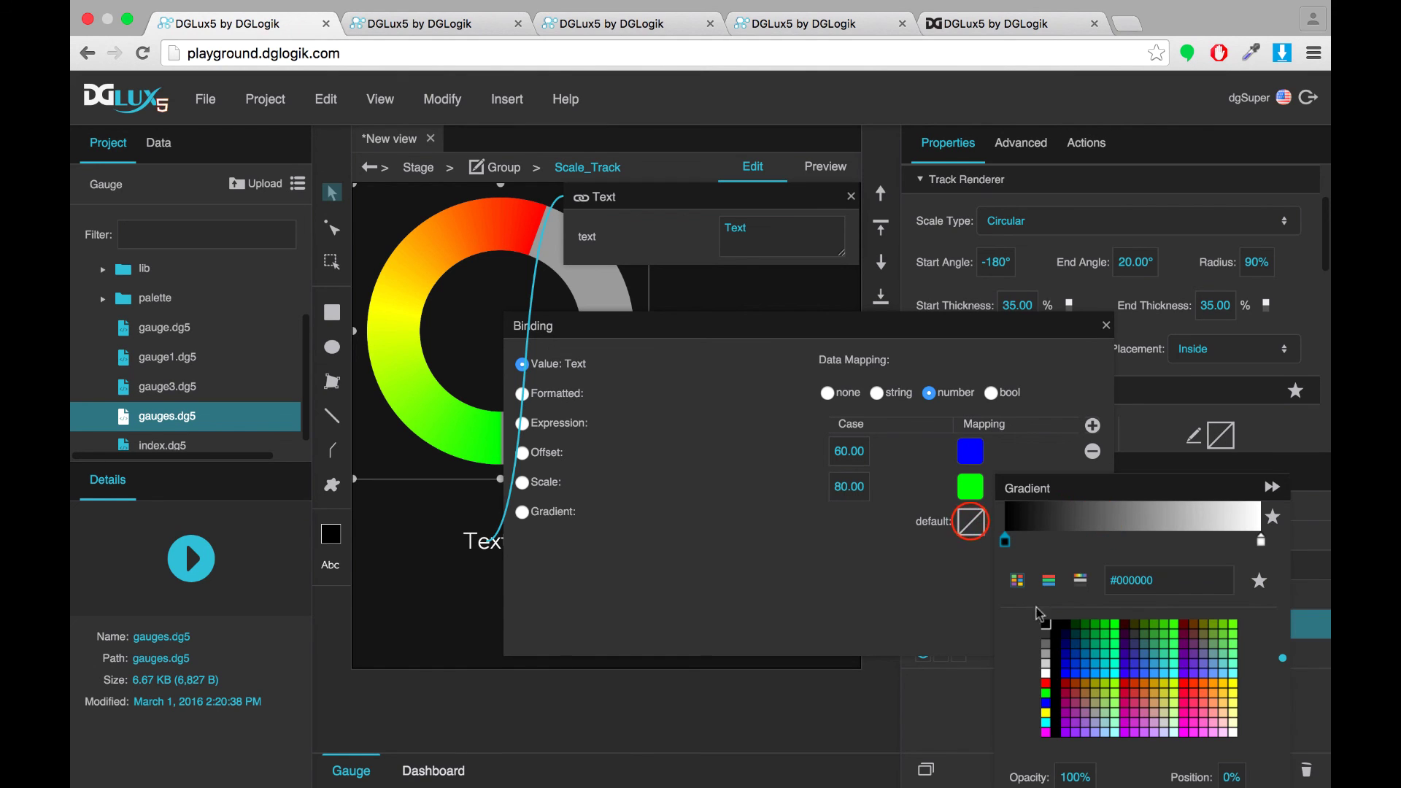
click(1124, 684)
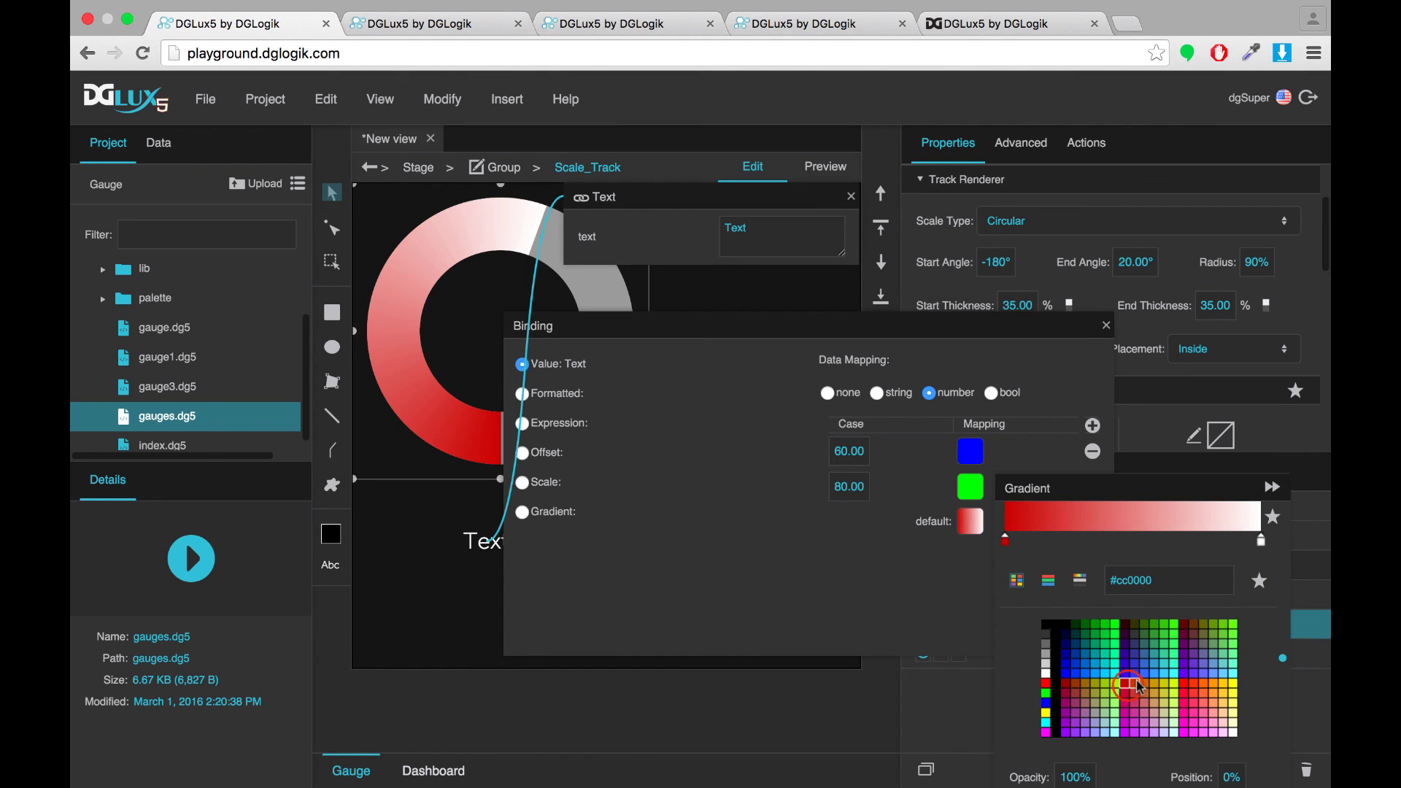
click(1259, 540)
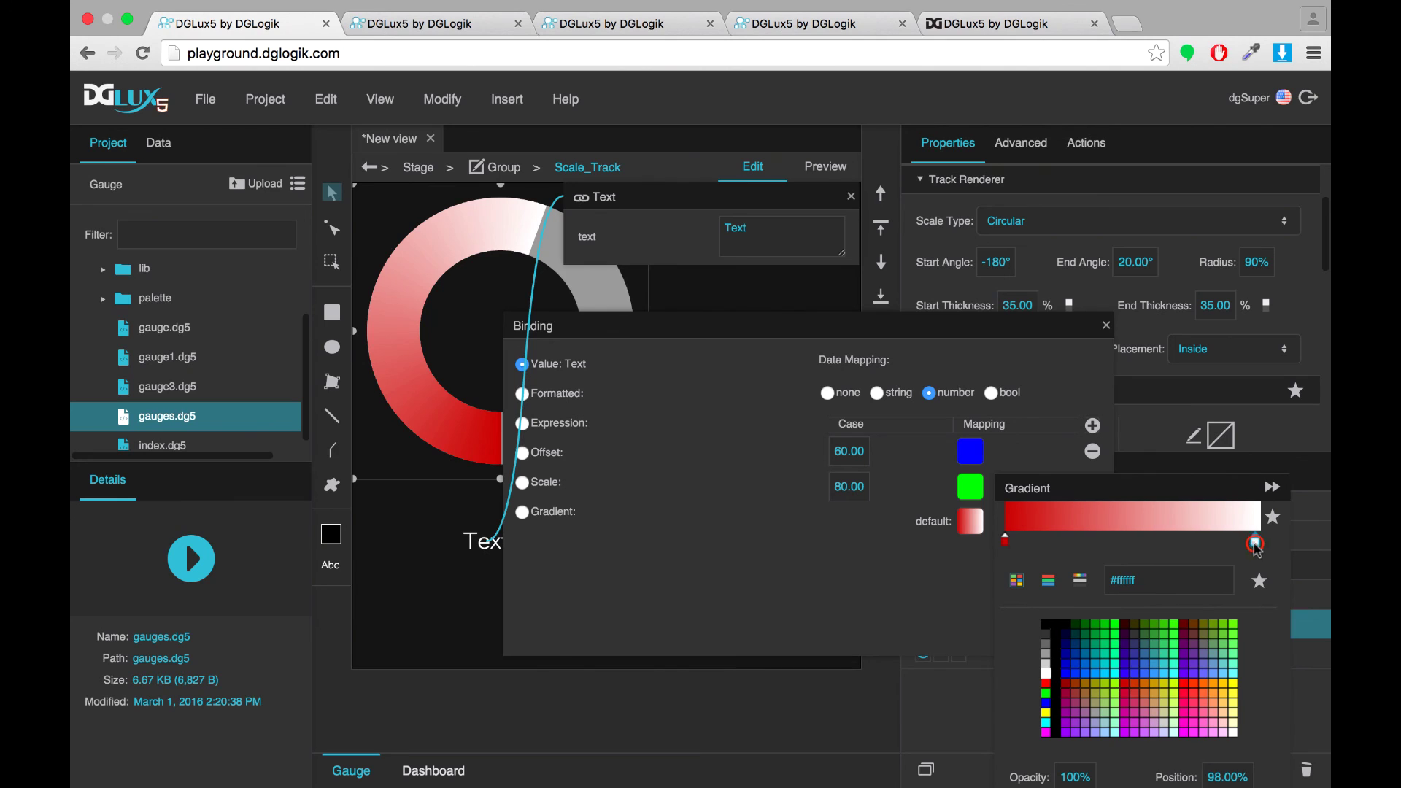
click(1123, 685)
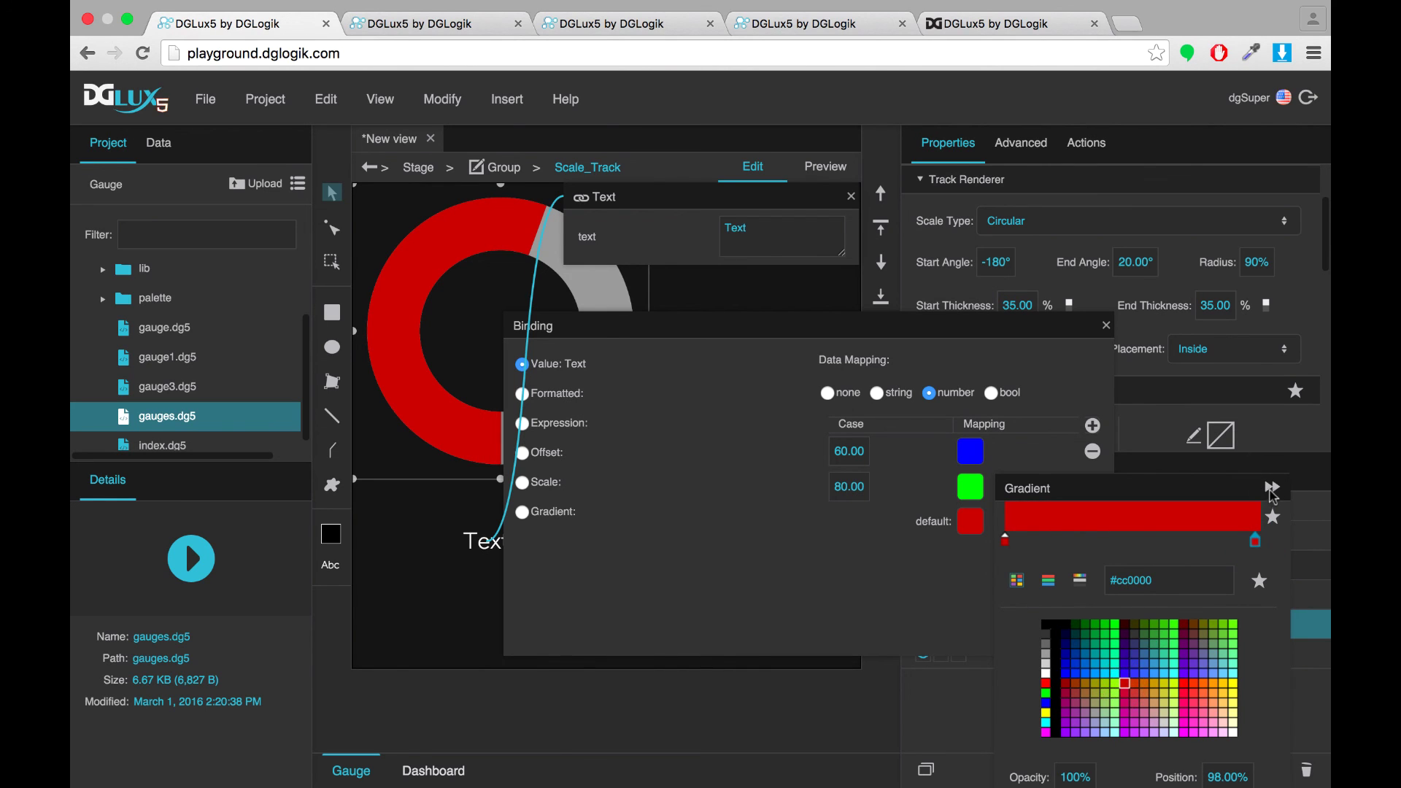
click(1271, 487)
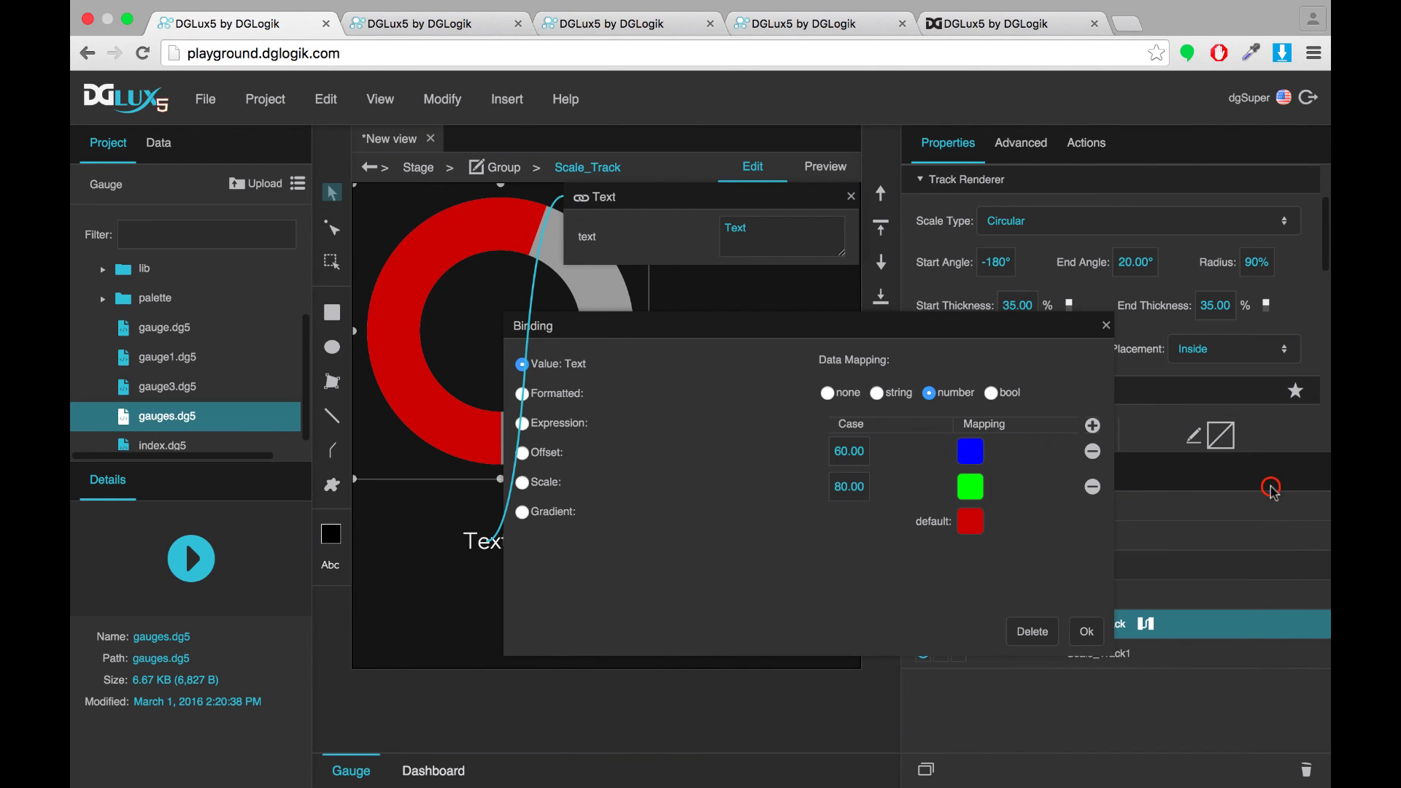
click(1093, 635)
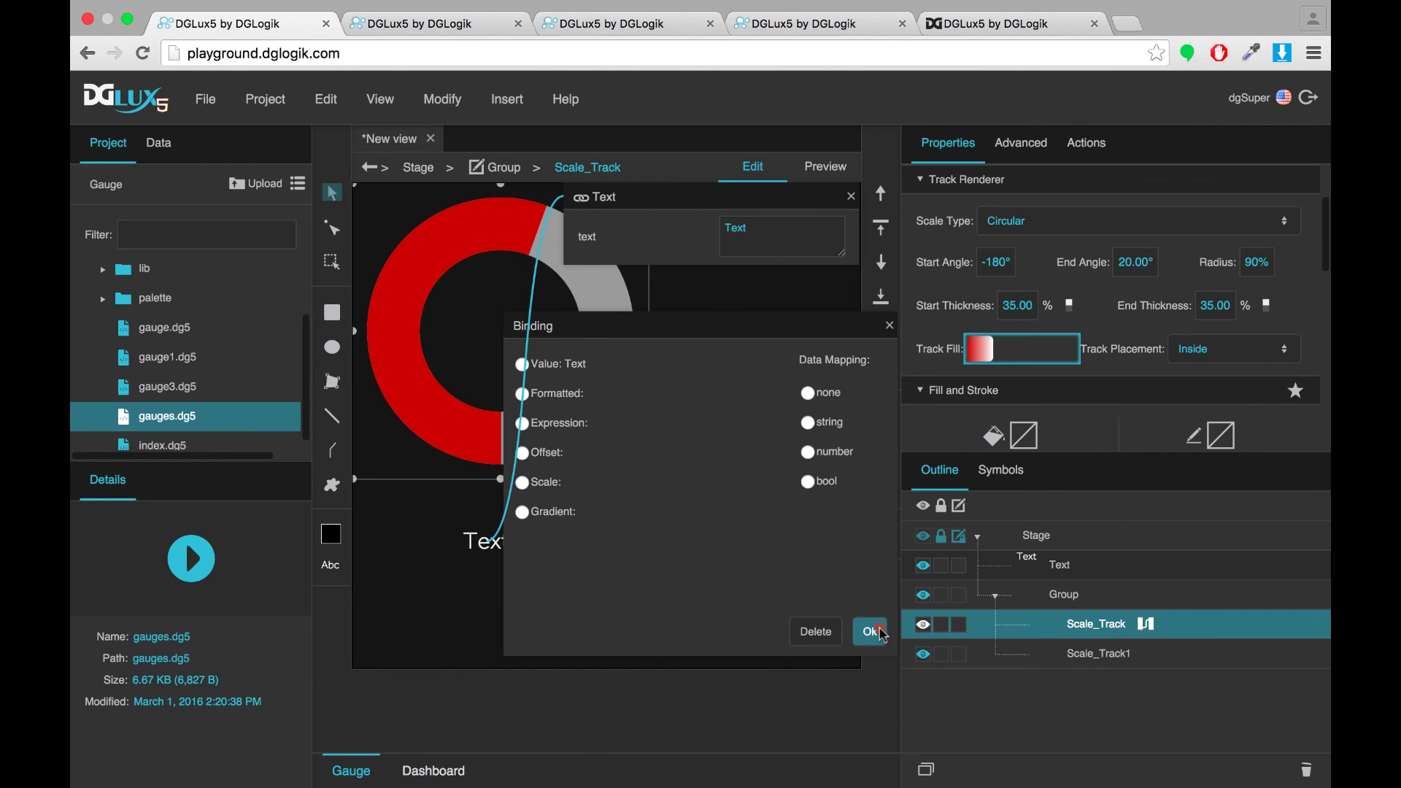
Close the binding dialogs and select the Text element on the canvas.
click(878, 631)
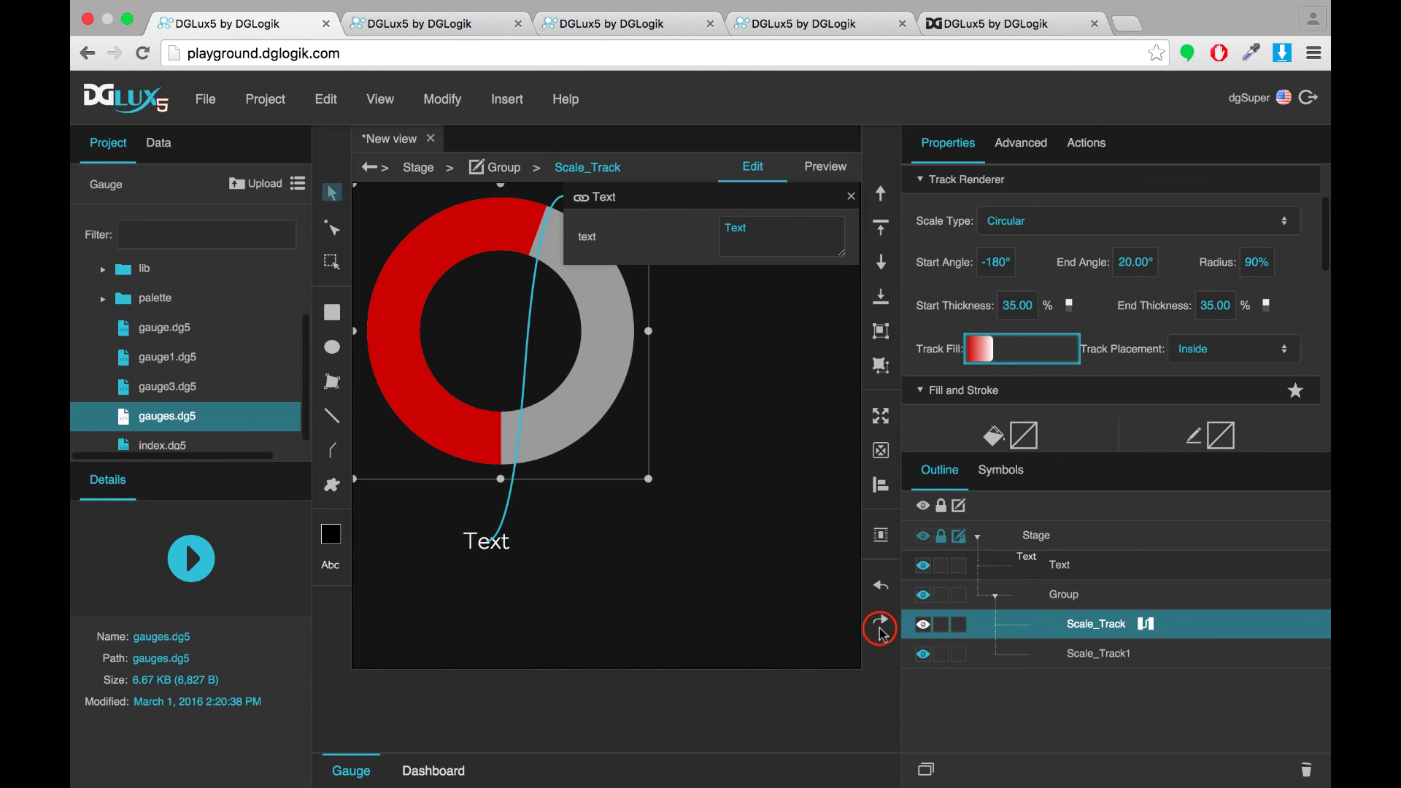
click(496, 544)
click(851, 196)
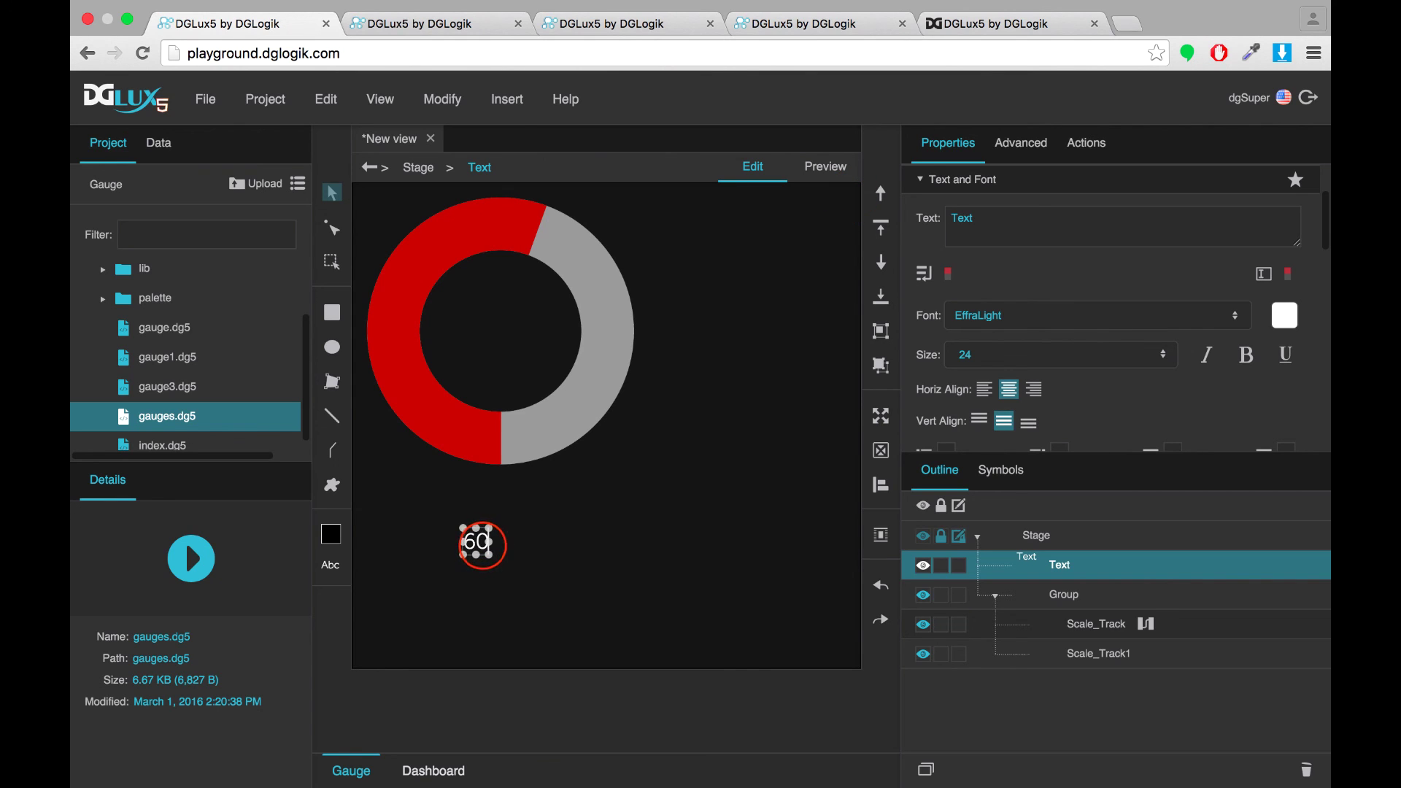
click(475, 543)
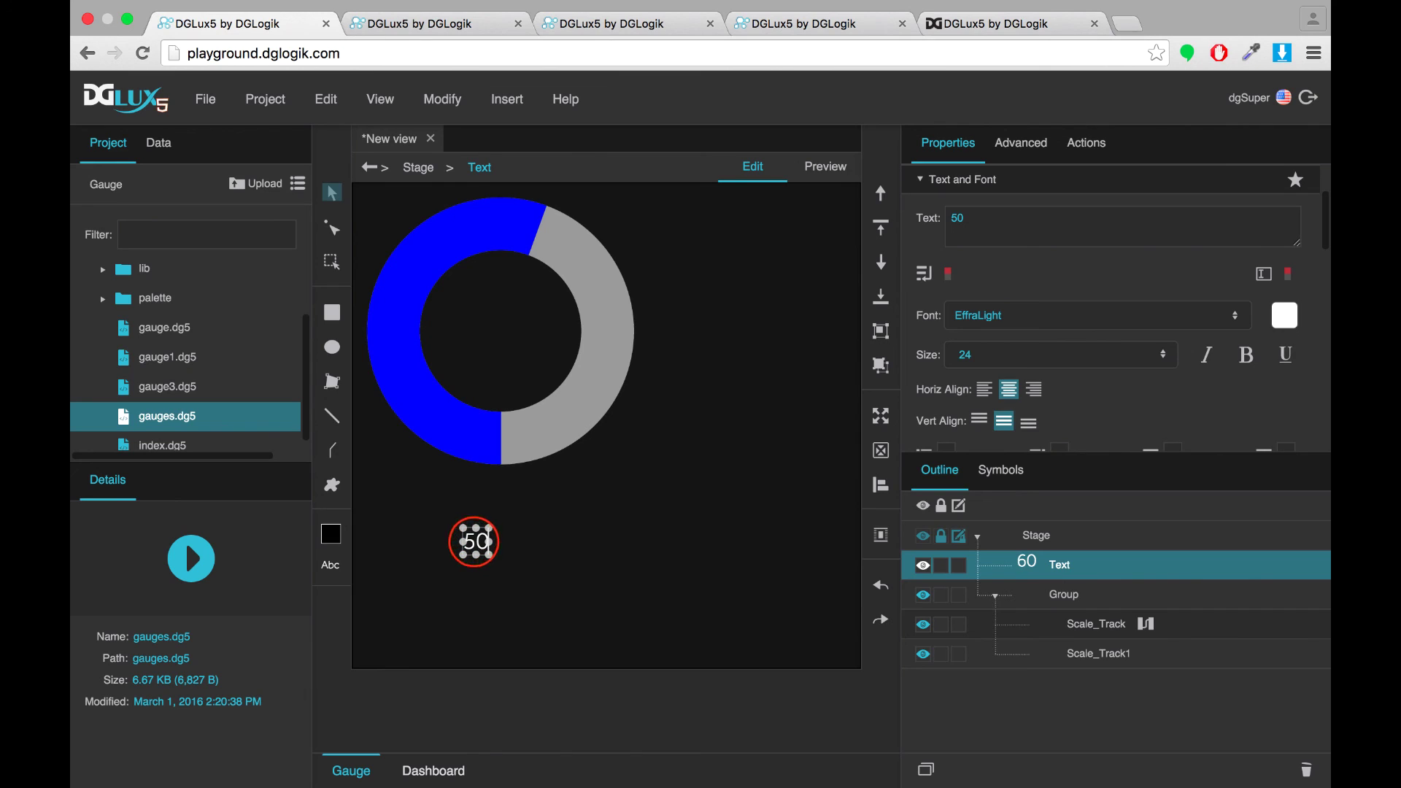
Change the label text from 50 to 70, 75, then 81, turning the ring red.
double_click(491, 544)
double_click(554, 541)
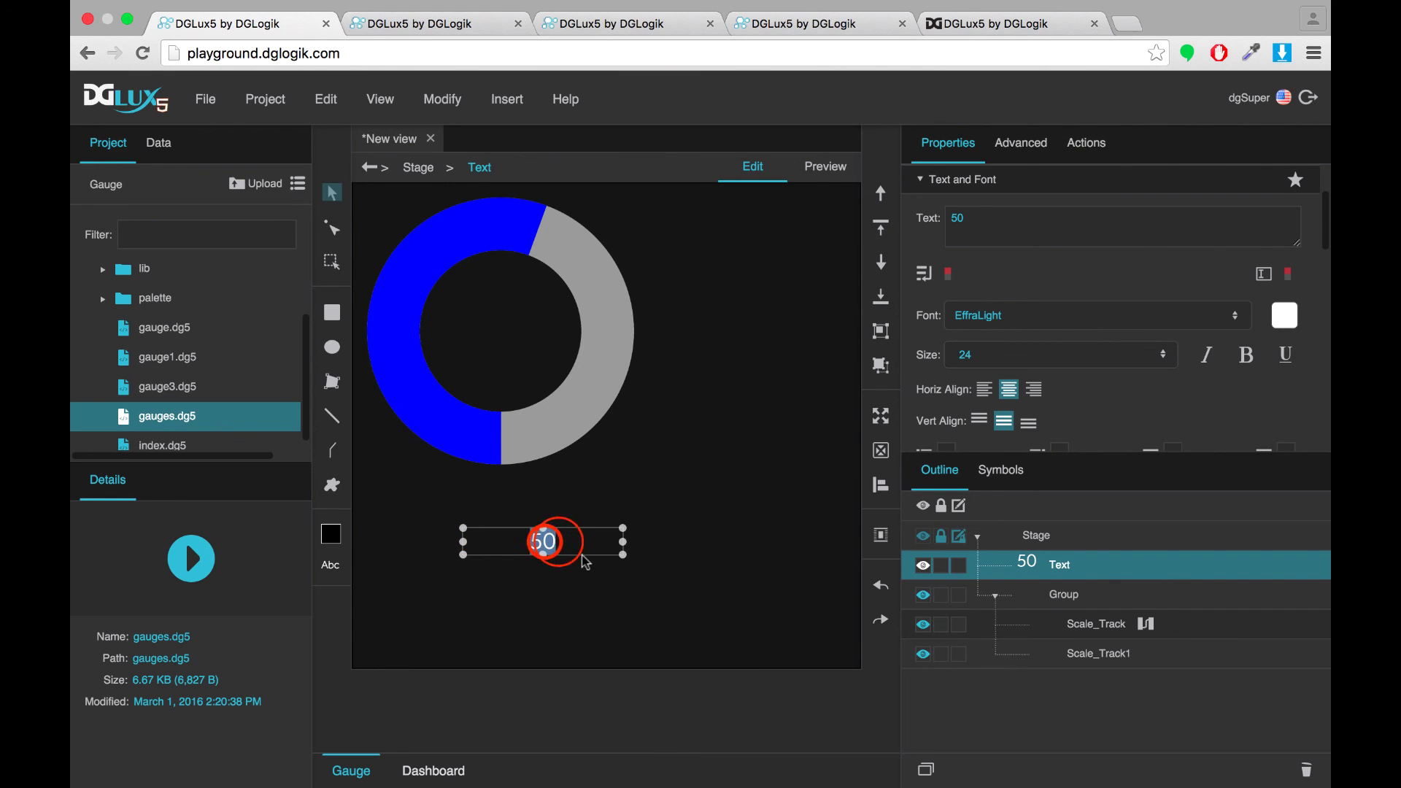
text(70)
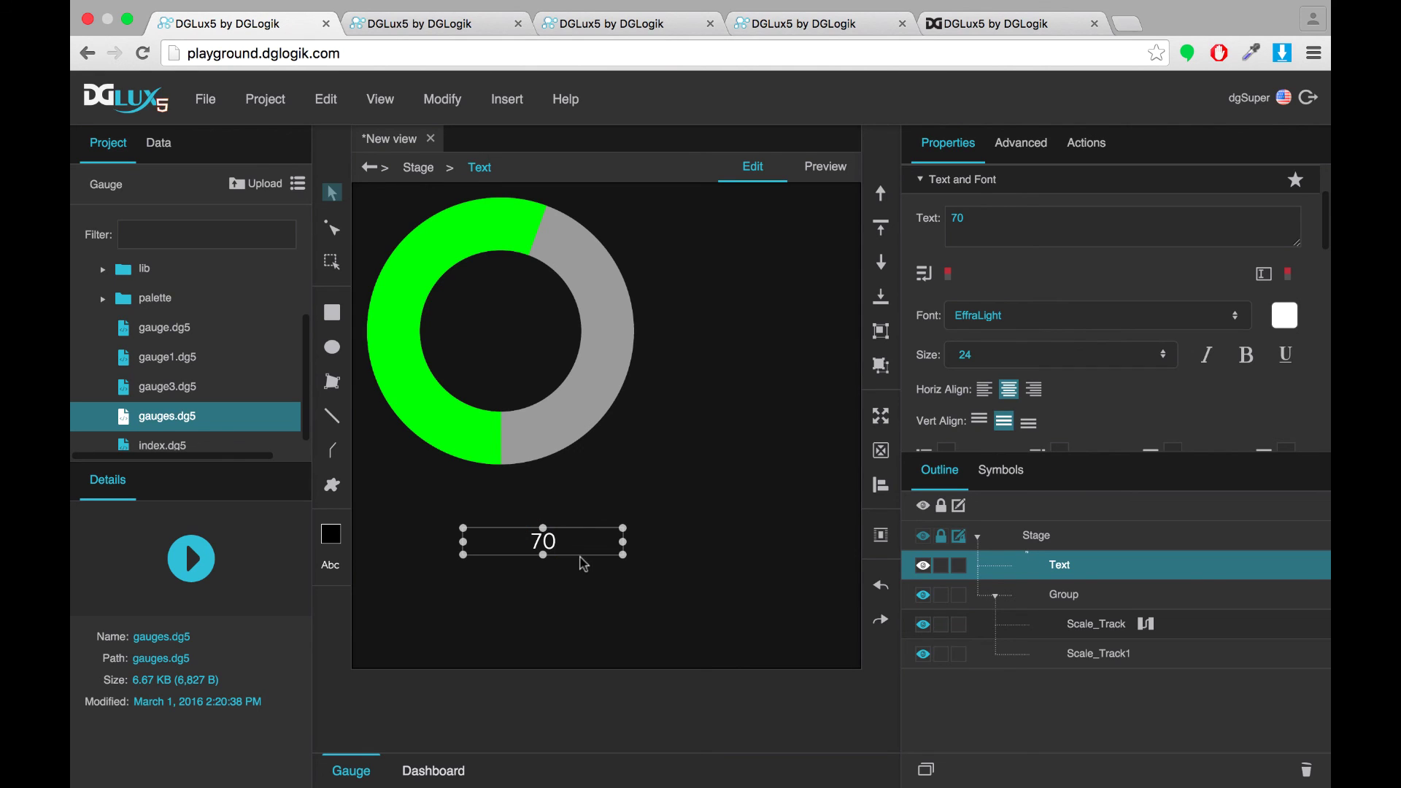
click(550, 545)
key(BackSpace)
text(5)
double_click(548, 541)
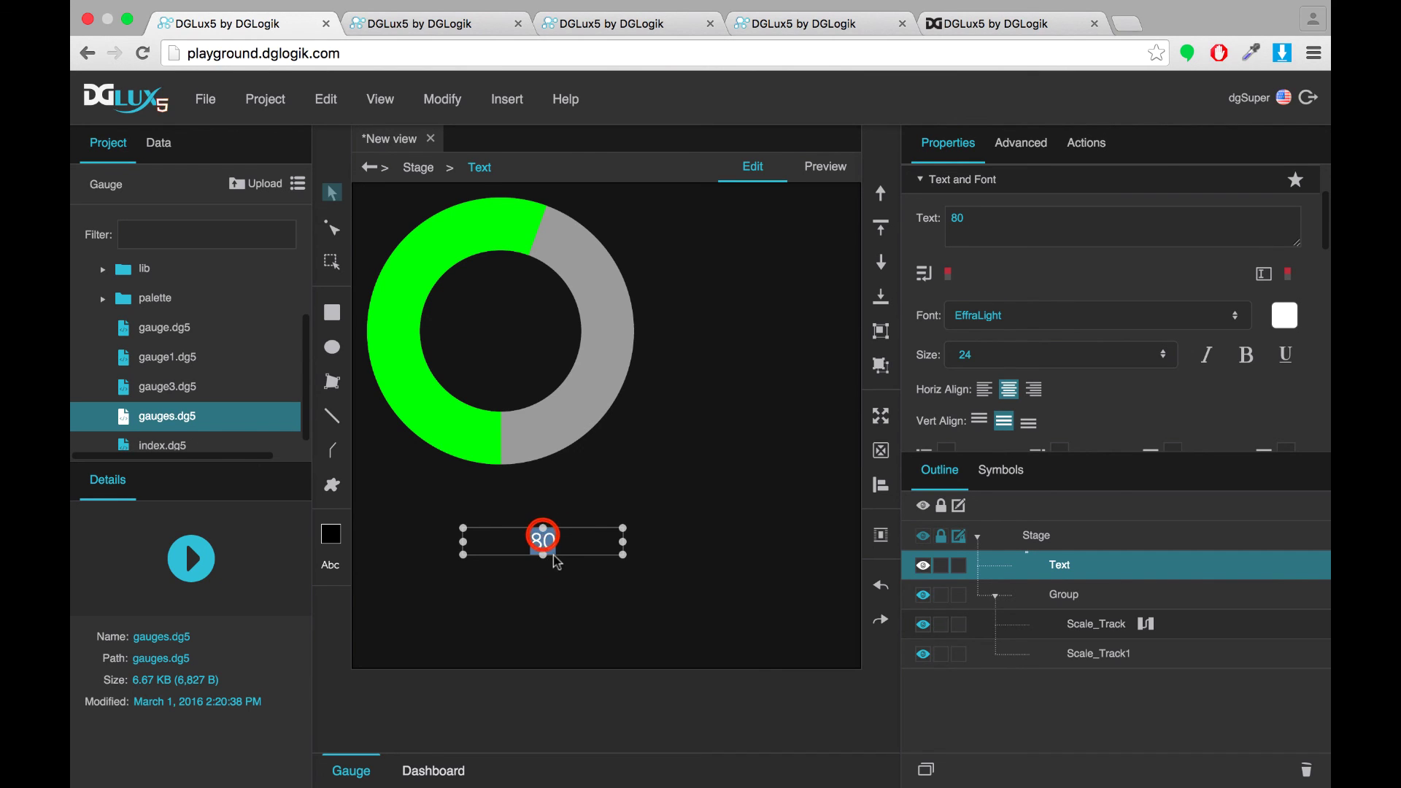
text(81)
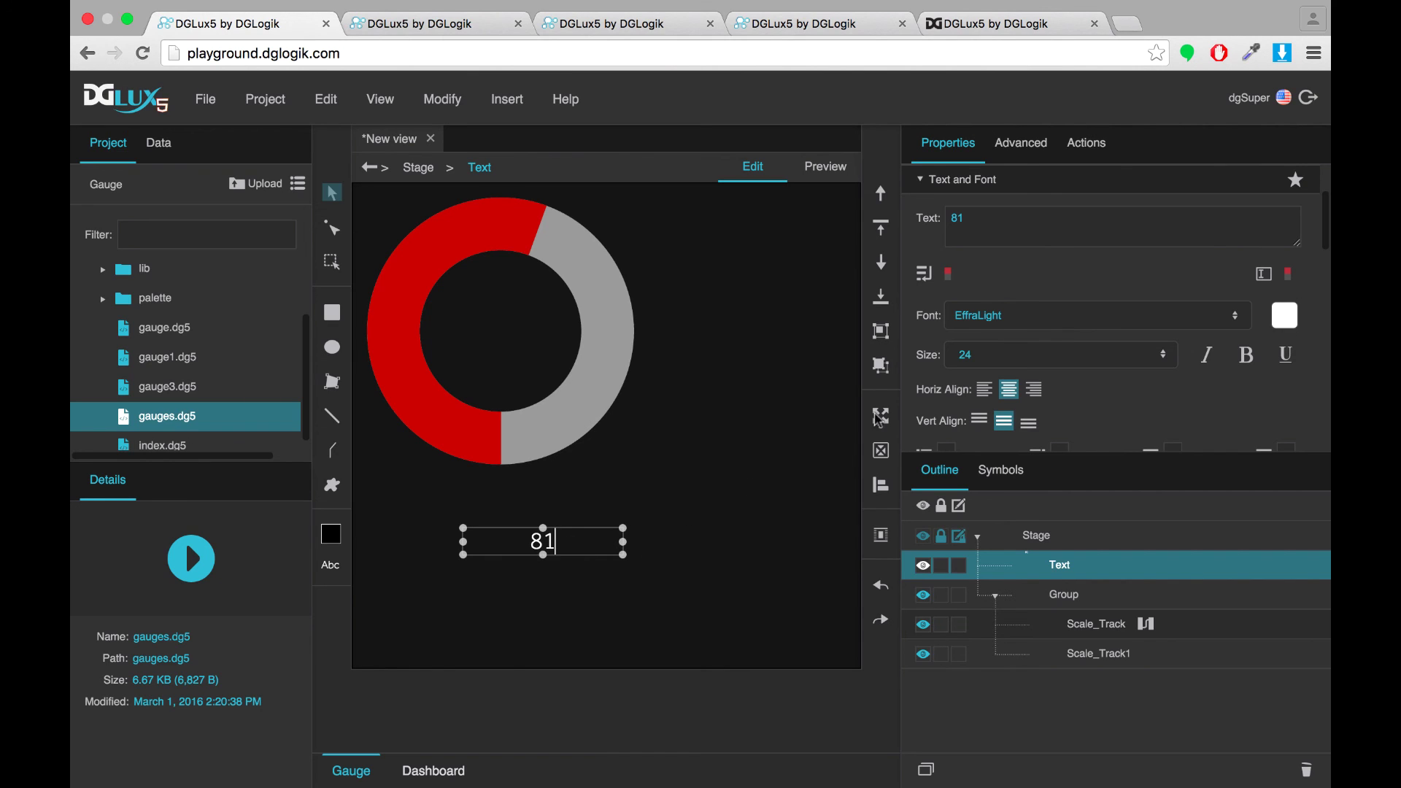
scroll(937, 398, up, 3)
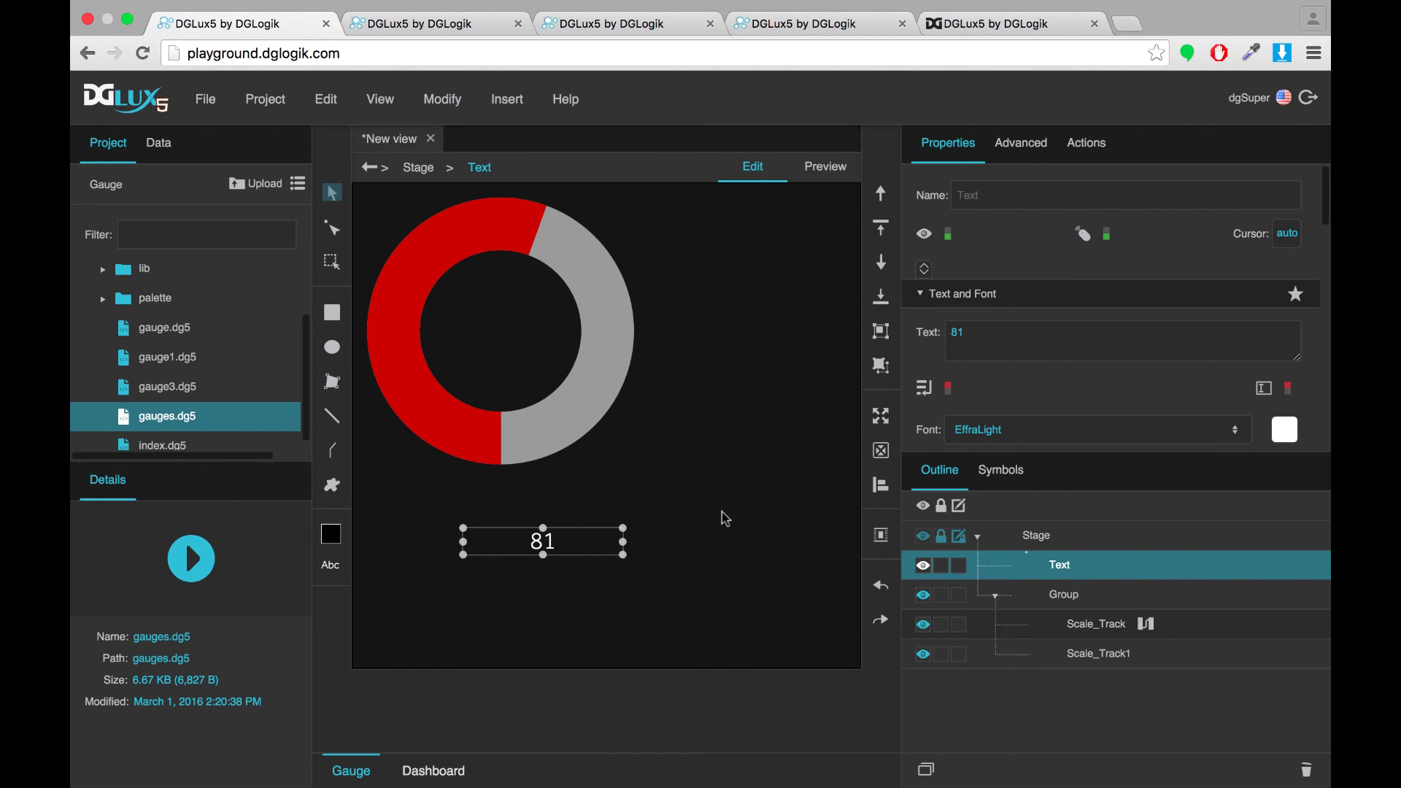